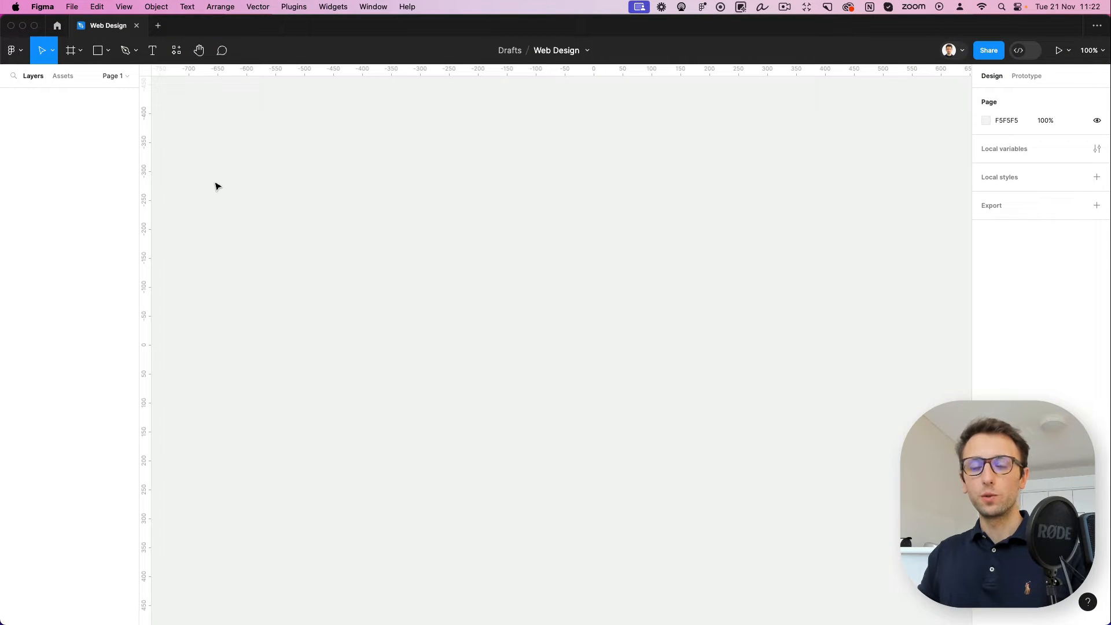
# Create a new frame from the Desktop preset, 1440 × 1024
pyautogui.click(70, 50)
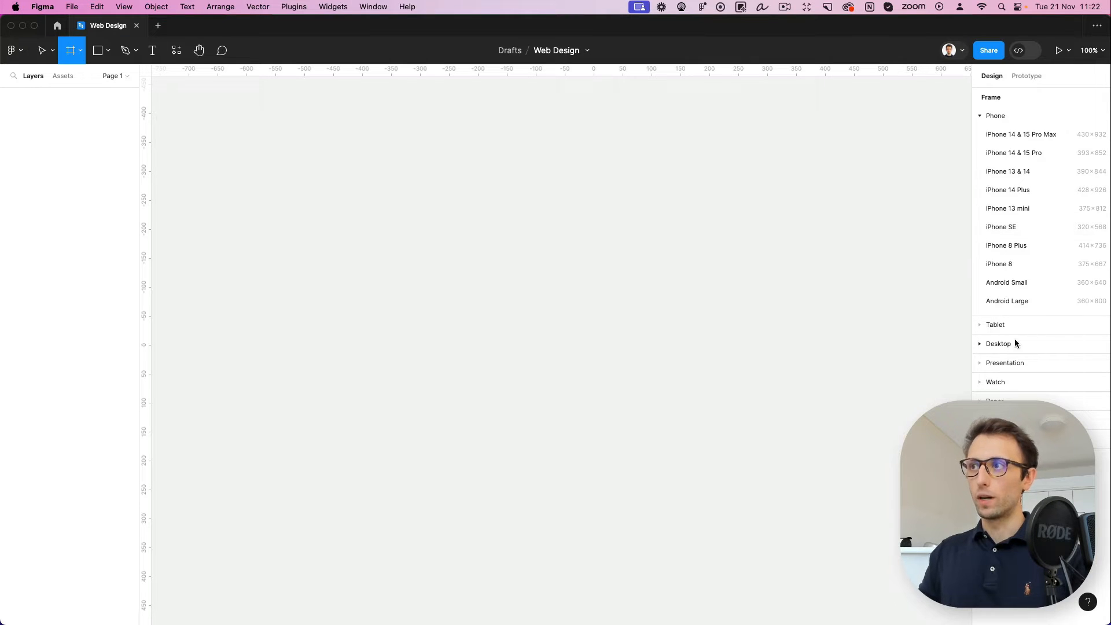
pyautogui.click(1000, 343)
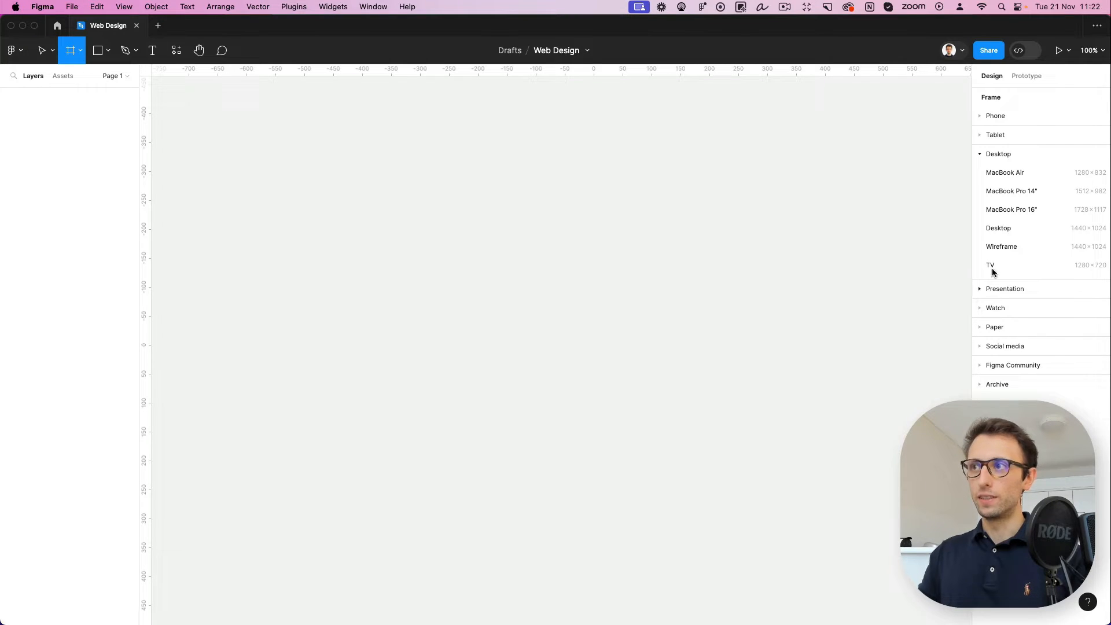
pyautogui.click(1009, 228)
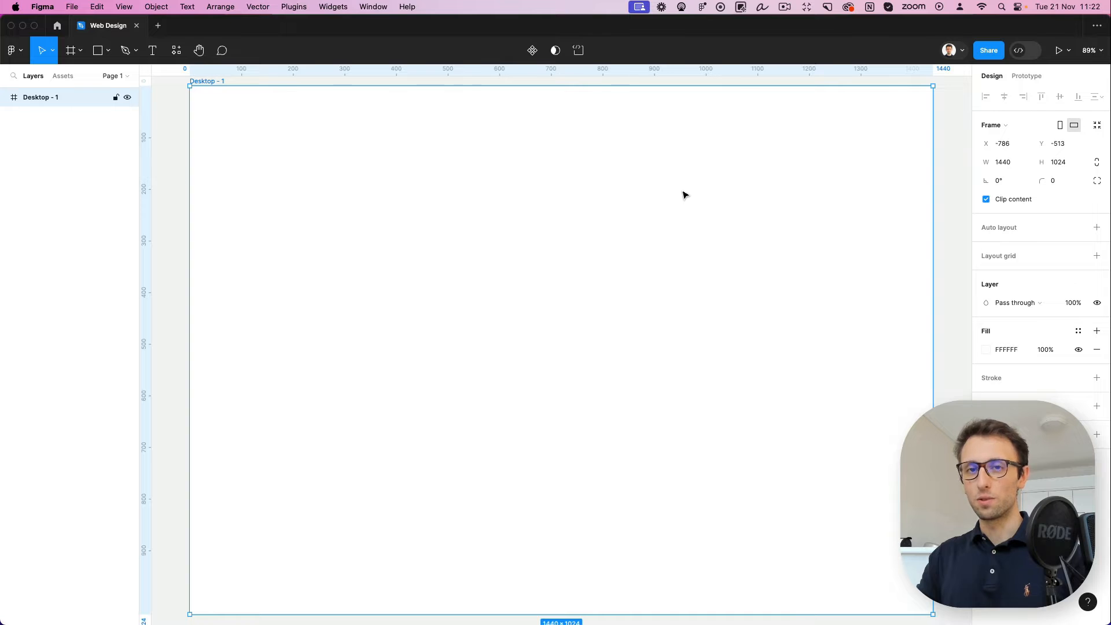
# Rename the new desktop frame as Landing Page
pyautogui.scroll(-3, 596, 177)
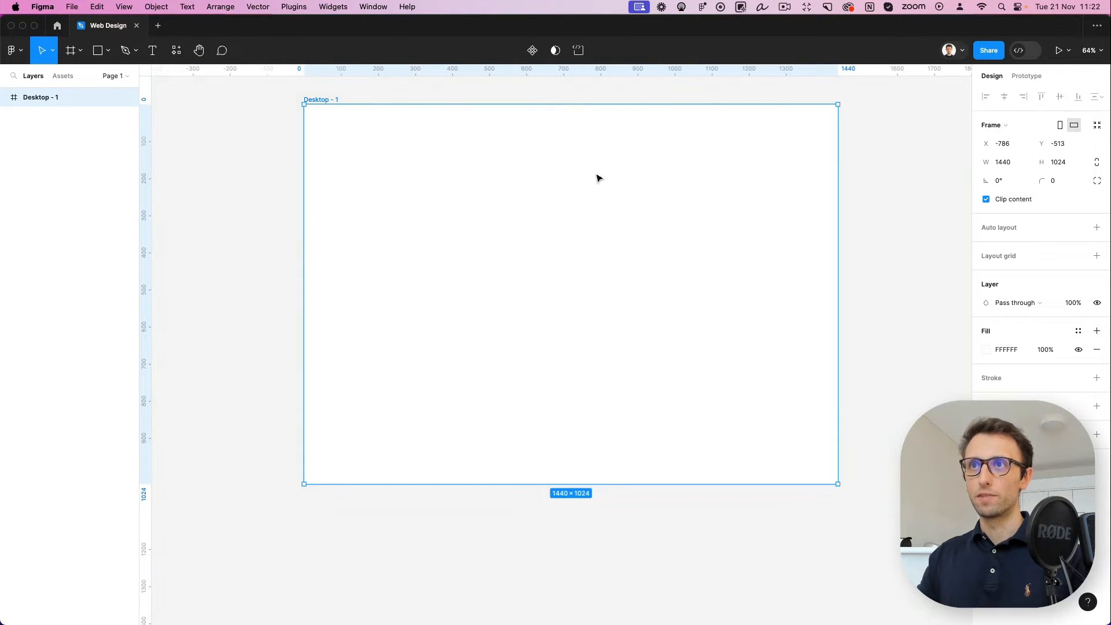
pyautogui.scroll(-2, 549, 184)
pyautogui.scroll(-3, 558, 175)
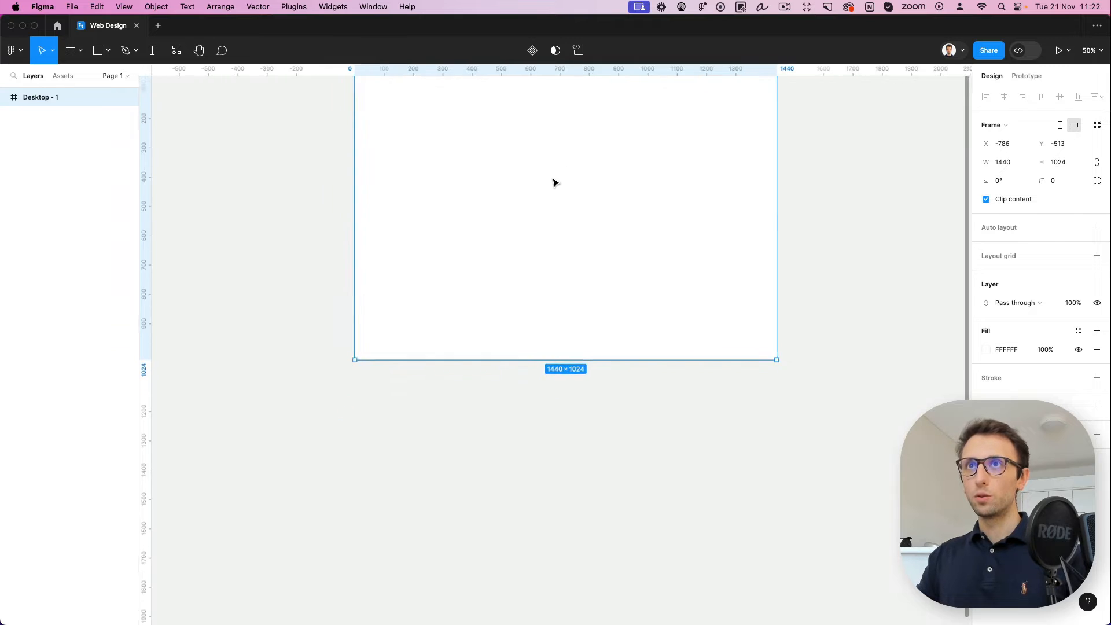
pyautogui.scroll(3, 553, 182)
pyautogui.scroll(-2, 554, 181)
pyautogui.scroll(2, 372, 160)
pyautogui.scroll(1, 258, 101)
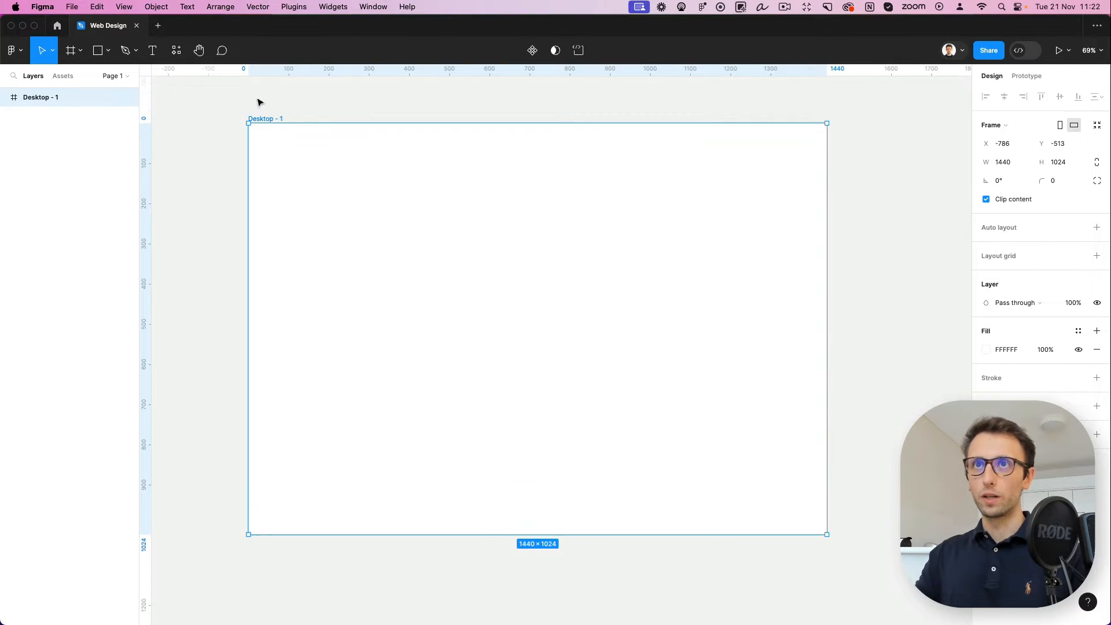
pyautogui.doubleClick(261, 119)
pyautogui.write('Landi')
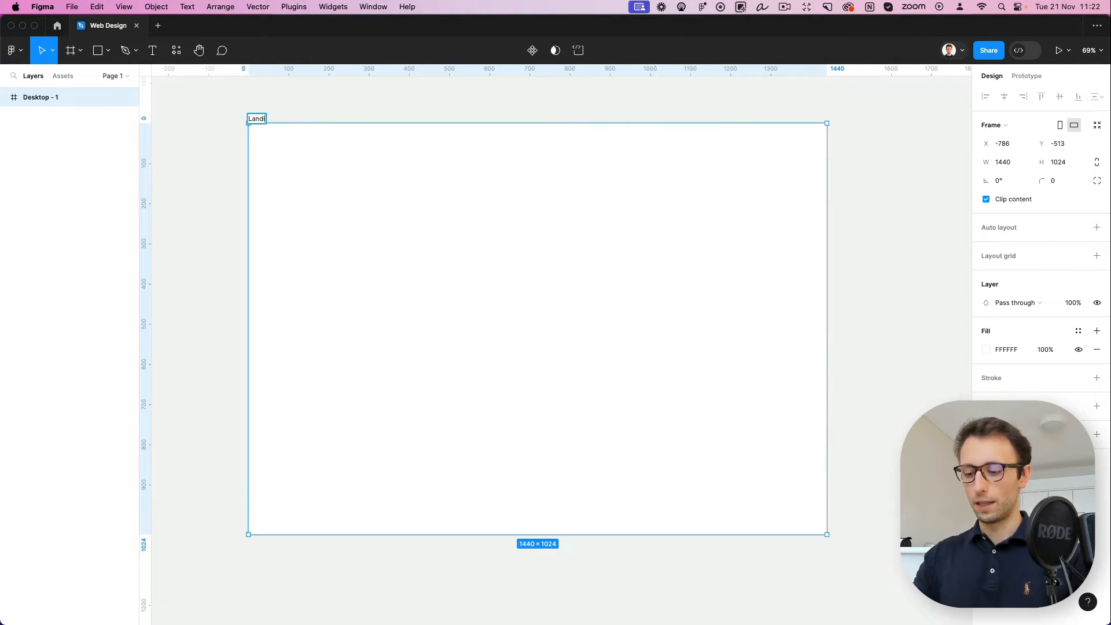
pyautogui.write('ng Page')
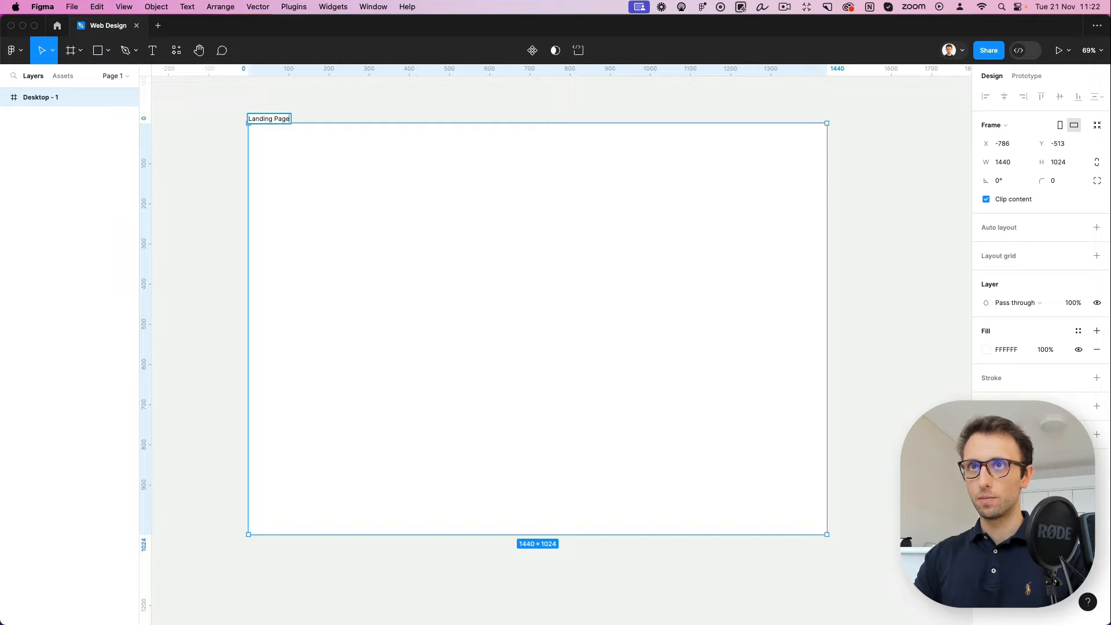
pyautogui.press('Return')
# Extend the Landing Page frame downwards to a height of about 1693, keeping its width
pyautogui.scroll(-2, 421, 195)
pyautogui.scroll(-1, 421, 195)
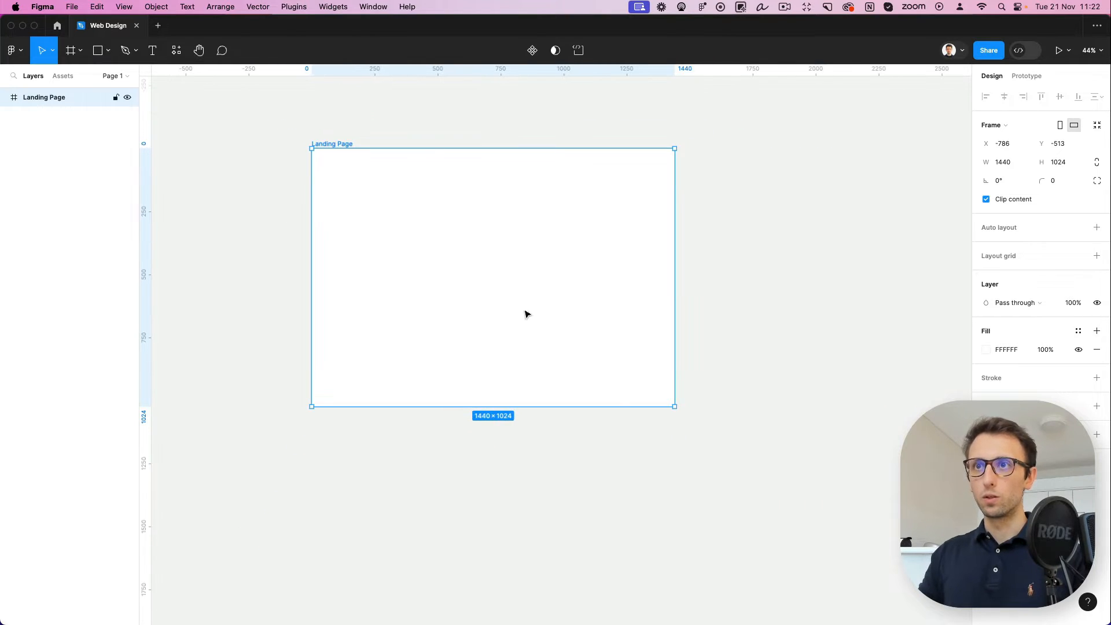
pyautogui.moveTo(508, 406); pyautogui.dragTo(499, 573)
pyautogui.scroll(-1, 563, 315)
pyautogui.hscroll(-1, 563, 315)
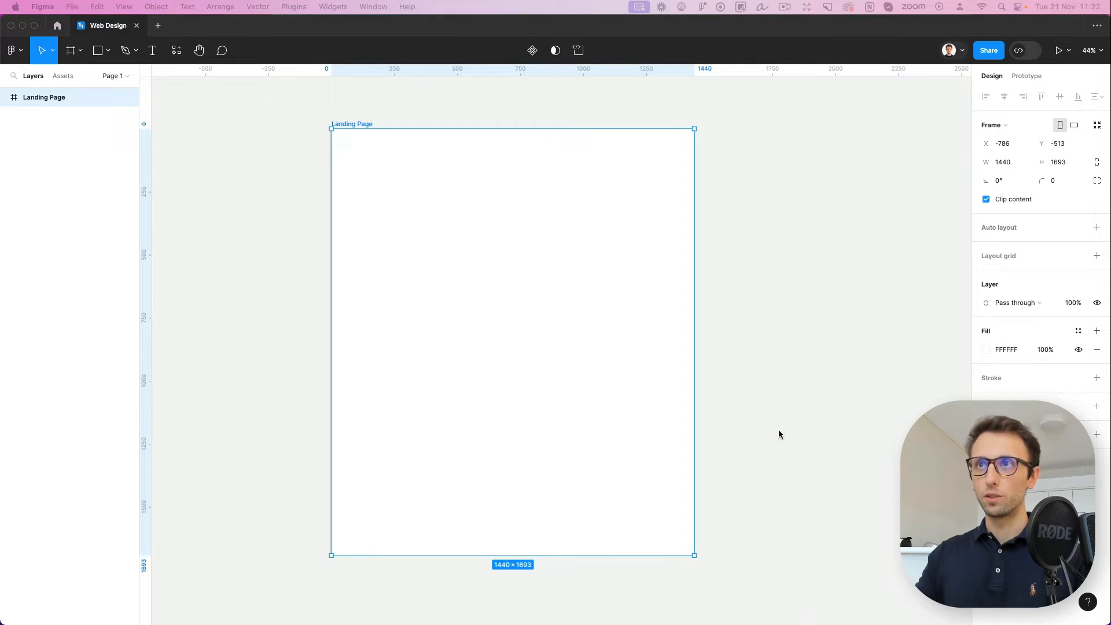
# Set the Landing Page frame's fill colour to 080D27
pyautogui.click(1005, 351)
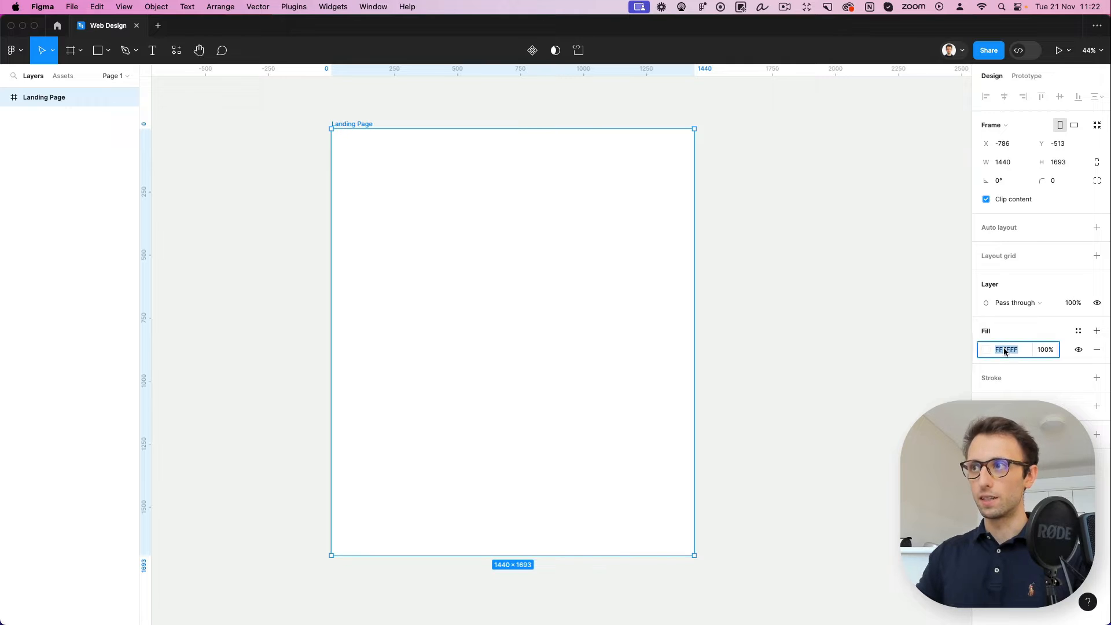
pyautogui.write('080D27')
pyautogui.press('Return')
pyautogui.click(990, 351)
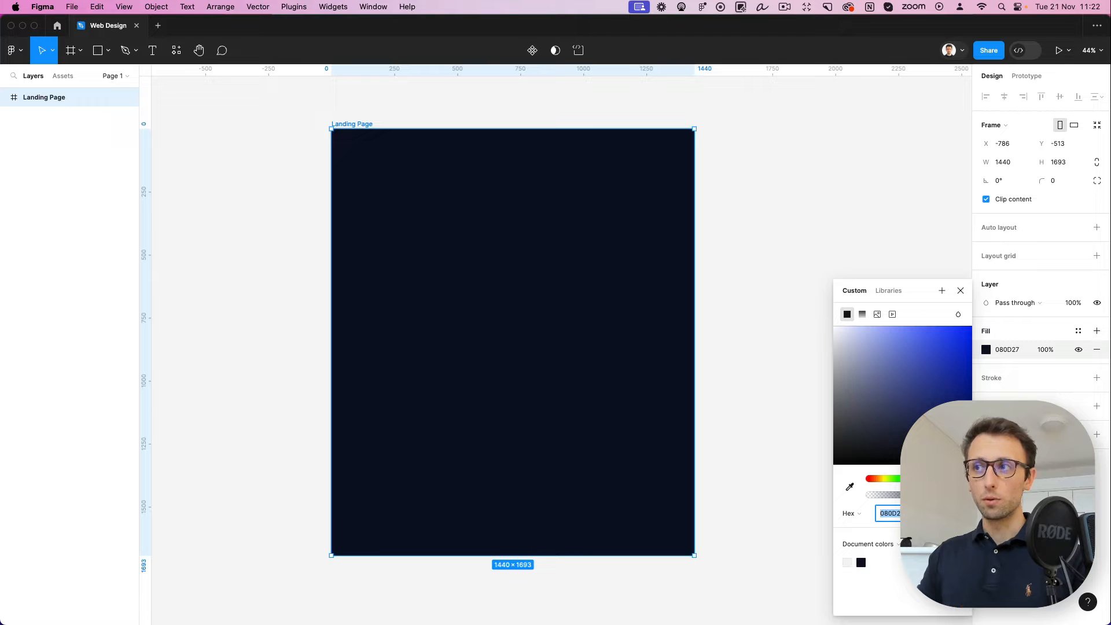
pyautogui.moveTo(845, 457); pyautogui.dragTo(782, 472)
pyautogui.press('super+z')
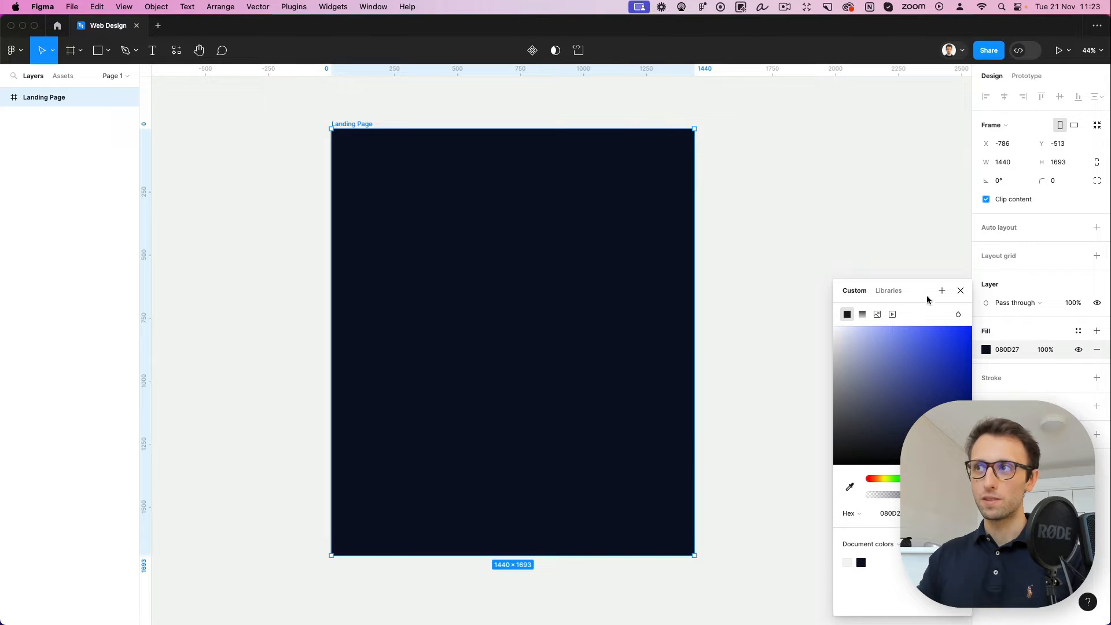
pyautogui.click(961, 293)
pyautogui.hscroll(-3, 840, 310)
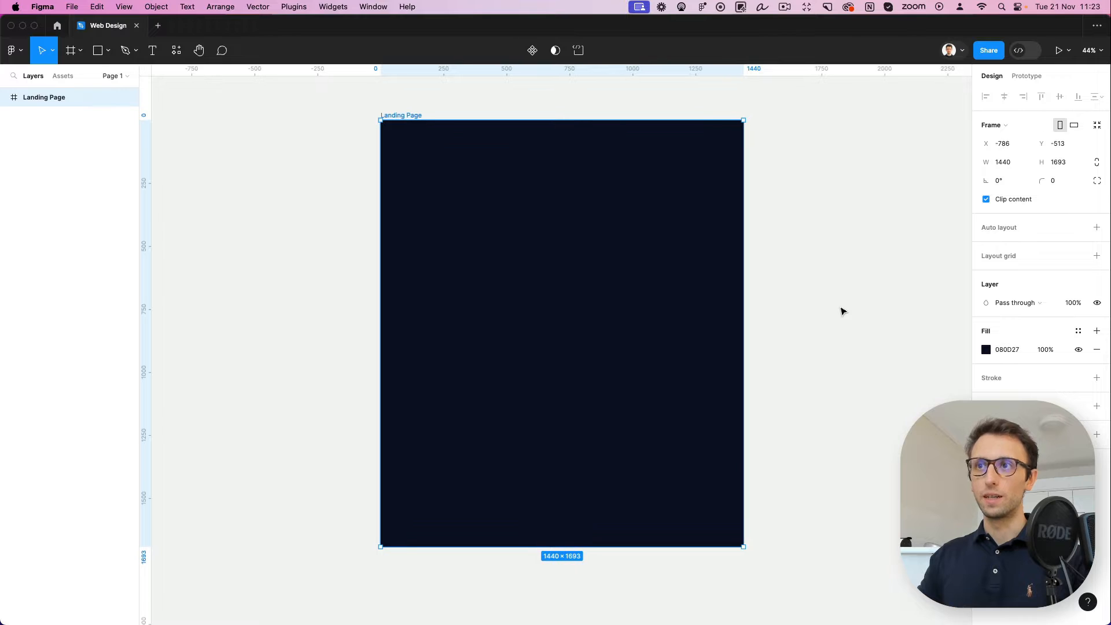
pyautogui.hscroll(1, 841, 311)
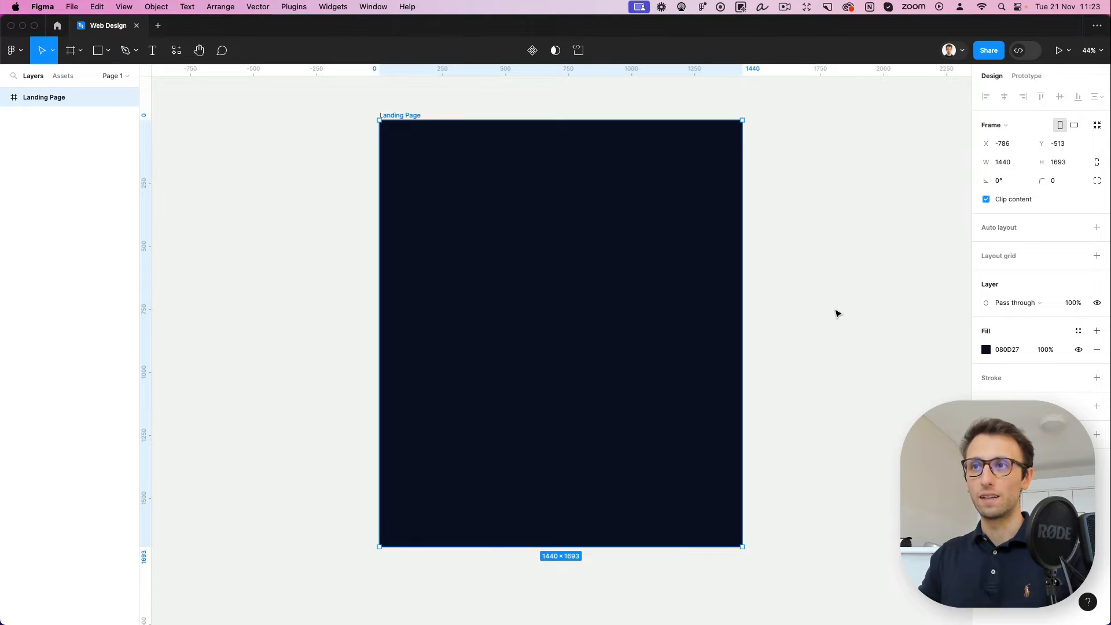
pyautogui.click(838, 313)
pyautogui.scroll(2, 595, 270)
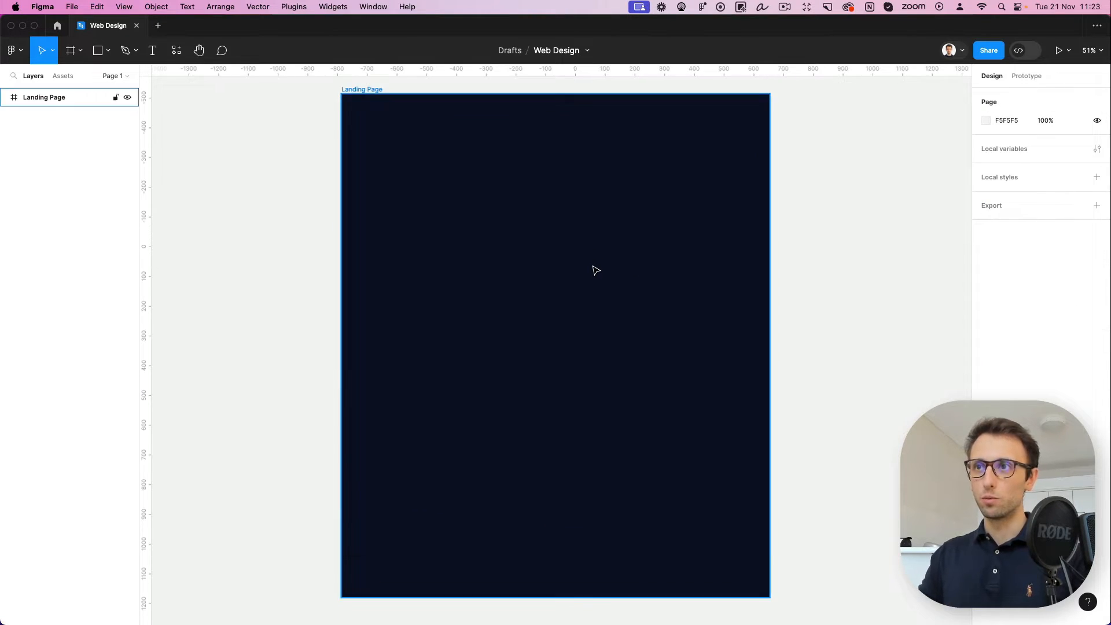
pyautogui.scroll(-1, 595, 269)
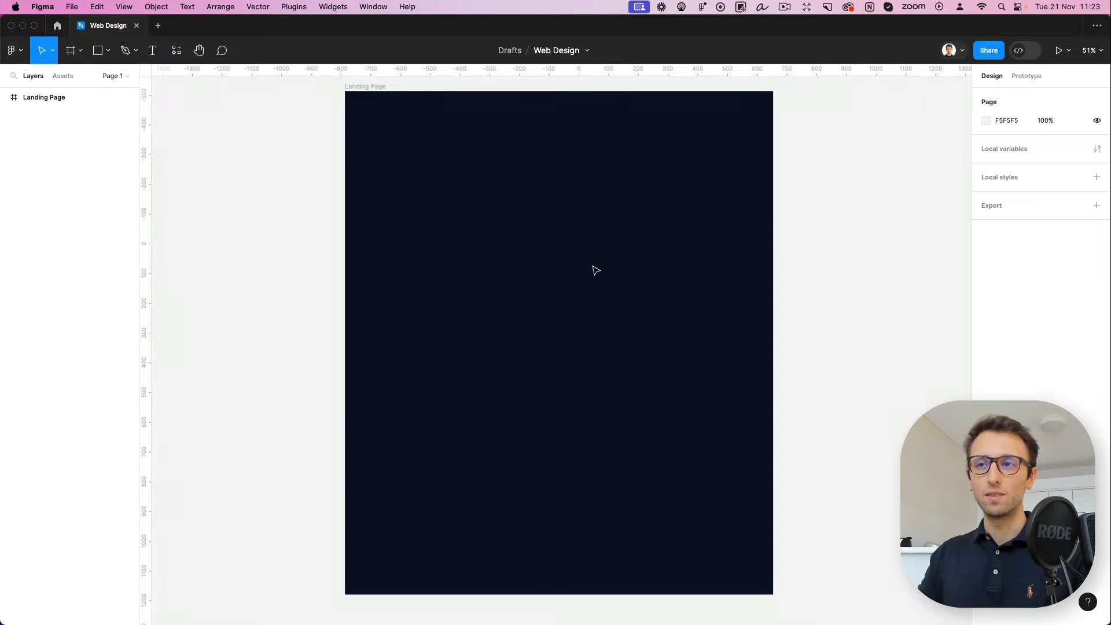
pyautogui.scroll(-1, 561, 540)
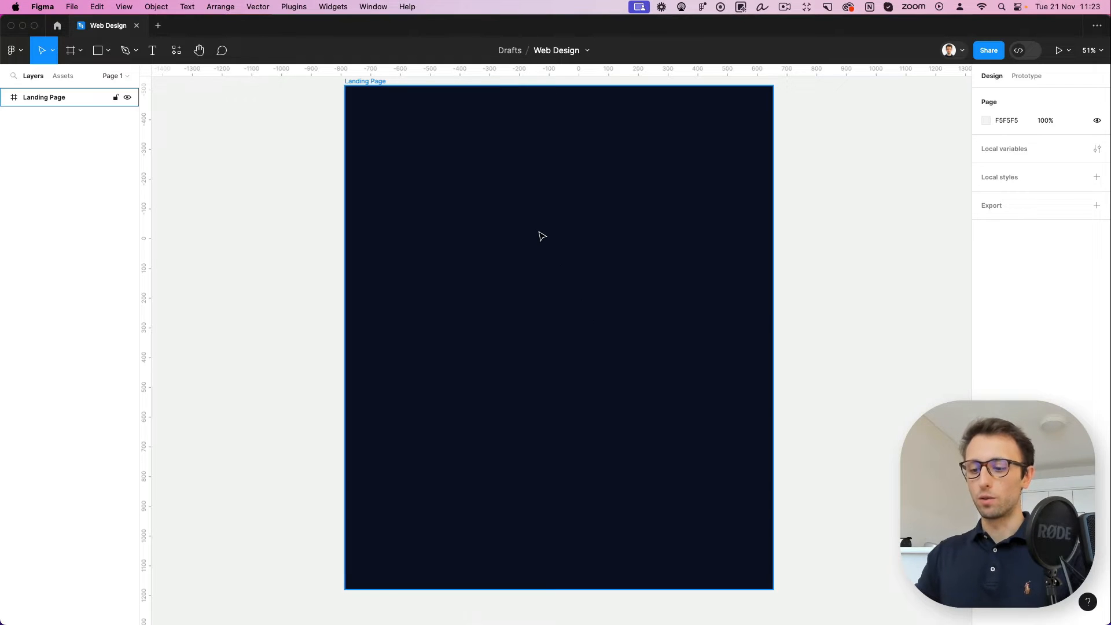
# Add the text FEATURES near the Landing Page frame's upper-left corner, at about X 173, Y 71
pyautogui.press('t')
pyautogui.click(397, 107)
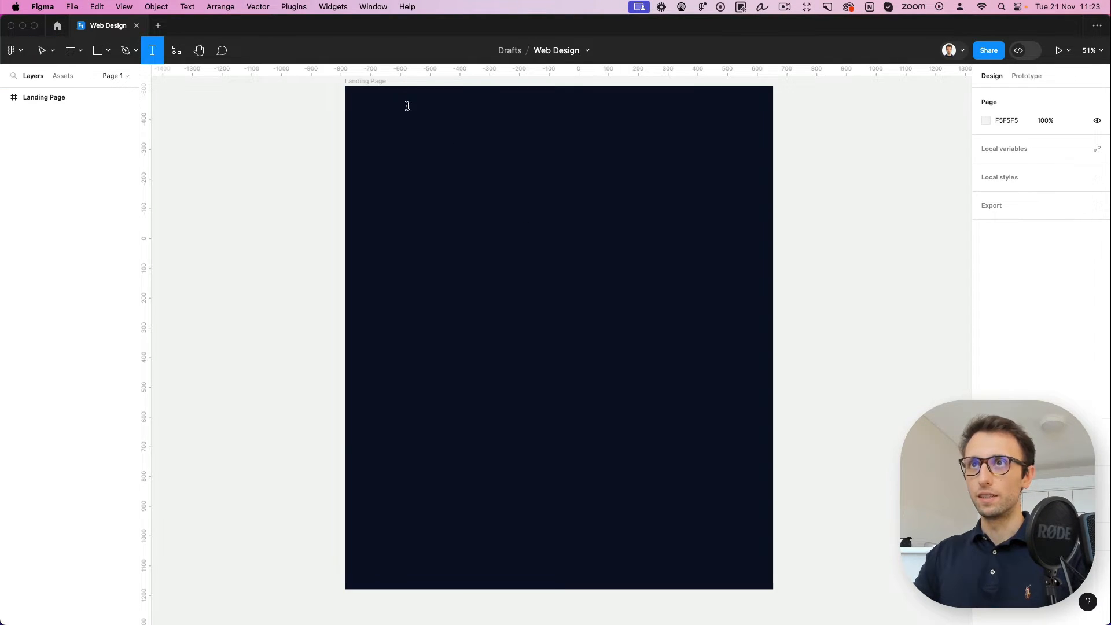
pyautogui.scroll(5, 429, 109)
pyautogui.hscroll(-2, 429, 109)
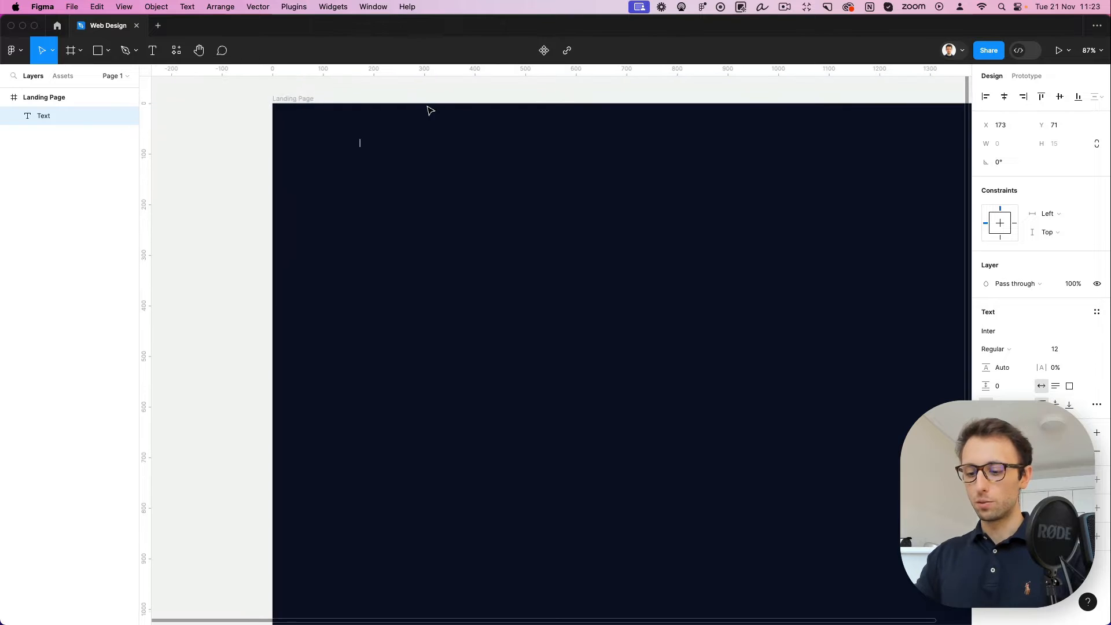
pyautogui.write('FEATURE')
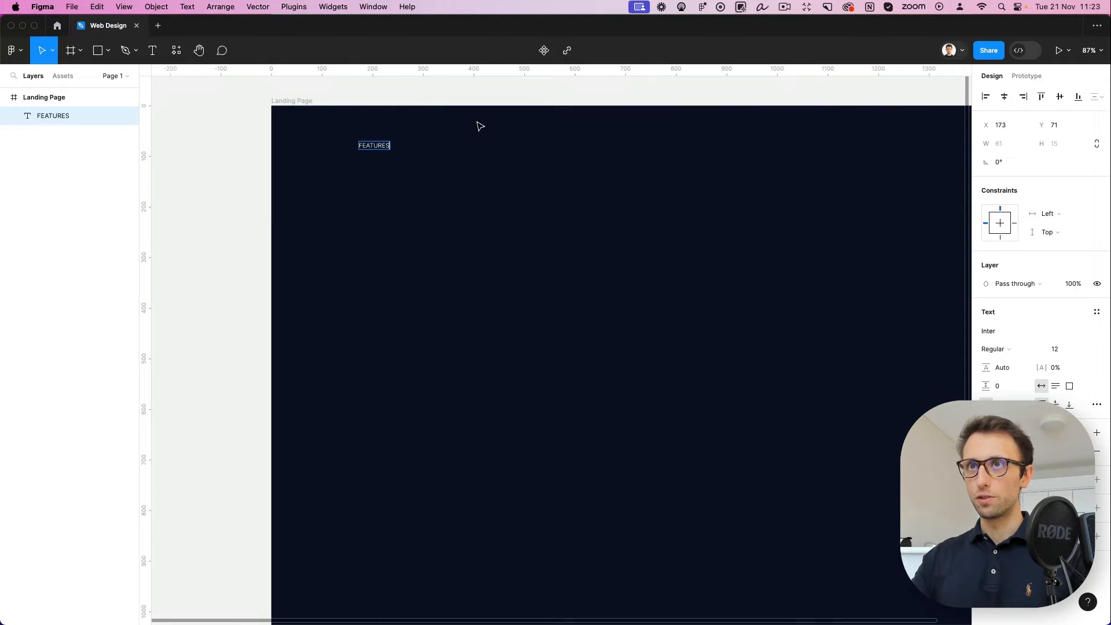
pyautogui.write('S')
pyautogui.press('Escape')
# Set the FEATURES text's font to Poppins with the SemiBold weight
pyautogui.click(989, 331)
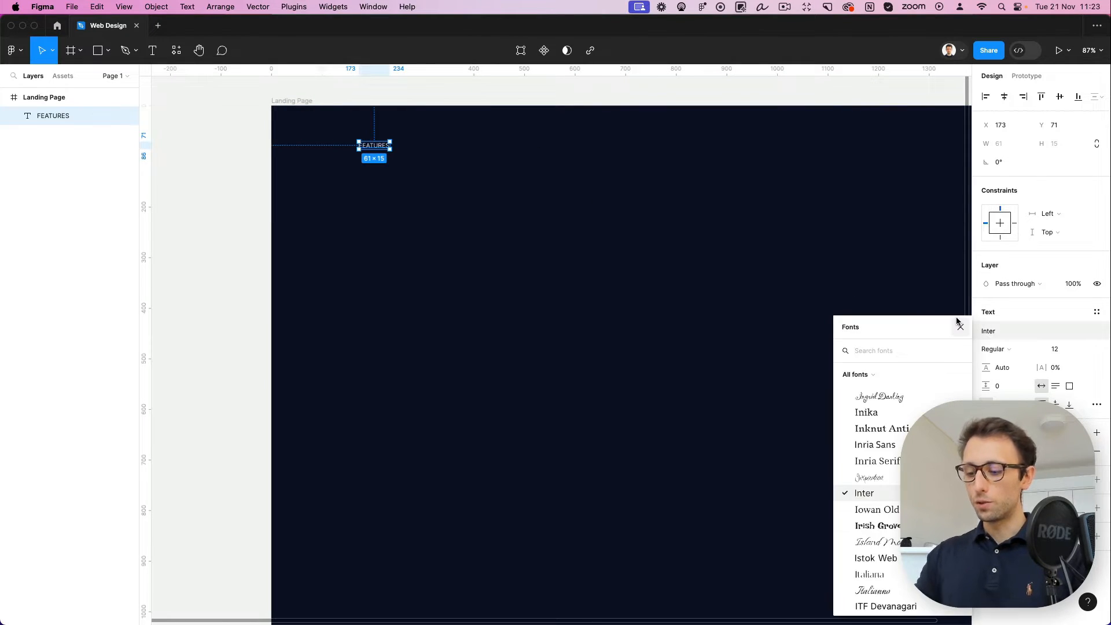
pyautogui.write('poppins')
pyautogui.press('Return')
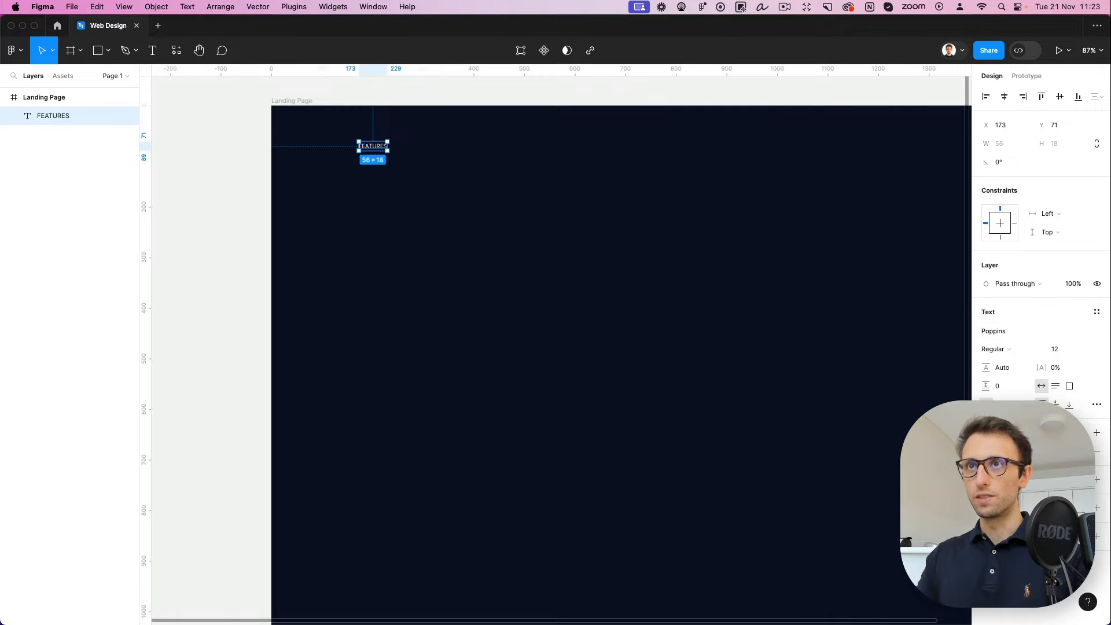
pyautogui.click(507, 247)
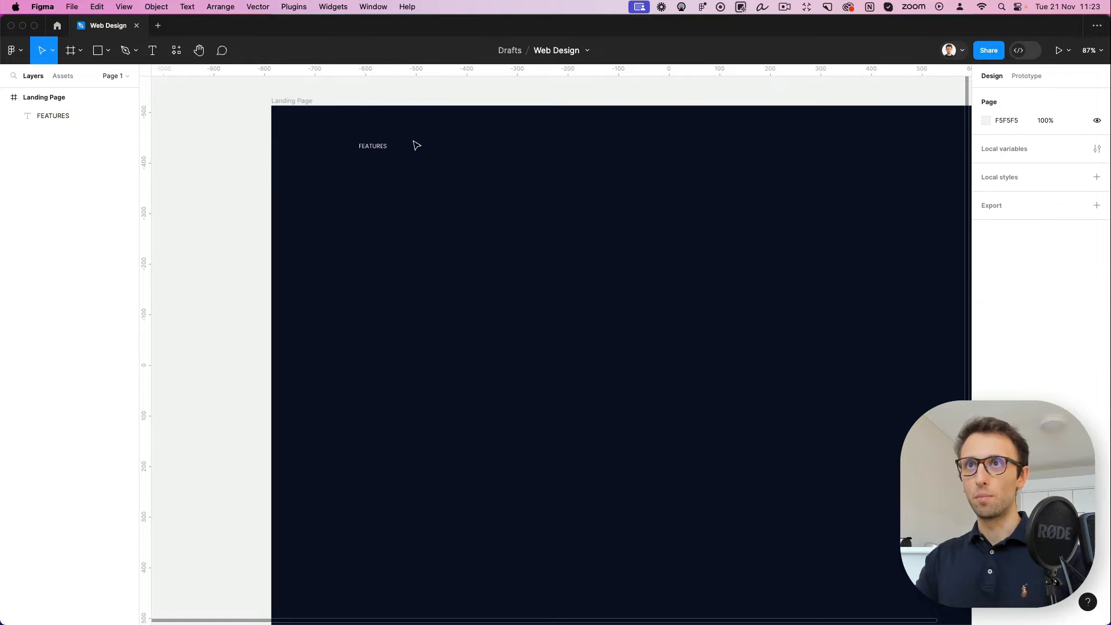
pyautogui.scroll(-2, 414, 144)
pyautogui.click(377, 145)
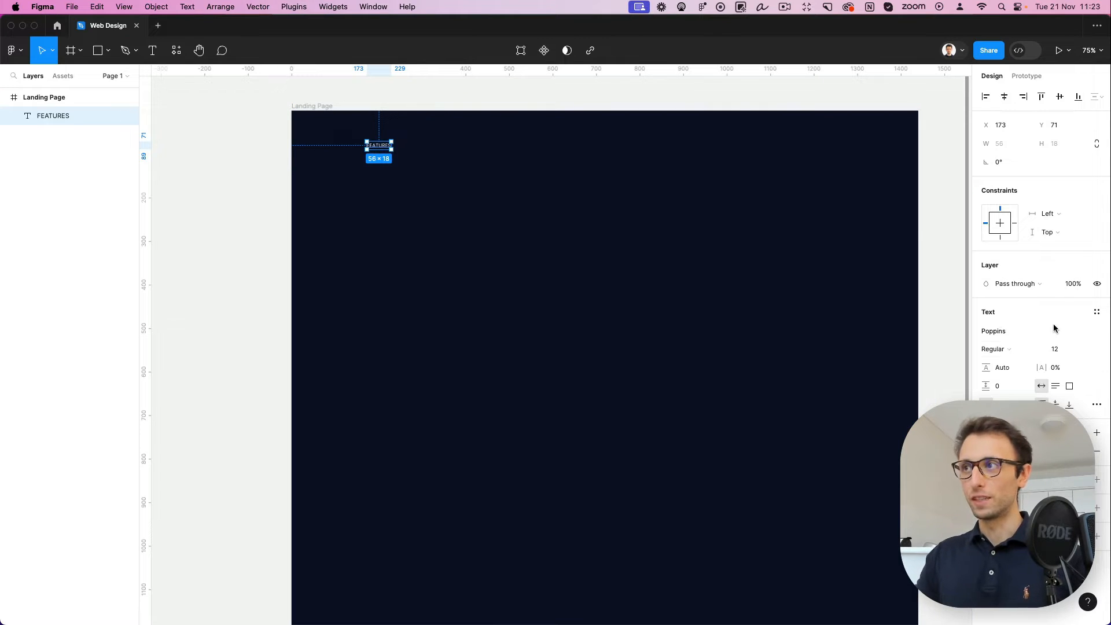
pyautogui.click(1010, 349)
pyautogui.click(1006, 377)
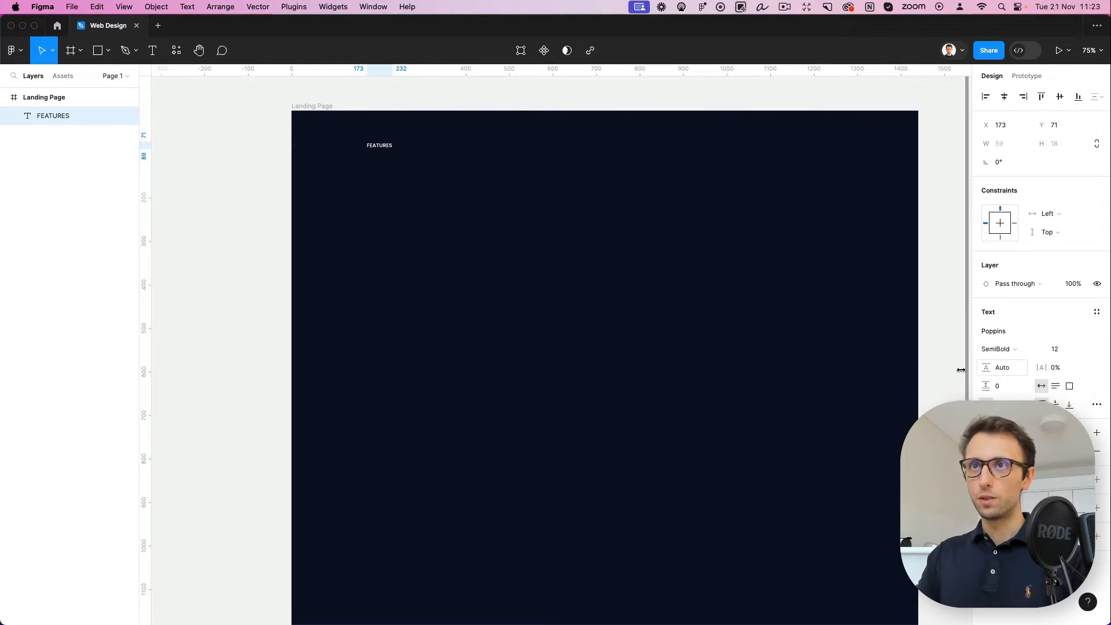
# Increase the FEATURES text's font size to 18
pyautogui.click(1059, 353)
pyautogui.press('Up')
pyautogui.press('Up')
pyautogui.press('Up')
pyautogui.press('Up')
pyautogui.press('Up')
pyautogui.press('Up')
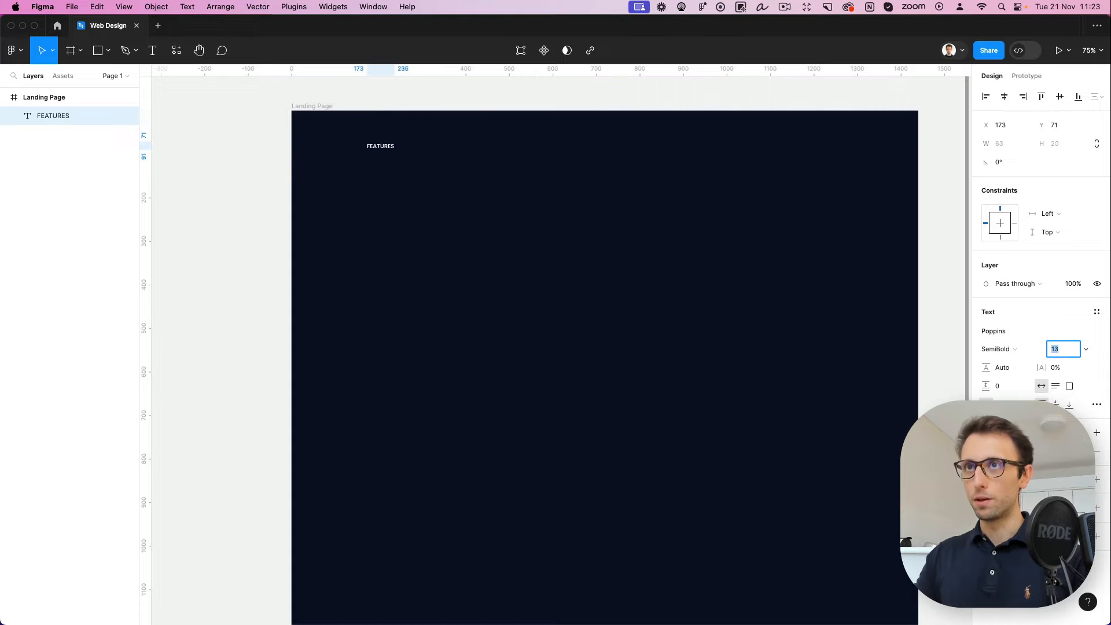
pyautogui.click(548, 211)
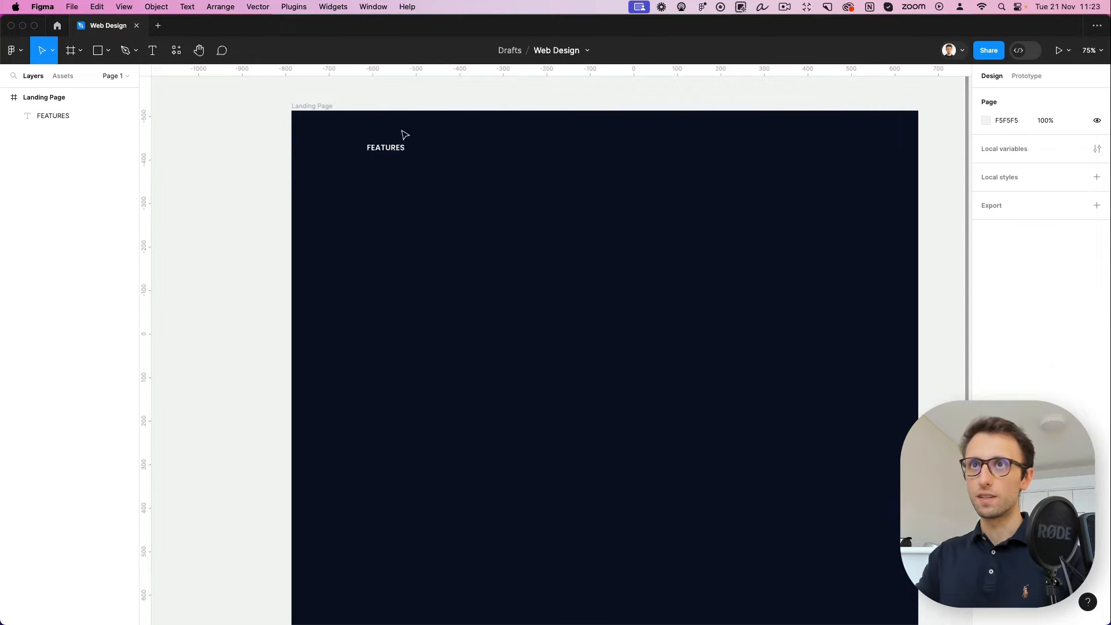
# Add a layout grid to the Landing Page frame and configure it as 12 columns
pyautogui.click(300, 108)
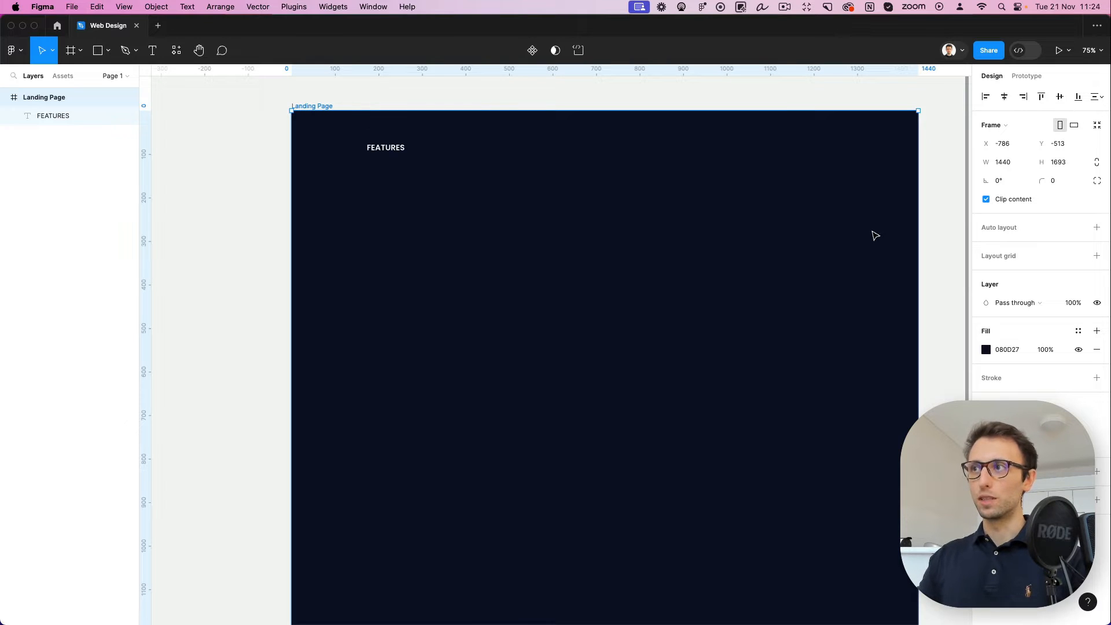
pyautogui.click(1012, 257)
pyautogui.click(986, 274)
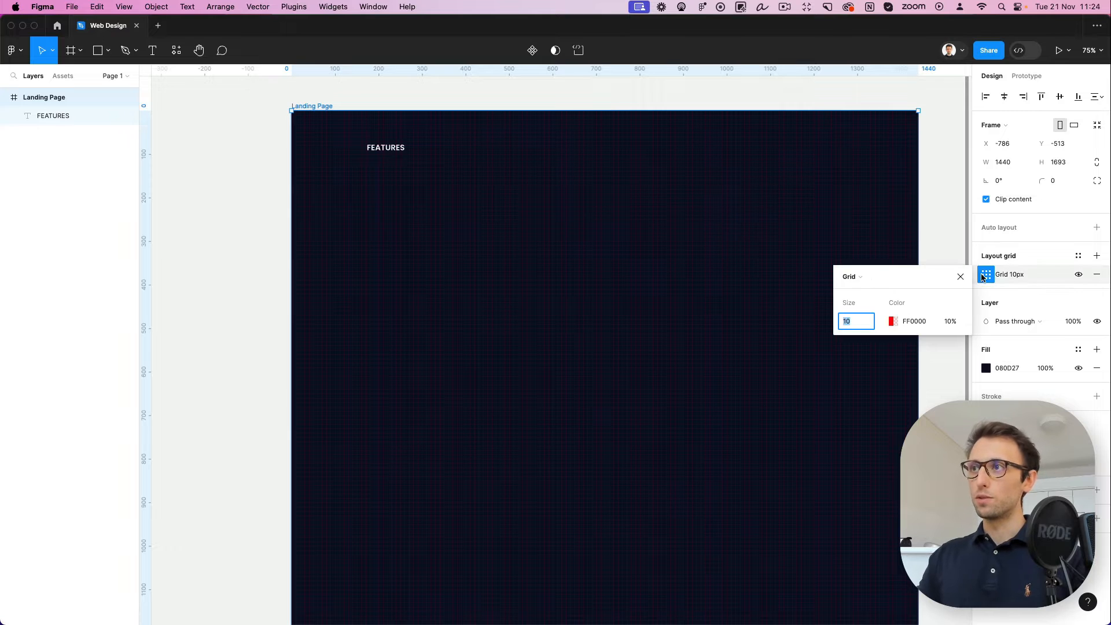
pyautogui.click(864, 278)
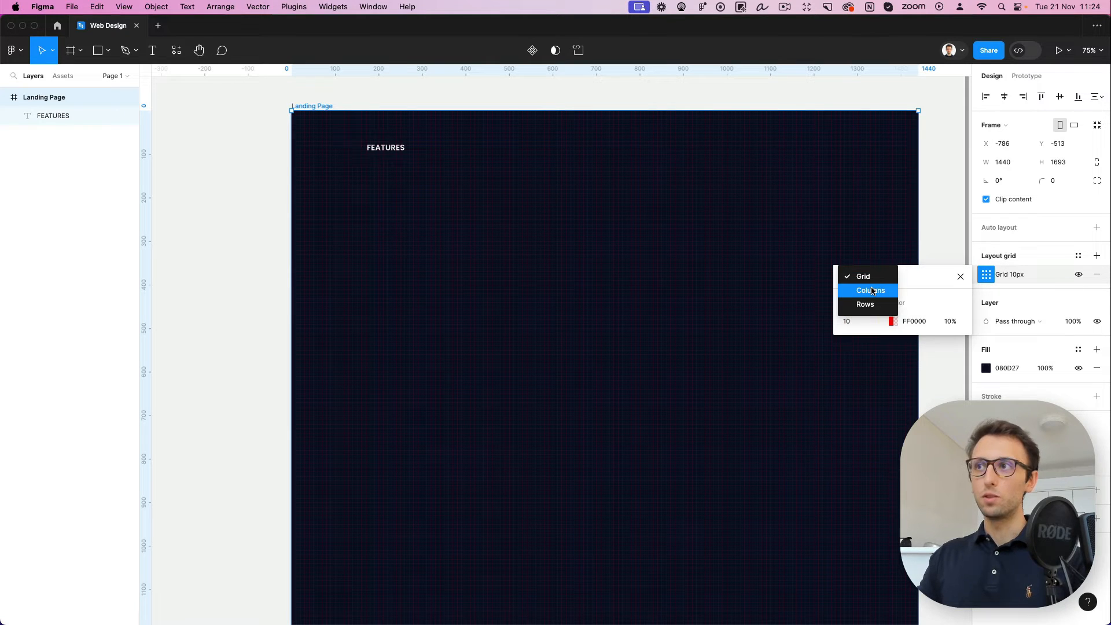
pyautogui.click(871, 291)
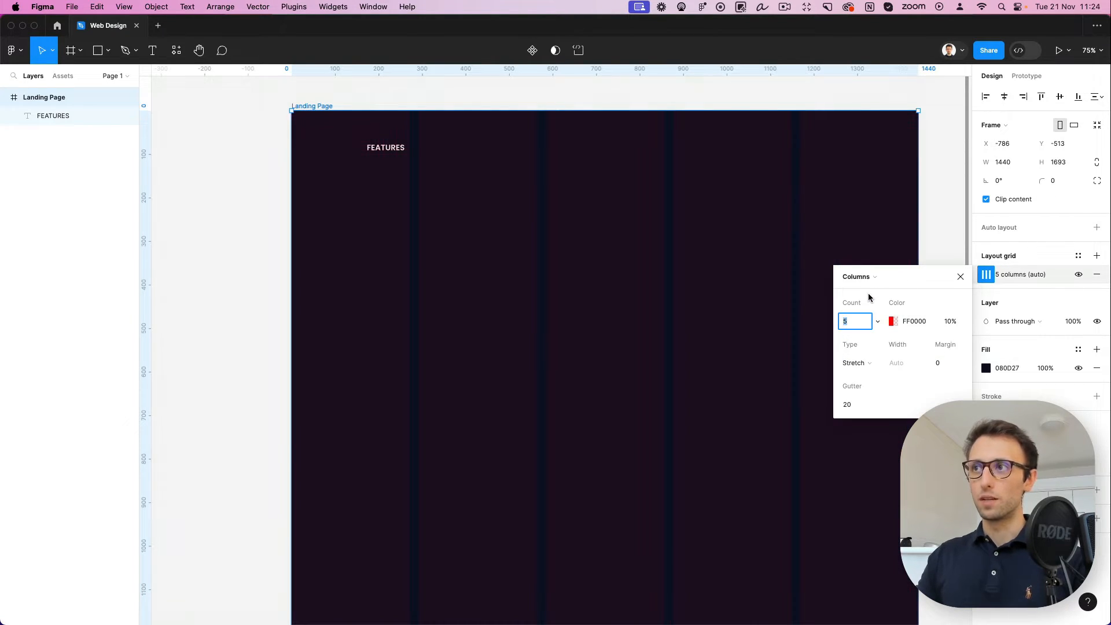
pyautogui.write('15')
pyautogui.press('Return')
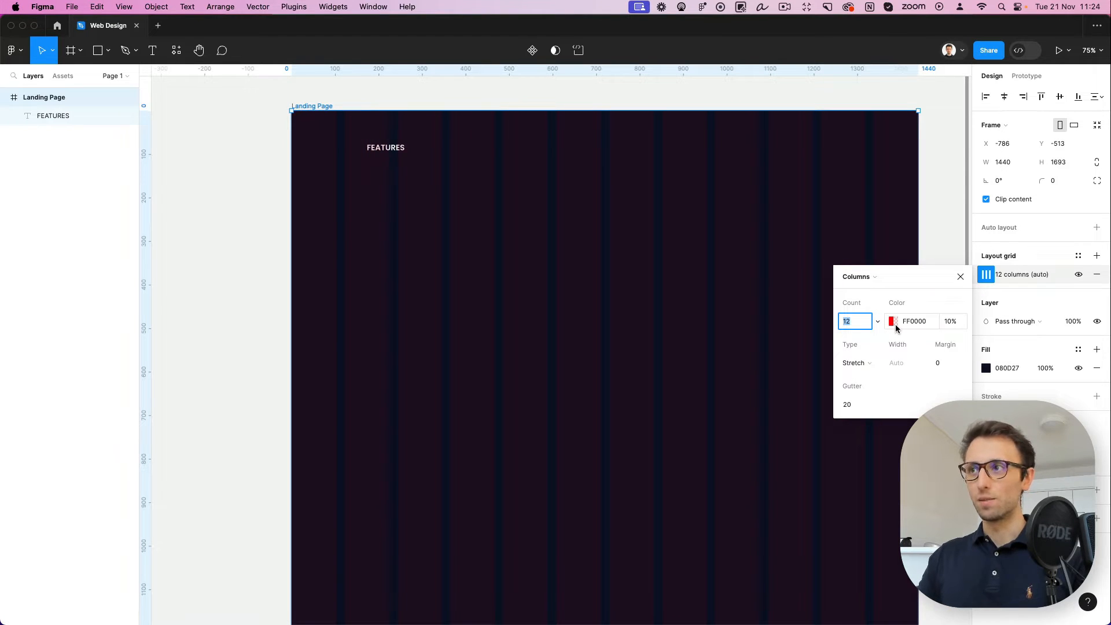
# Change the column grid's colour to white, FFFFFF
pyautogui.click(896, 328)
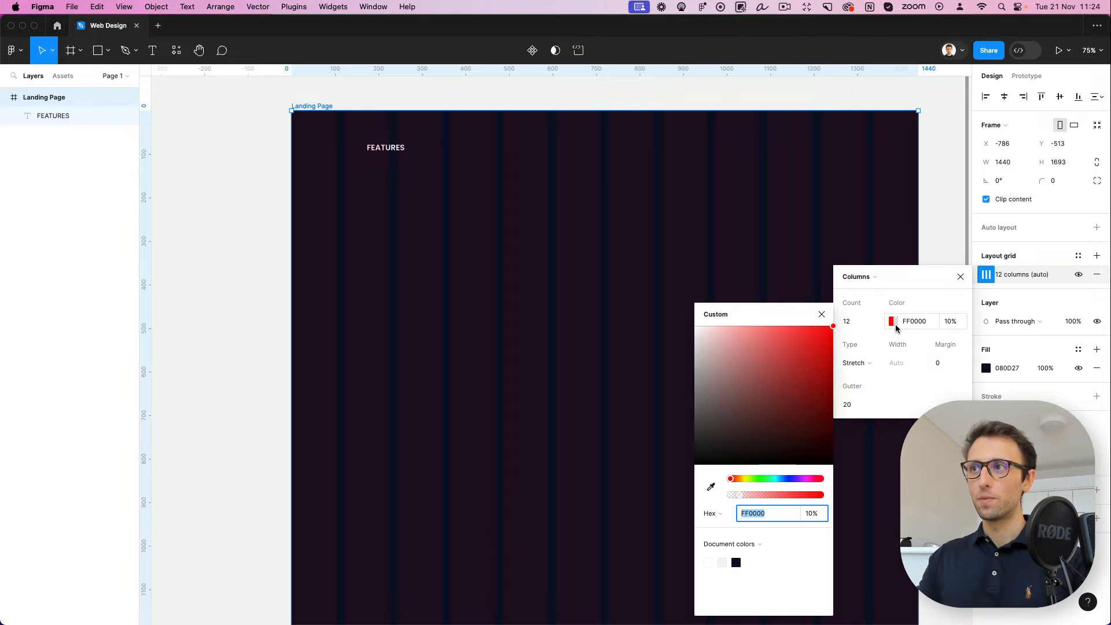
pyautogui.moveTo(734, 335); pyautogui.dragTo(660, 308)
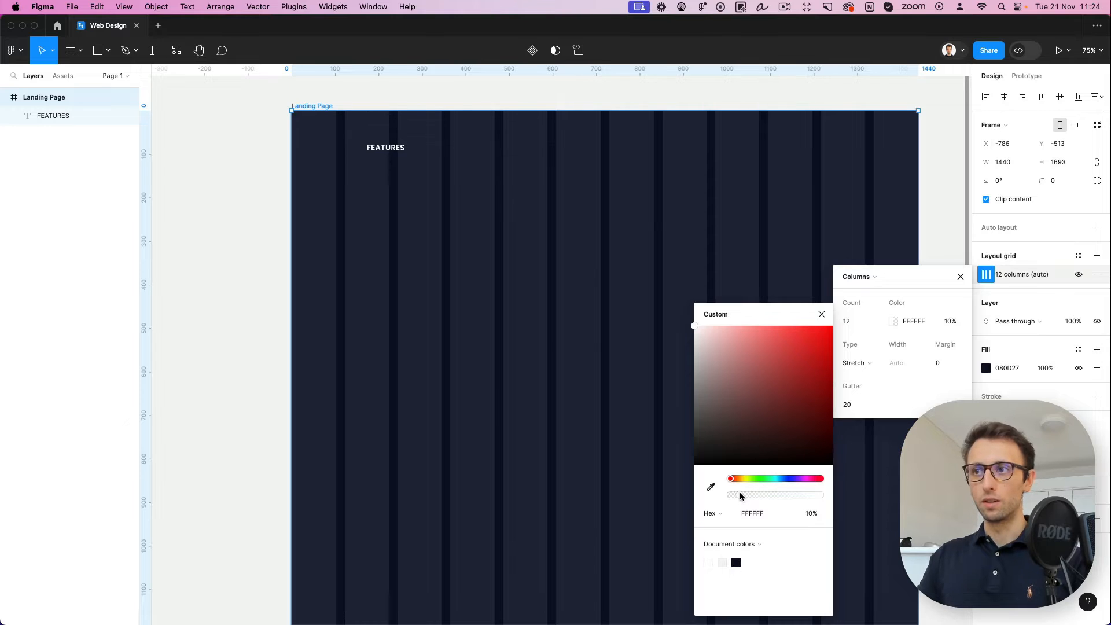
# Set the margin of the 12-column layout grid to 160
pyautogui.moveTo(740, 496)
pyautogui.mouseDown()
pyautogui.moveTo(755, 497)
pyautogui.moveTo(740, 496)
pyautogui.mouseUp()
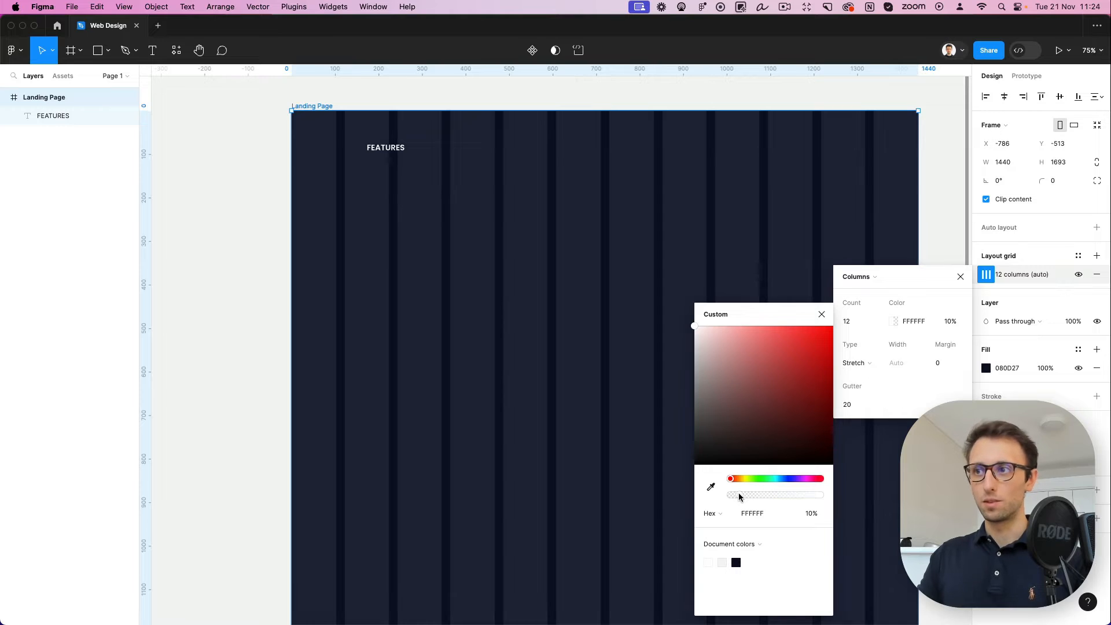
pyautogui.click(947, 364)
pyautogui.hotkey('shift', 'Up')
pyautogui.hotkey('shift', 'Up')
pyautogui.hotkey('shift', 'Up')
pyautogui.hotkey('shift', 'Up')
pyautogui.hotkey('shift', 'Up')
pyautogui.hotkey('shift', 'Up')
pyautogui.hotkey('shift', 'Up')
pyautogui.hotkey('shift', 'Up')
pyautogui.hotkey('shift', 'Up')
pyautogui.hotkey('shift', 'Up')
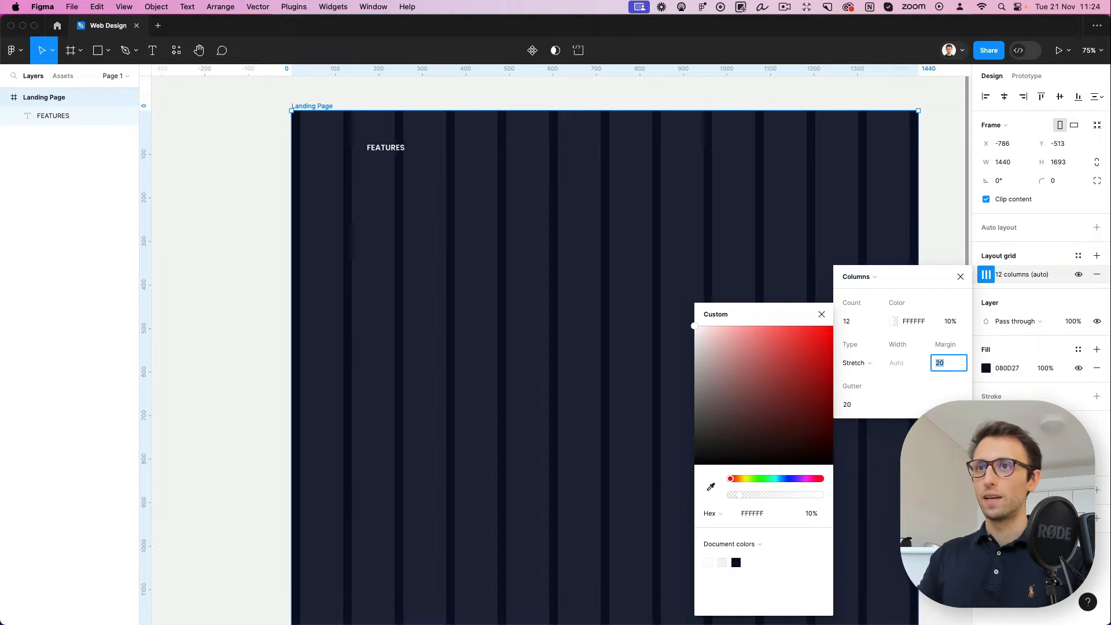
pyautogui.hotkey('shift', 'Up')
pyautogui.hotkey('shift', 'Up')
pyautogui.hotkey('shift', 'Up')
pyautogui.hotkey('shift', 'Up')
pyautogui.hotkey('shift', 'Up')
pyautogui.hotkey('shift', 'Up')
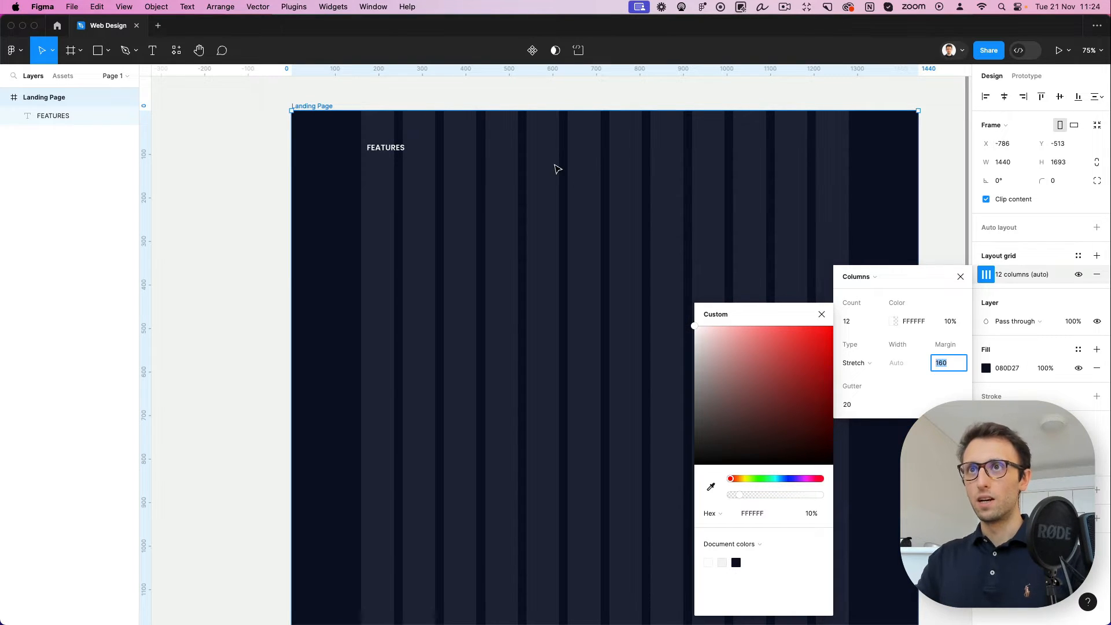
pyautogui.click(538, 168)
# Move the FEATURES text to the left edge of the first grid column and set its font size to 16
pyautogui.moveTo(384, 147); pyautogui.dragTo(372, 149)
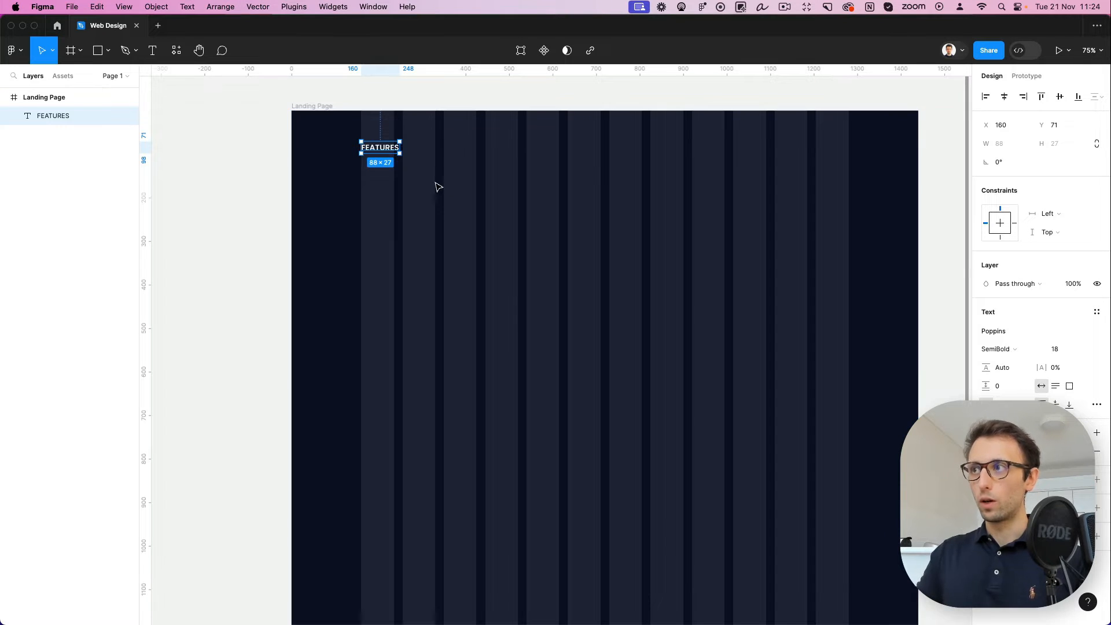
pyautogui.click(1057, 350)
pyautogui.write('17')
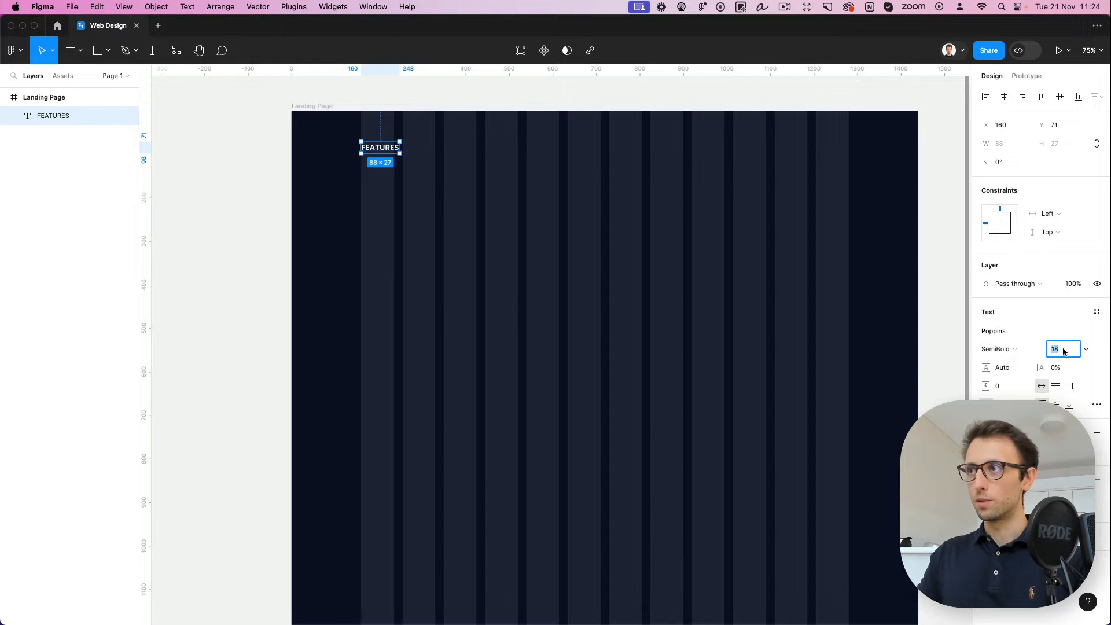
pyautogui.press('Return')
pyautogui.click(510, 157)
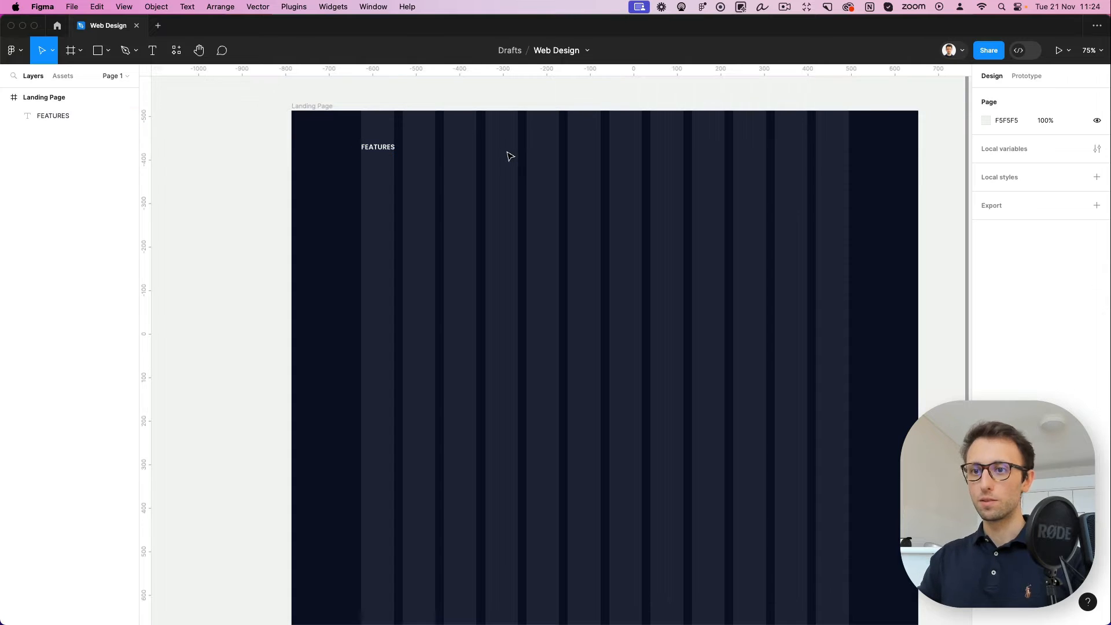
# Duplicate the FEATURES text along the same row into the fourth grid column and change the copy's text to PRICING
pyautogui.moveTo(386, 149); pyautogui.dragTo(507, 148)
pyautogui.doubleClick(505, 146)
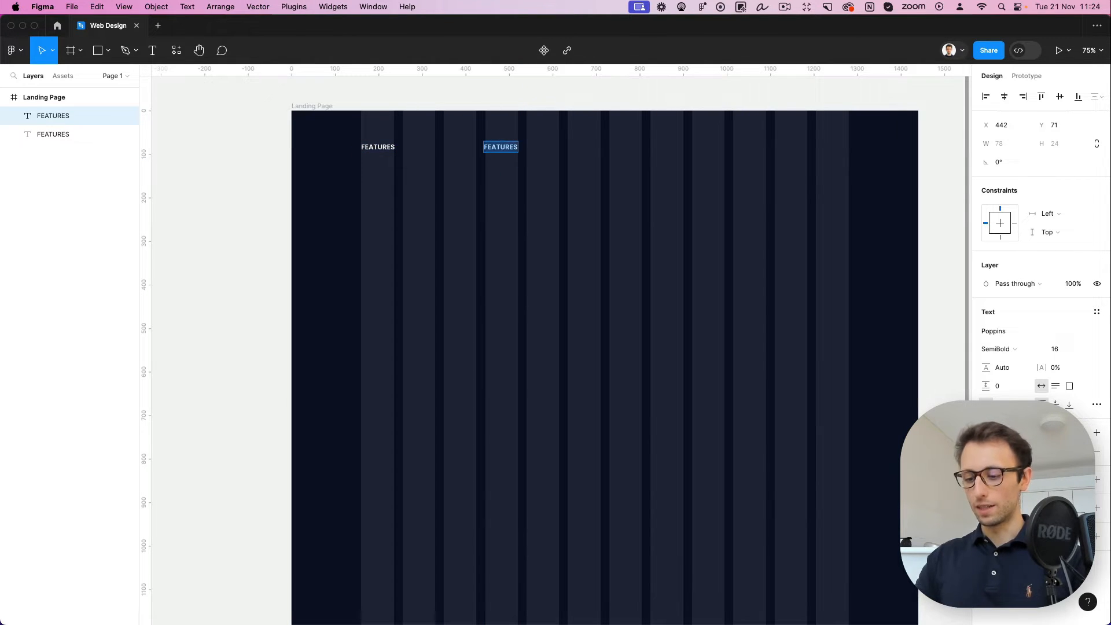
pyautogui.write('PRICING')
pyautogui.press('Escape')
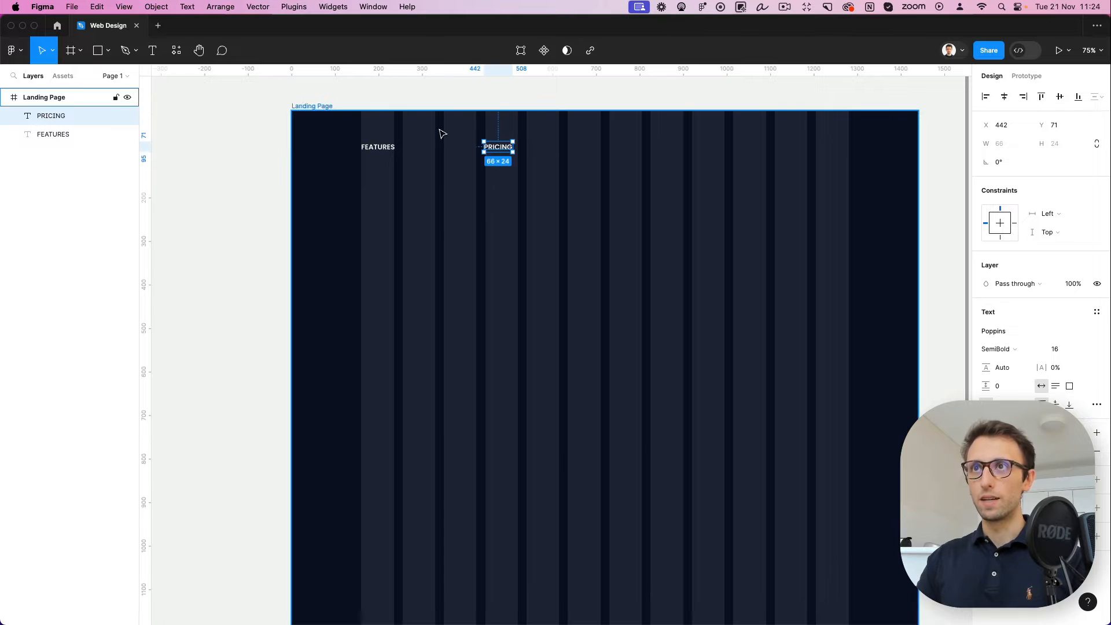
# Draw a small circle about 9 × 9 between FEATURES and PRICING and distribute the three items with equal horizontal spacing
pyautogui.scroll(5, 440, 134)
pyautogui.press('o')
pyautogui.moveTo(417, 155)
pyautogui.mouseDown()
pyautogui.moveTo(421, 166)
pyautogui.moveTo(444, 165)
pyautogui.mouseUp()
pyautogui.moveTo(286, 140); pyautogui.dragTo(631, 202)
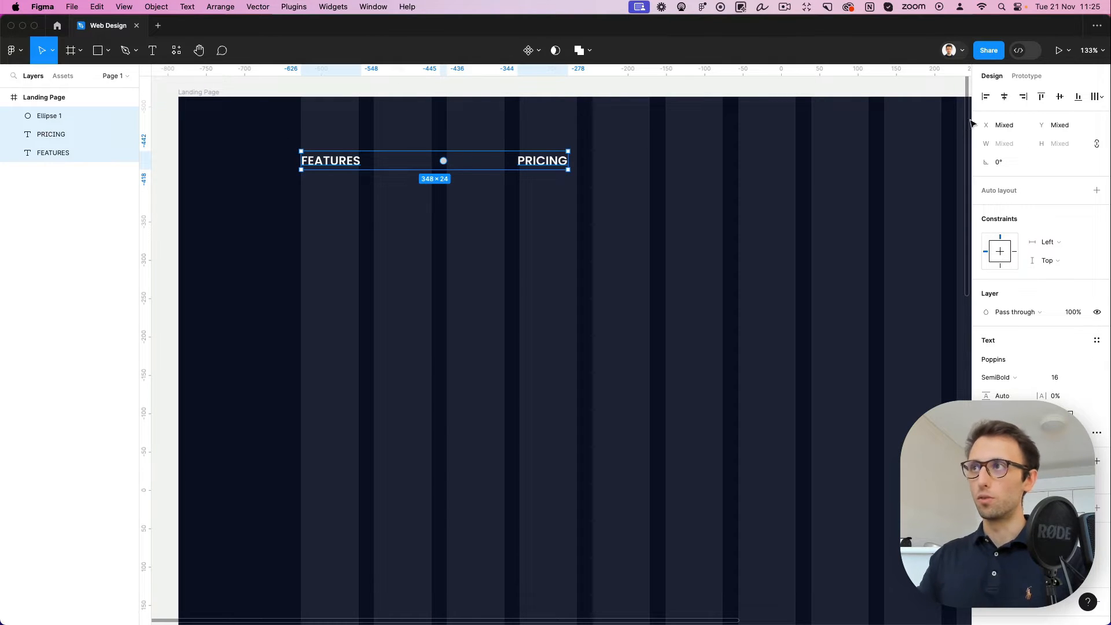
pyautogui.click(1097, 101)
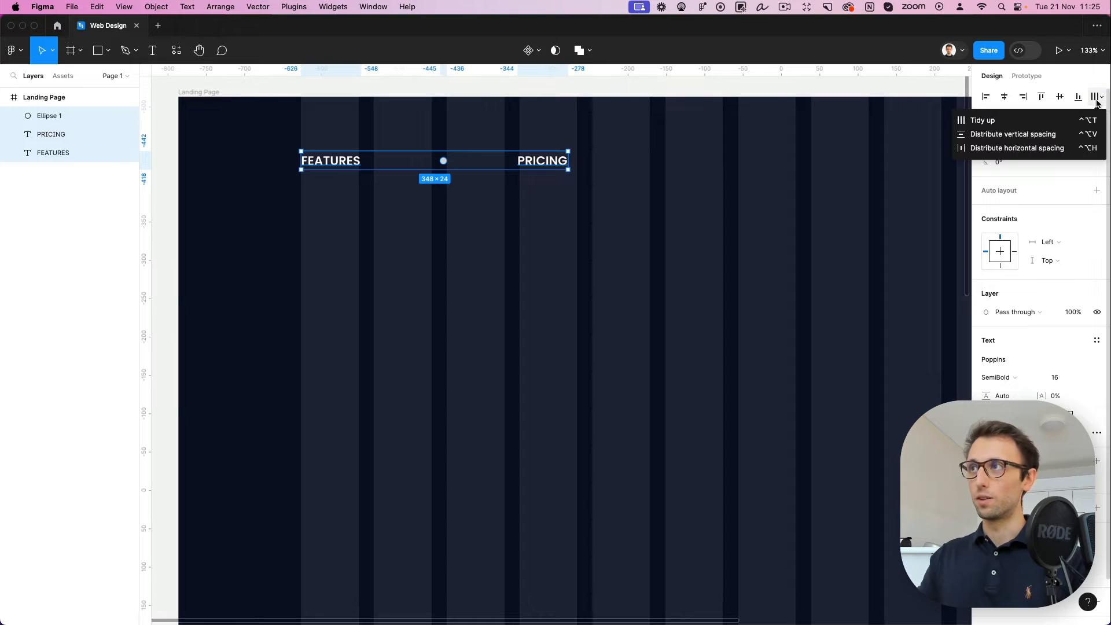
pyautogui.click(1014, 149)
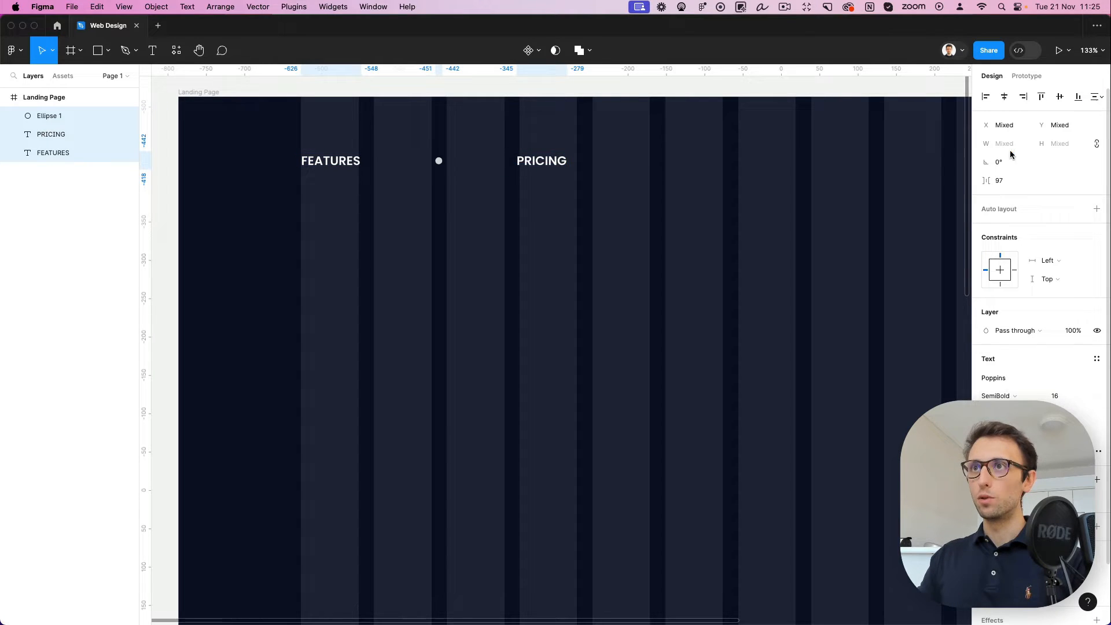
pyautogui.click(485, 194)
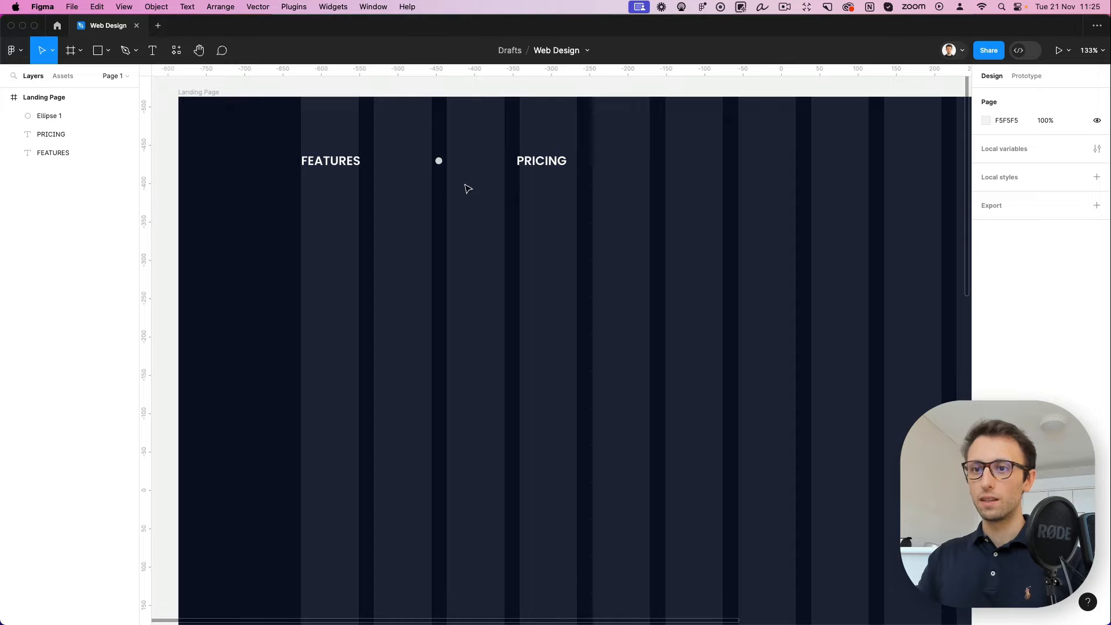
# Change the fill of the small circle between FEATURES and PRICING to a medium blue, about 4474D0
pyautogui.click(438, 160)
pyautogui.click(986, 330)
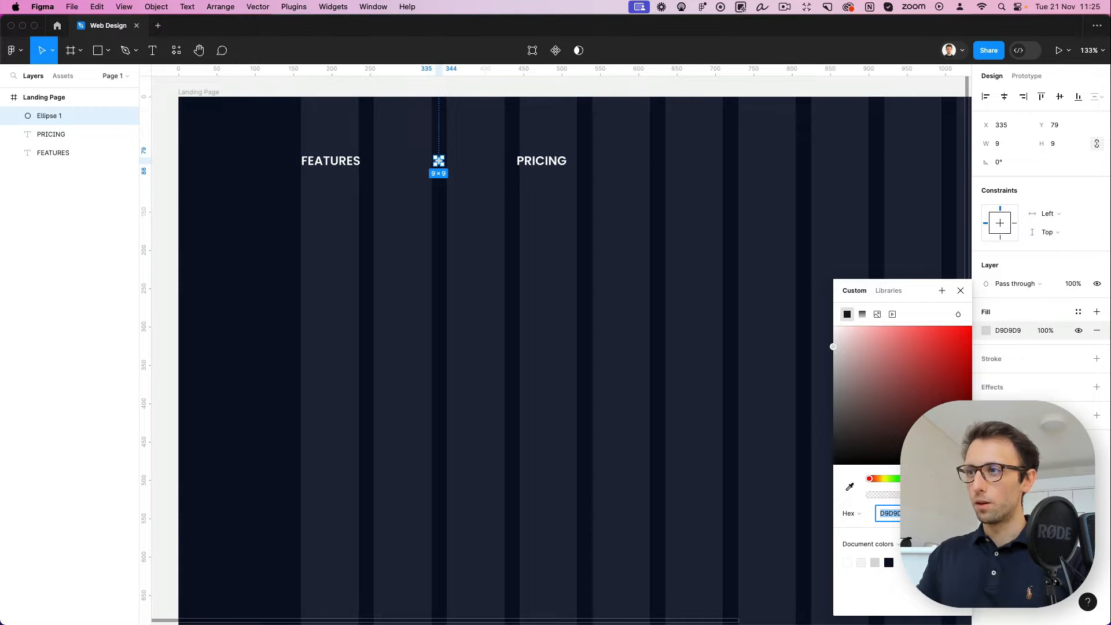
pyautogui.click(924, 478)
pyautogui.moveTo(845, 343); pyautogui.dragTo(926, 355)
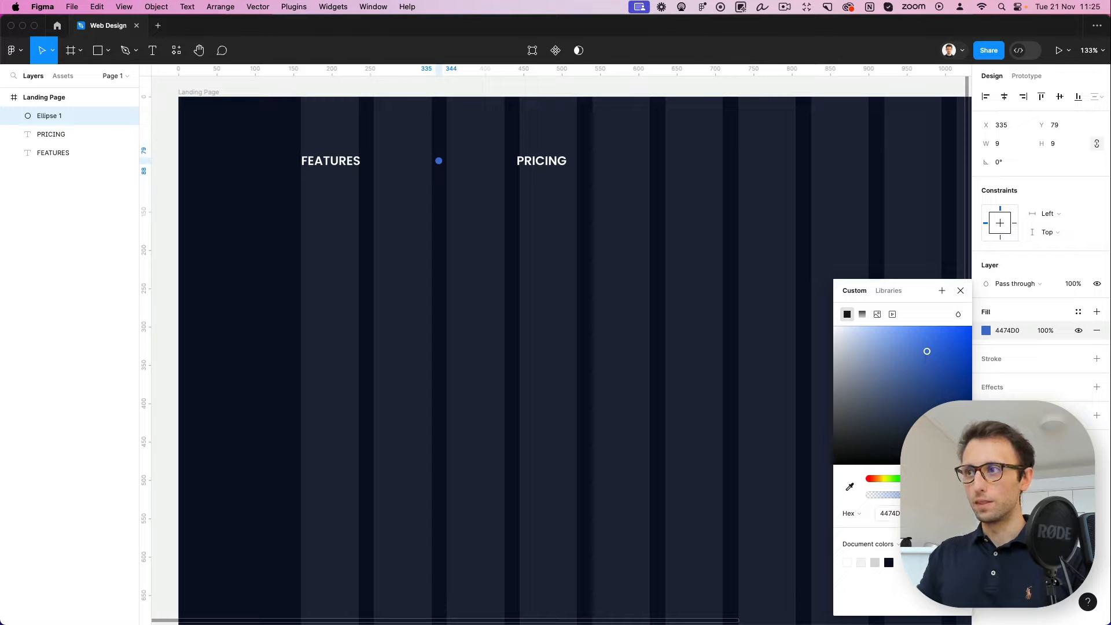
pyautogui.moveTo(924, 478); pyautogui.dragTo(923, 478)
pyautogui.scroll(-4, 558, 321)
pyautogui.click(530, 290)
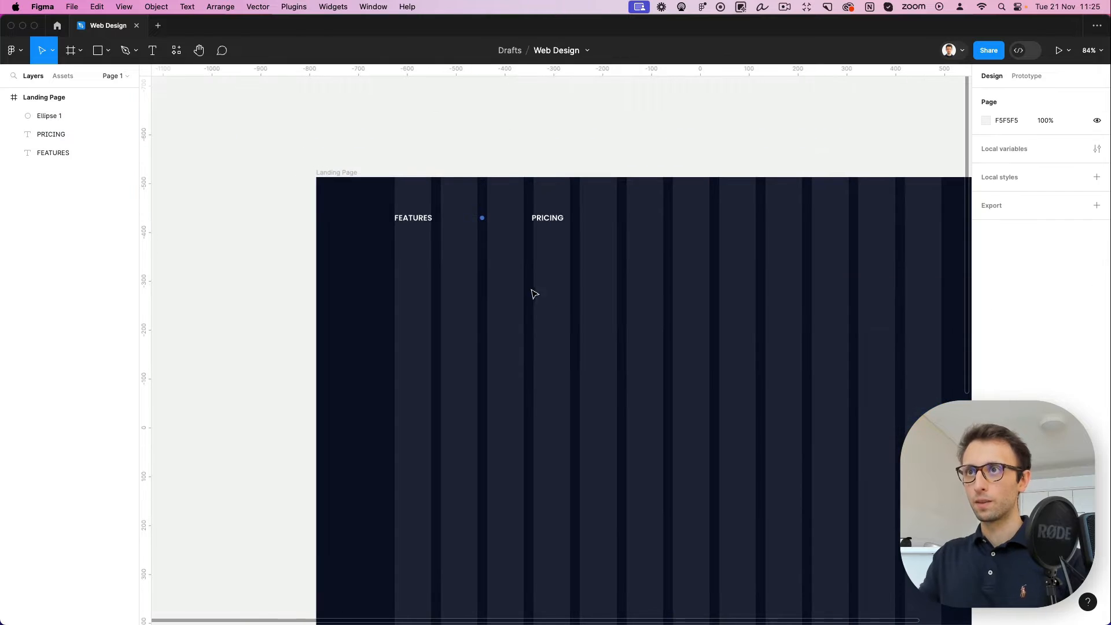
# Group FEATURES, the blue dot and PRICING, and duplicate the group so the copy ends at the last grid column
pyautogui.hscroll(2, 530, 289)
pyautogui.moveTo(460, 176); pyautogui.dragTo(248, 219)
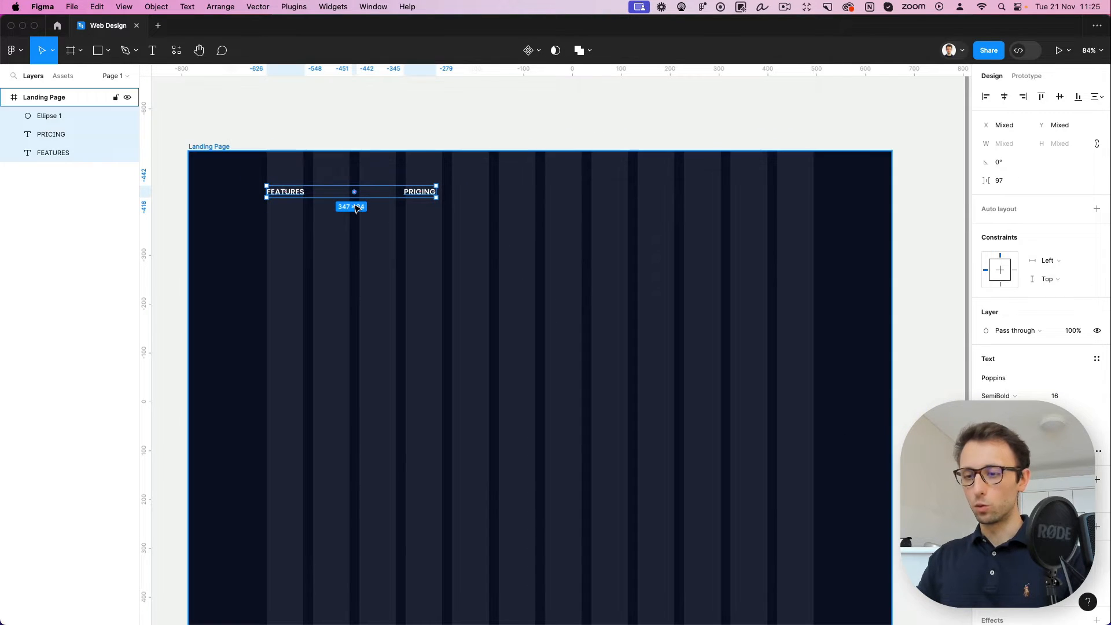
pyautogui.press('super+g')
pyautogui.moveTo(401, 193); pyautogui.dragTo(756, 195)
# Change the FEATURES text in the duplicated navigation group to FAQ
pyautogui.doubleClick(674, 194)
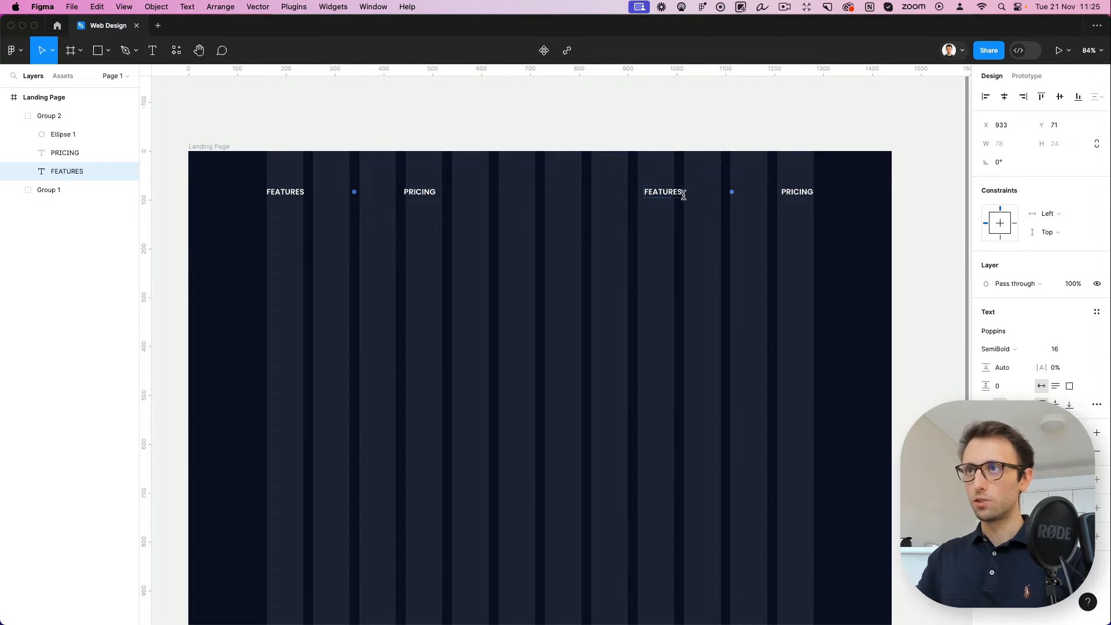
pyautogui.doubleClick(674, 195)
pyautogui.write('FAQ')
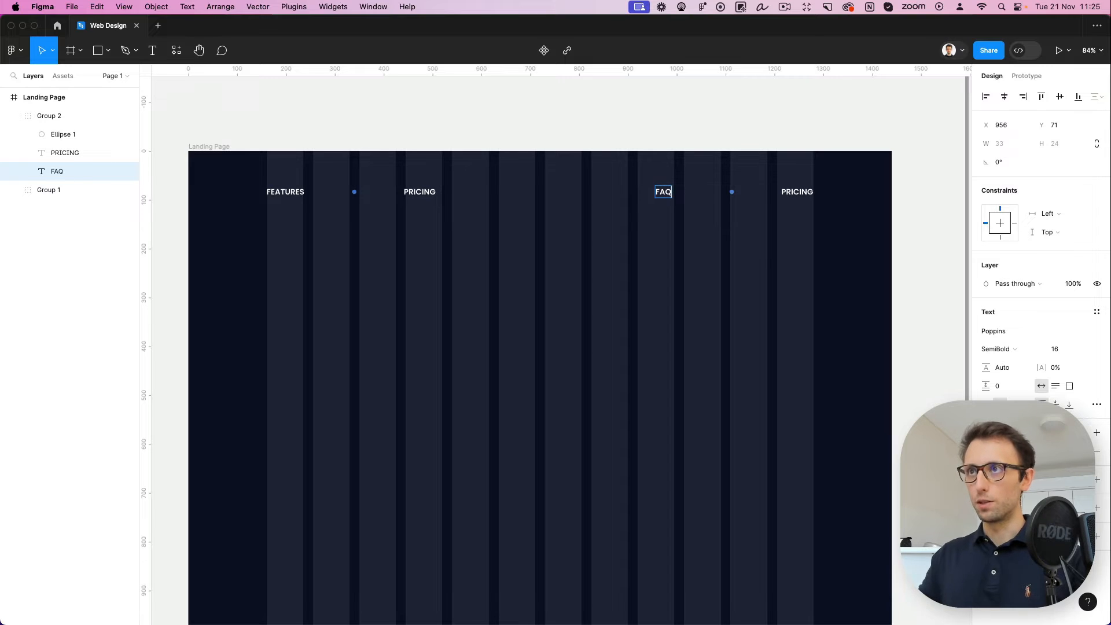
# Change the PRICING text in the duplicated group to DOWNLOAD and align its right edge with the last grid column
pyautogui.doubleClick(810, 194)
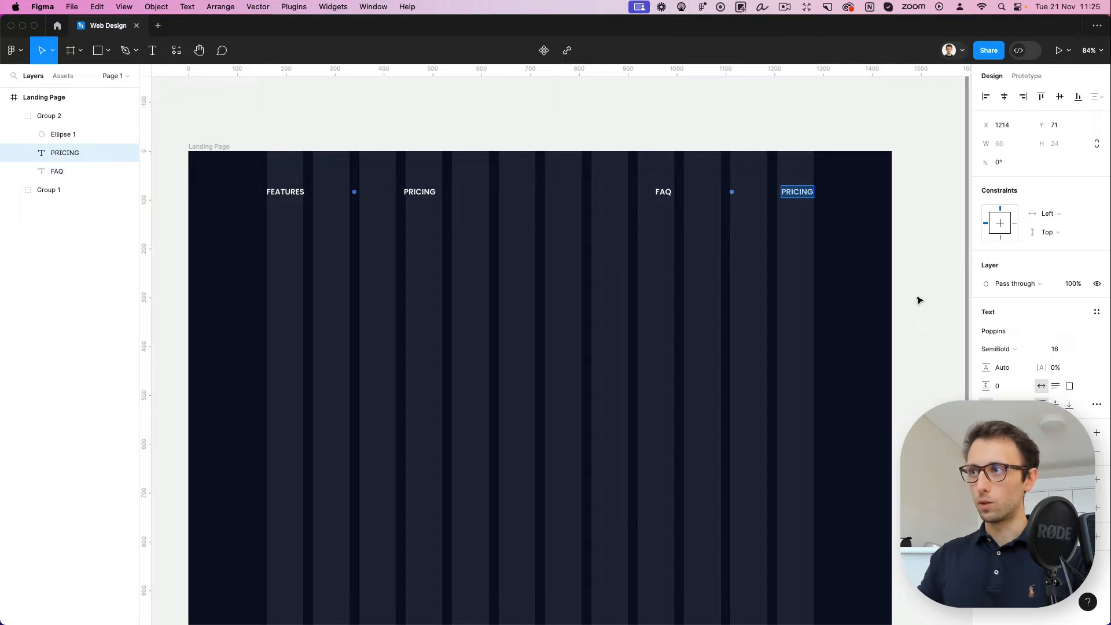
pyautogui.click(777, 186)
pyautogui.doubleClick(797, 191)
pyautogui.write('D')
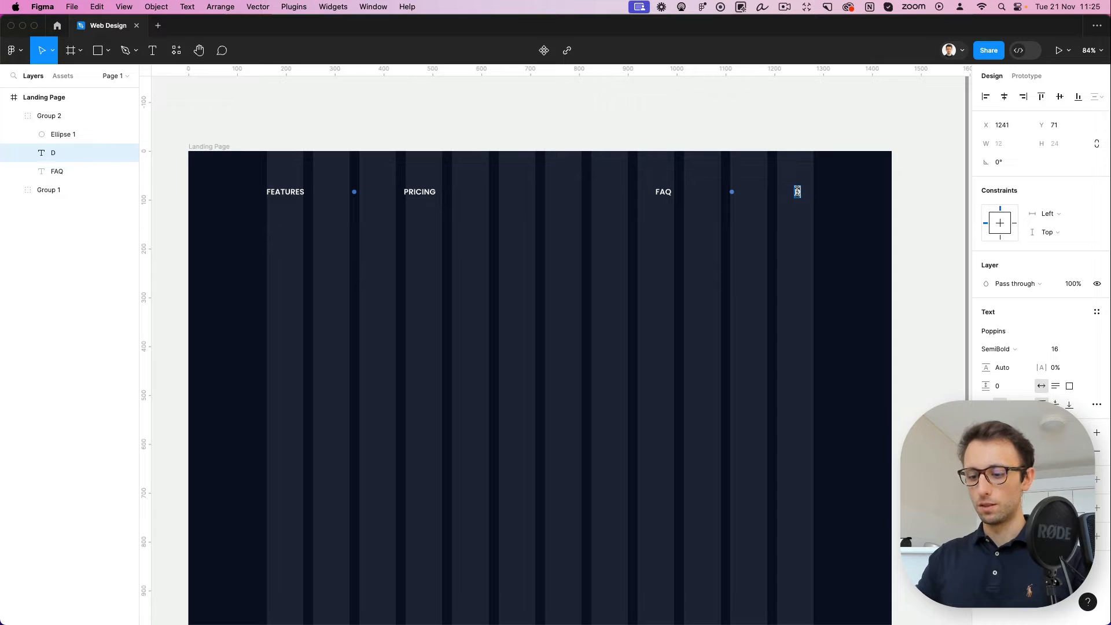
pyautogui.write('WONLOAD')
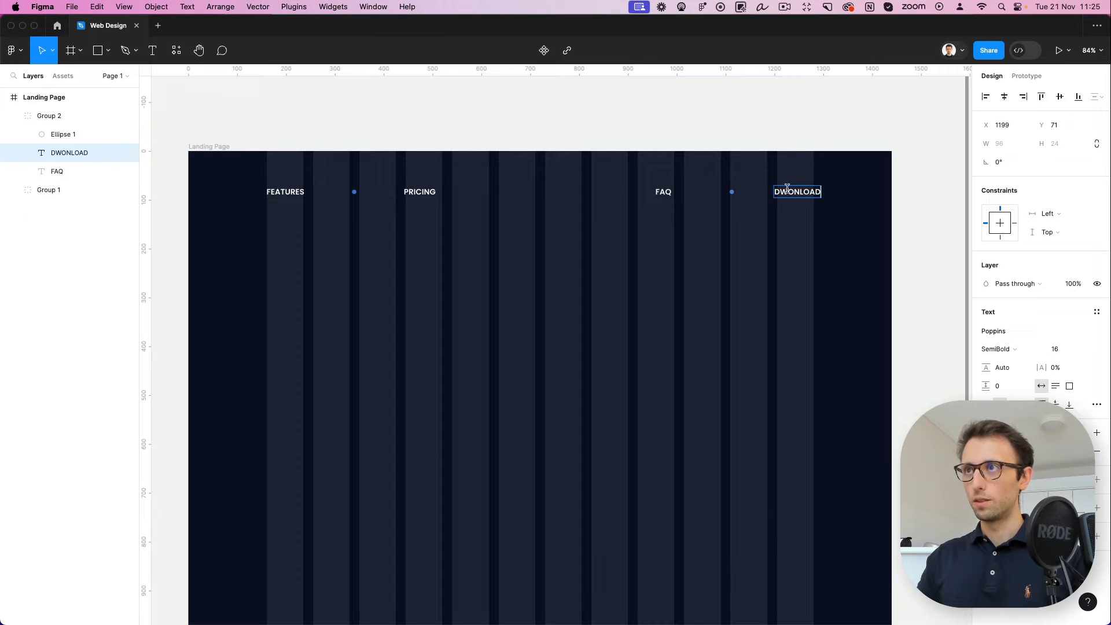
pyautogui.click(786, 189)
pyautogui.press('BackSpace')
pyautogui.press('Right')
pyautogui.write('W')
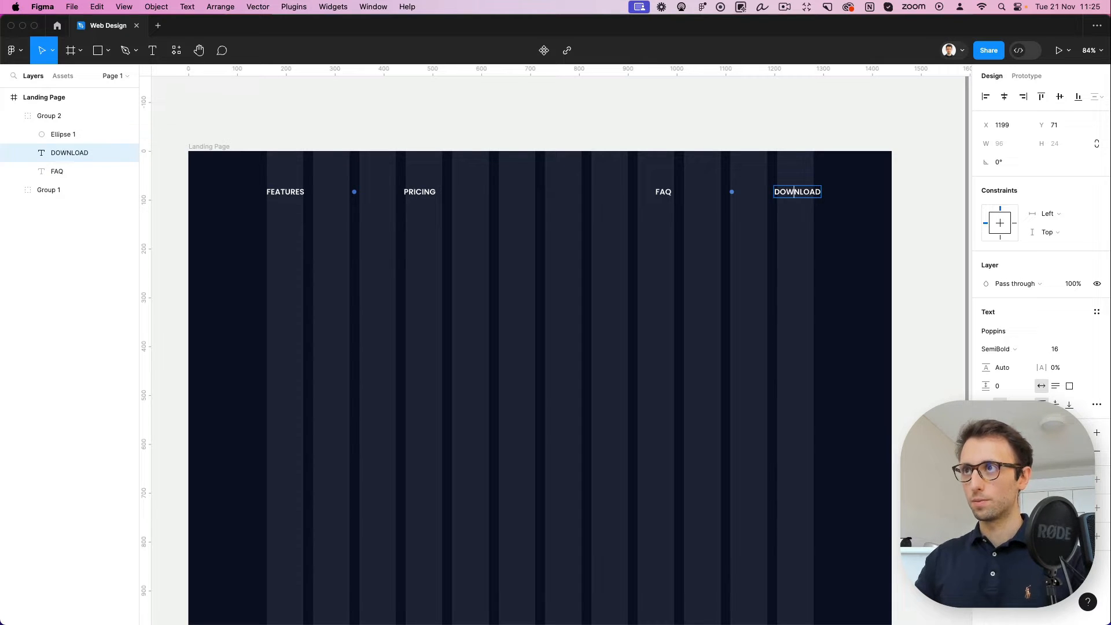
pyautogui.press('Escape')
pyautogui.moveTo(797, 203); pyautogui.dragTo(789, 203)
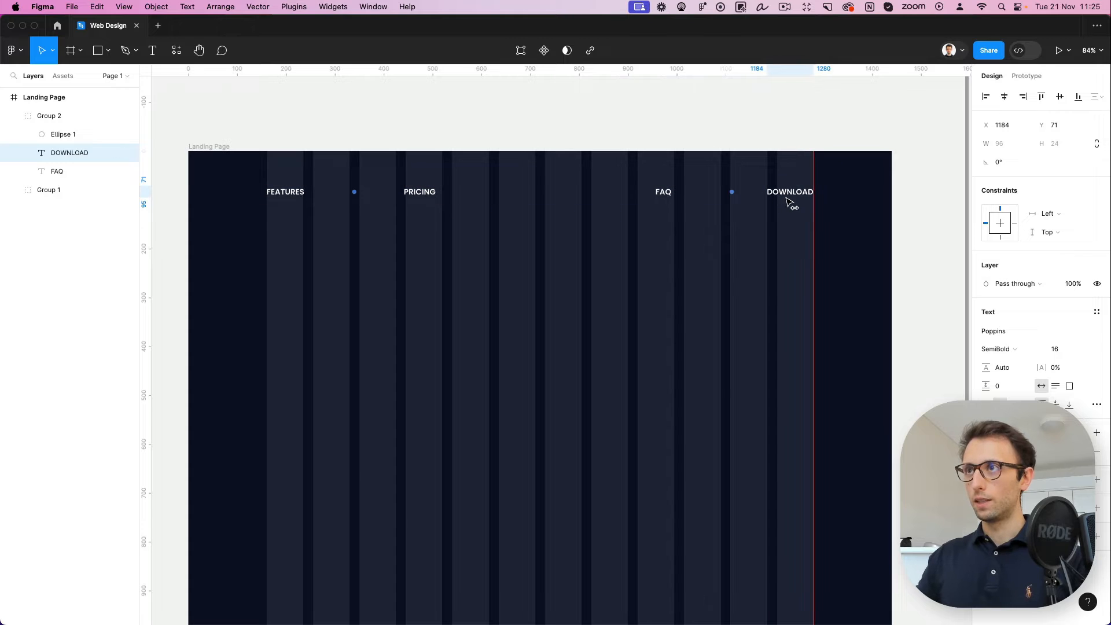
# Ungroup the FAQ and DOWNLOAD navigation items and distribute them and their dot with equal horizontal spacing
pyautogui.press('Escape')
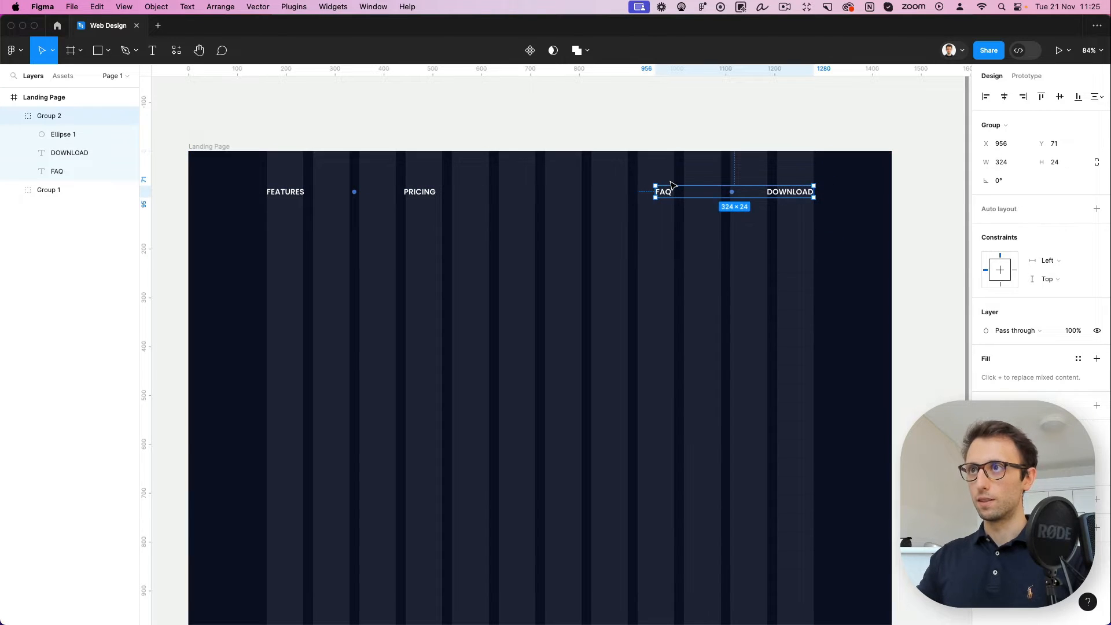
pyautogui.press('shift+super+g')
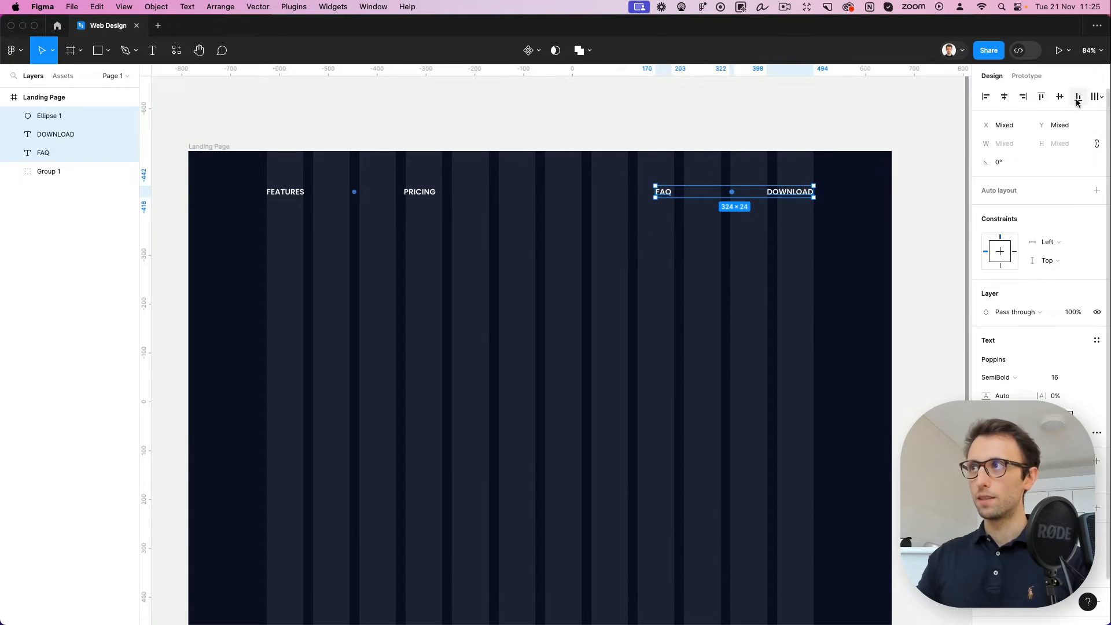
pyautogui.click(1096, 96)
pyautogui.click(1019, 149)
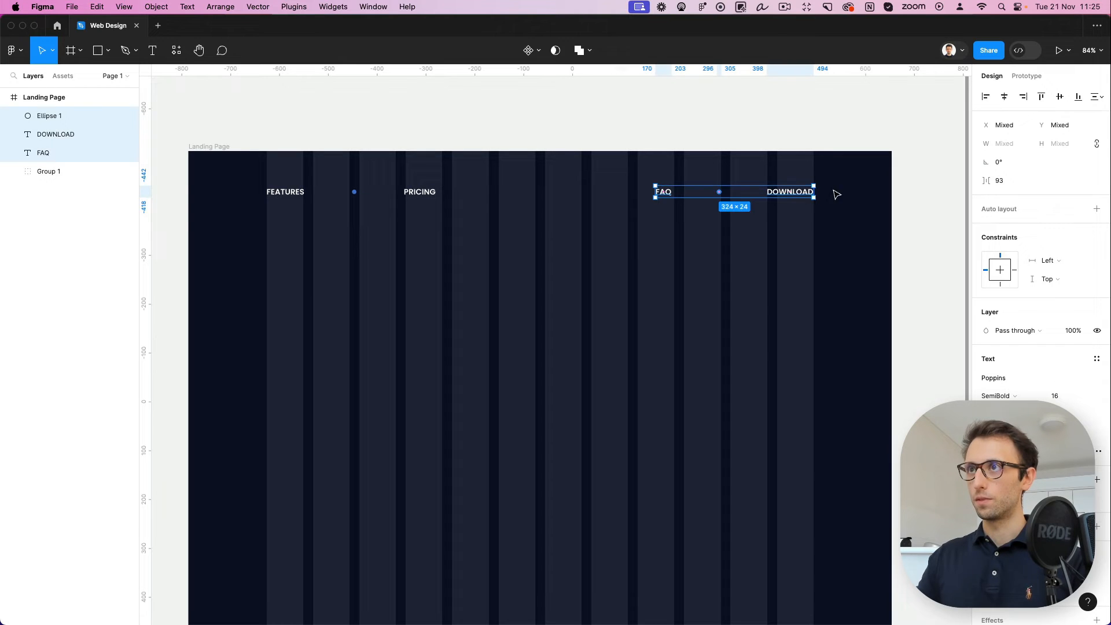
pyautogui.click(573, 215)
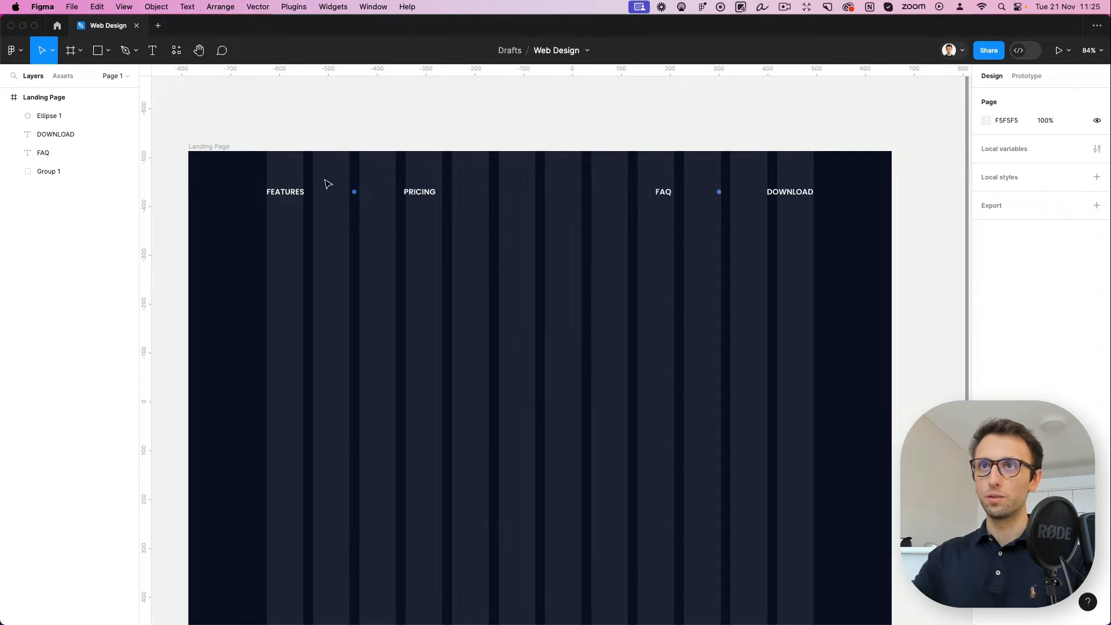
# Paste the XORA logo into the Landing Page frame and centre it horizontally in the navigation row at Y 56
pyautogui.click(209, 147)
pyautogui.press('cmd+v')
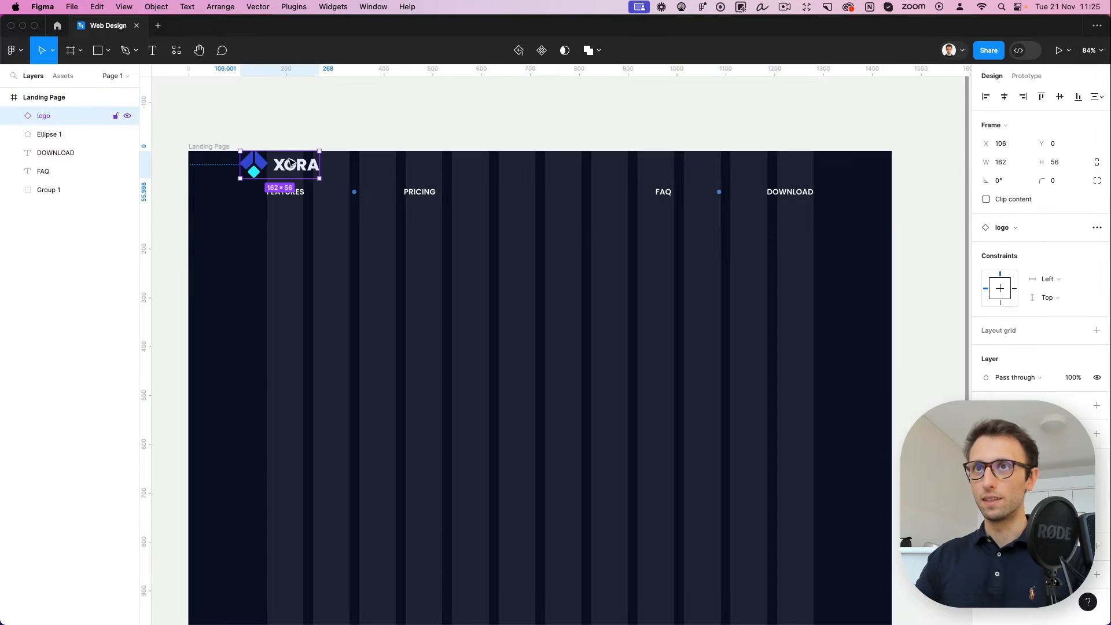
pyautogui.moveTo(295, 165); pyautogui.dragTo(542, 192)
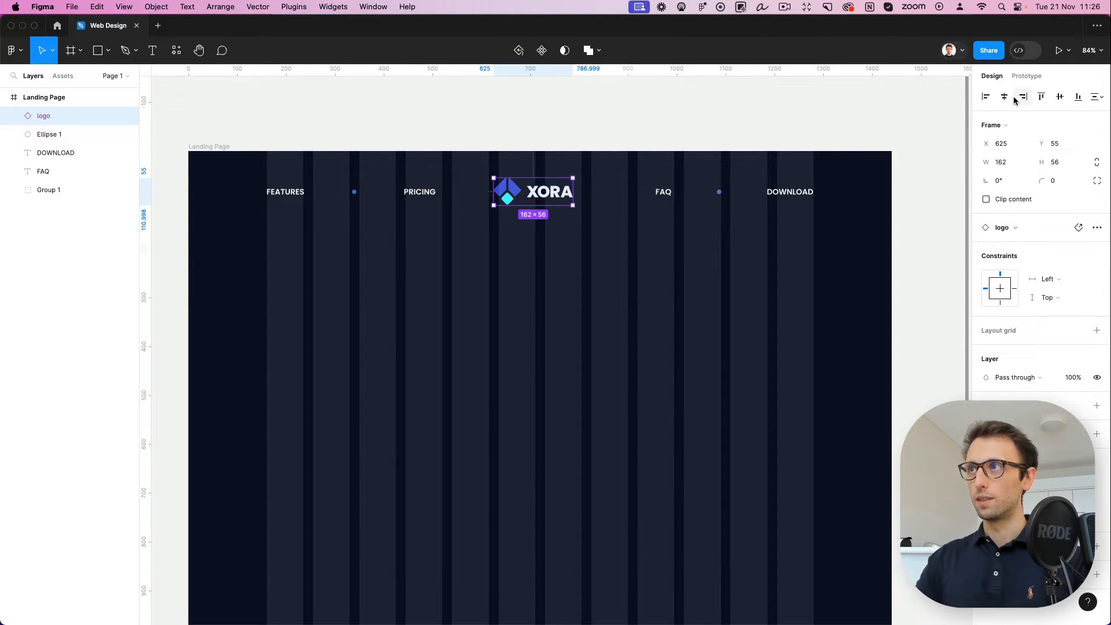
pyautogui.click(1004, 97)
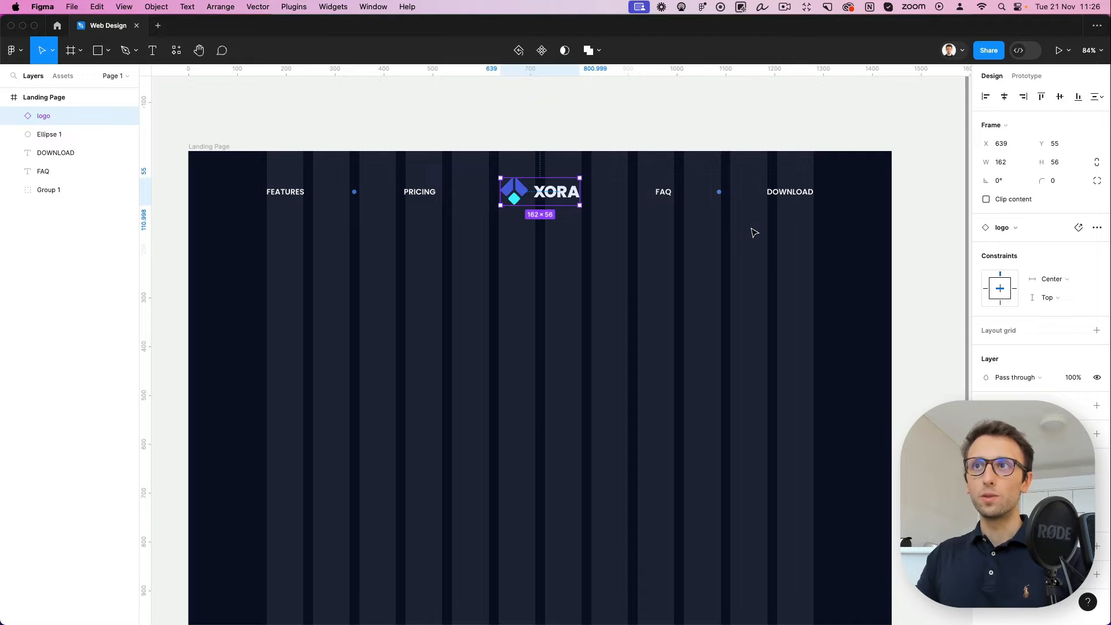
pyautogui.press('Down')
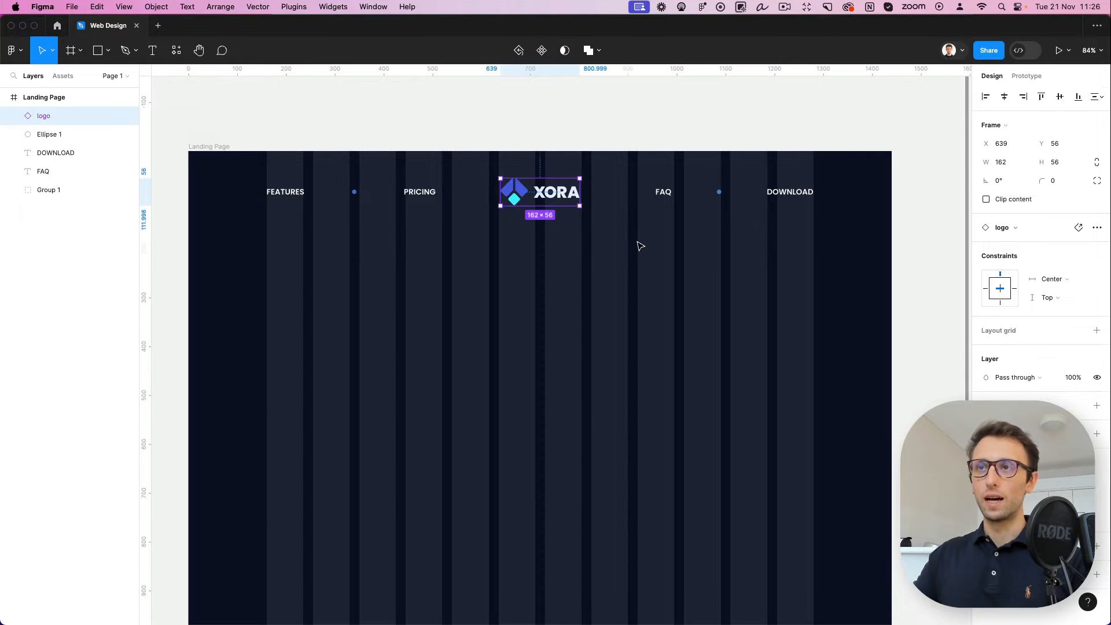
pyautogui.click(639, 245)
# Ungroup the navigation group that contains FEATURES, the blue dot and PRICING
pyautogui.click(436, 193)
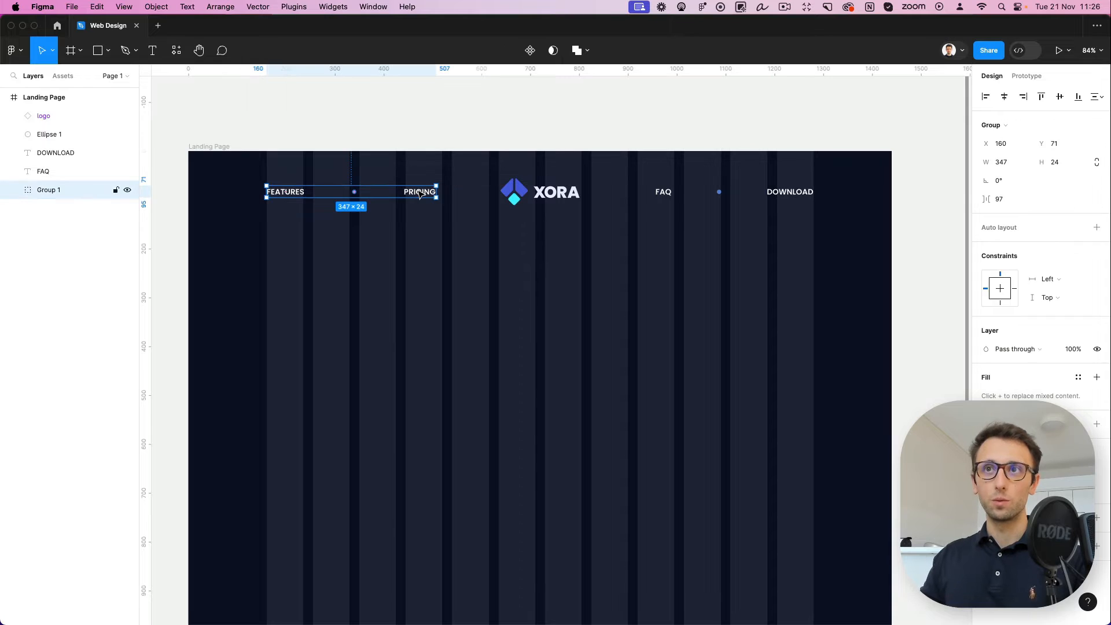
pyautogui.press('super+shift+g')
pyautogui.click(454, 218)
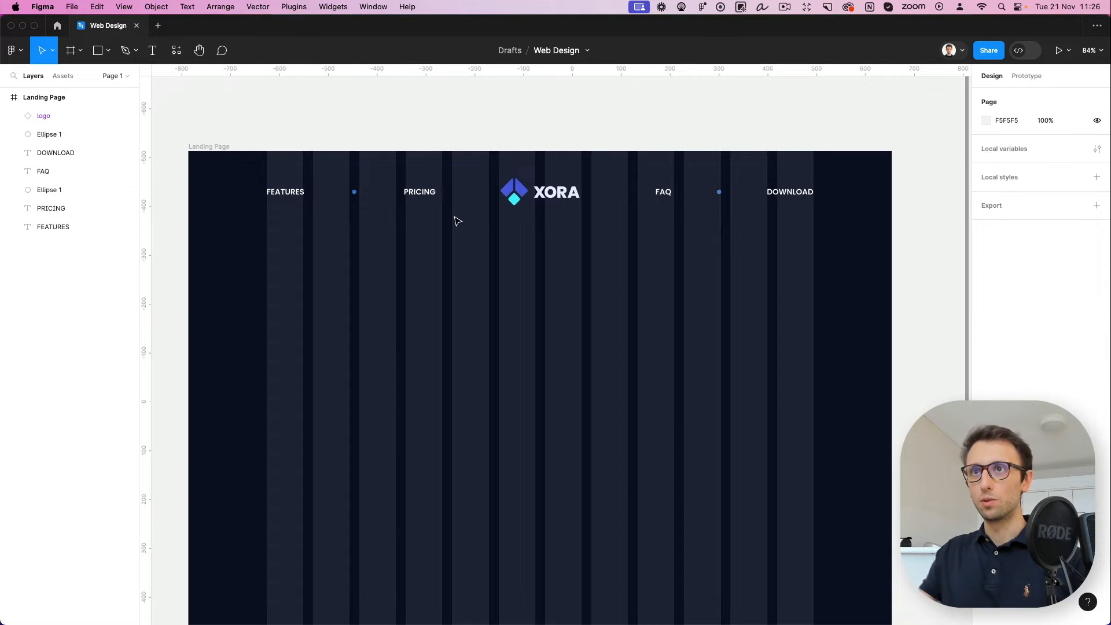
# Add auto layout to FEATURES, its dot and PRICING as one frame, and to FAQ, its dot and DOWNLOAD as another
pyautogui.moveTo(219, 173); pyautogui.dragTo(456, 244)
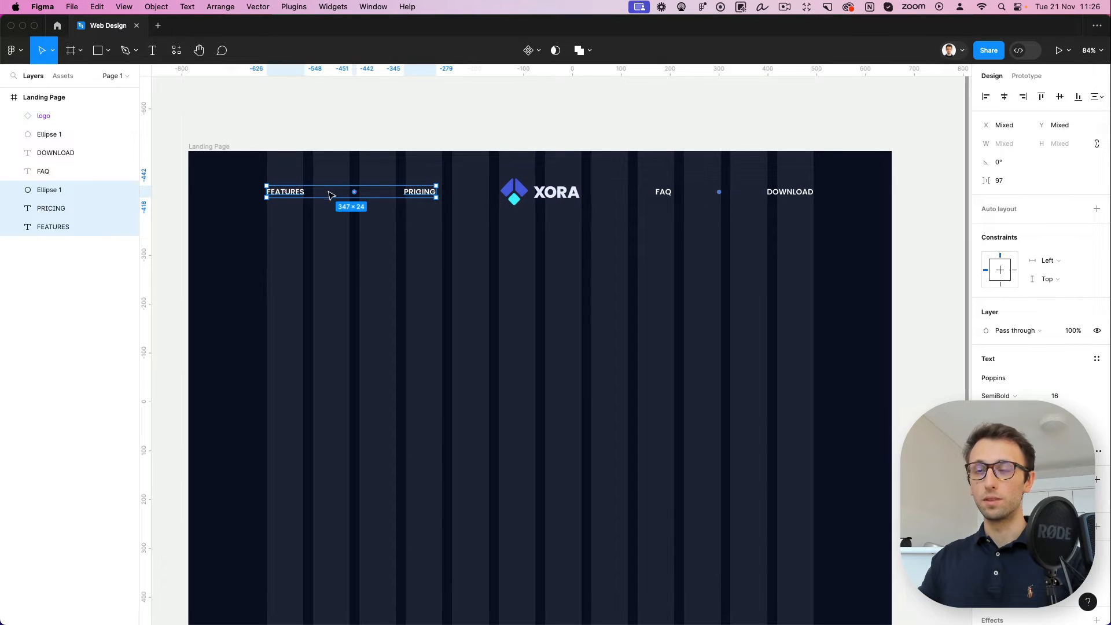
pyautogui.click(350, 173)
pyautogui.moveTo(236, 174); pyautogui.dragTo(458, 228)
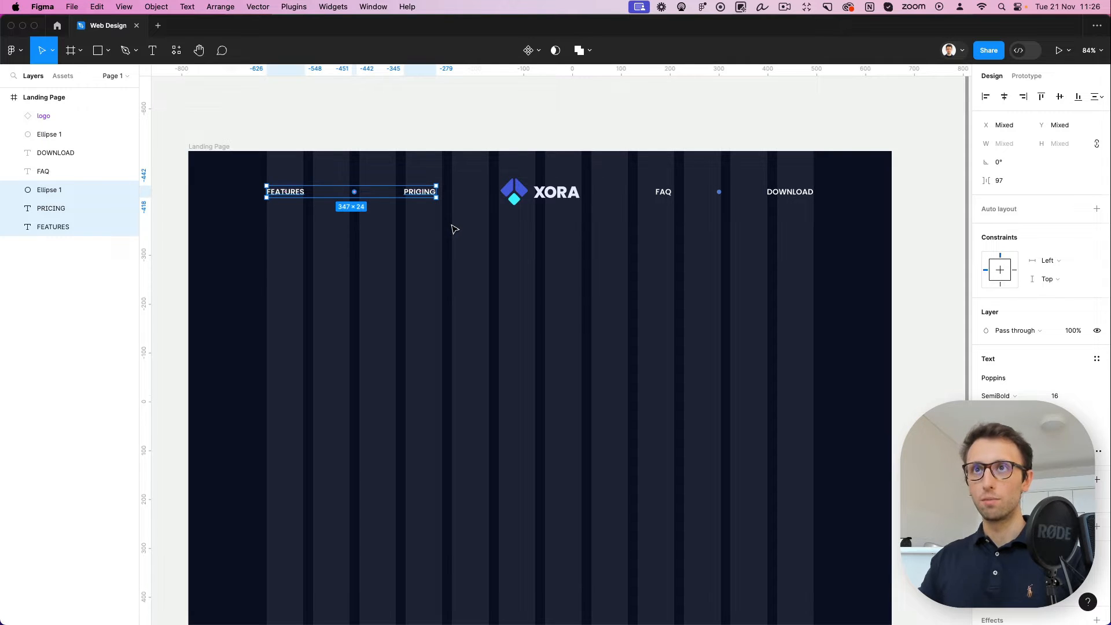
pyautogui.hotkey('shift', 'a')
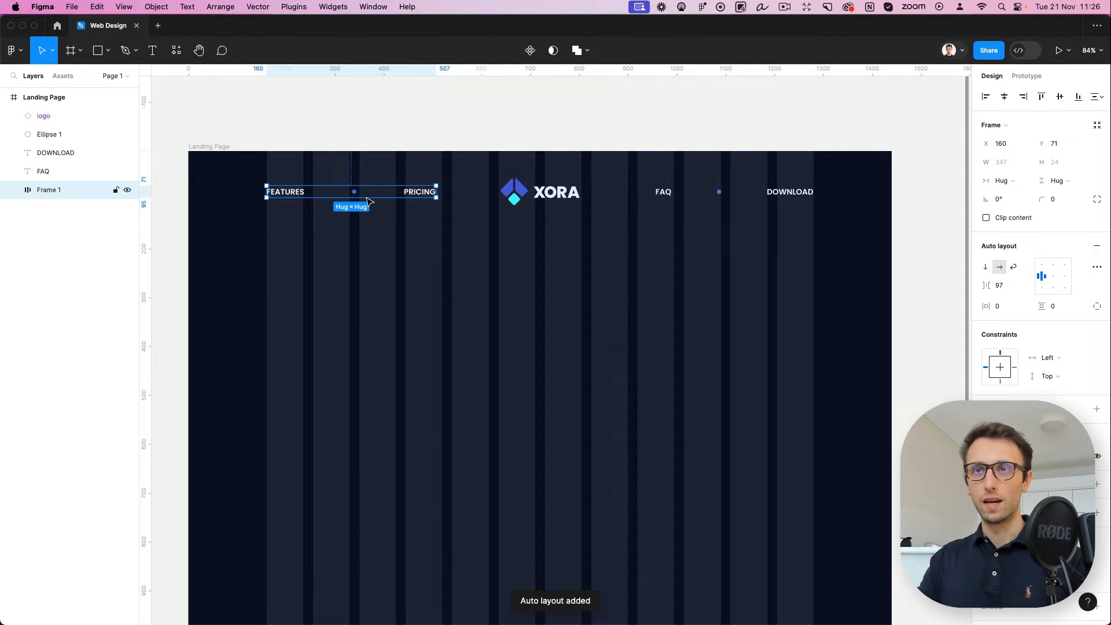
pyautogui.moveTo(650, 181); pyautogui.dragTo(854, 228)
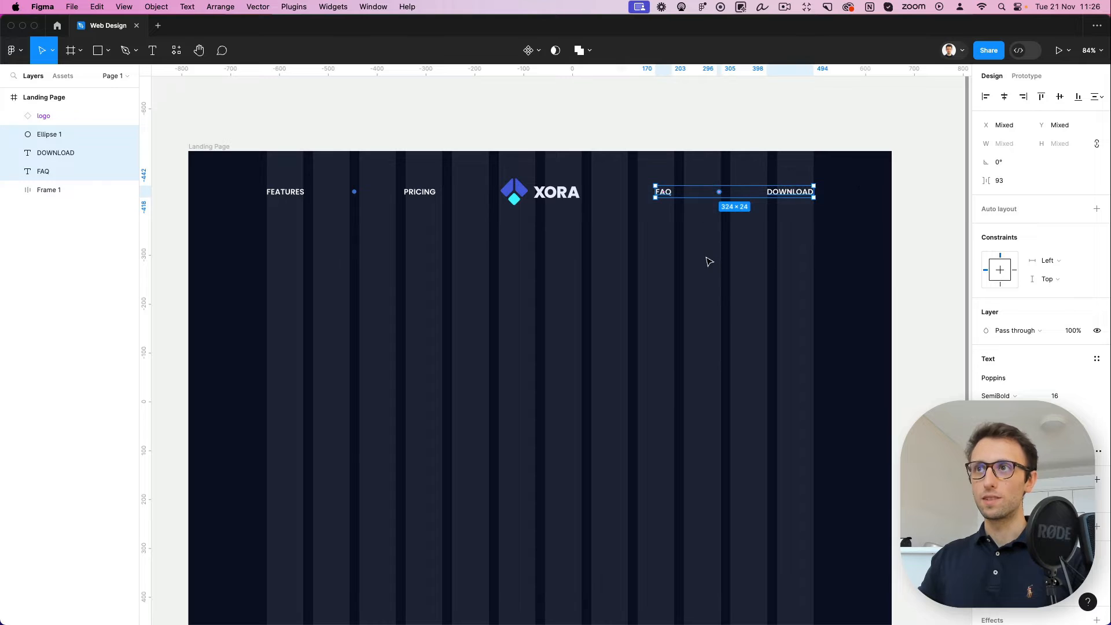
pyautogui.hotkey('shift', 'a')
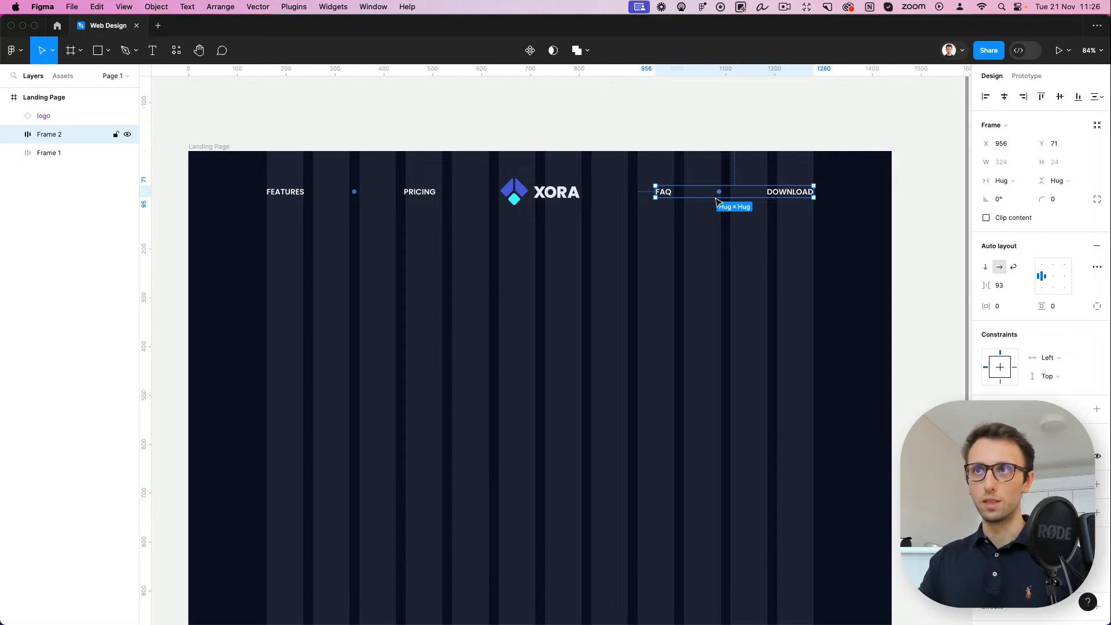
# Combine the two navigation link frames and the XORA logo into a single auto layout frame
pyautogui.click(718, 226)
pyautogui.moveTo(741, 224); pyautogui.dragTo(338, 181)
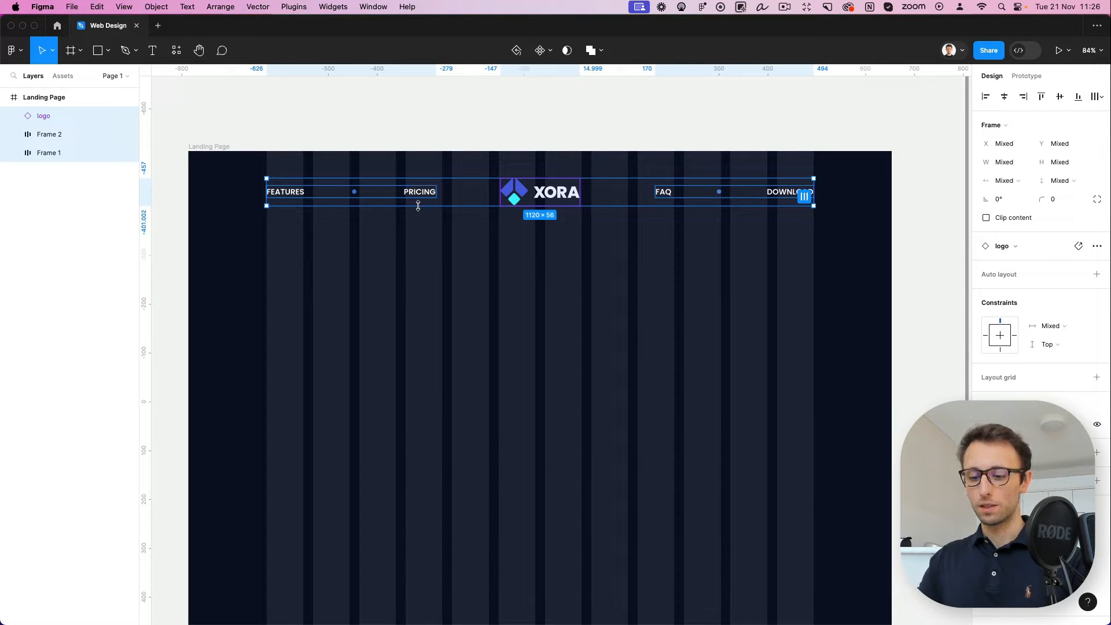
pyautogui.hotkey('shift', 'a')
pyautogui.click(500, 233)
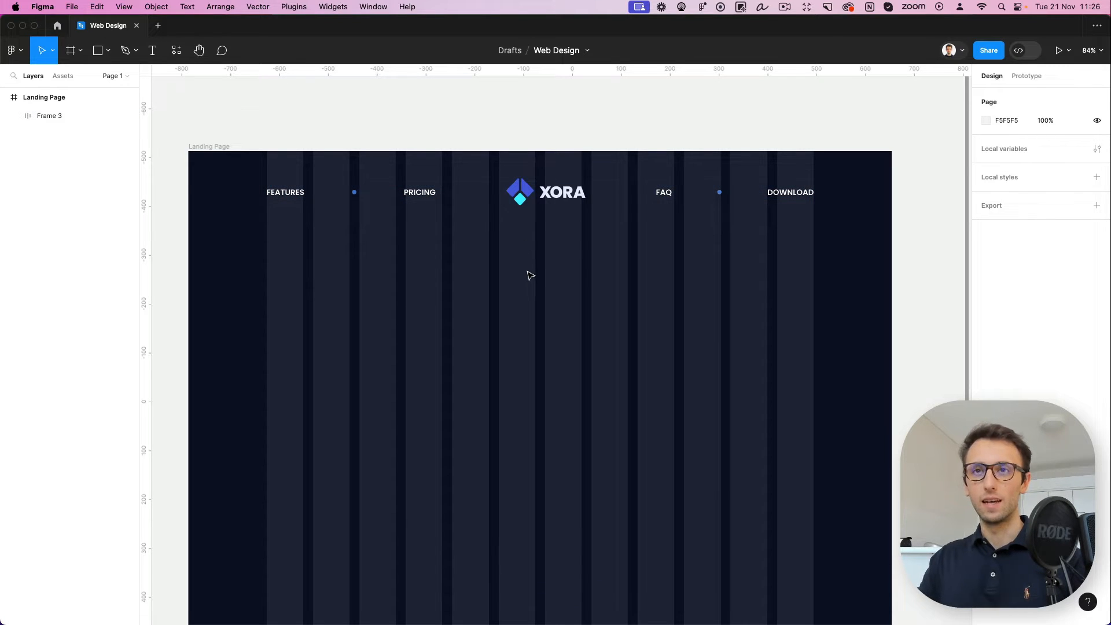
pyautogui.scroll(-2, 532, 276)
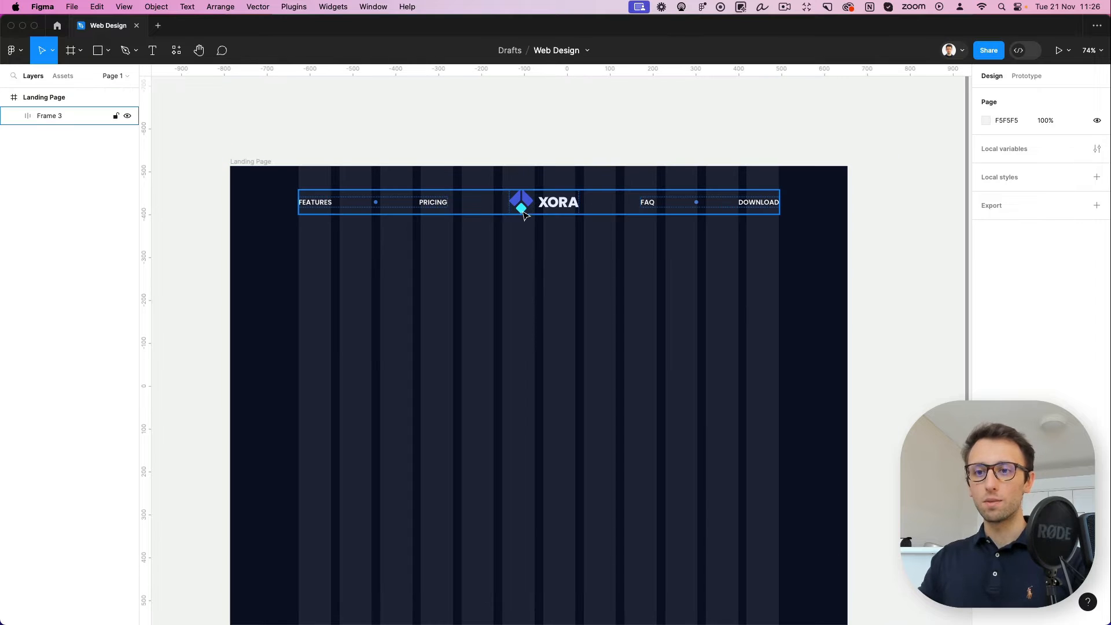
# Copy the FEATURES navigation text and paste it into the Landing Page frame below the navigation row at X 157, Y 276
pyautogui.keyDown('super'); pyautogui.click(316, 202); pyautogui.keyUp('super')
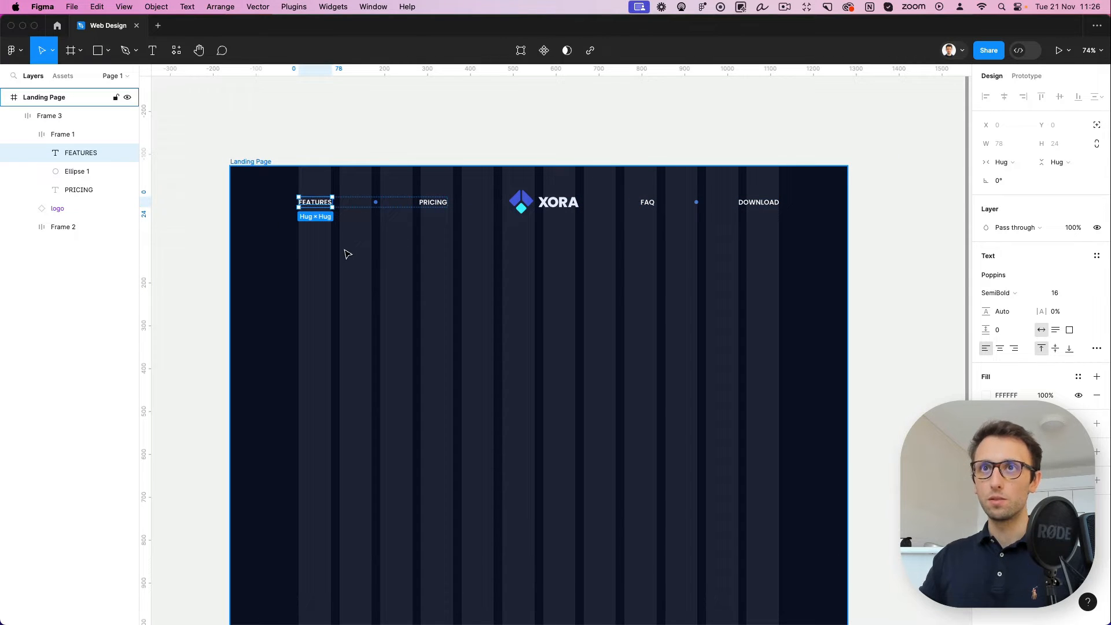
pyautogui.press('Escape')
pyautogui.scroll(-2, 347, 254)
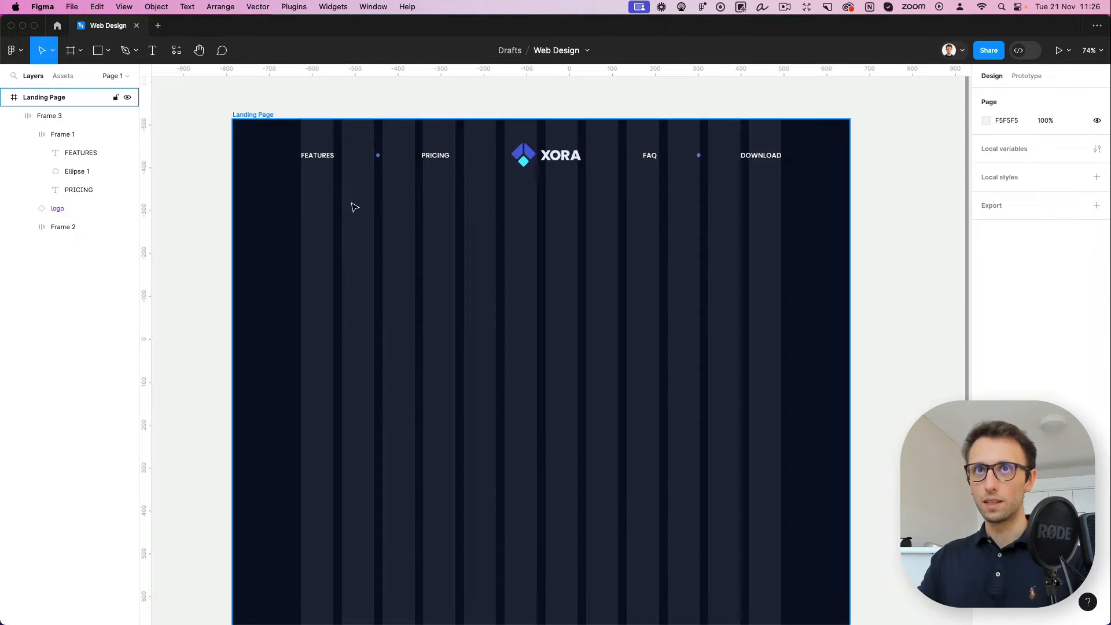
pyautogui.press('super+v')
pyautogui.moveTo(393, 158); pyautogui.dragTo(317, 247)
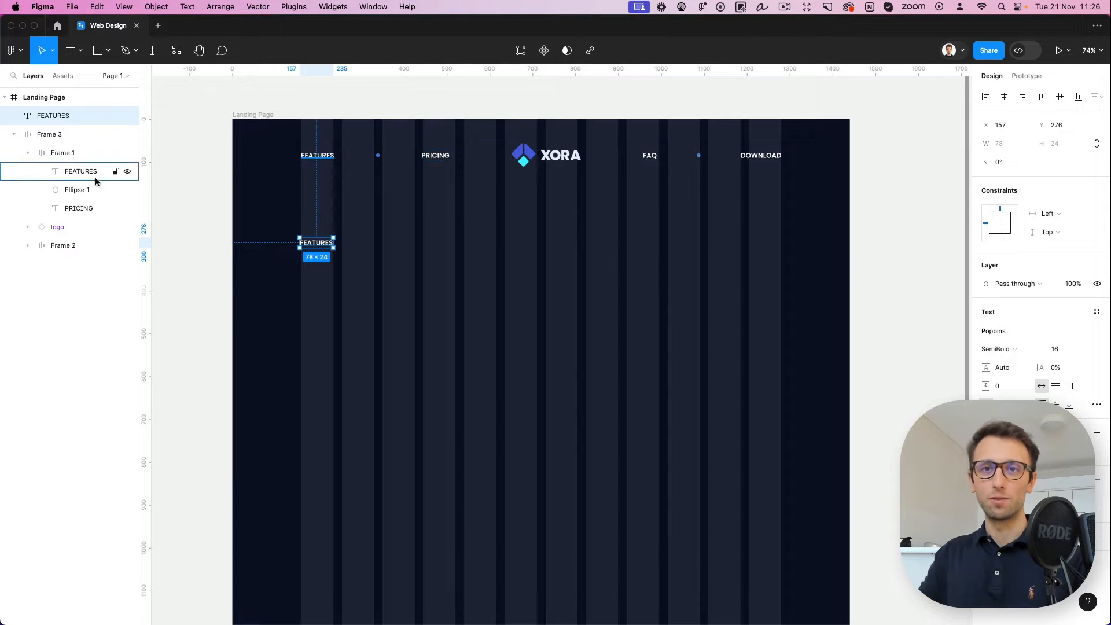
# Change the pasted FEATURES text to VIDEO EDITING
pyautogui.doubleClick(312, 246)
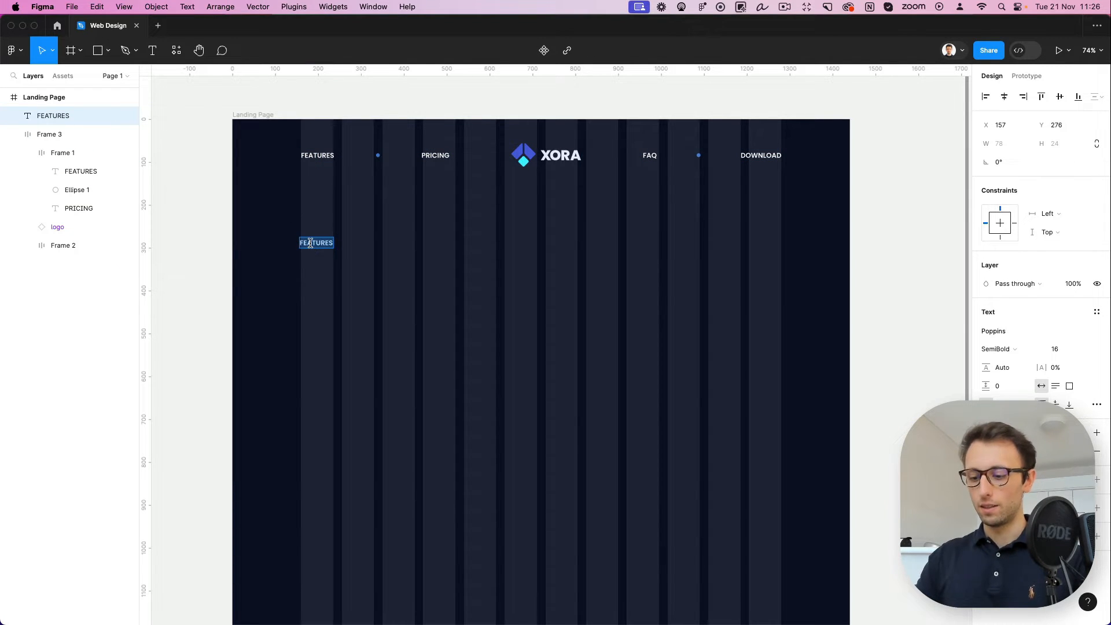
pyautogui.write('VIDEO EDITING')
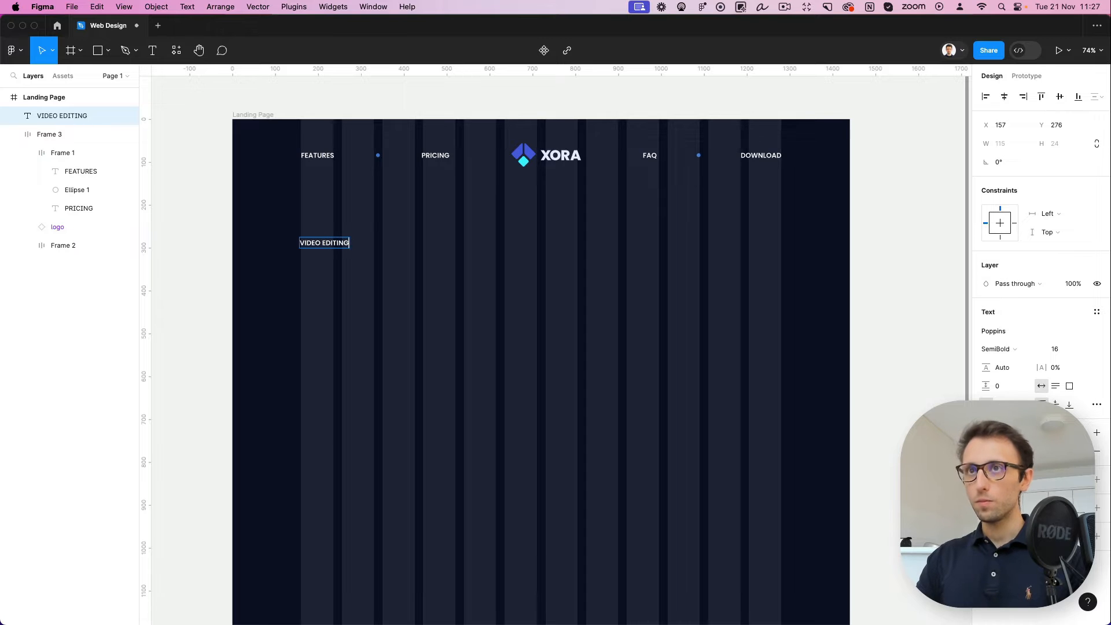
pyautogui.press('Escape')
pyautogui.scroll(2, 407, 263)
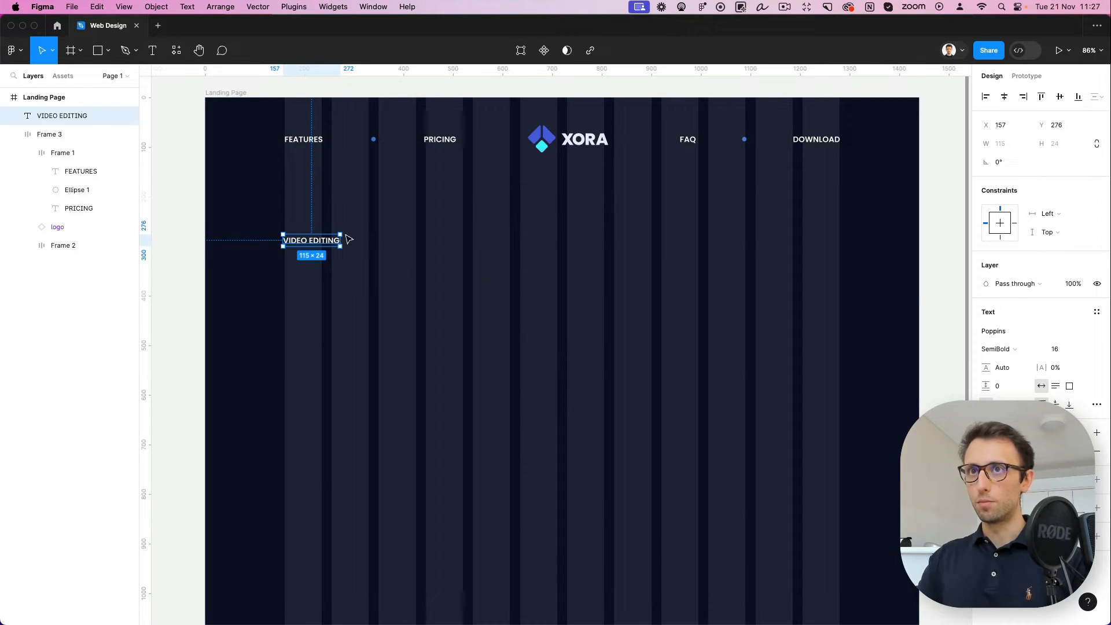
# Duplicate the VIDEO EDITING text below itself at Y 350 and set the upper copy's letter spacing to 14%
pyautogui.moveTo(328, 242); pyautogui.dragTo(330, 278)
pyautogui.click(318, 250)
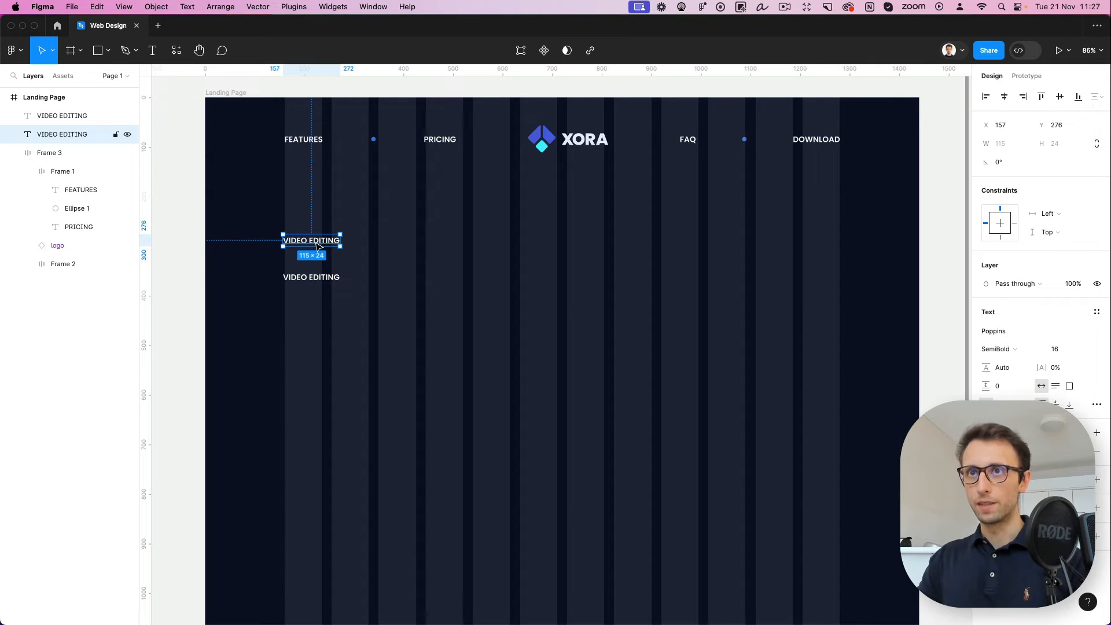
pyautogui.doubleClick(317, 243)
pyautogui.press('Escape')
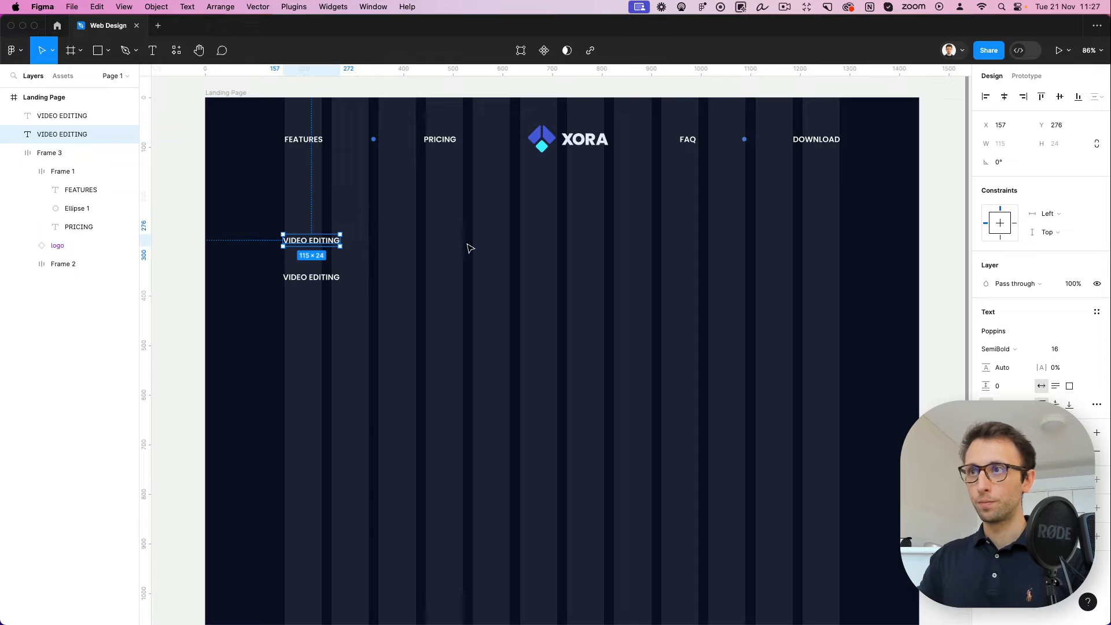
pyautogui.moveTo(1041, 367); pyautogui.dragTo(1057, 368)
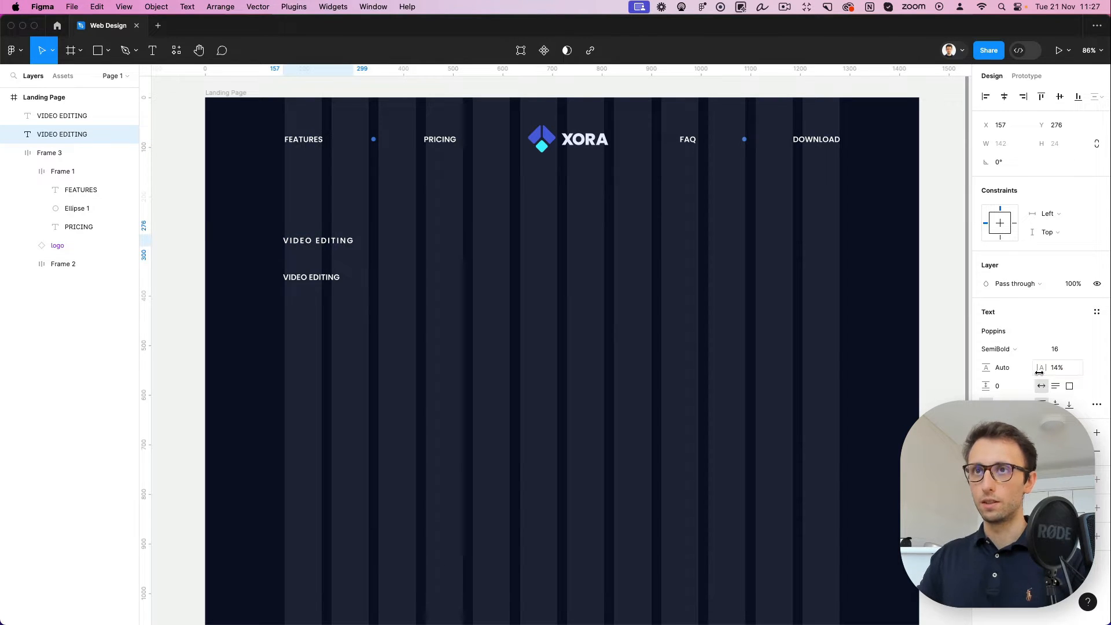
pyautogui.click(613, 325)
pyautogui.scroll(-3, 616, 322)
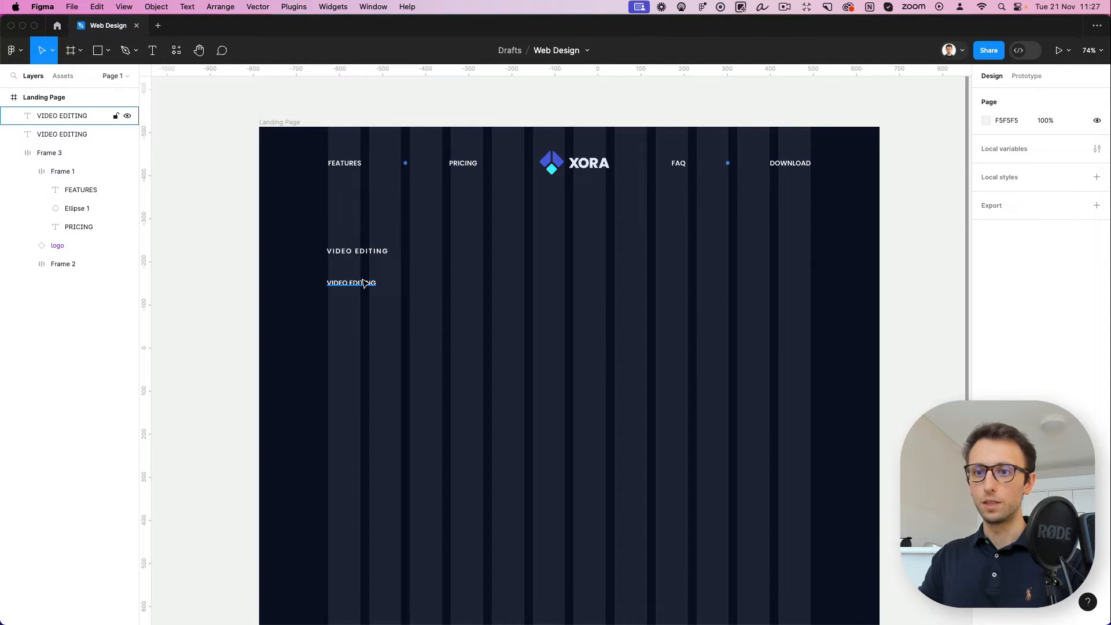
# Recolour the upper VIDEO EDITING text to a pale yellow-green fill
pyautogui.click(359, 252)
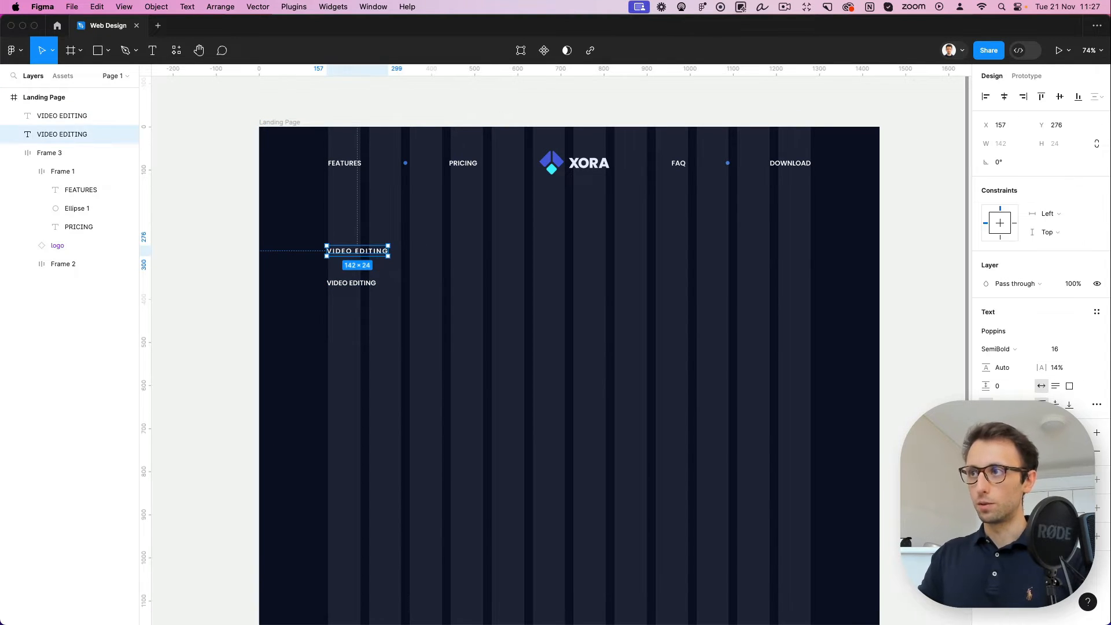
pyautogui.click(985, 451)
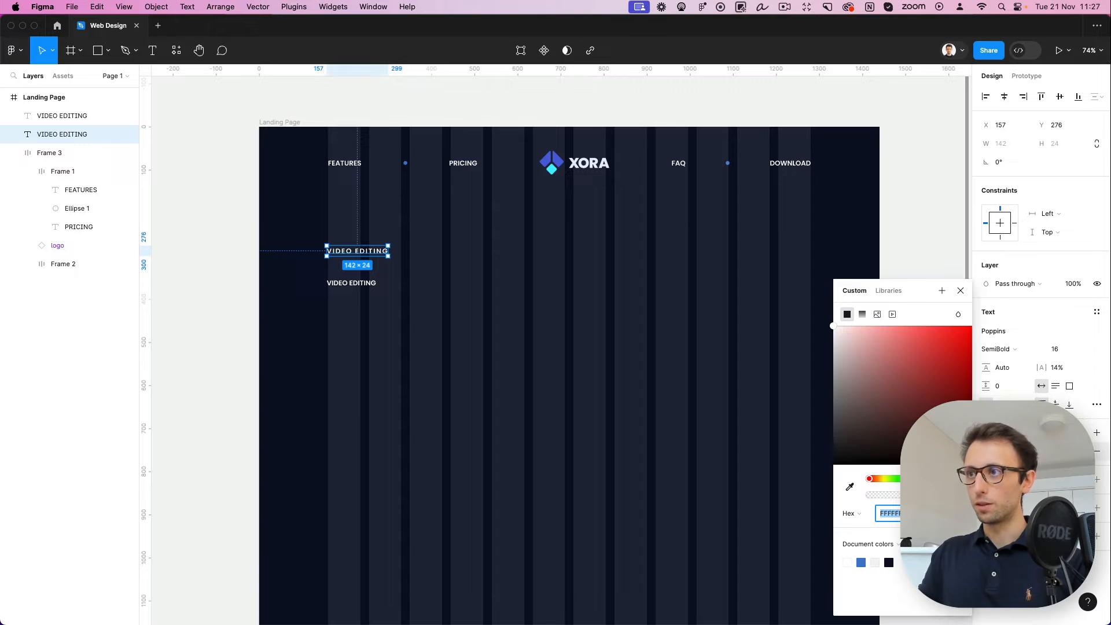
pyautogui.click(891, 478)
pyautogui.moveTo(866, 335); pyautogui.dragTo(891, 491)
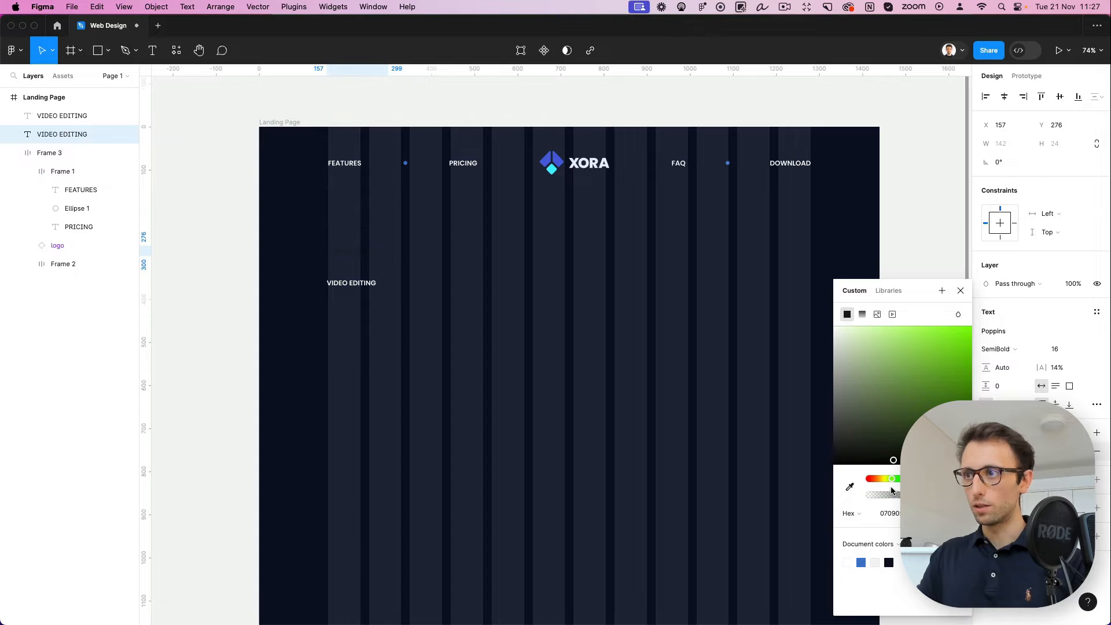
pyautogui.moveTo(864, 328); pyautogui.dragTo(872, 324)
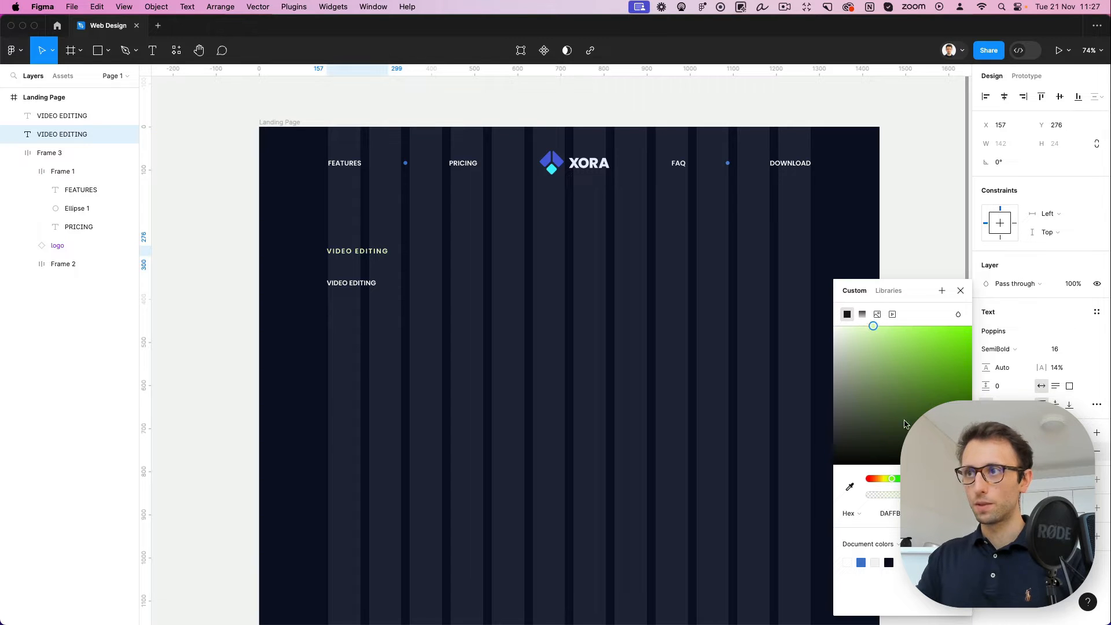
pyautogui.moveTo(885, 478); pyautogui.dragTo(889, 478)
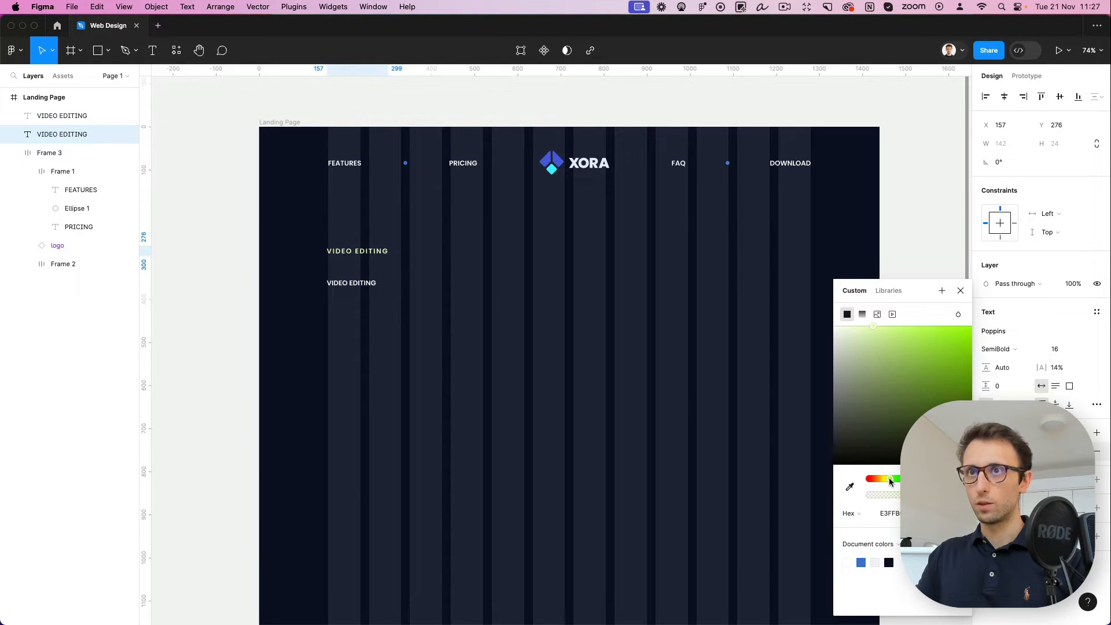
pyautogui.press('Escape')
# Replace the lower VIDEO EDITING text with AMAZINGLY SIMPLE, broken into two lines
pyautogui.doubleClick(351, 283)
pyautogui.write('A')
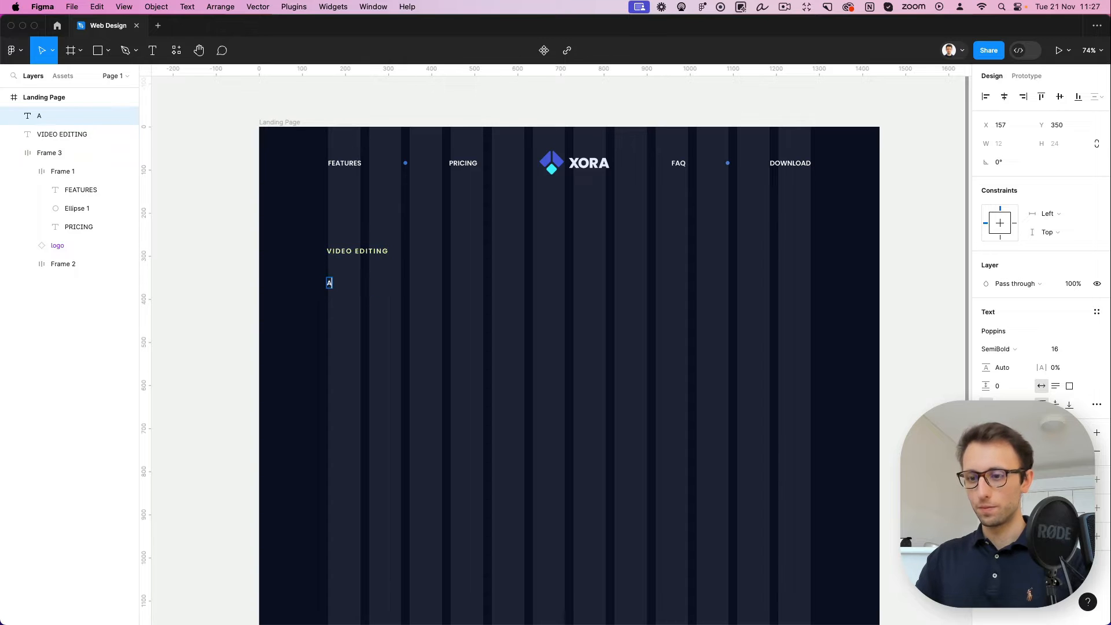
pyautogui.write('MAZINGLY')
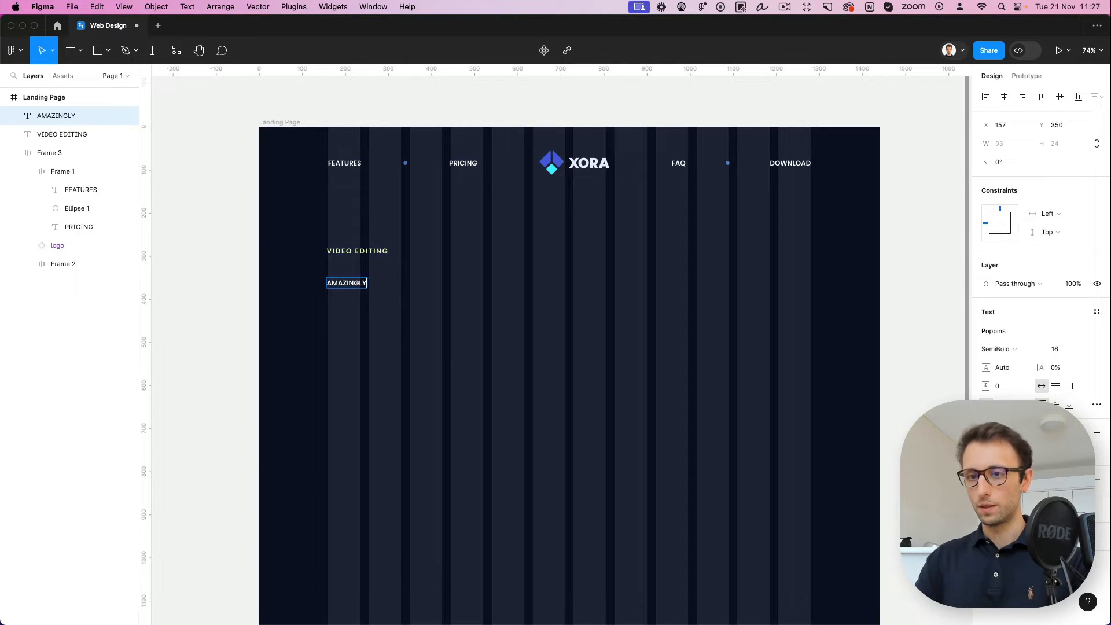
pyautogui.write(' SIM')
pyautogui.press('BackSpace')
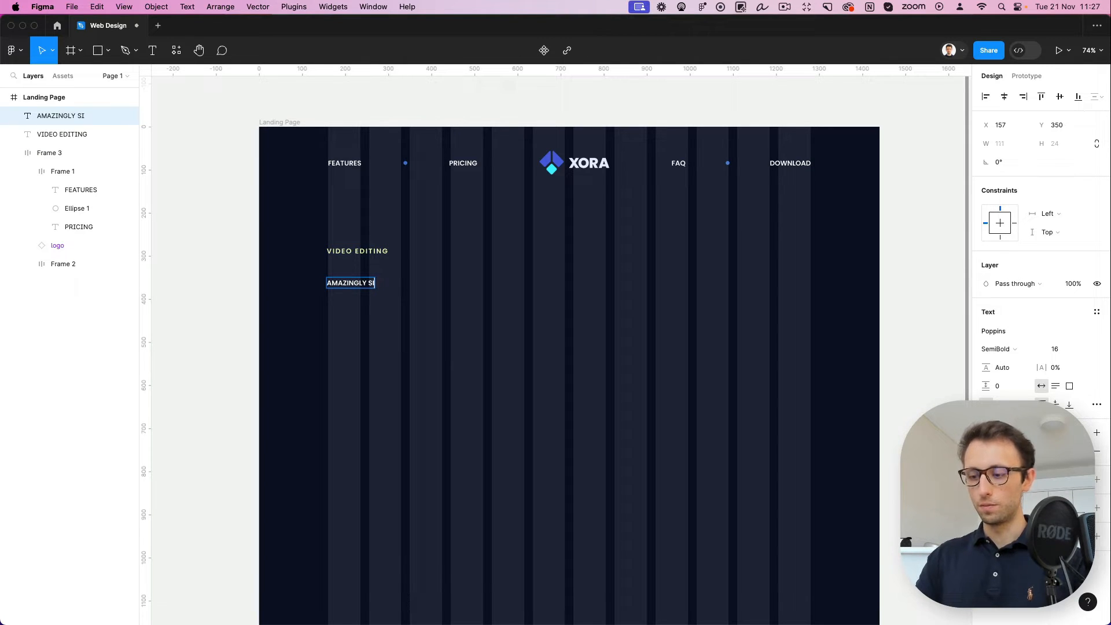
pyautogui.write('MPLE')
pyautogui.hotkey('alt', 'Left')
pyautogui.press('Return')
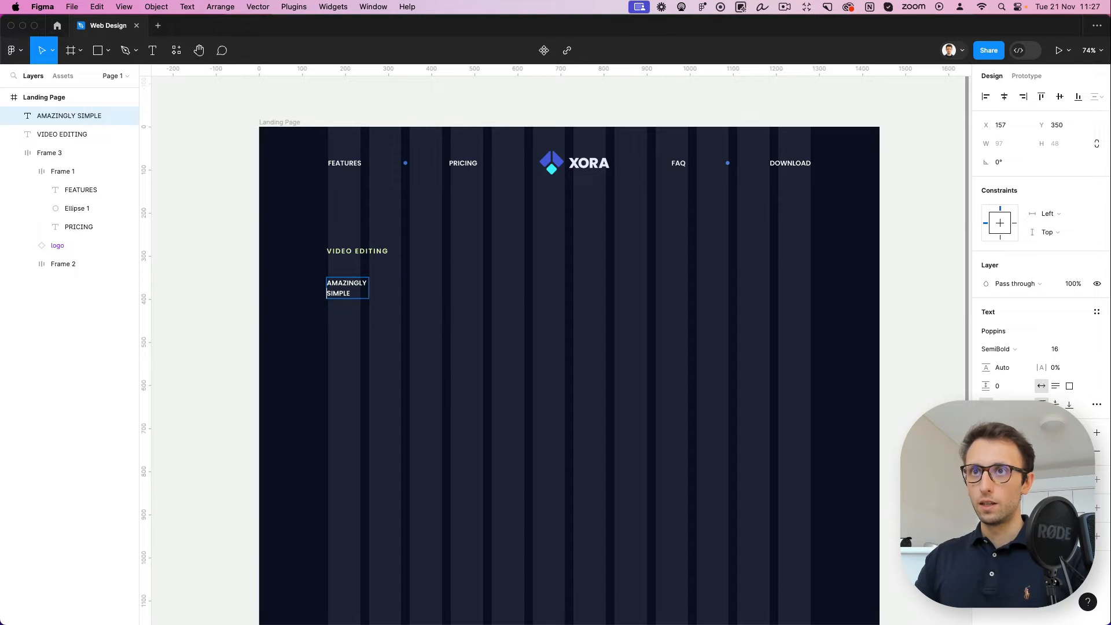
pyautogui.press('Escape')
# Scale the AMAZINGLY SIMPLE heading up proportionally to about 560 × 278 and place it just under the VIDEO EDITING label
pyautogui.press('k')
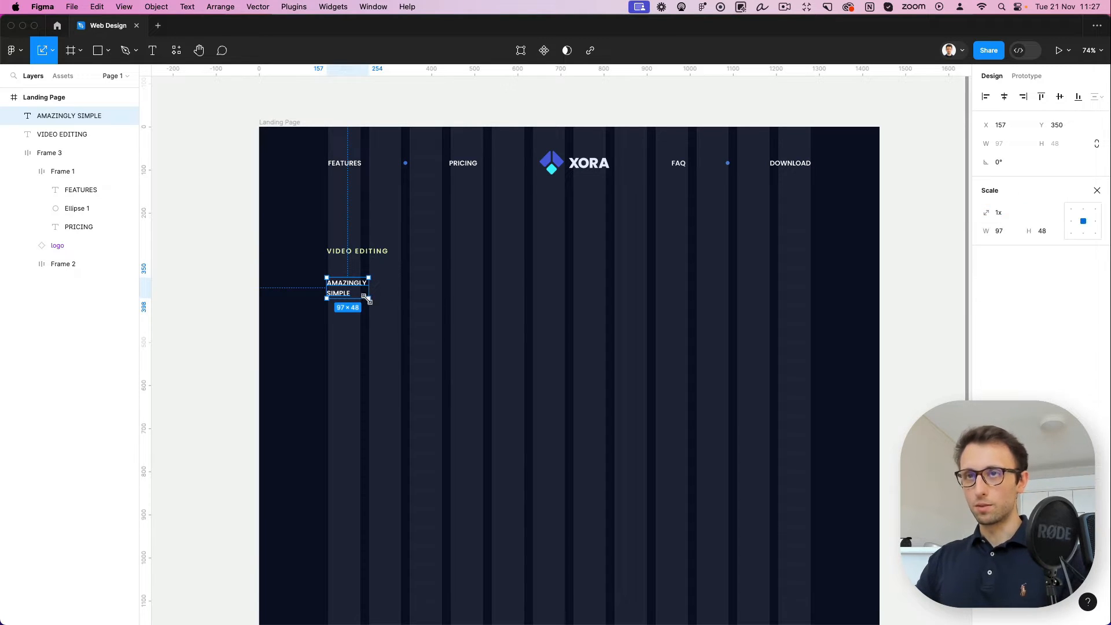
pyautogui.moveTo(368, 299); pyautogui.dragTo(564, 360)
pyautogui.press('v')
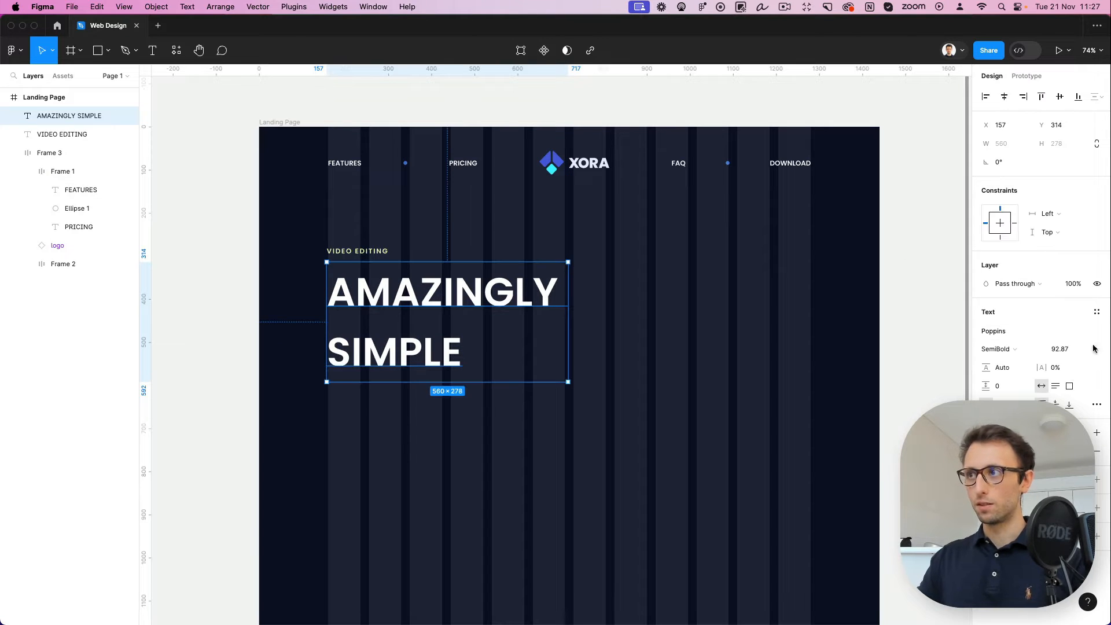
# Set the heading's line height to 94.5% and its font weight to ExtraBold
pyautogui.moveTo(986, 368); pyautogui.dragTo(947, 368)
pyautogui.click(998, 349)
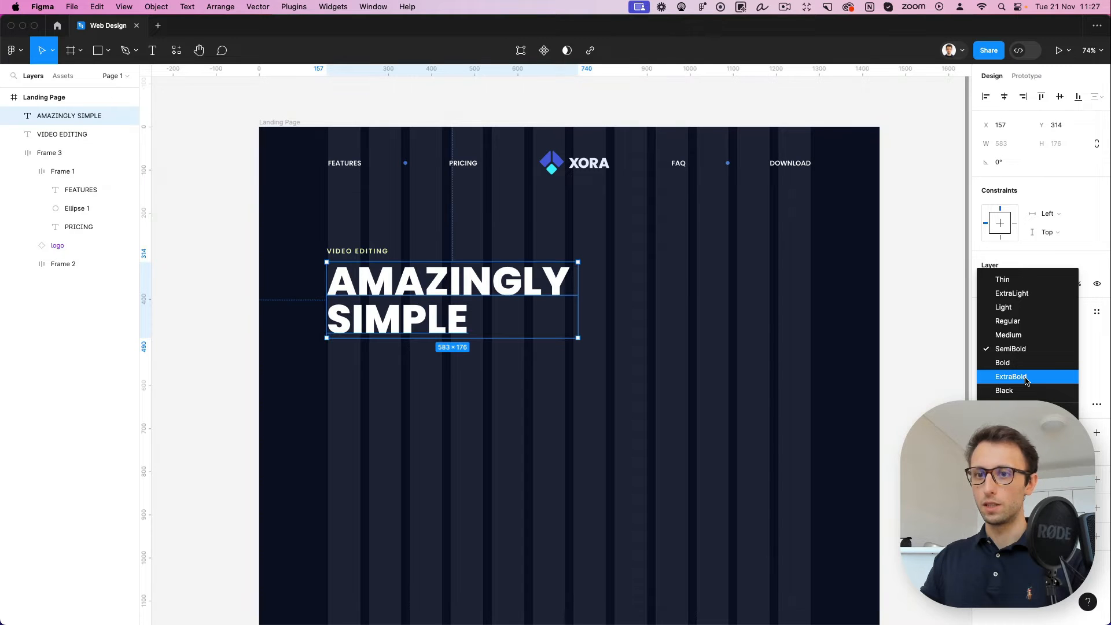
pyautogui.click(1026, 380)
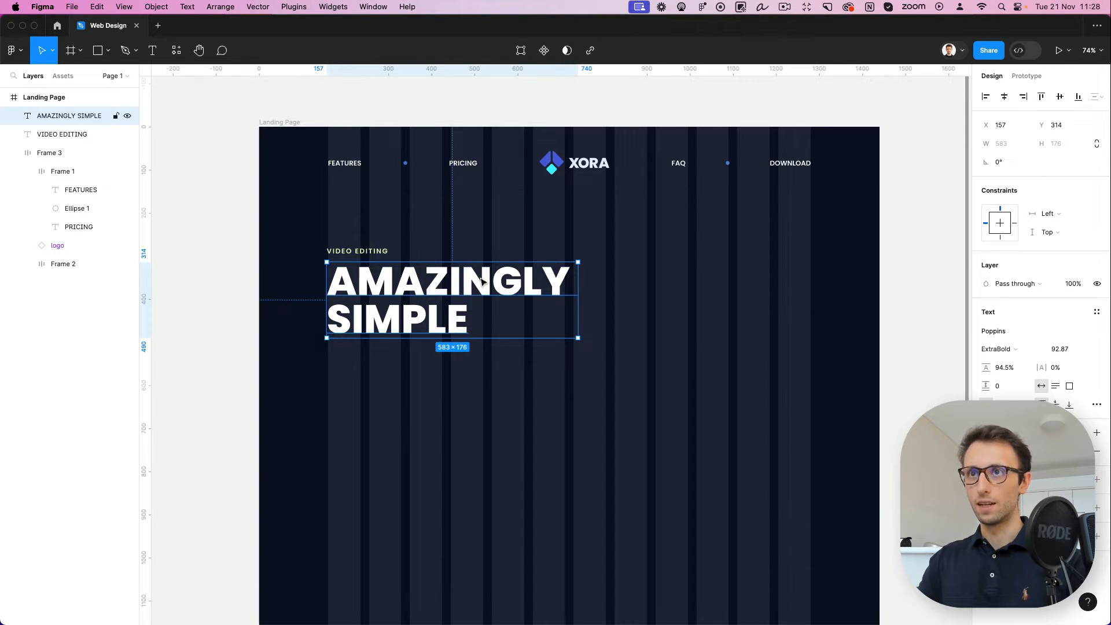
# Set the AMAZINGLY SIMPLE heading's letter spacing to -1%
pyautogui.click(1055, 367)
pyautogui.write('-2')
pyautogui.press('Return')
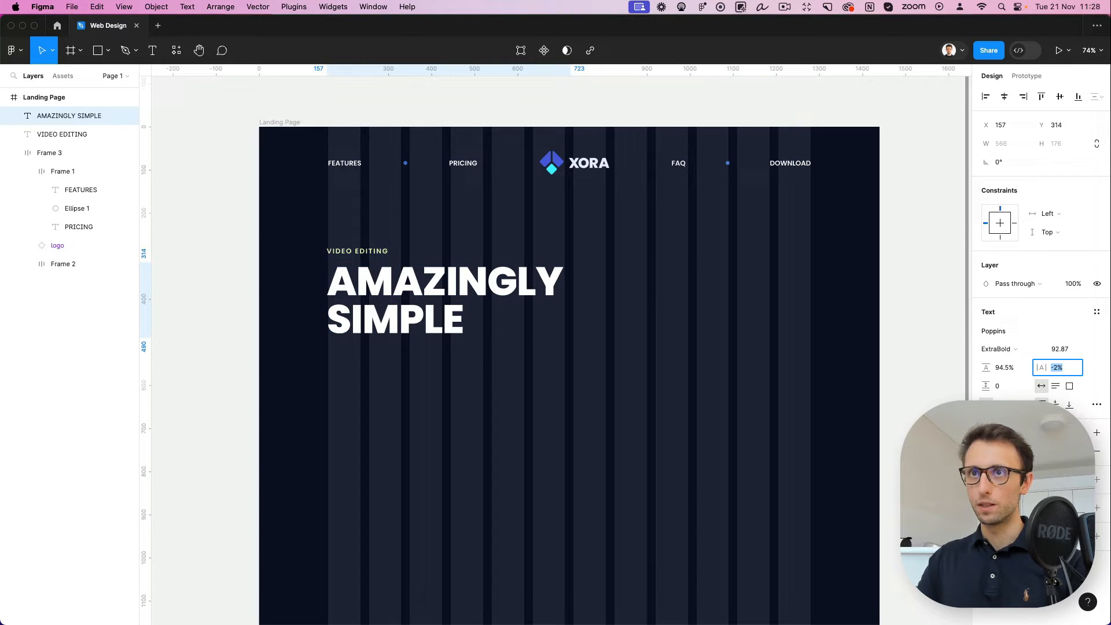
pyautogui.press('Up')
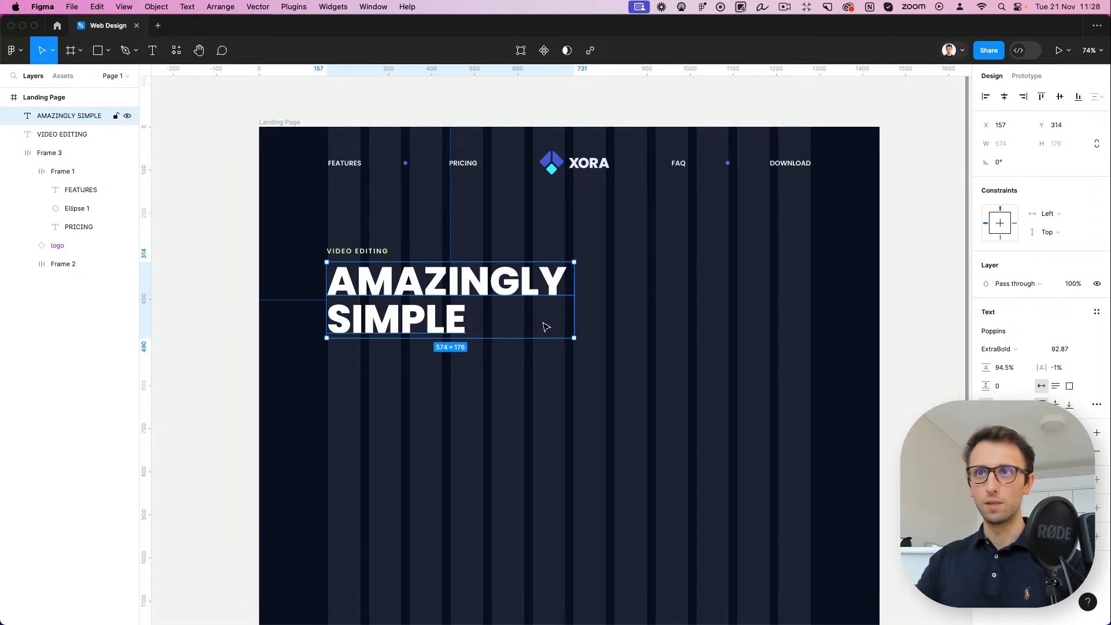
pyautogui.click(569, 364)
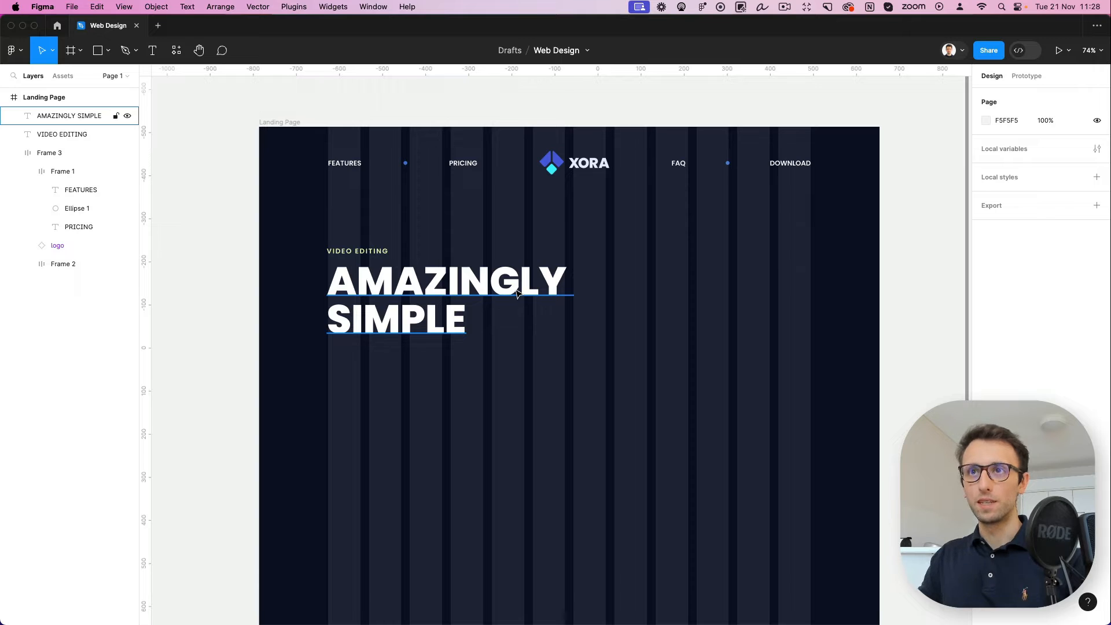
# Duplicate the VIDEO EDITING label directly below the AMAZINGLY SIMPLE heading at X 157, Y 504
pyautogui.click(366, 252)
pyautogui.moveTo(366, 253); pyautogui.dragTo(371, 354)
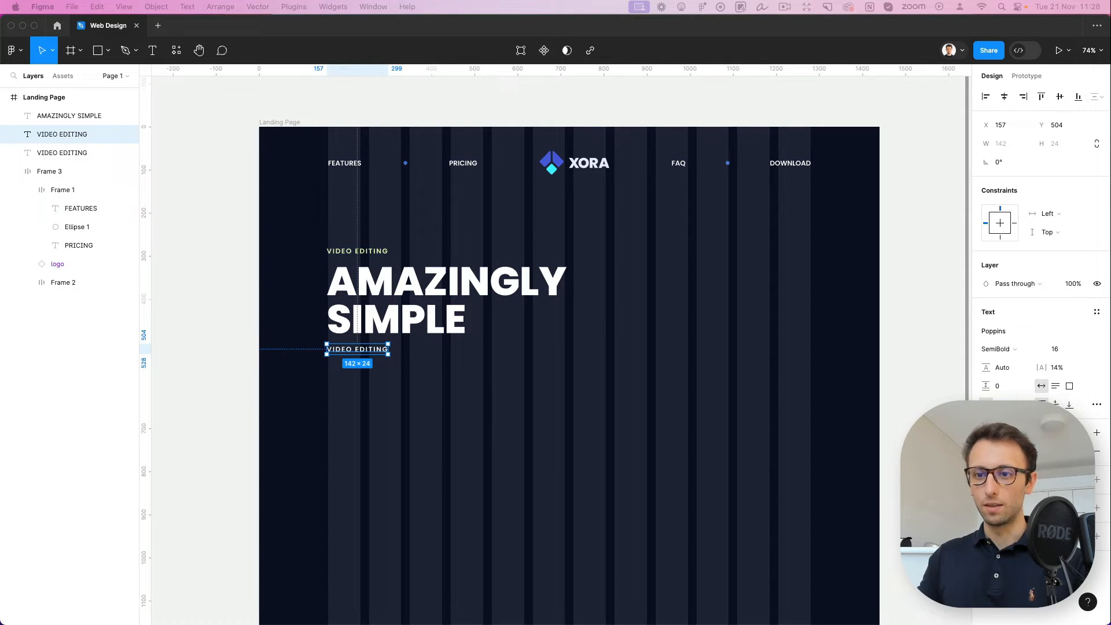
pyautogui.doubleClick(360, 348)
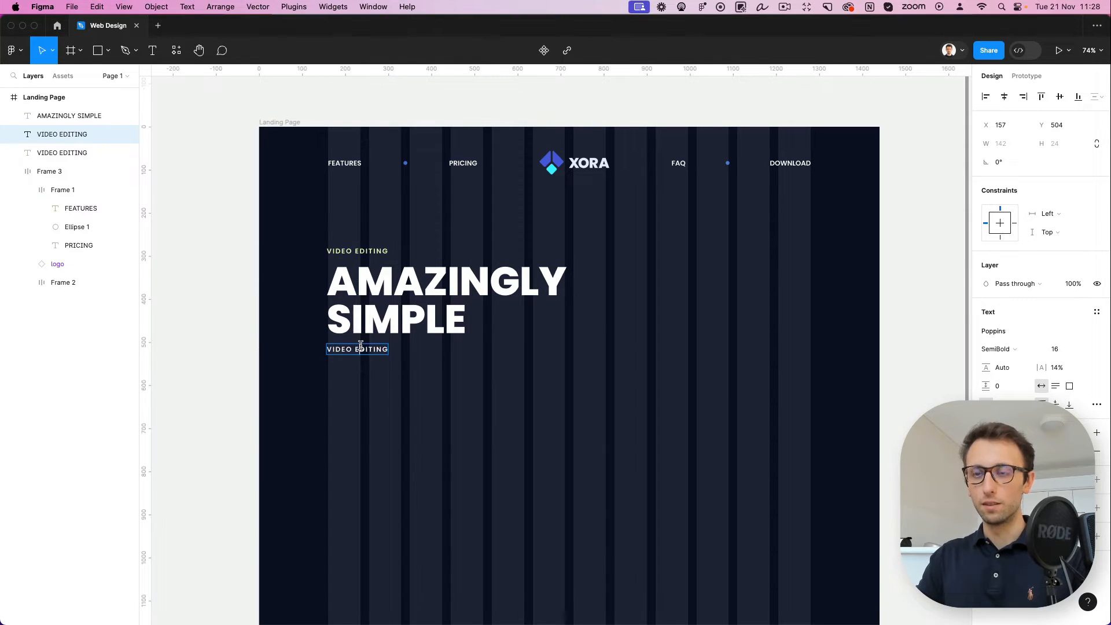
pyautogui.press('super+a')
pyautogui.write('FEATURES')
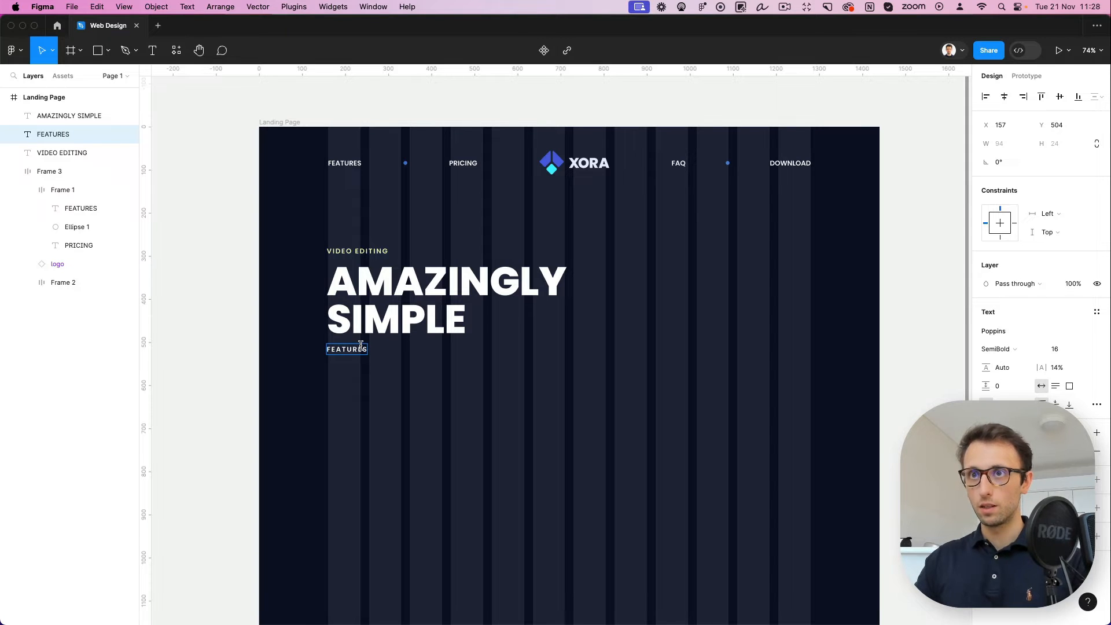
pyautogui.press('super+z')
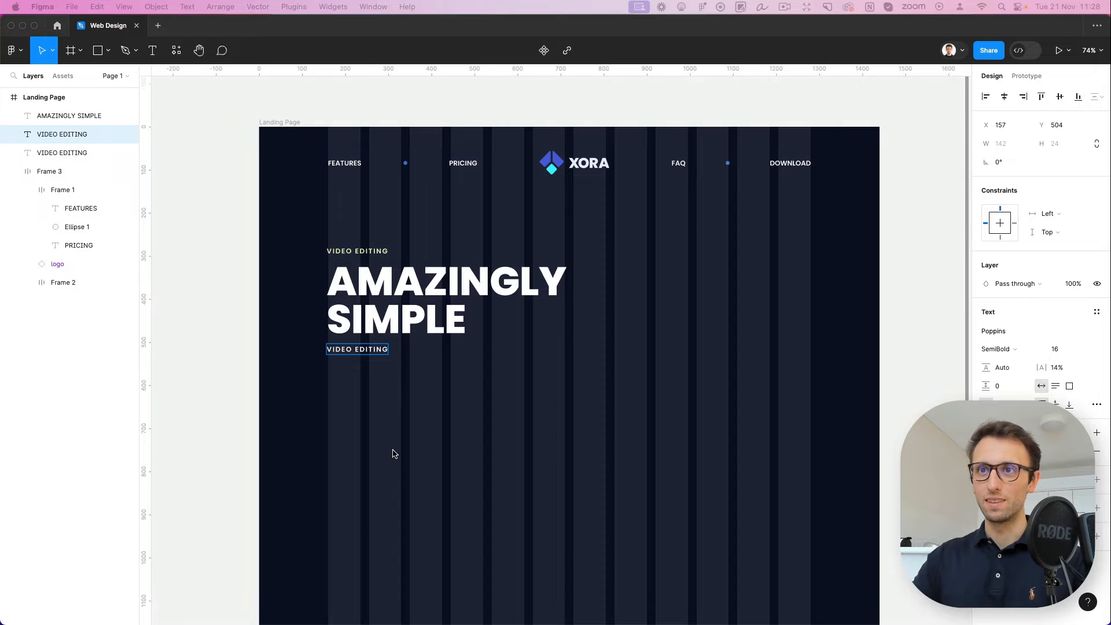
# Replace the lower VIDEO EDITING label's text with "We designed XORA AI Video Editor to be an easy to use, quick to learn and surprisingly powerful."
pyautogui.click(365, 346)
pyautogui.press('super+a')
pyautogui.write('We designed XORA as Video Editor to be so easy to use, quick to learn and surprisingly powerful.')
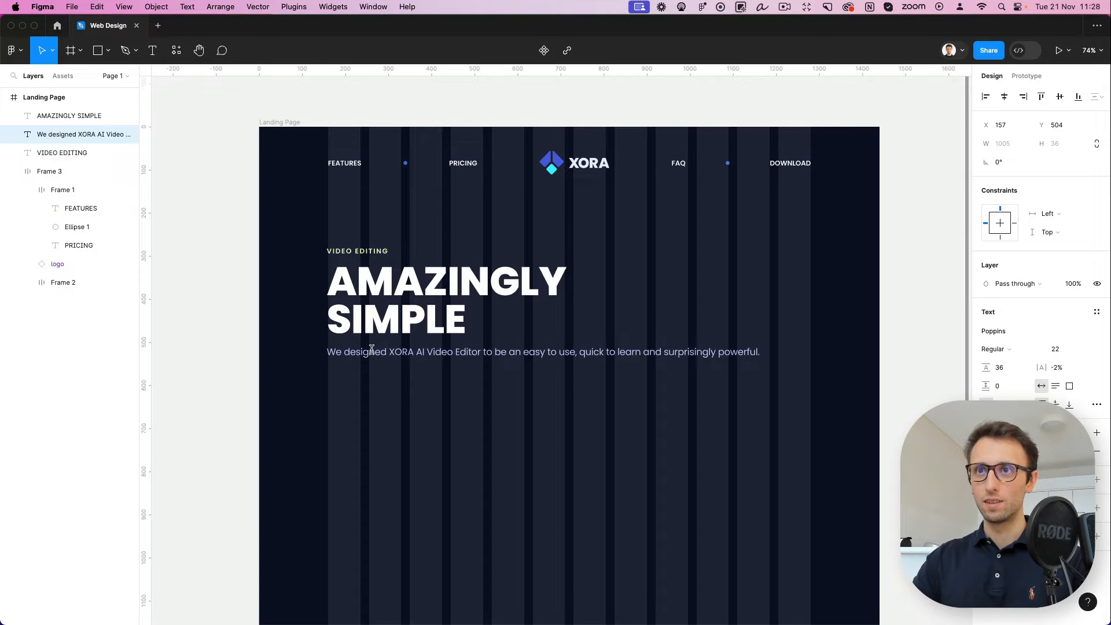
pyautogui.press('super+z')
pyautogui.write('We designed XORA AI Video Editor to be an easy to use, quick to learn and surprisingly powerful.')
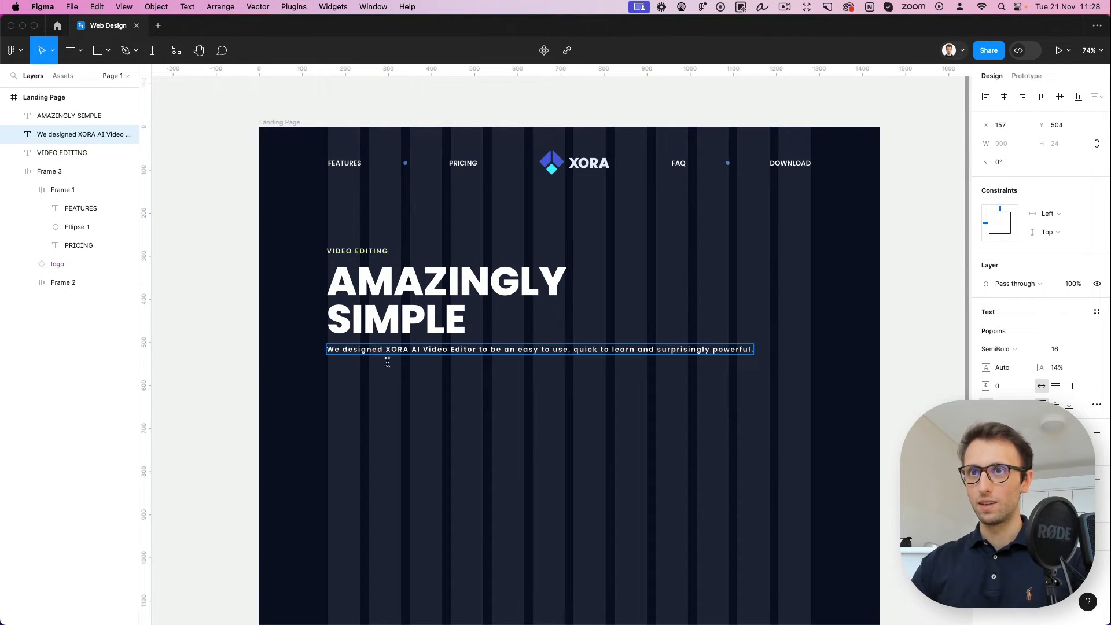
pyautogui.press('Escape')
# Narrow the description text box to about 403 wide and set its letter spacing to 0%
pyautogui.moveTo(753, 349); pyautogui.dragTo(501, 361)
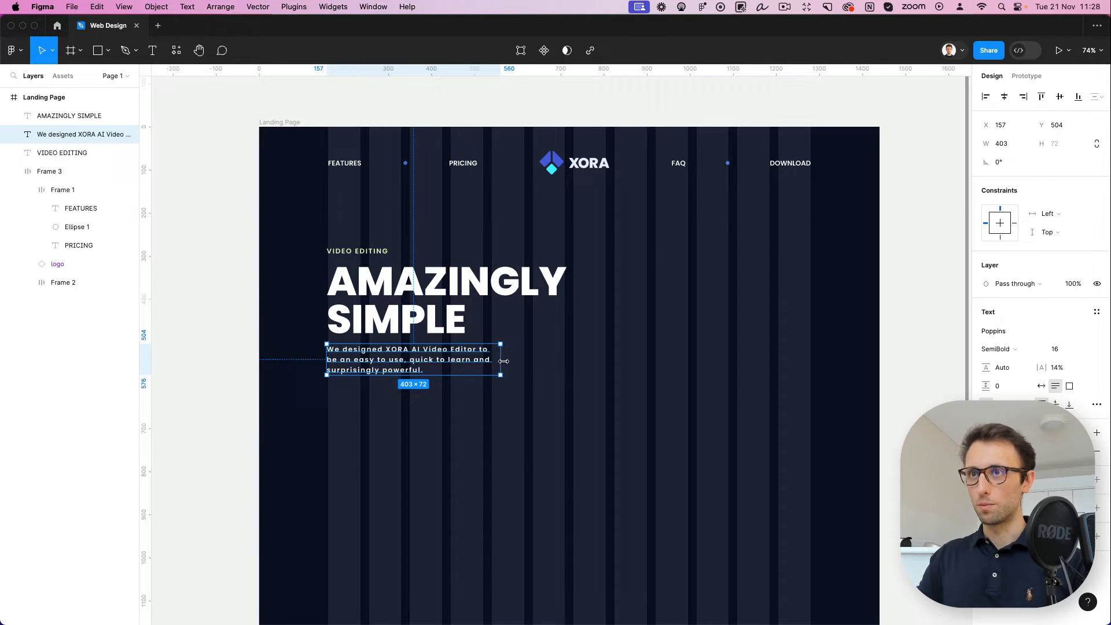
pyautogui.click(1070, 371)
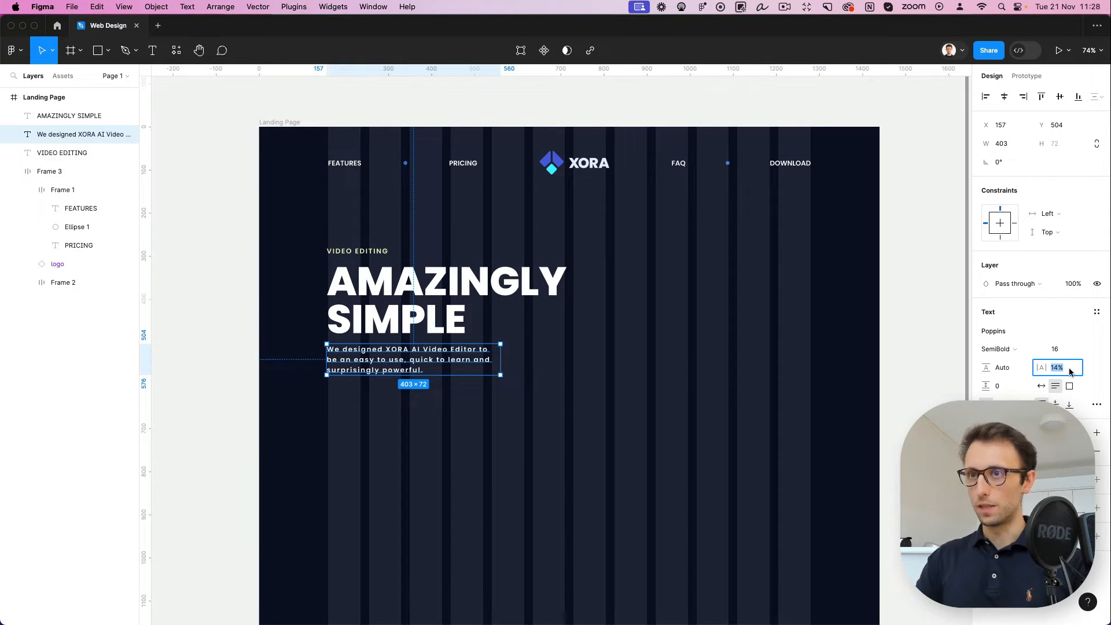
pyautogui.write('0')
pyautogui.press('Return')
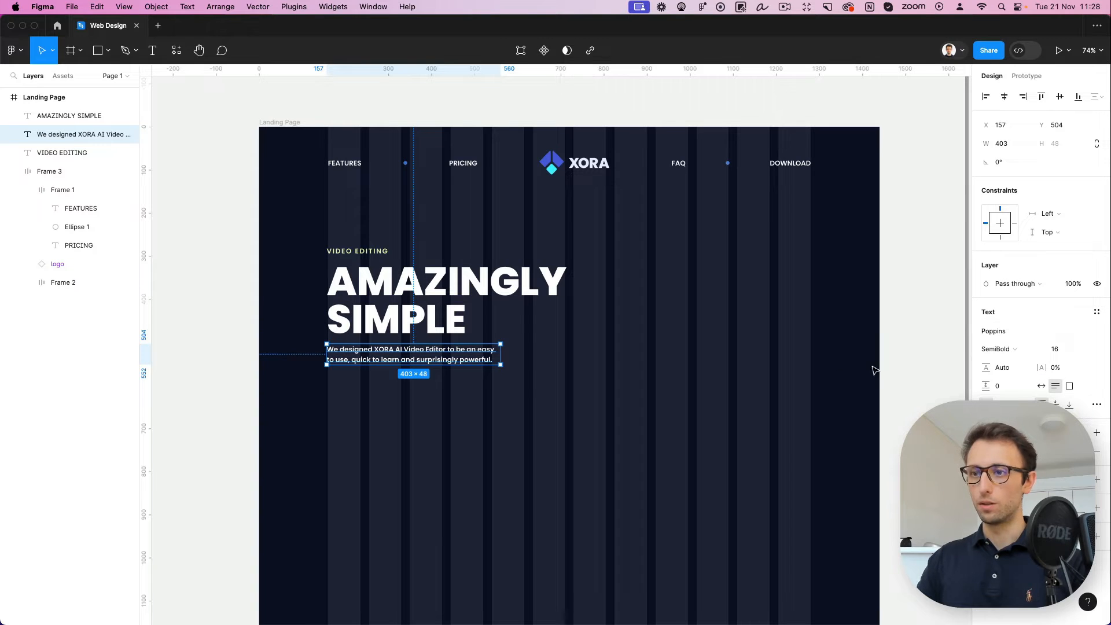
# Set the description paragraph's font weight to Regular and its font size to 23
pyautogui.click(1035, 350)
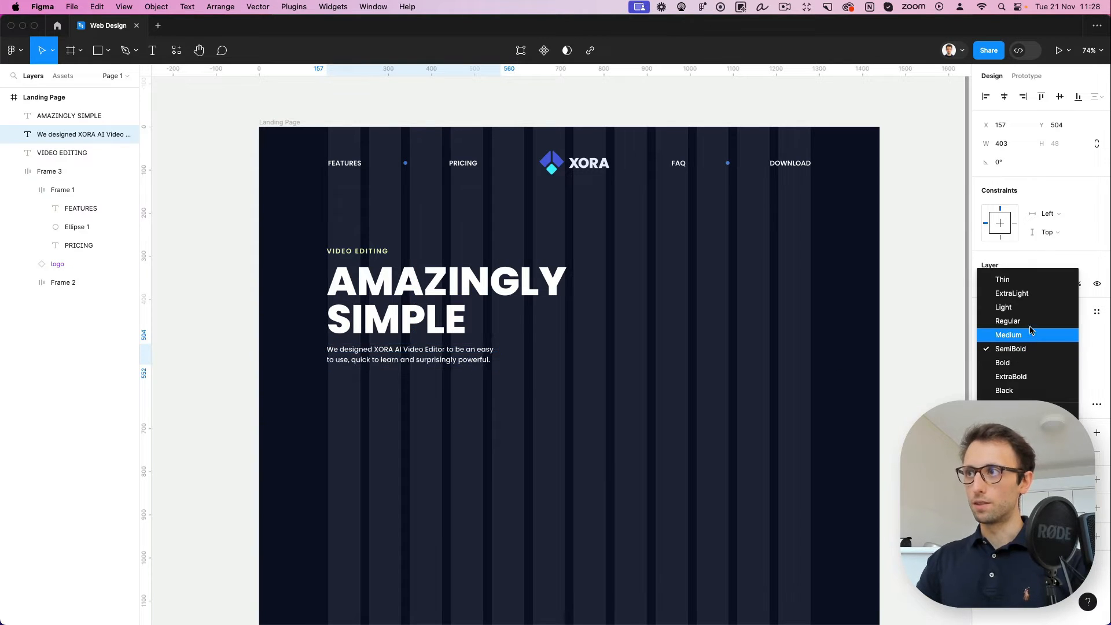
pyautogui.click(1029, 321)
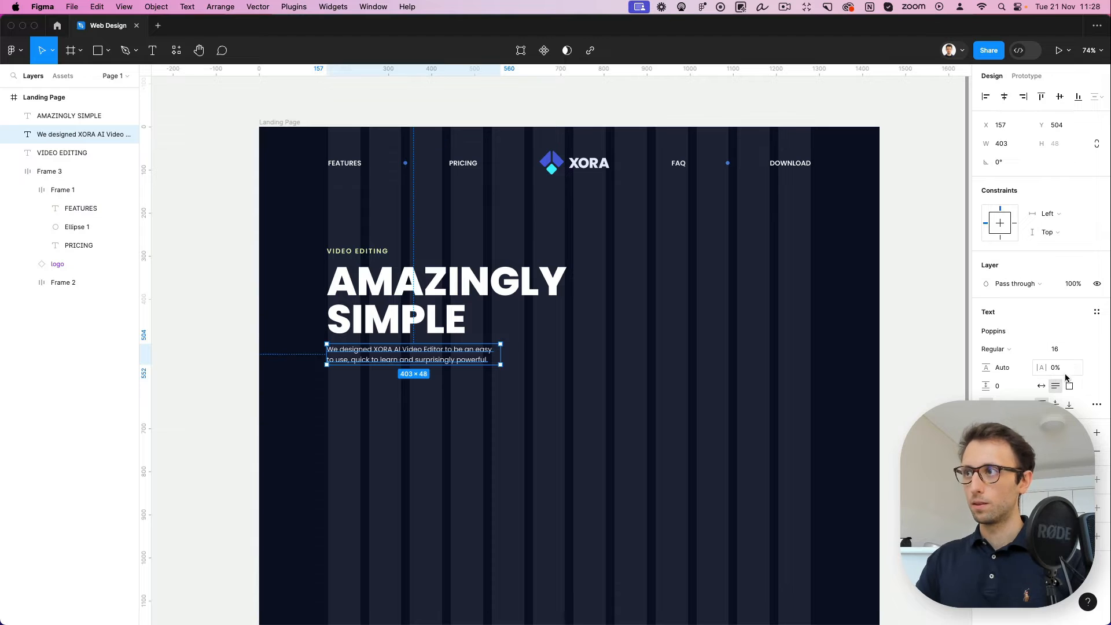
pyautogui.click(1056, 349)
pyautogui.write('26')
pyautogui.press('Return')
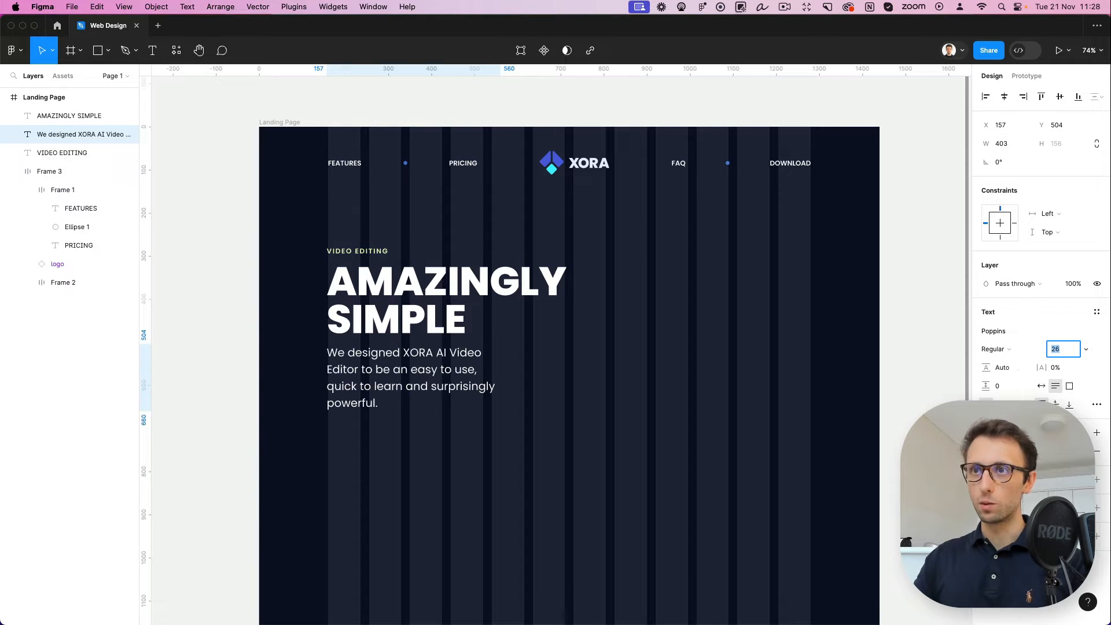
pyautogui.press('Down')
pyautogui.press('Down')
pyautogui.press('Down')
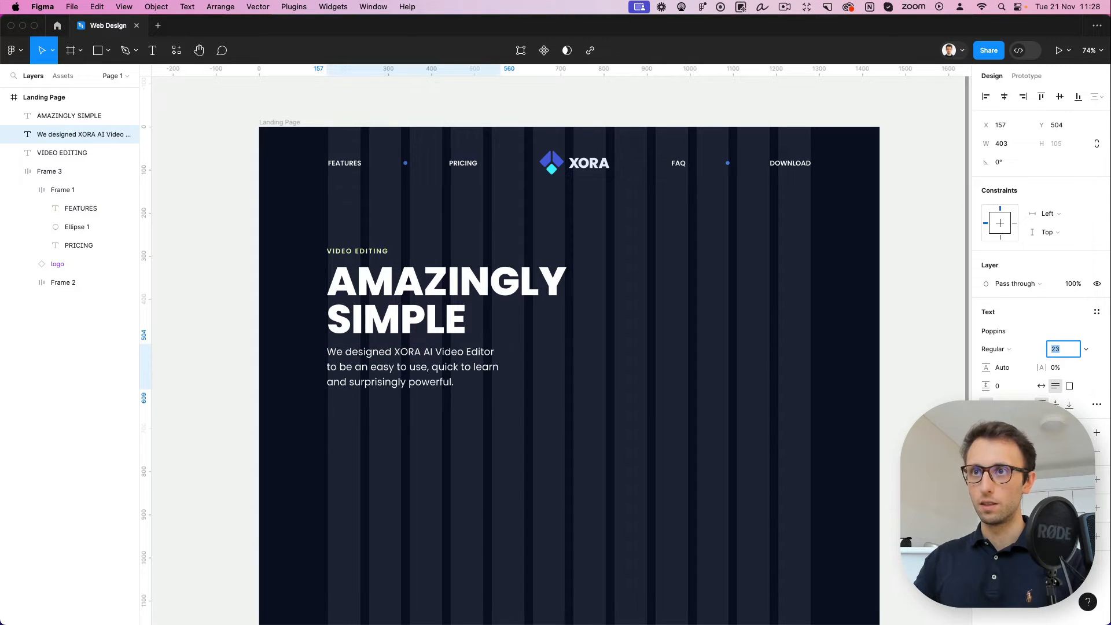
# Widen the description paragraph so its first line wraps after "to be" and nudge it slightly lower
pyautogui.press('Escape')
pyautogui.moveTo(500, 359)
pyautogui.mouseDown()
pyautogui.moveTo(526, 360)
pyautogui.moveTo(499, 372)
pyautogui.mouseUp()
pyautogui.click(550, 366)
pyautogui.click(630, 371)
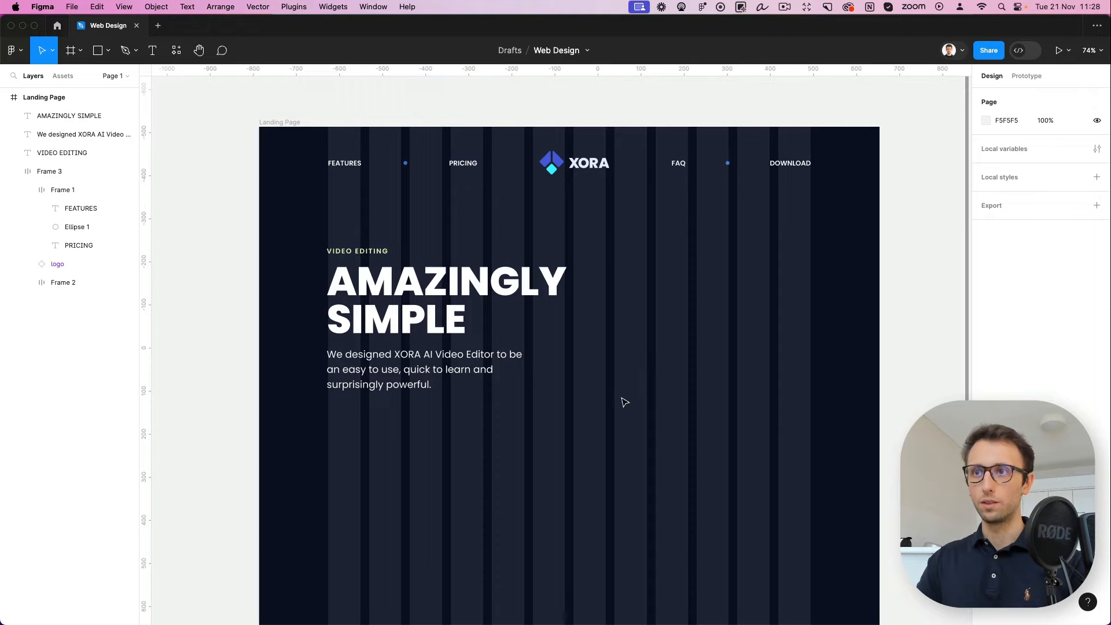
# Draw a rectangle of about 206 × 83 below the description paragraph, at about X 160, Y 647
pyautogui.scroll(-1, 612, 388)
pyautogui.scroll(-1, 611, 389)
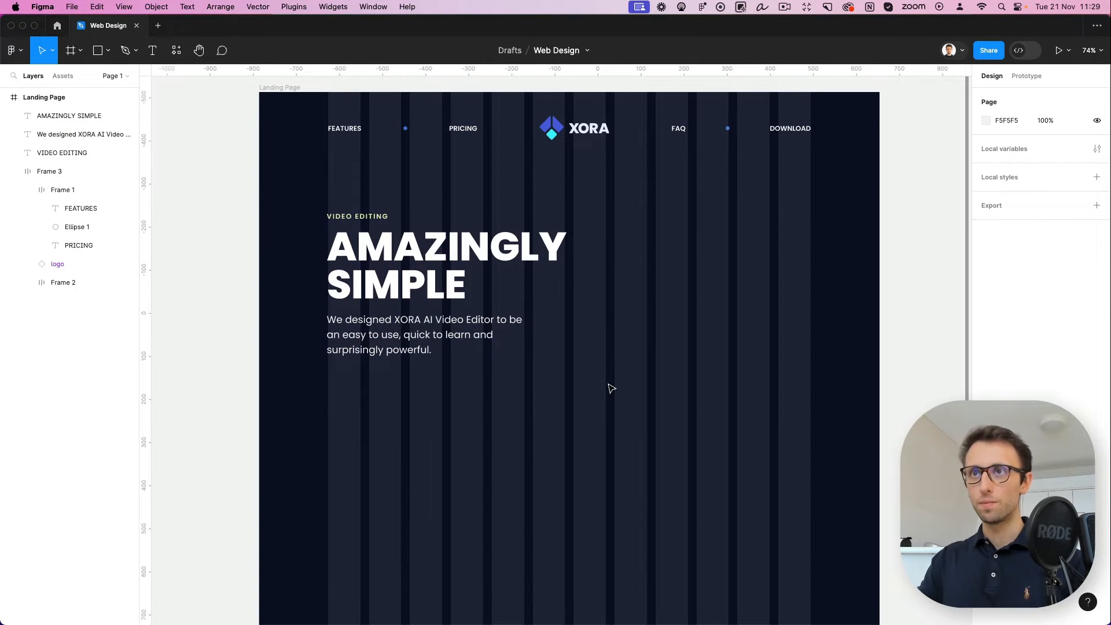
pyautogui.hscroll(-1, 610, 387)
pyautogui.scroll(5, 434, 410)
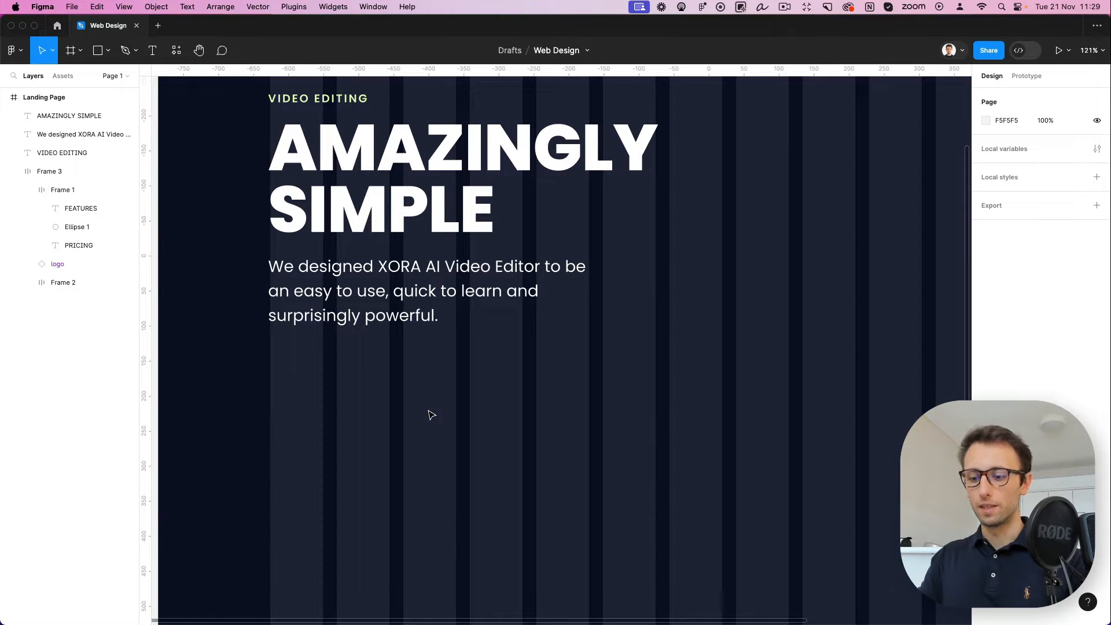
pyautogui.press('r')
pyautogui.moveTo(270, 349)
pyautogui.mouseDown()
pyautogui.moveTo(446, 428)
pyautogui.moveTo(414, 408)
pyautogui.mouseUp()
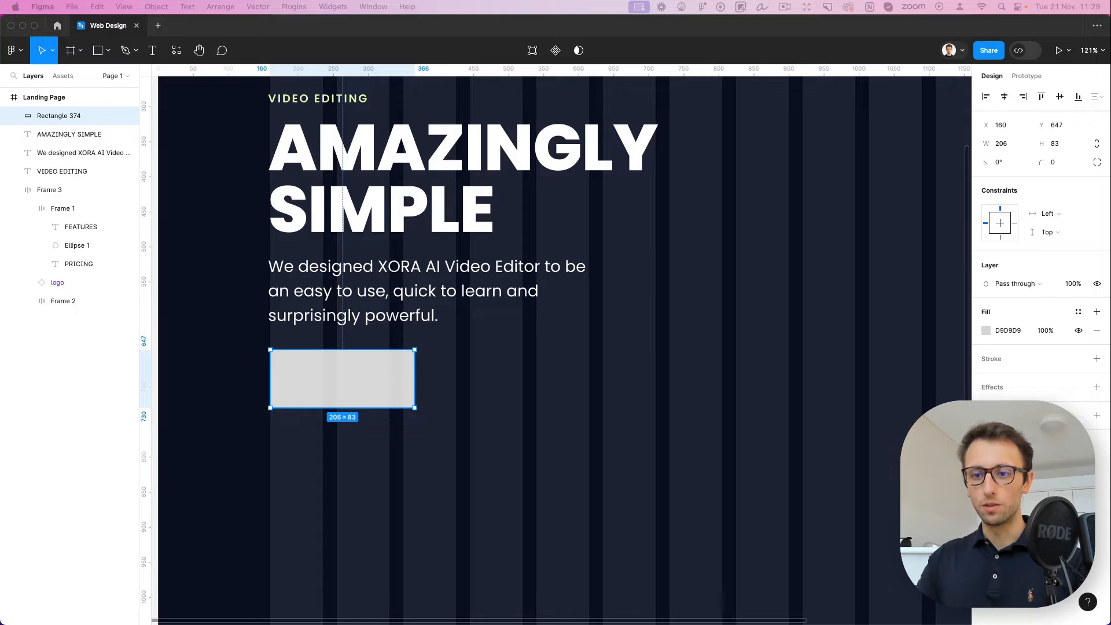
# Paste the copied TRY IT NOW button component and place it below the rectangle at about X 34, Y 757
pyautogui.click(522, 523)
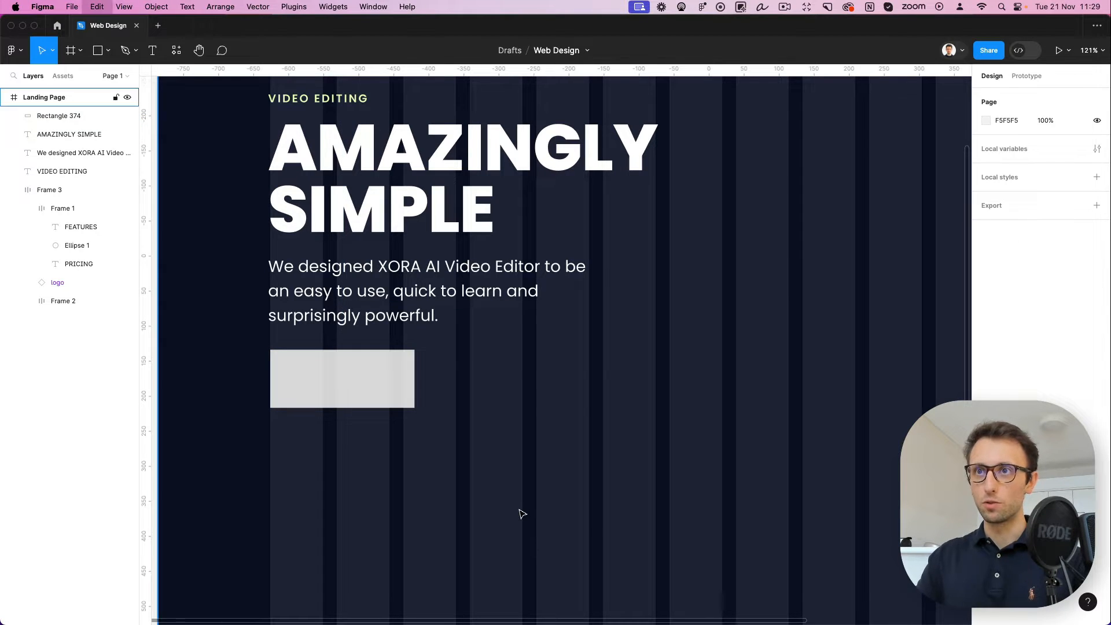
pyautogui.press('super+v')
pyautogui.moveTo(528, 342); pyautogui.dragTo(216, 436)
pyautogui.hscroll(-3, 310, 385)
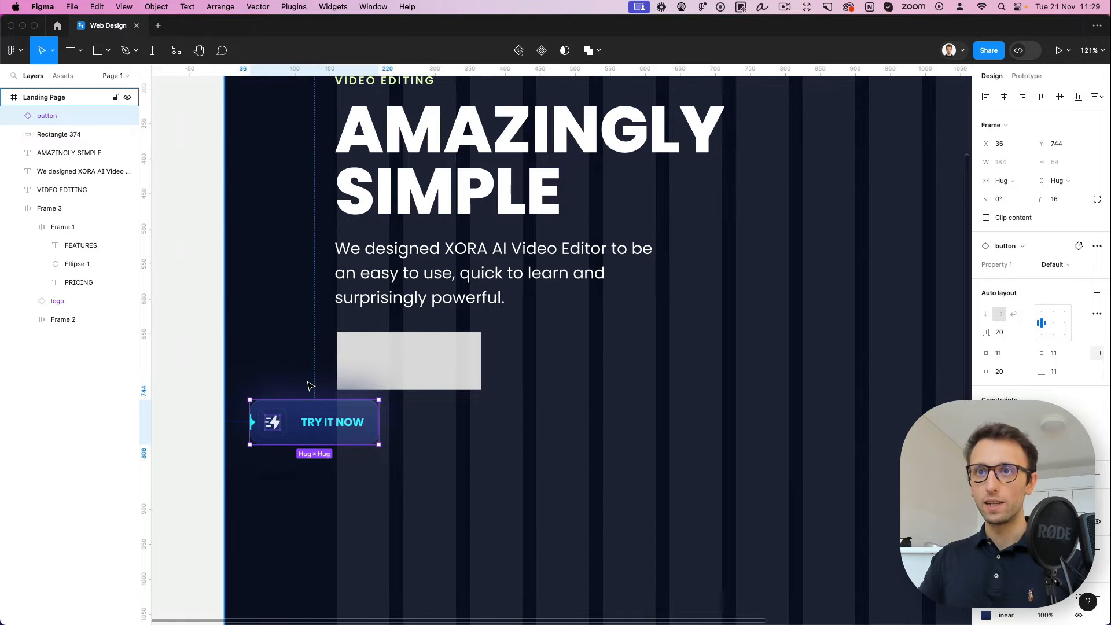
pyautogui.scroll(5, 310, 385)
pyautogui.moveTo(388, 396); pyautogui.dragTo(385, 414)
pyautogui.click(372, 379)
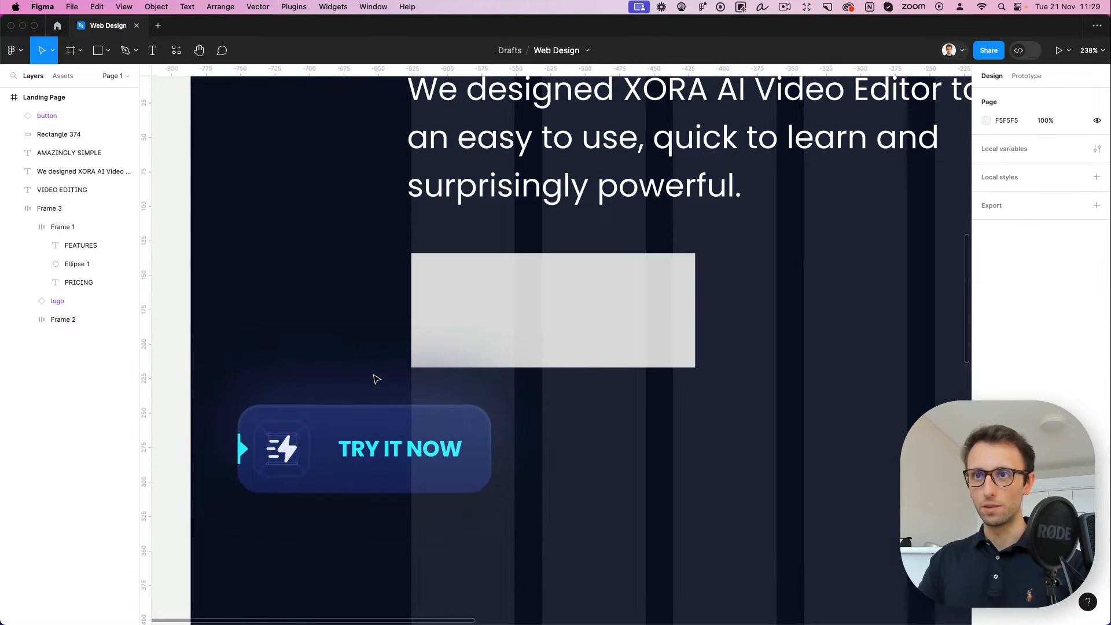
# Detach the TRY IT NOW button from its main component
pyautogui.click(351, 423)
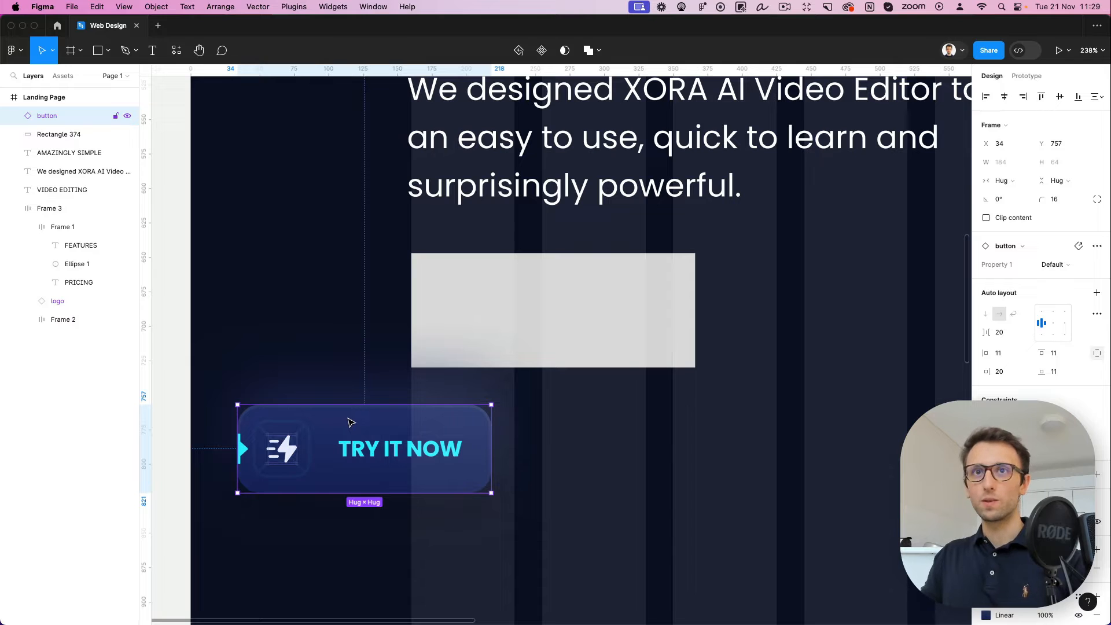
pyautogui.rightClick(46, 115)
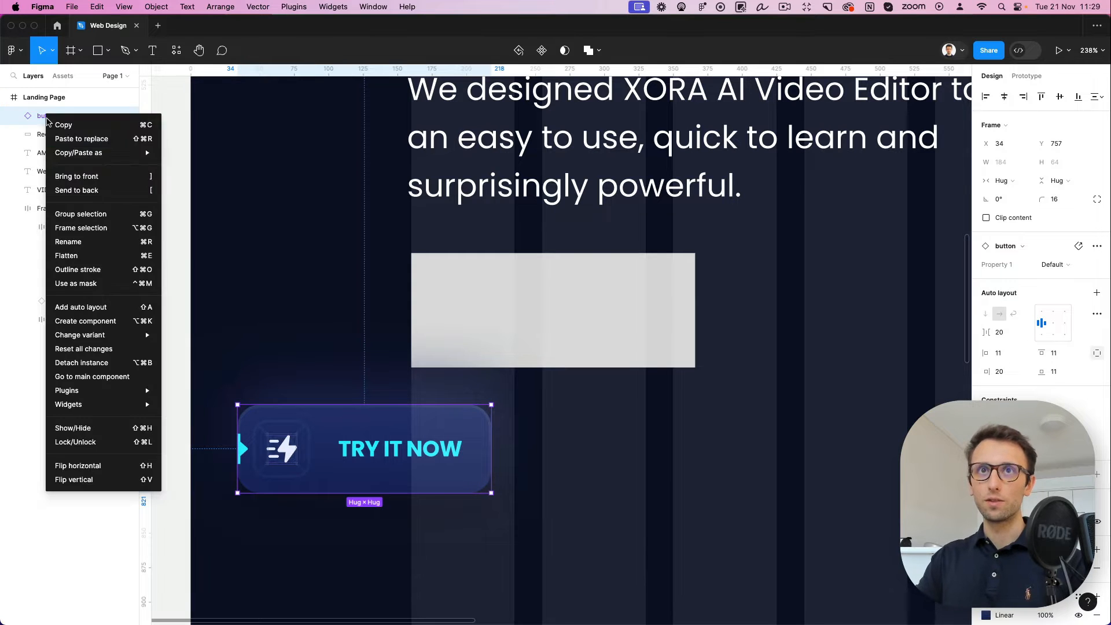
pyautogui.moveTo(131, 339)
pyautogui.click(93, 362)
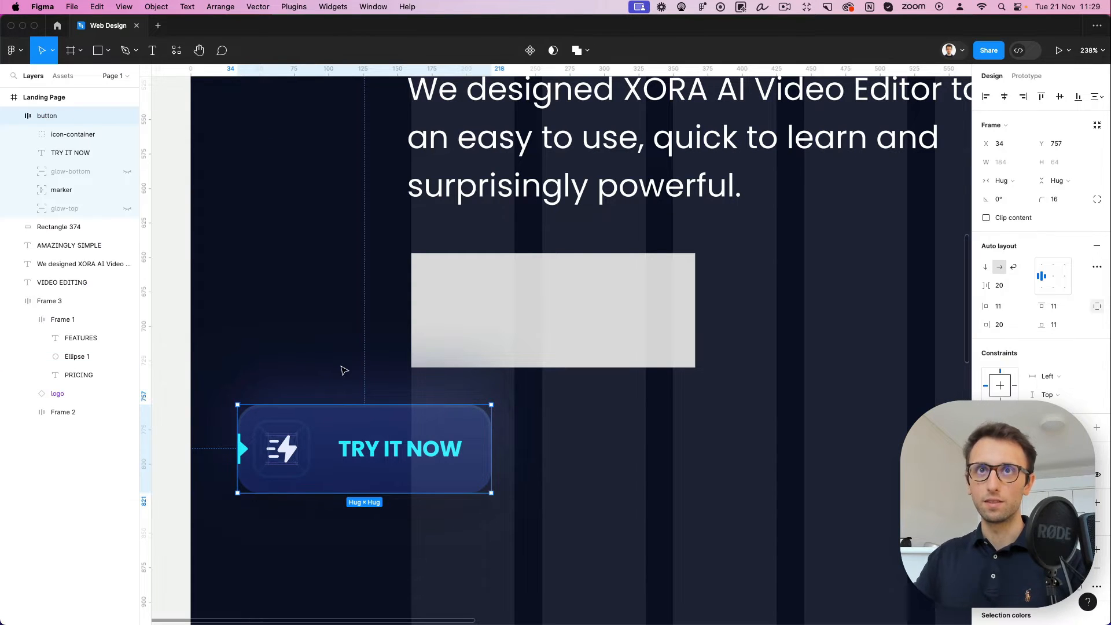
# Examine the linear gradient fill of the TRY IT NOW button and the colours of its stops
pyautogui.click(348, 368)
pyautogui.click(380, 442)
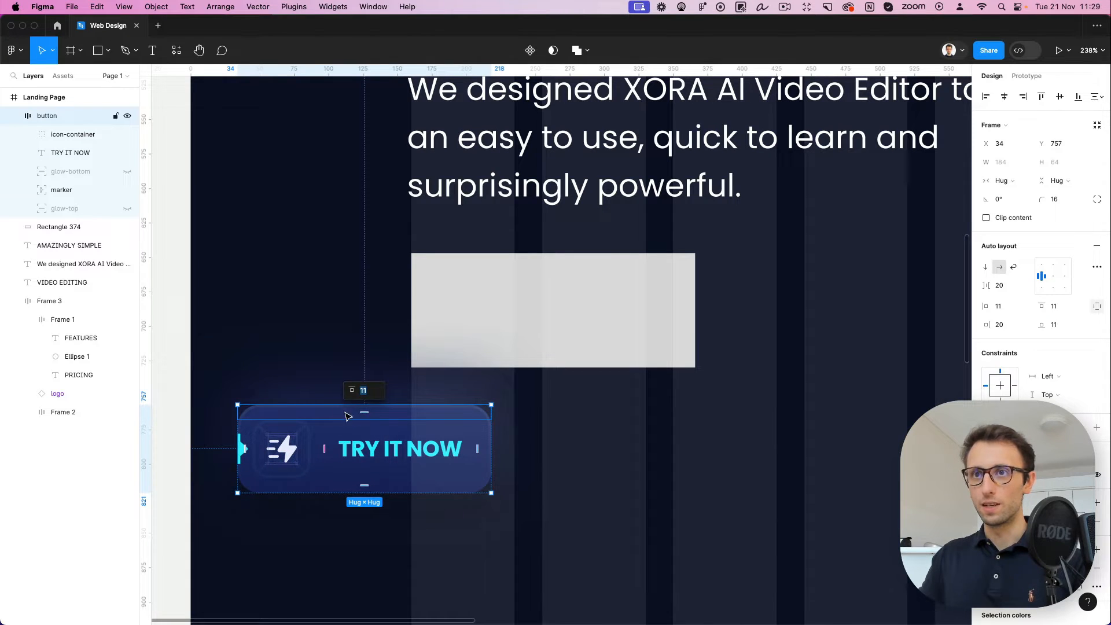
pyautogui.click(322, 418)
pyautogui.click(323, 418)
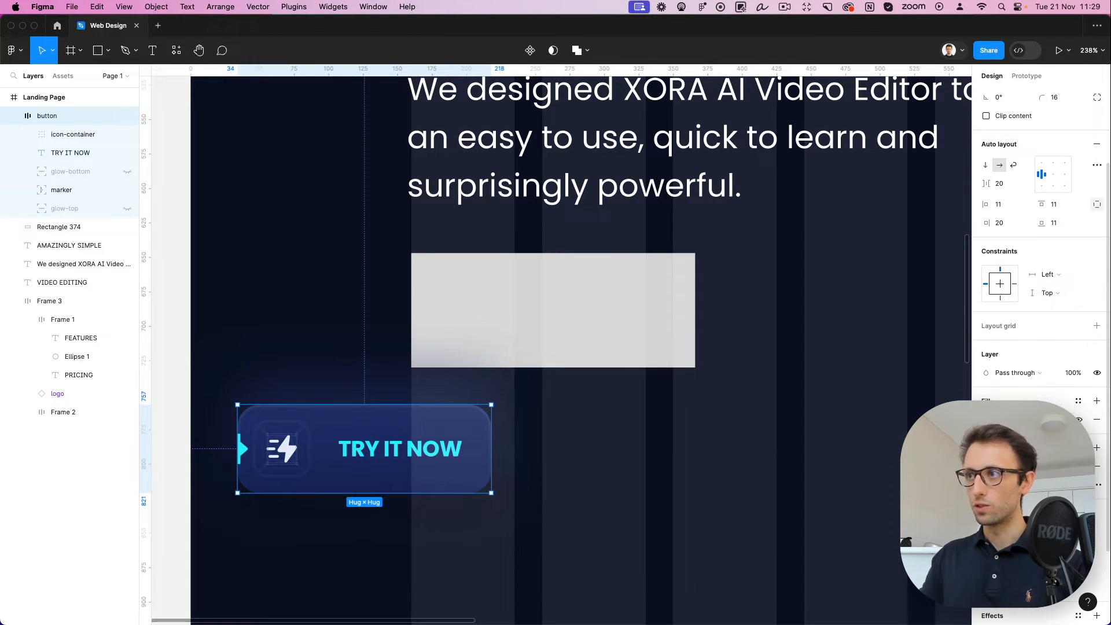
pyautogui.click(987, 420)
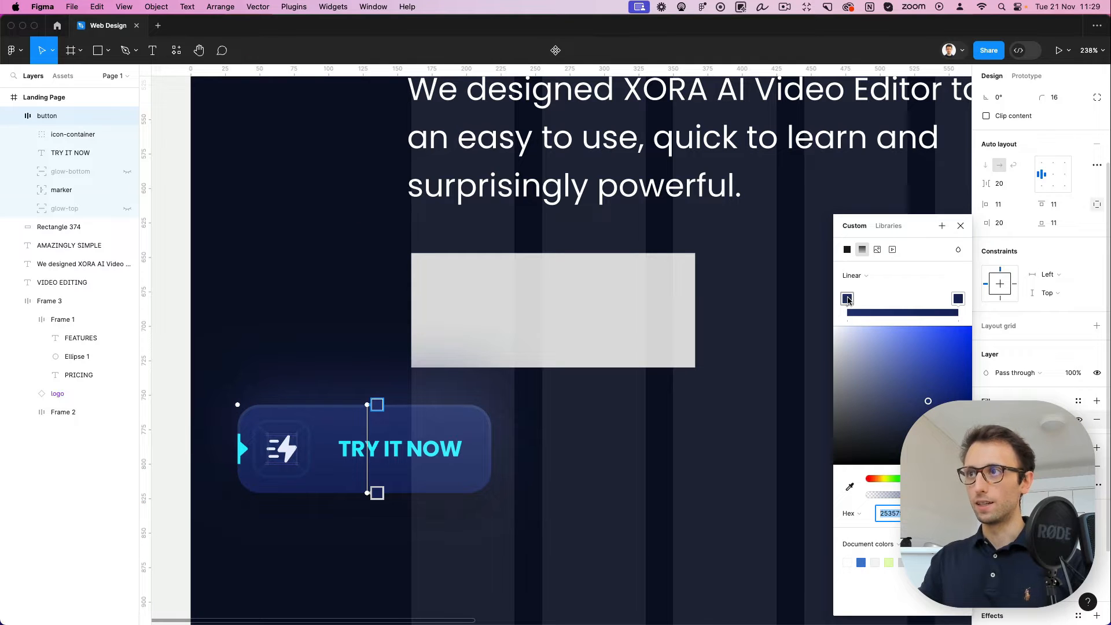
pyautogui.click(960, 225)
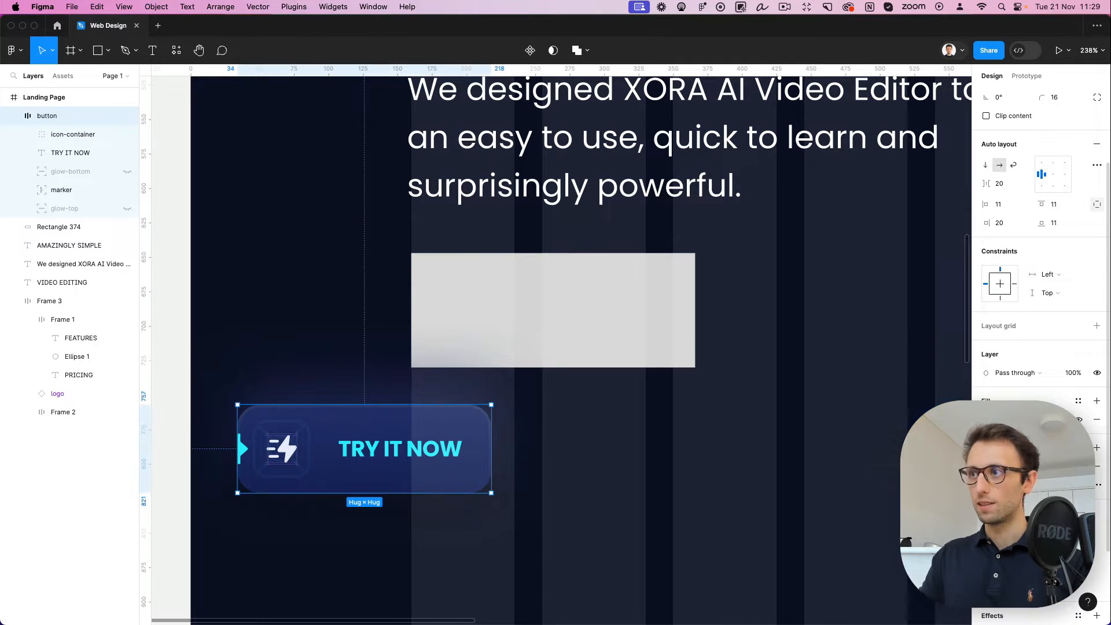
pyautogui.click(987, 419)
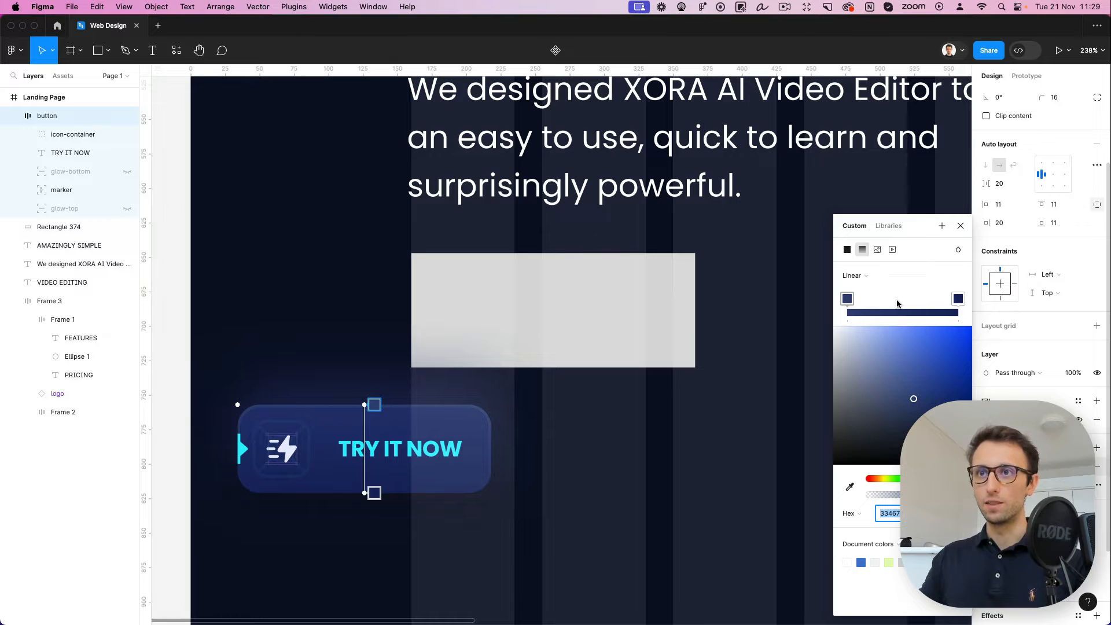
pyautogui.click(848, 299)
pyautogui.moveTo(924, 391)
pyautogui.mouseDown()
pyautogui.moveTo(903, 384)
pyautogui.moveTo(914, 401)
pyautogui.mouseUp()
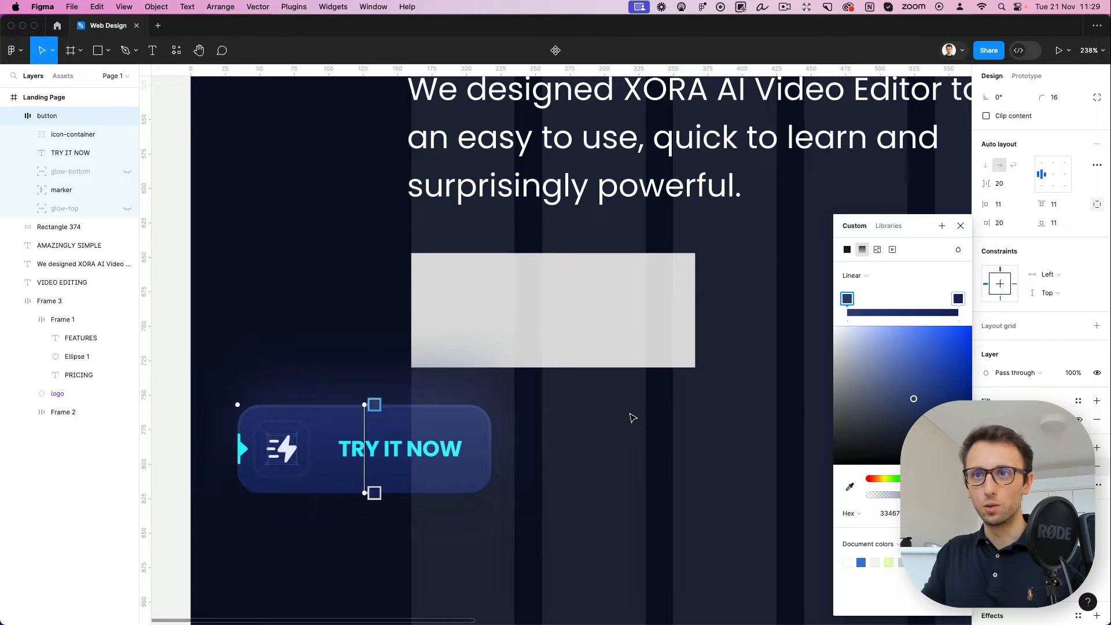
pyautogui.press('Escape')
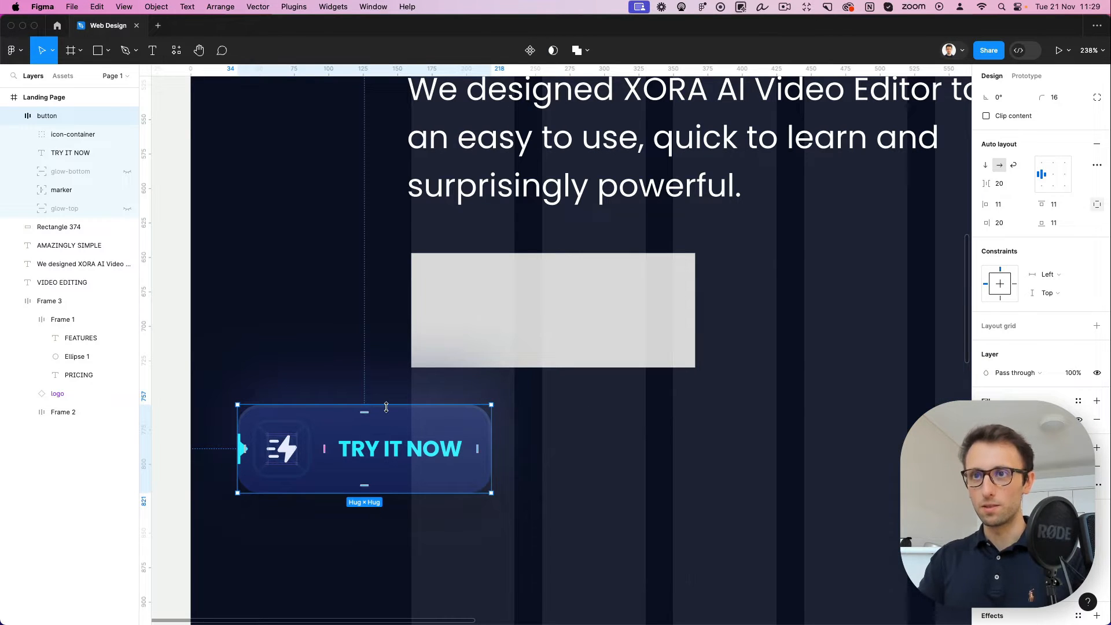
# Apply the TRY IT NOW button's gradient fill, stroke, corner radius of 16 and effects to the grey rectangle by pasting its properties
pyautogui.click(486, 313)
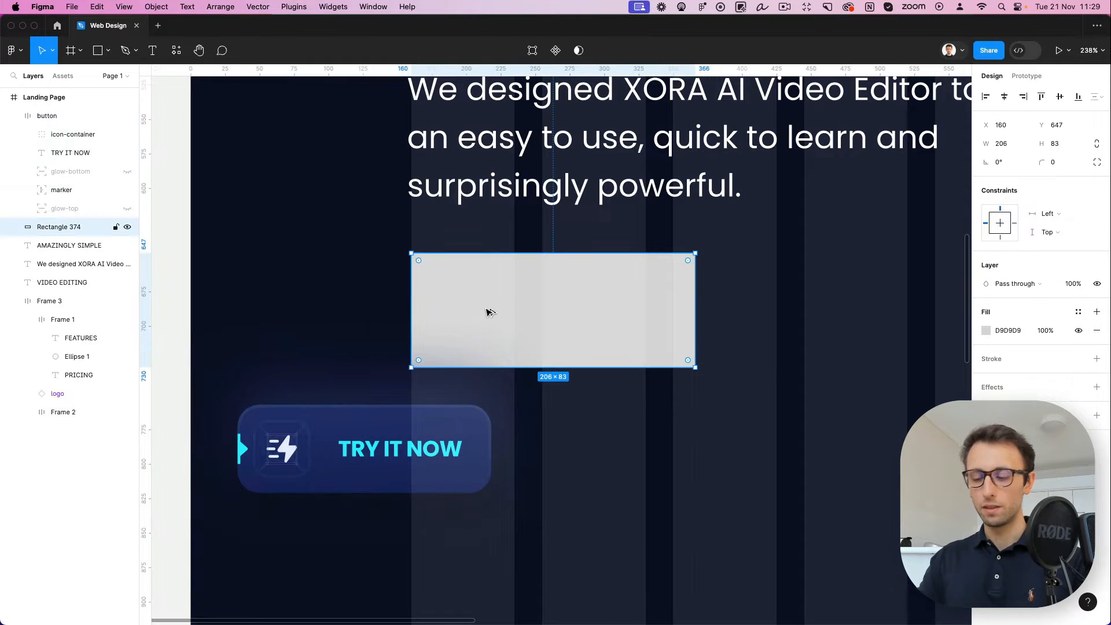
pyautogui.press('super+alt+v')
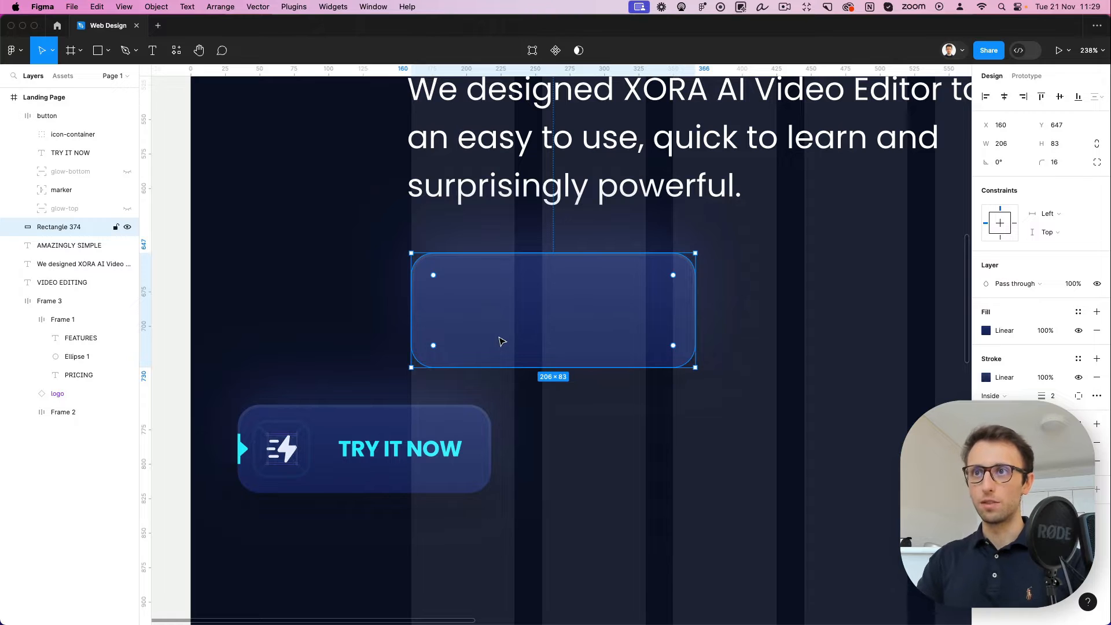
pyautogui.press('alt')
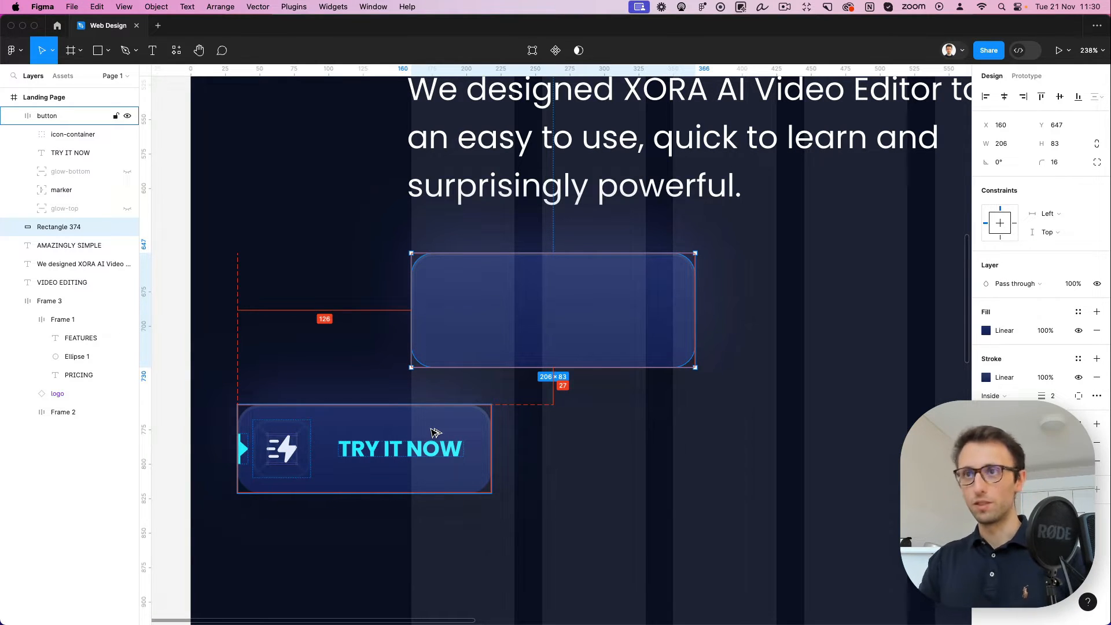
pyautogui.click(519, 460)
# Examine the drop shadow applied to the empty button rectangle and the shadow's colour
pyautogui.click(501, 296)
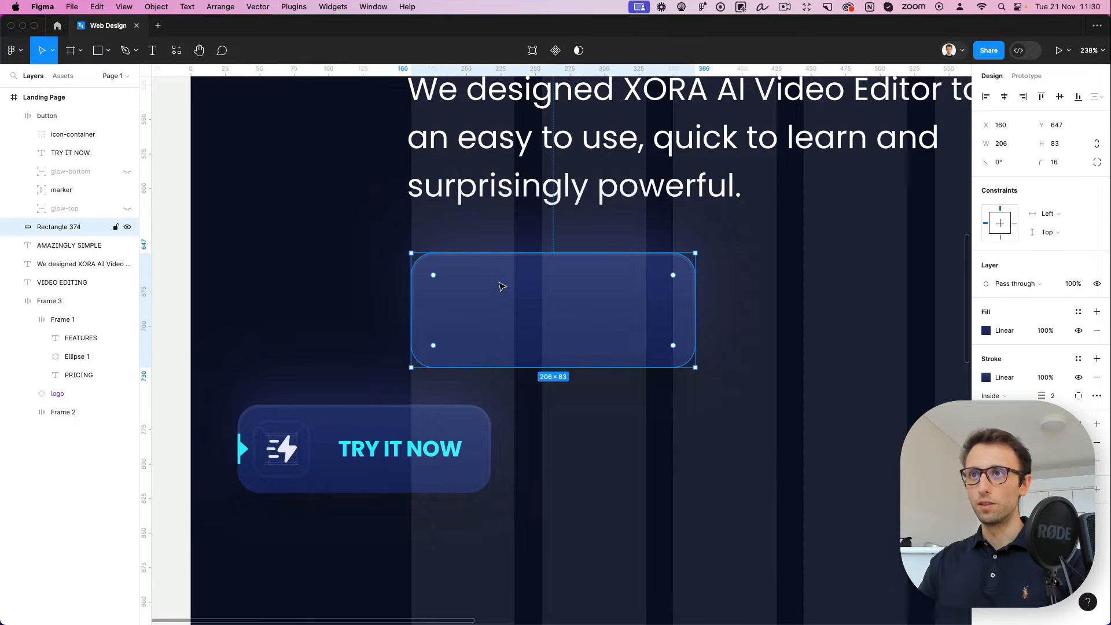
pyautogui.click(641, 418)
pyautogui.click(597, 312)
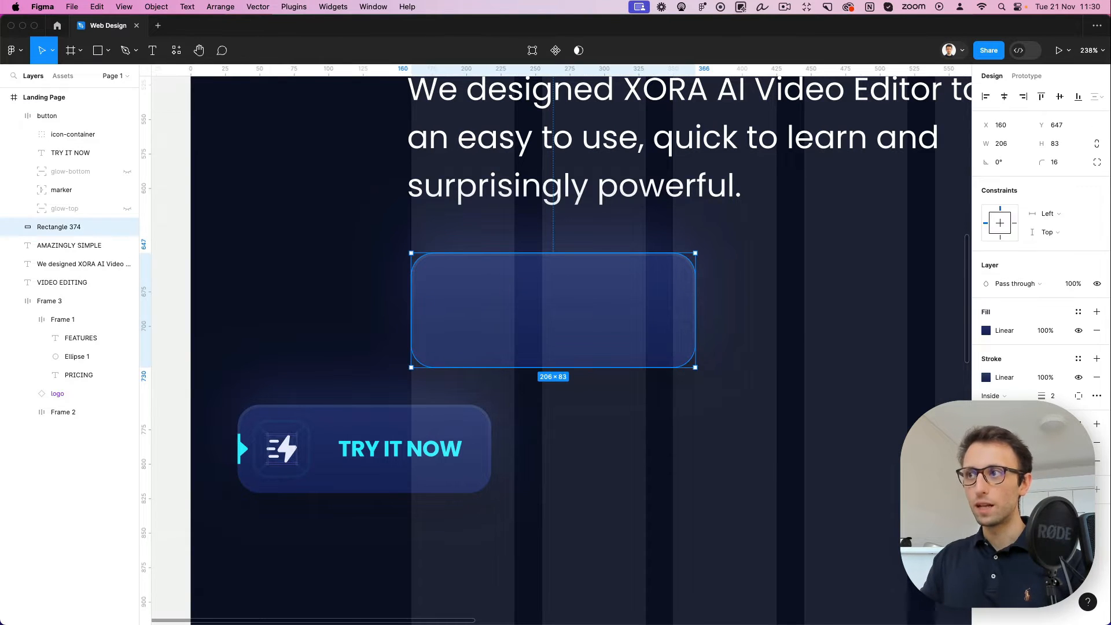
pyautogui.click(986, 442)
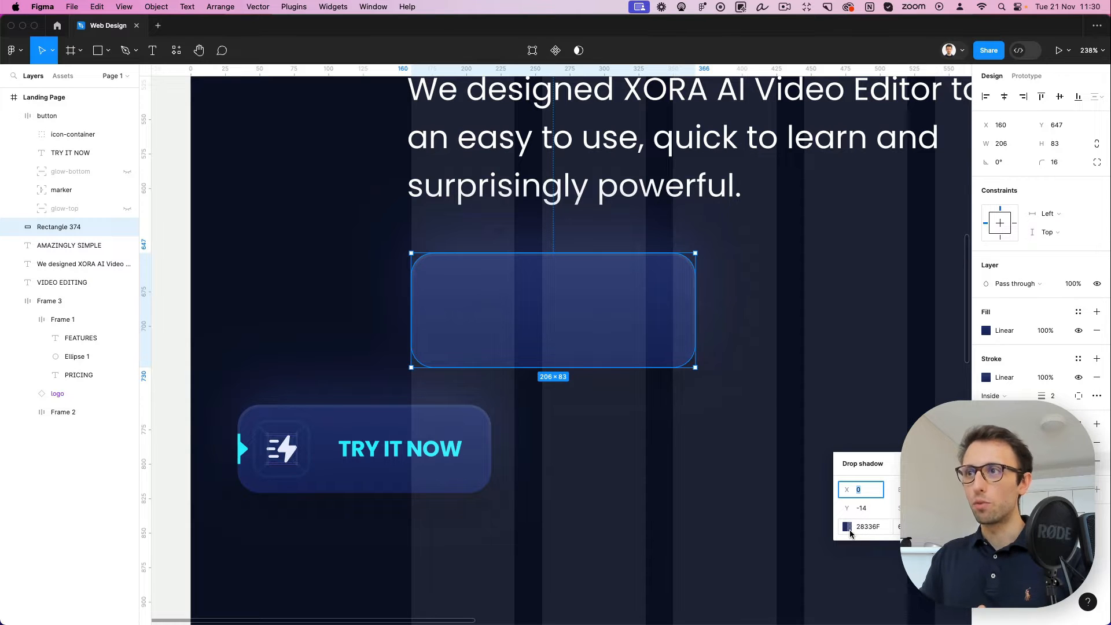
pyautogui.click(848, 527)
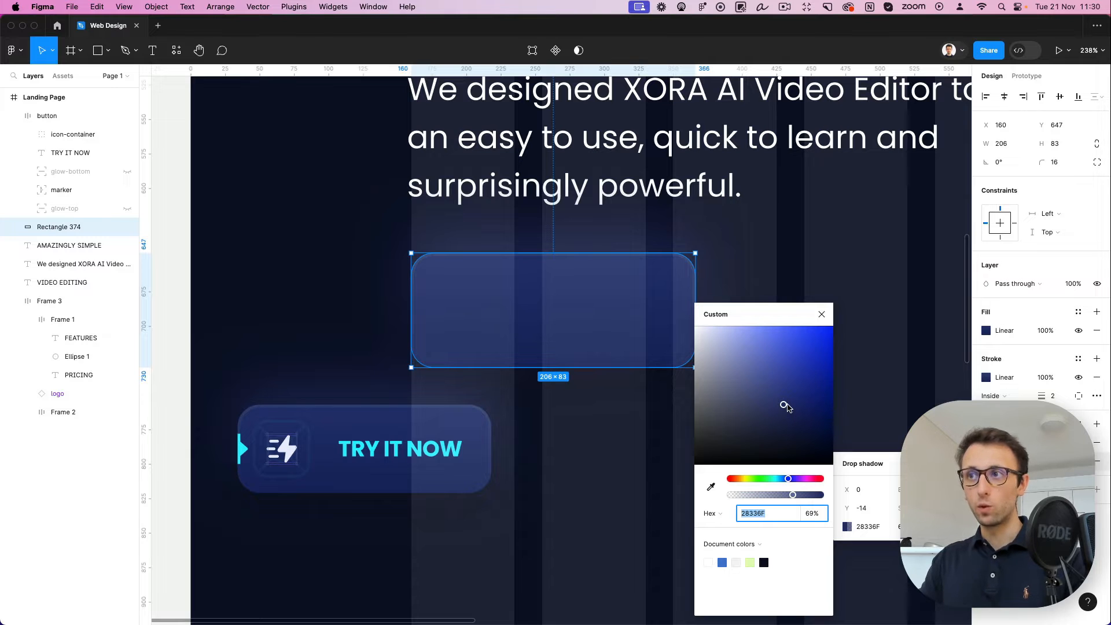
pyautogui.click(653, 442)
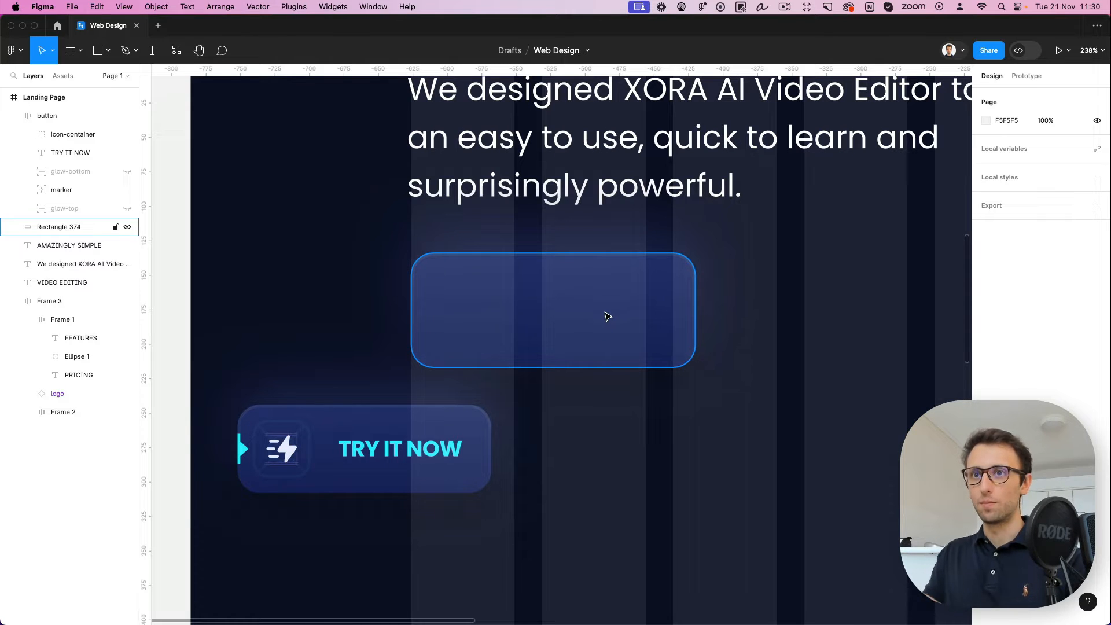
# Copy the TRY IT NOW text from the reference button into the empty rectangle at X 252, Y 685, and check its fill colour
pyautogui.hscroll(-1, 610, 436)
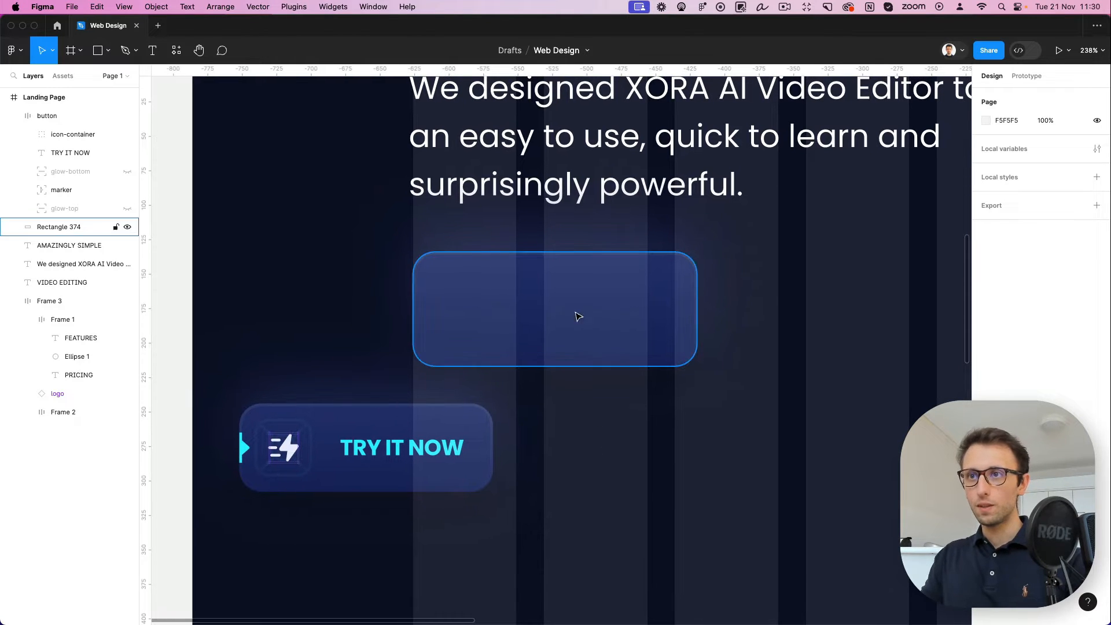
pyautogui.click(616, 288)
pyautogui.scroll(1, 599, 295)
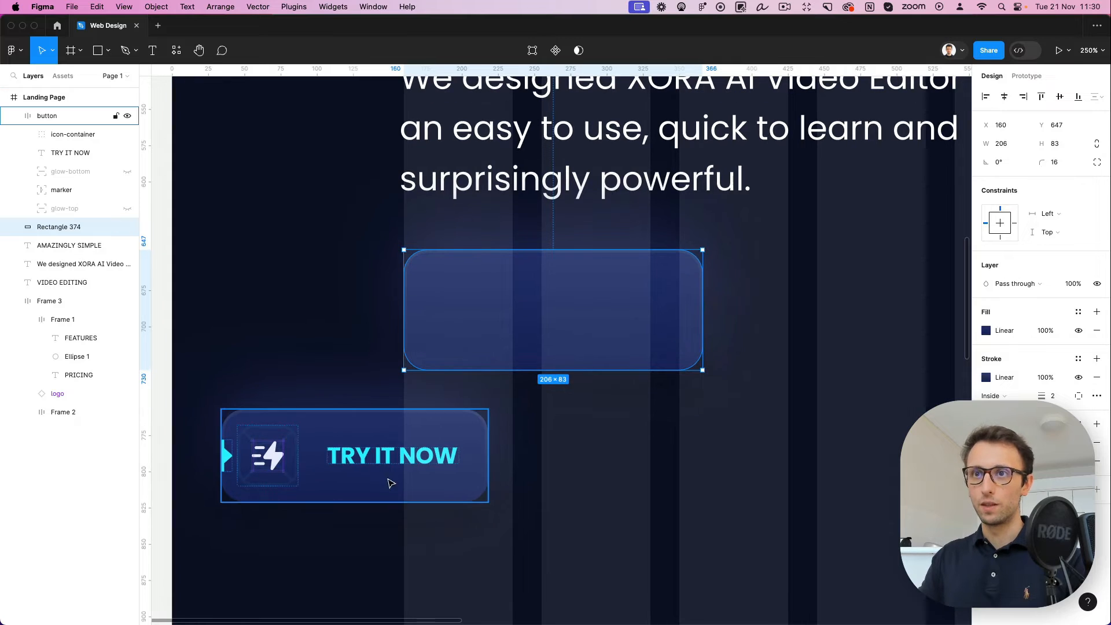
pyautogui.keyDown('super'); pyautogui.click(399, 448); pyautogui.keyUp('super')
pyautogui.scroll(1, 393, 452)
pyautogui.scroll(-1, 576, 300)
pyautogui.click(575, 301)
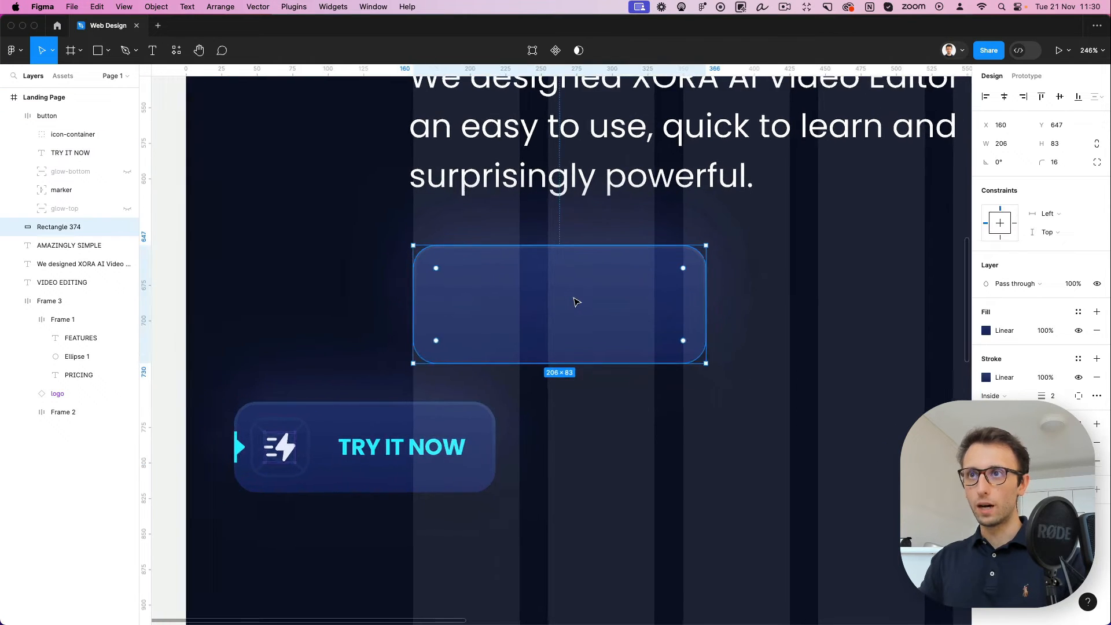
pyautogui.scroll(1, 575, 302)
pyautogui.press('super+v')
pyautogui.moveTo(539, 342); pyautogui.dragTo(596, 308)
pyautogui.scroll(-2, 598, 308)
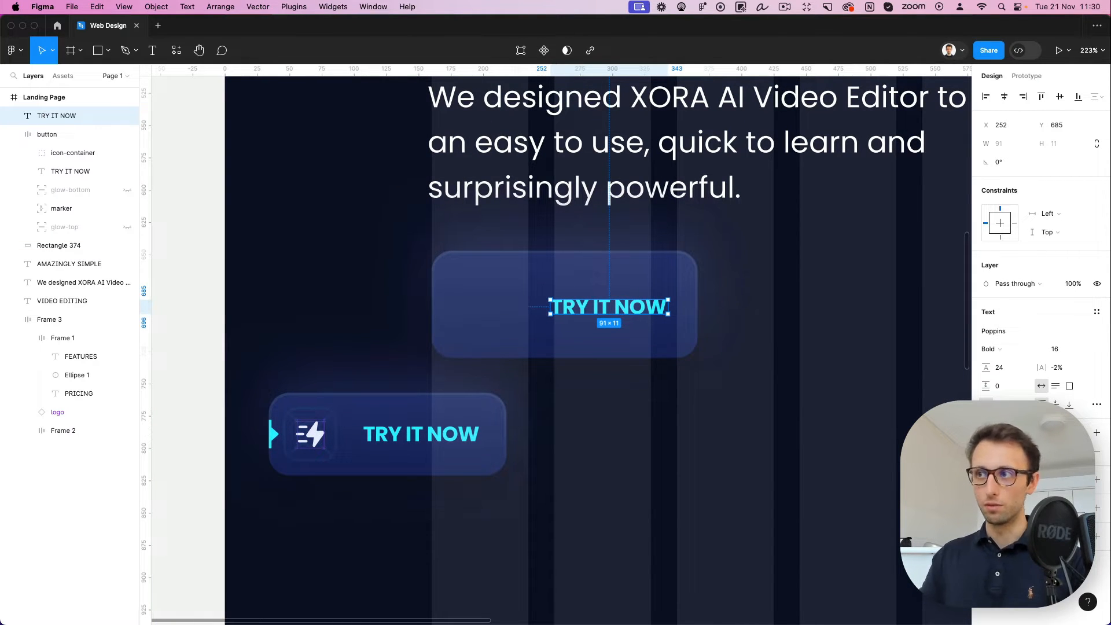
pyautogui.click(987, 470)
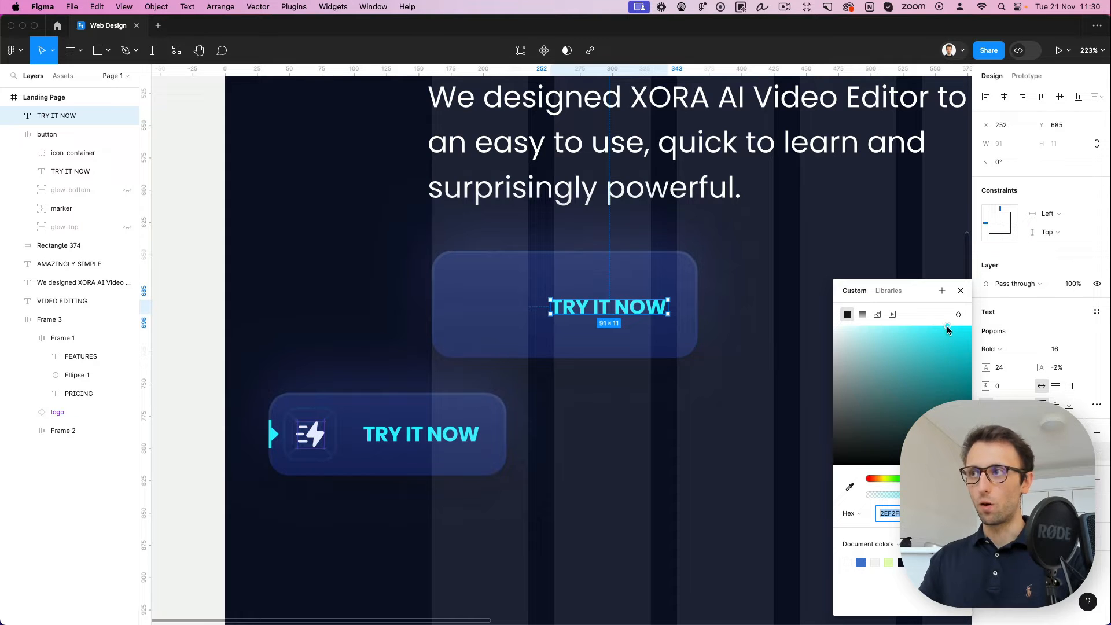
pyautogui.click(961, 293)
# Shrink the rectangle behind the copied text to a height of 68, with its upper edge at Y 657
pyautogui.click(635, 265)
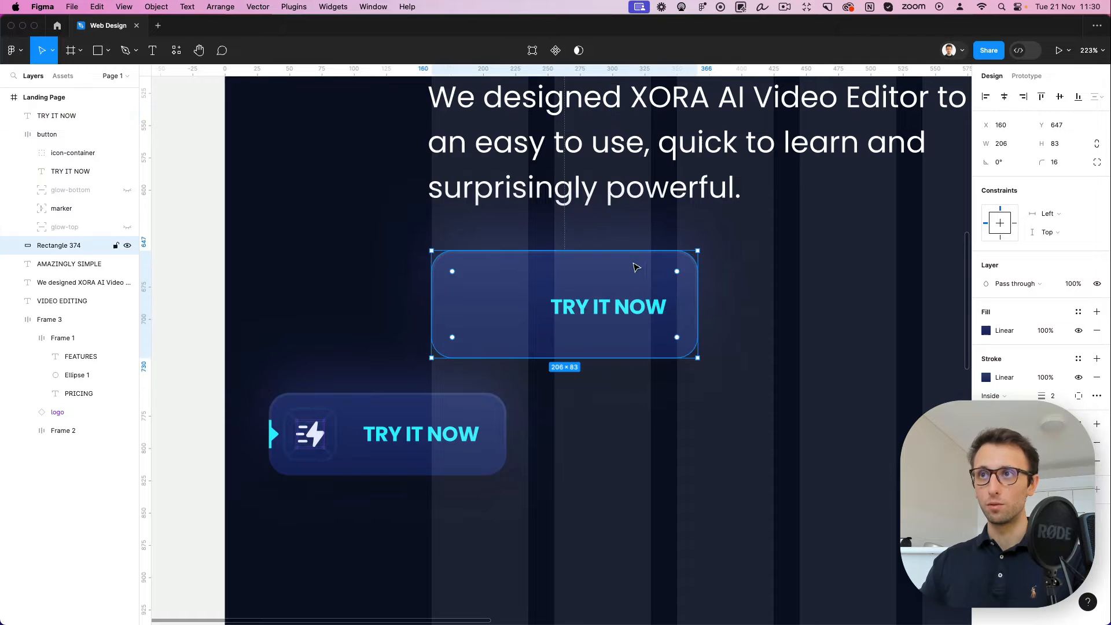
pyautogui.moveTo(626, 260); pyautogui.dragTo(627, 263)
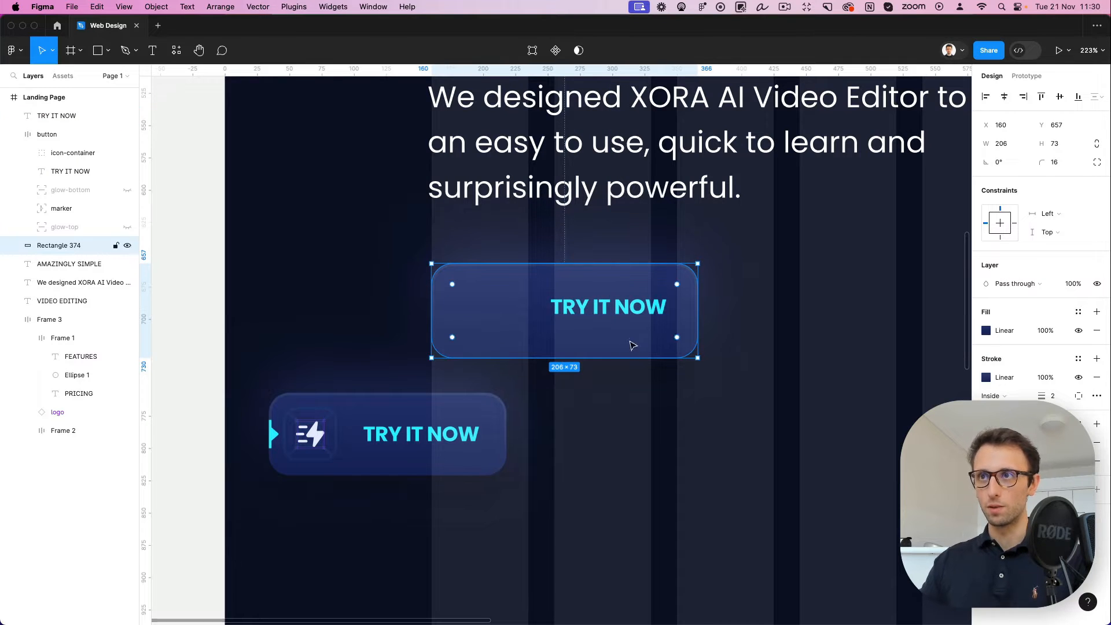
pyautogui.moveTo(626, 357); pyautogui.dragTo(627, 352)
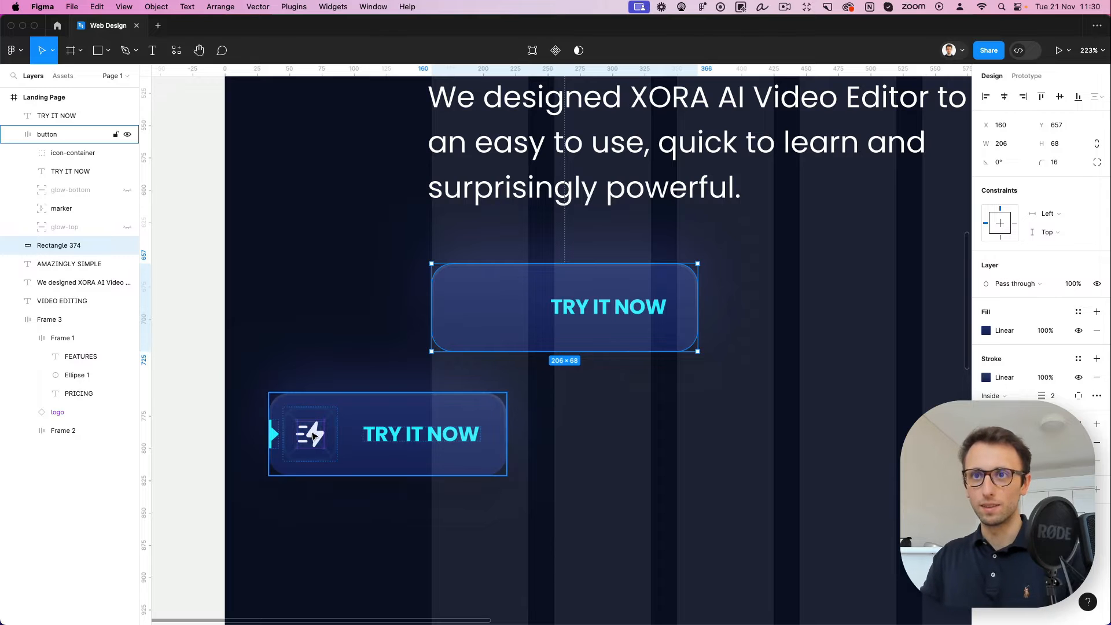
# Copy the icon-container from the reference button into the new button rectangle at X 184, Y 670
pyautogui.click(72, 153)
pyautogui.click(485, 281)
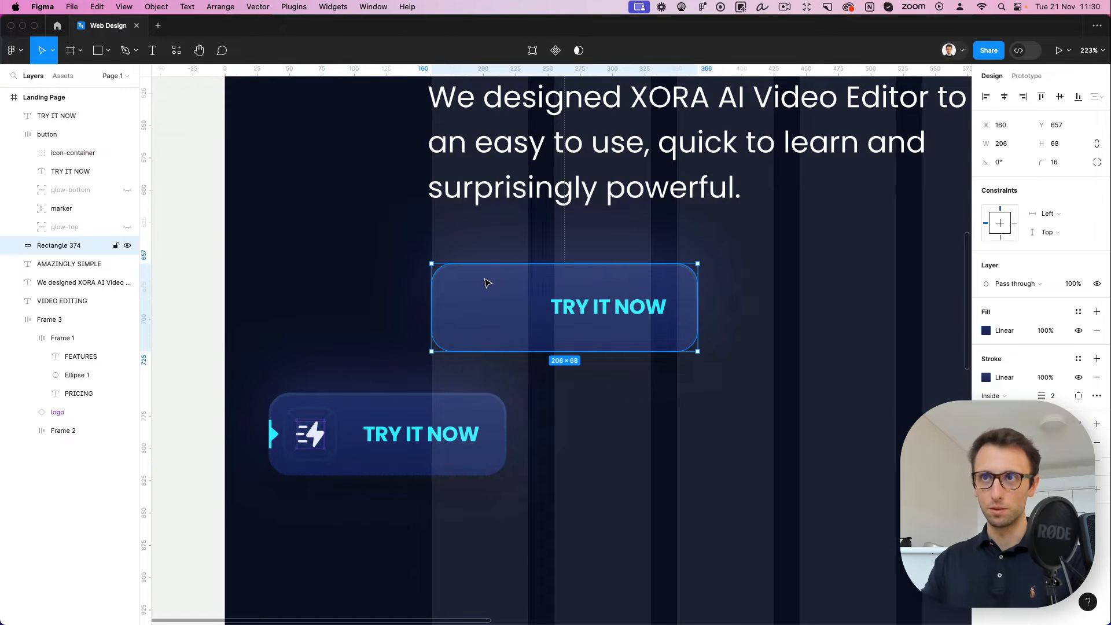
pyautogui.hotkey('ctrl', 'v')
pyautogui.moveTo(560, 342); pyautogui.dragTo(494, 305)
pyautogui.scroll(5, 479, 306)
pyautogui.scroll(5, 479, 306)
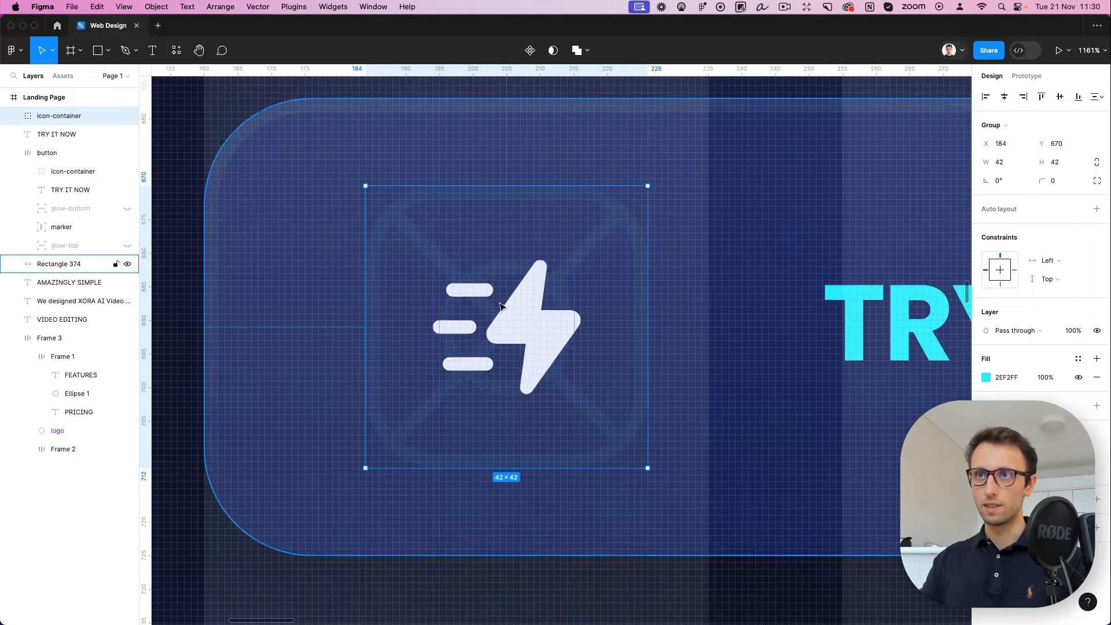
# Examine the layers of the copied icon: the zap-fast shape, the crossed vector strokes and the rounded outline
pyautogui.keyDown('ctrl'); pyautogui.click(538, 299); pyautogui.keyUp('ctrl')
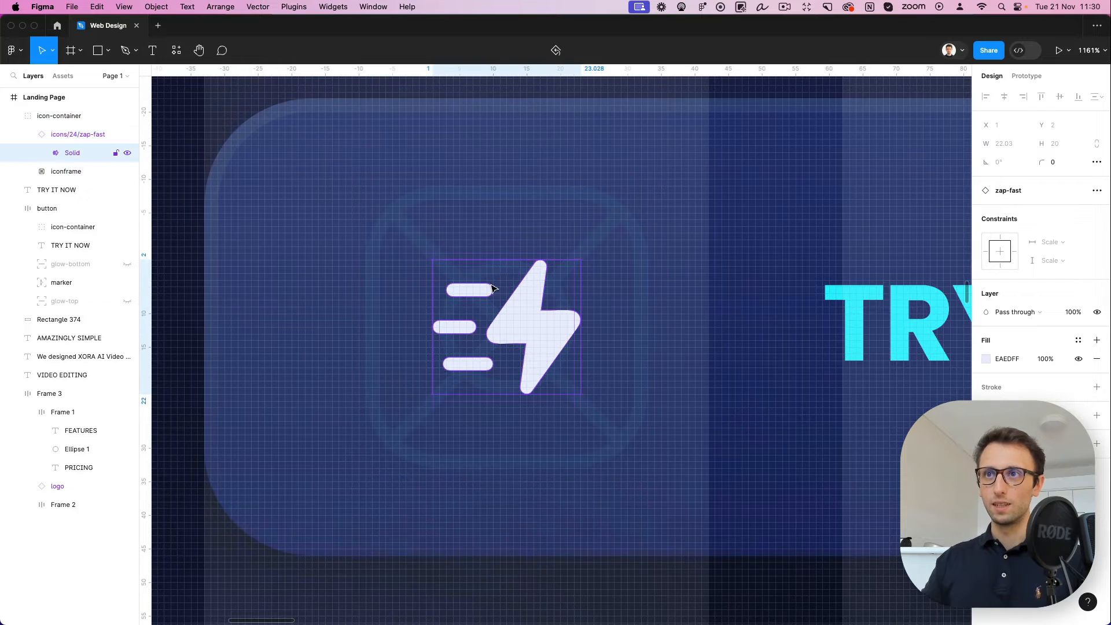
pyautogui.keyDown('super'); pyautogui.click(585, 257); pyautogui.keyUp('super')
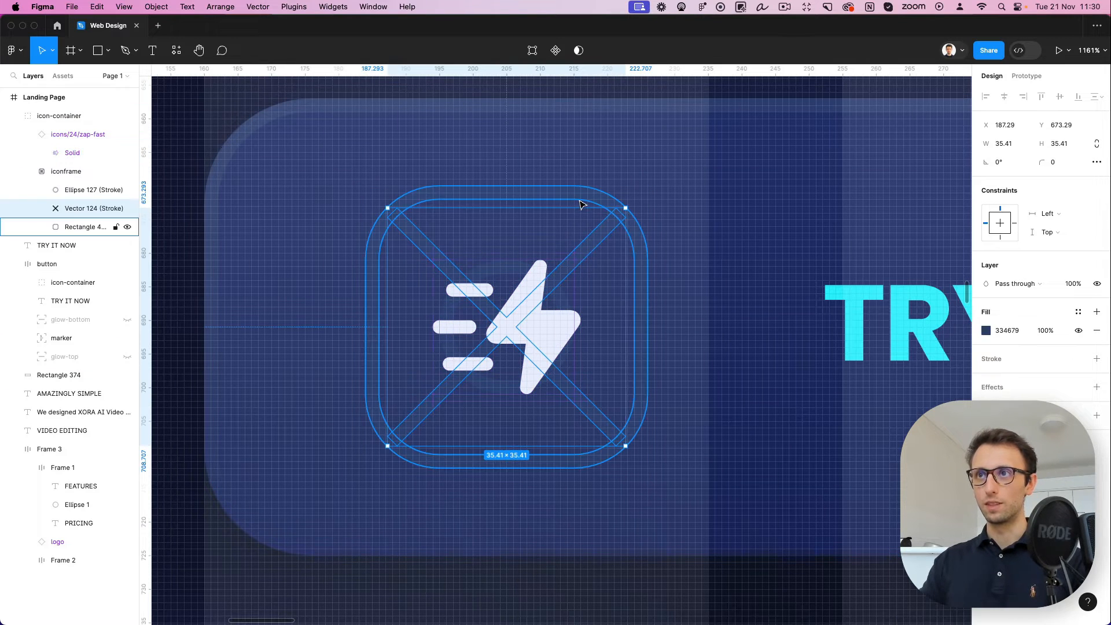
pyautogui.keyDown('super'); pyautogui.click(582, 204); pyautogui.keyUp('super')
pyautogui.keyDown('super'); pyautogui.scroll(-4, 588, 208); pyautogui.keyUp('super')
pyautogui.scroll(-4, 588, 210)
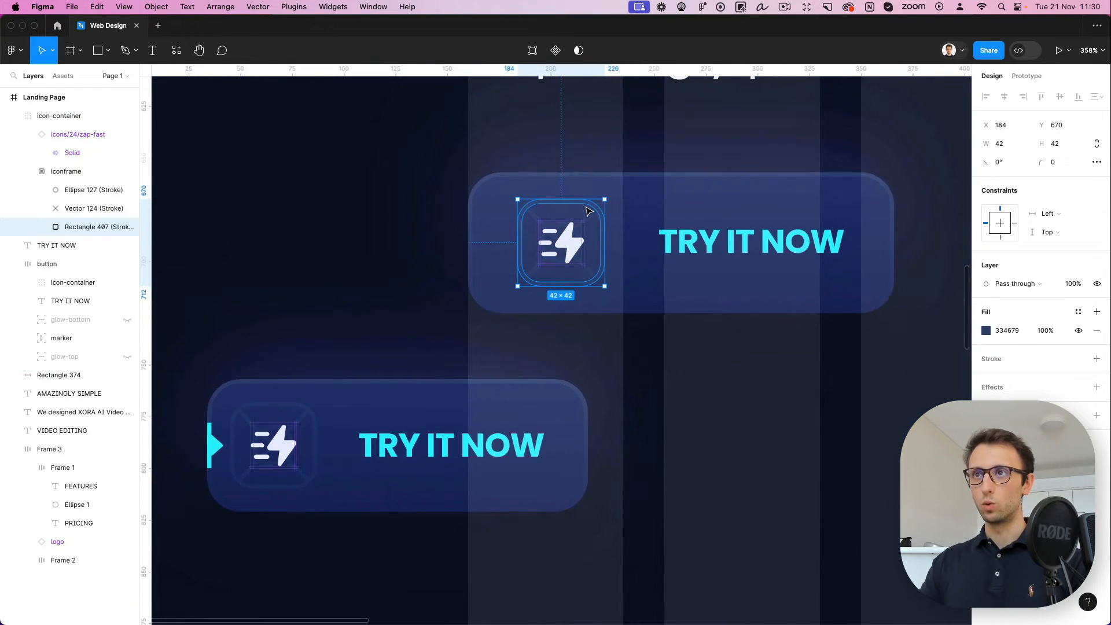
pyautogui.click(695, 378)
# Move the icon-container about 7 px left inside the new button rectangle
pyautogui.scroll(2, 692, 377)
pyautogui.scroll(2, 691, 377)
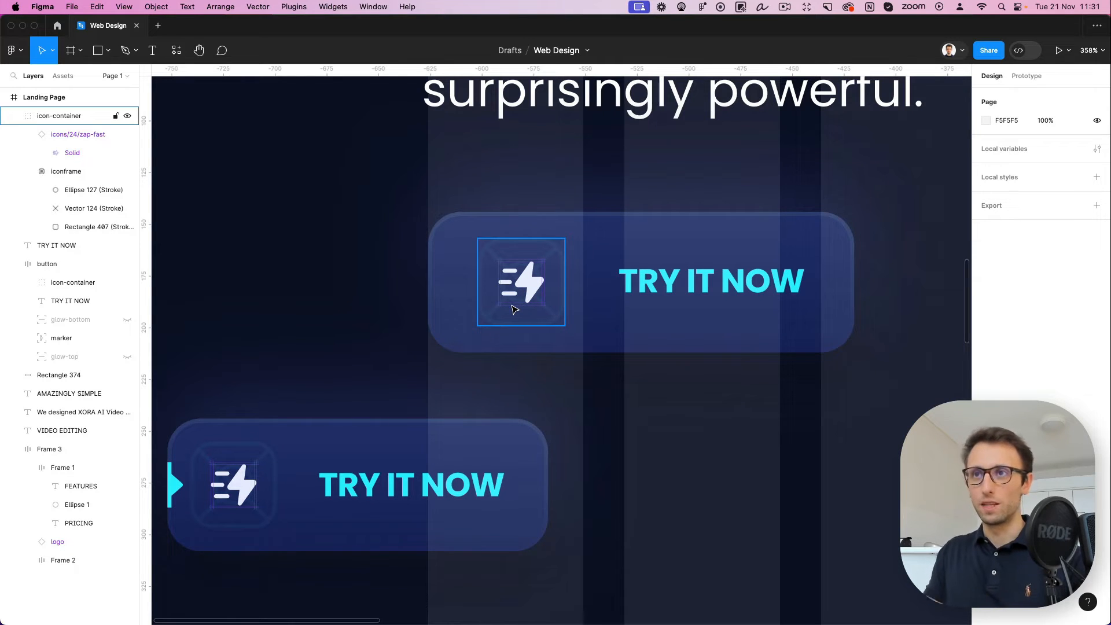
pyautogui.moveTo(524, 290); pyautogui.dragTo(510, 291)
# Copy the cyan marker from the reference button onto the new rectangle's left edge at X 160, Y 680
pyautogui.click(177, 495)
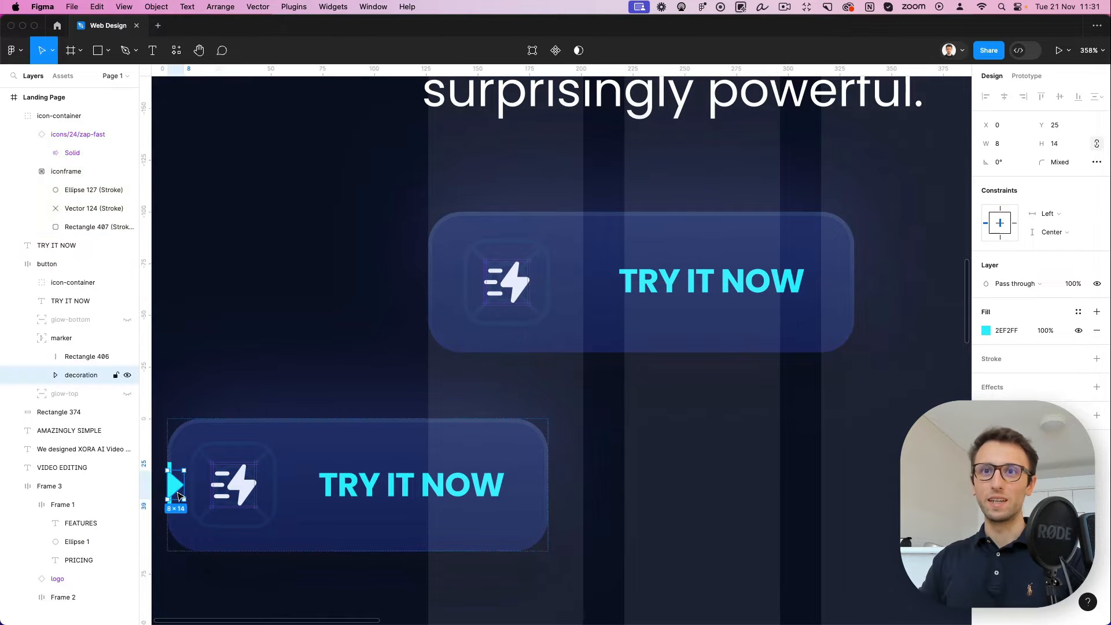
pyautogui.press('Escape')
pyautogui.press('Escape')
pyautogui.doubleClick(177, 485)
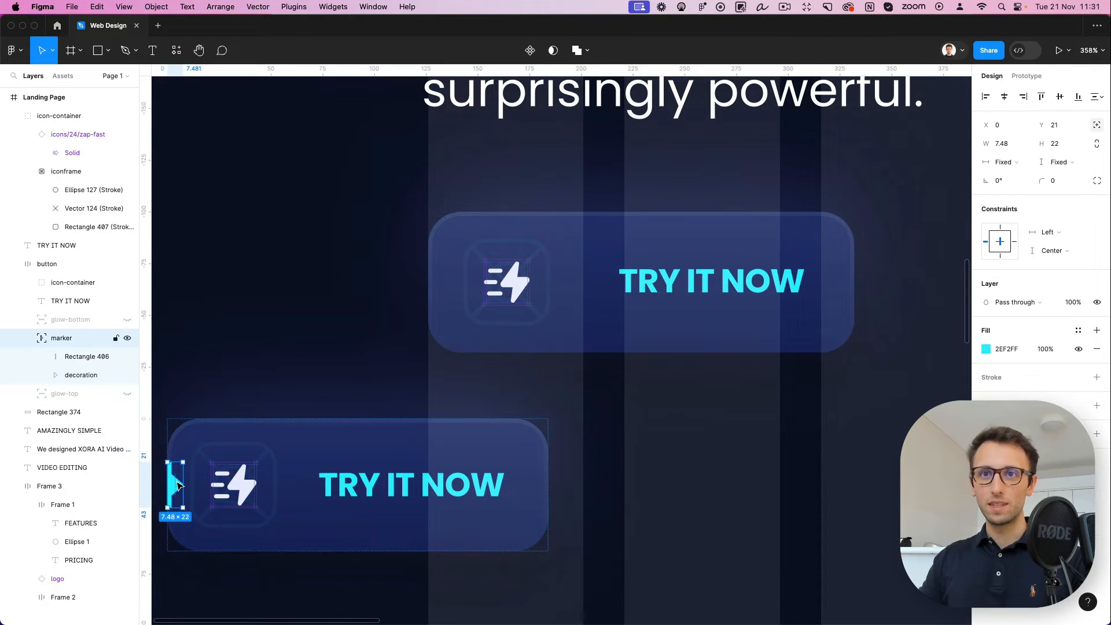
pyautogui.press('super+c')
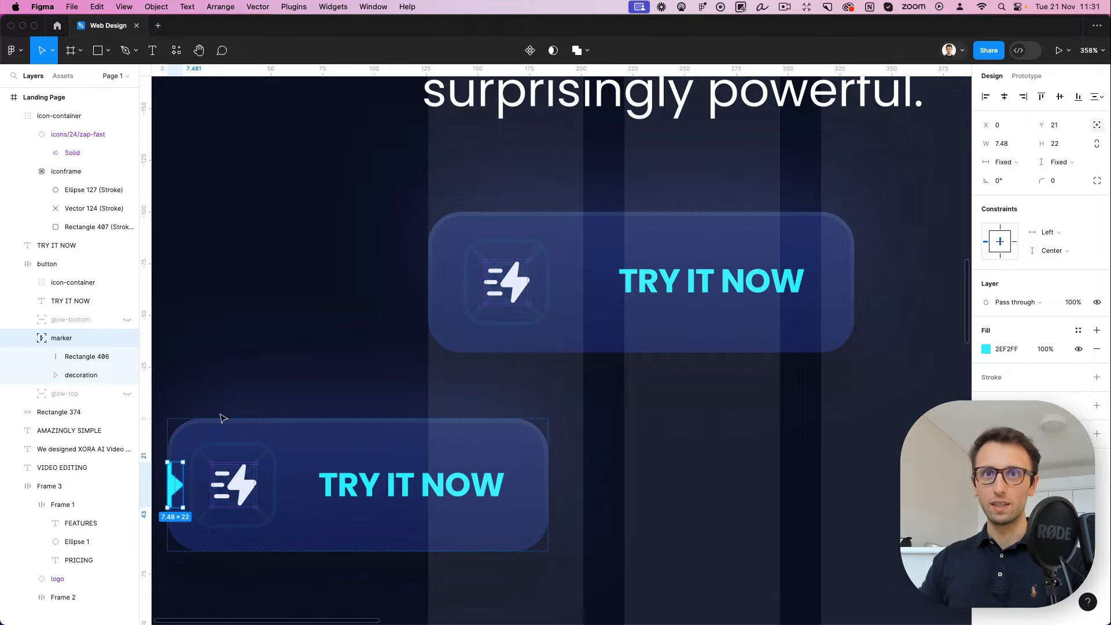
pyautogui.click(459, 256)
pyautogui.scroll(5, 468, 256)
pyautogui.press('super+v')
pyautogui.moveTo(557, 356); pyautogui.dragTo(420, 313)
pyautogui.scroll(-5, 420, 313)
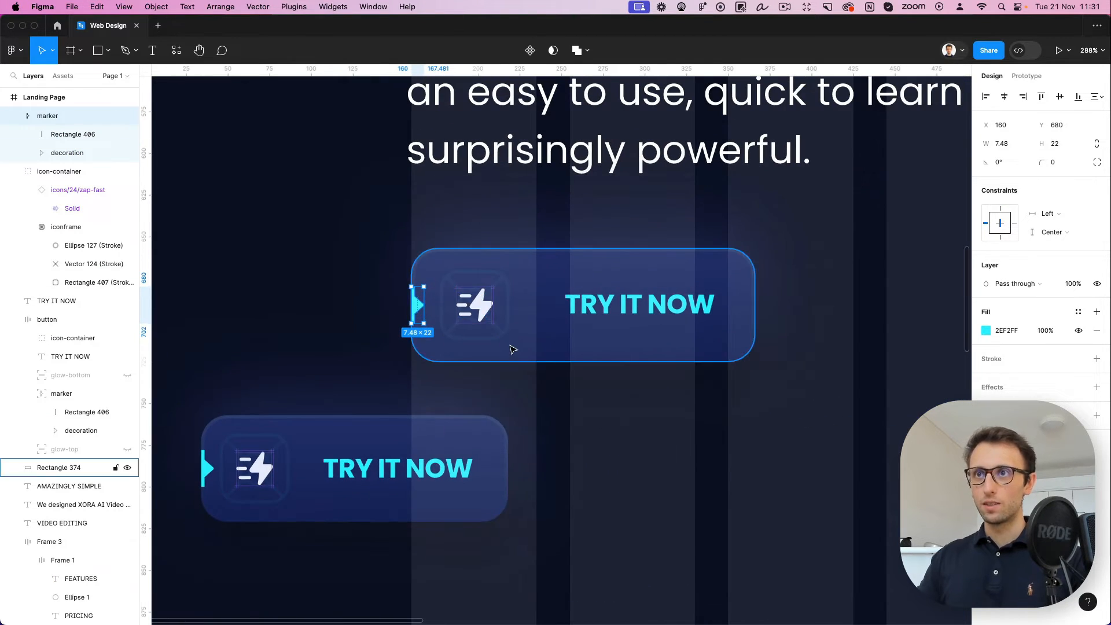
# Move the new button's TRY IT NOW text left to 16 px from the icon and narrow the rectangle to 184
pyautogui.click(643, 315)
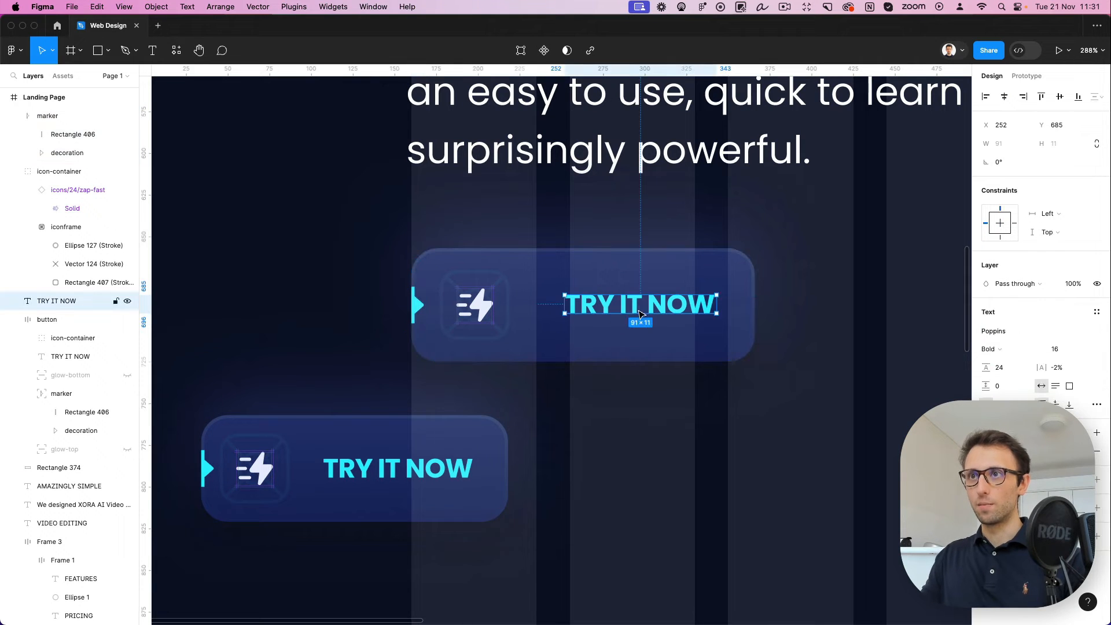
pyautogui.moveTo(644, 315); pyautogui.dragTo(615, 315)
pyautogui.click(735, 305)
pyautogui.moveTo(754, 305); pyautogui.dragTo(720, 305)
# Delete the reference TRY IT NOW button below the rebuilt one
pyautogui.scroll(-2, 720, 305)
pyautogui.click(376, 463)
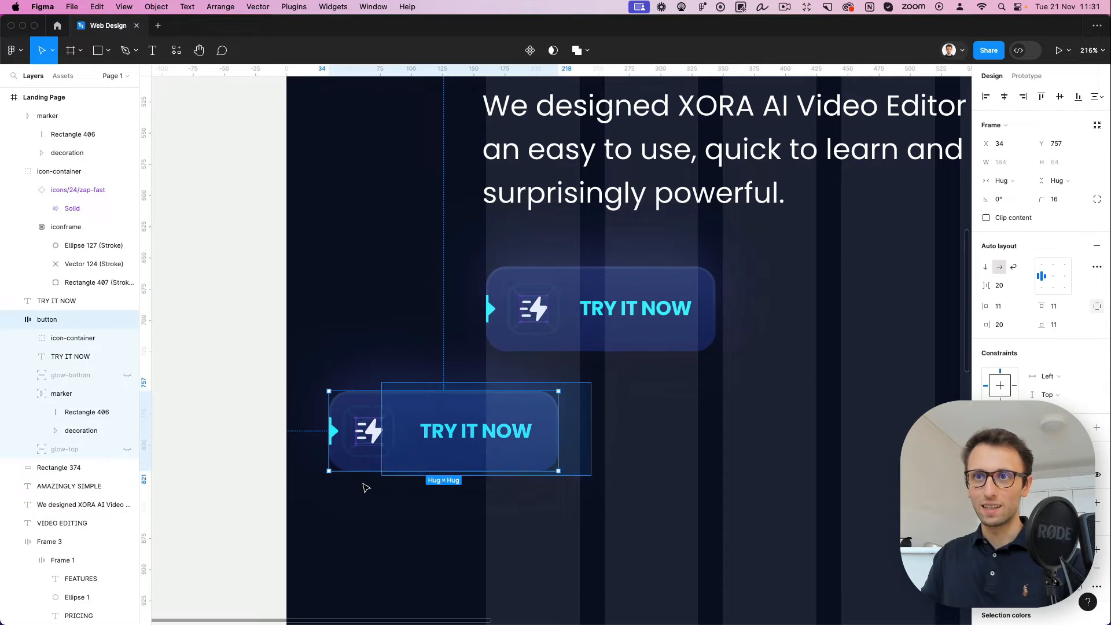
pyautogui.press('Delete')
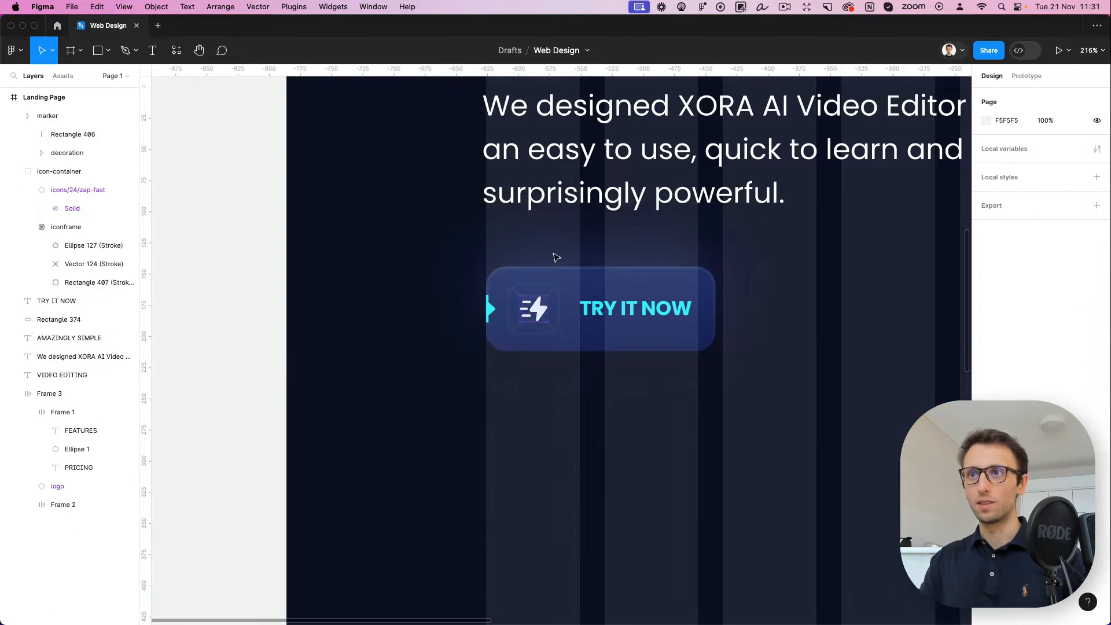
# Wrap the icon, text and marker in an auto layout, and wrap that frame with the background rectangle in a second auto layout
pyautogui.click(539, 305)
pyautogui.keyDown('shift'); pyautogui.click(619, 311); pyautogui.keyUp('shift')
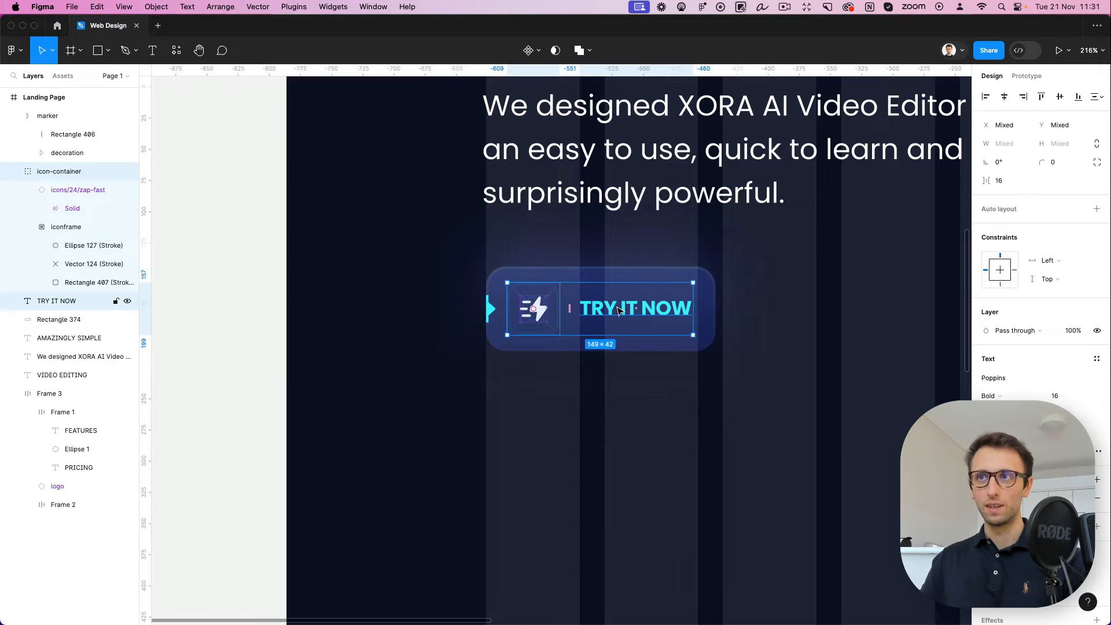
pyautogui.keyDown('shift'); pyautogui.click(489, 309); pyautogui.keyUp('shift')
pyautogui.hotkey('shift', 'a')
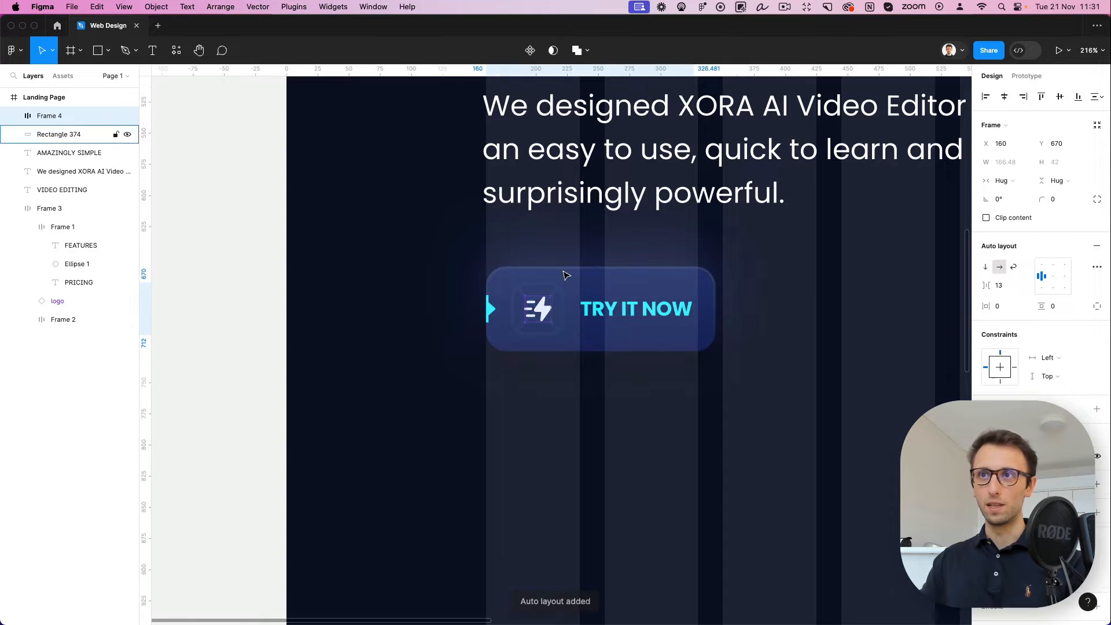
pyautogui.keyDown('shift'); pyautogui.click(587, 274); pyautogui.keyUp('shift')
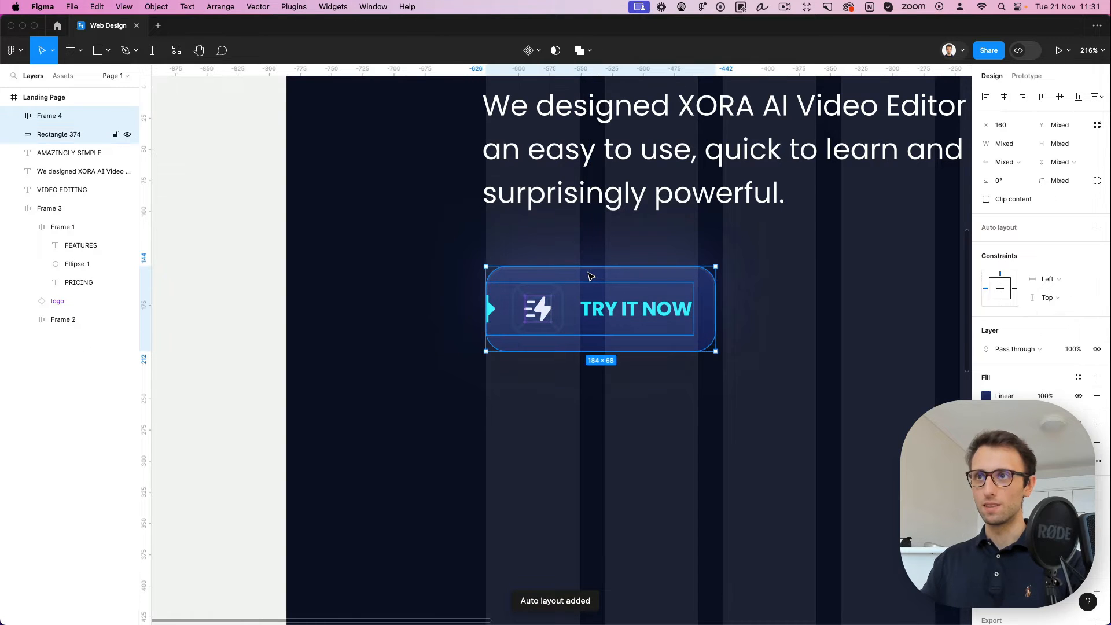
pyautogui.hotkey('shift', 'a')
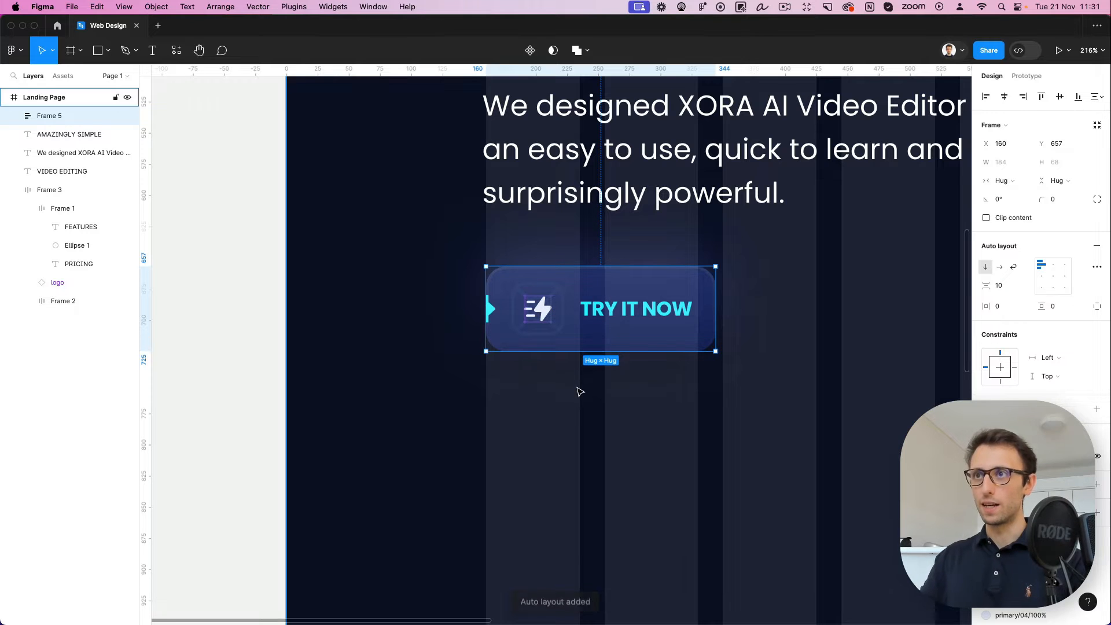
pyautogui.scroll(-3, 578, 390)
pyautogui.click(629, 354)
# Paste the copied hero image group, 1231 × 1231, onto the Landing Page frame at X 382, Y -124
pyautogui.scroll(-5, 585, 323)
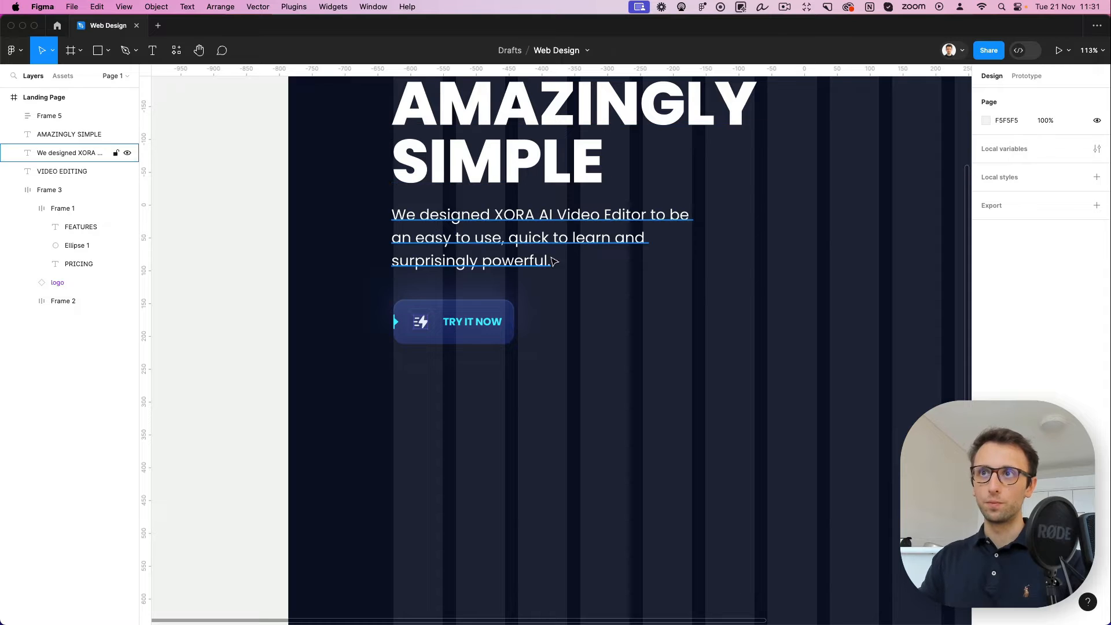
pyautogui.scroll(-4, 551, 258)
pyautogui.scroll(-3, 555, 270)
pyautogui.hscroll(3, 637, 275)
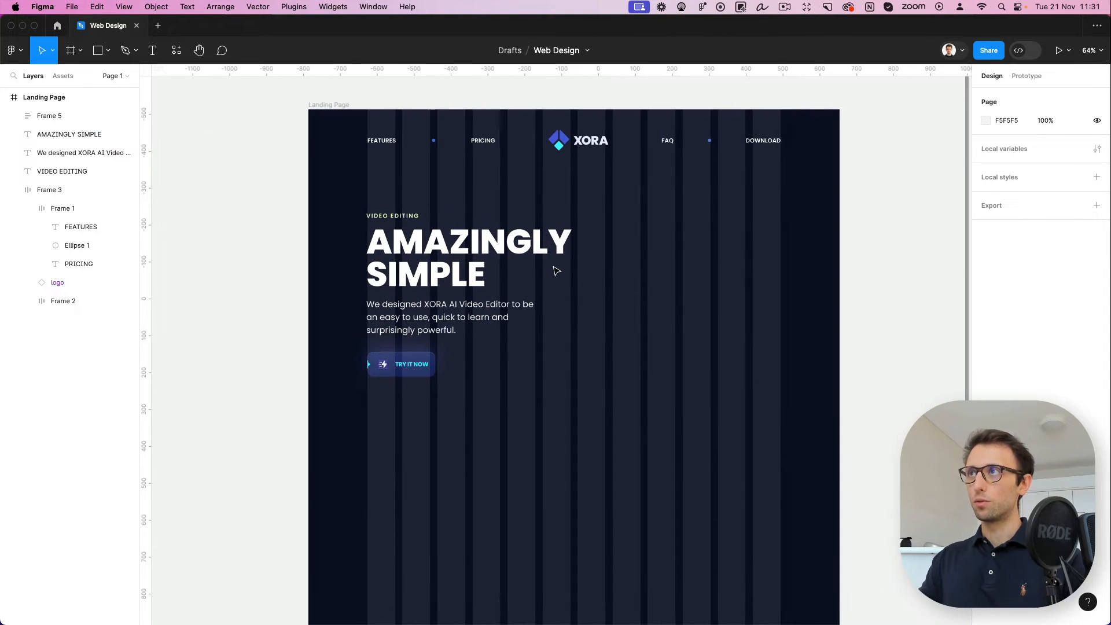
pyautogui.press('super+Tab')
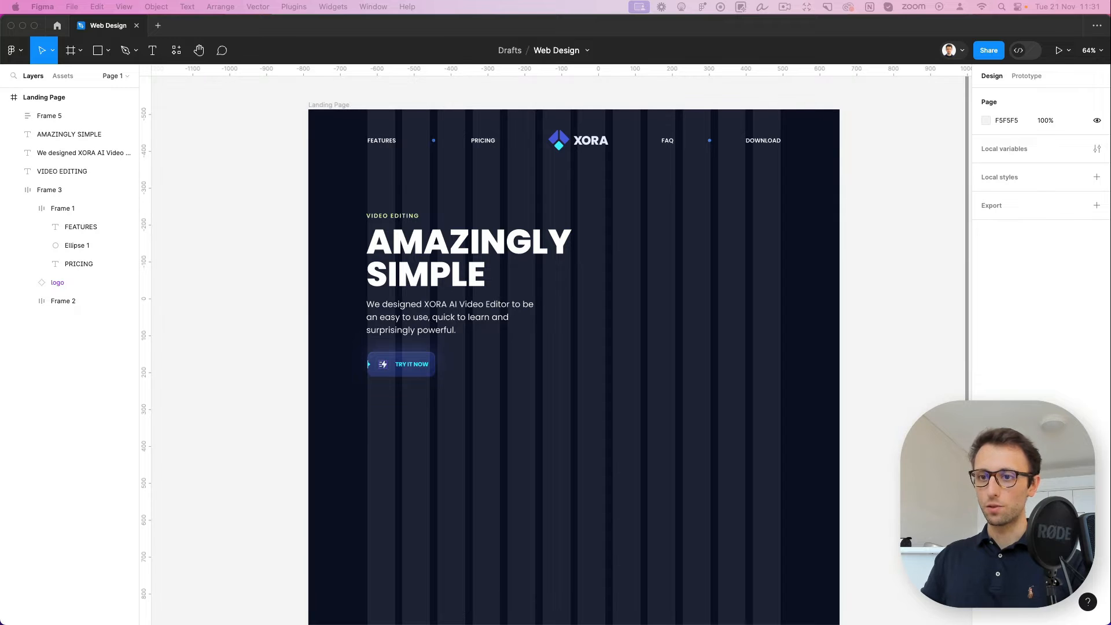
pyautogui.click(591, 425)
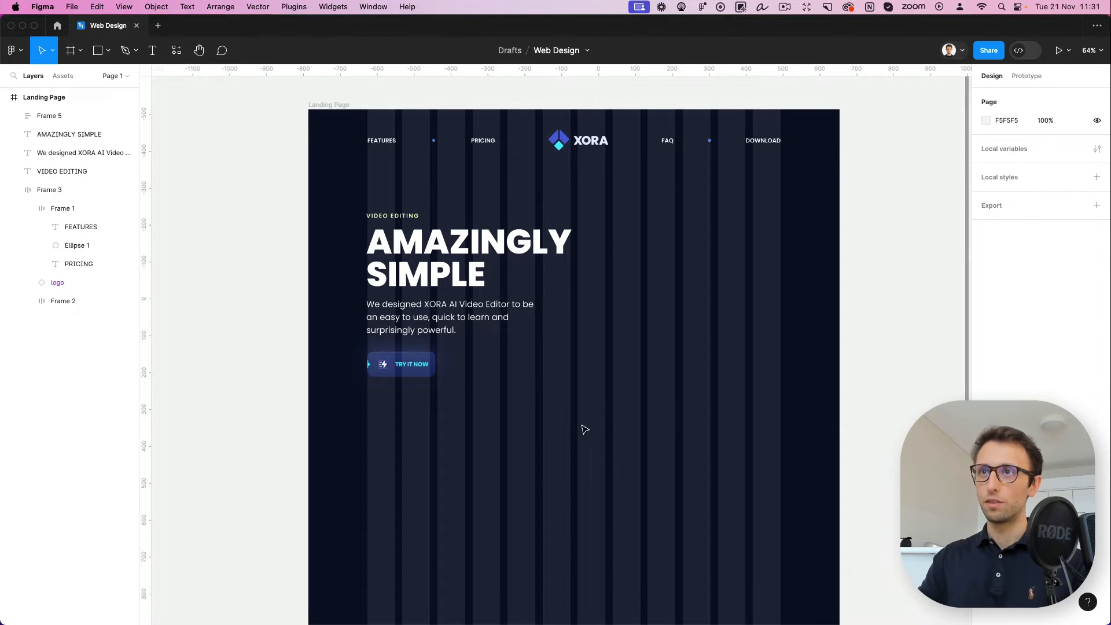
pyautogui.click(582, 426)
pyautogui.press('super+v')
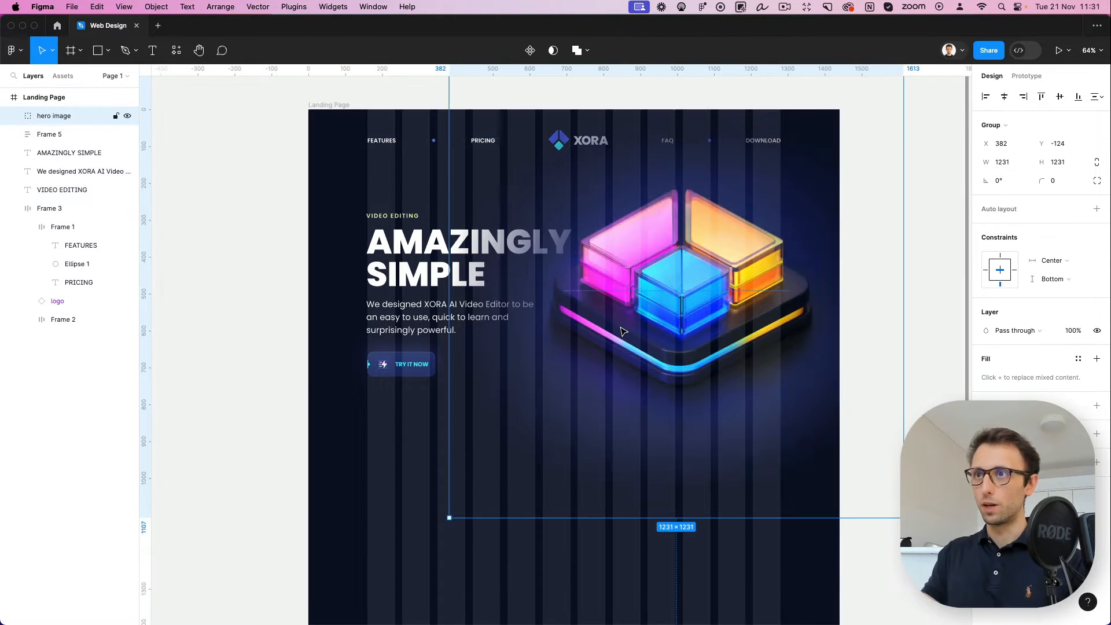
# Send the hero image group to the back of the Landing Page layers and reposition it at X 386, Y -53
pyautogui.moveTo(646, 322); pyautogui.dragTo(652, 338)
pyautogui.moveTo(58, 120); pyautogui.dragTo(61, 335)
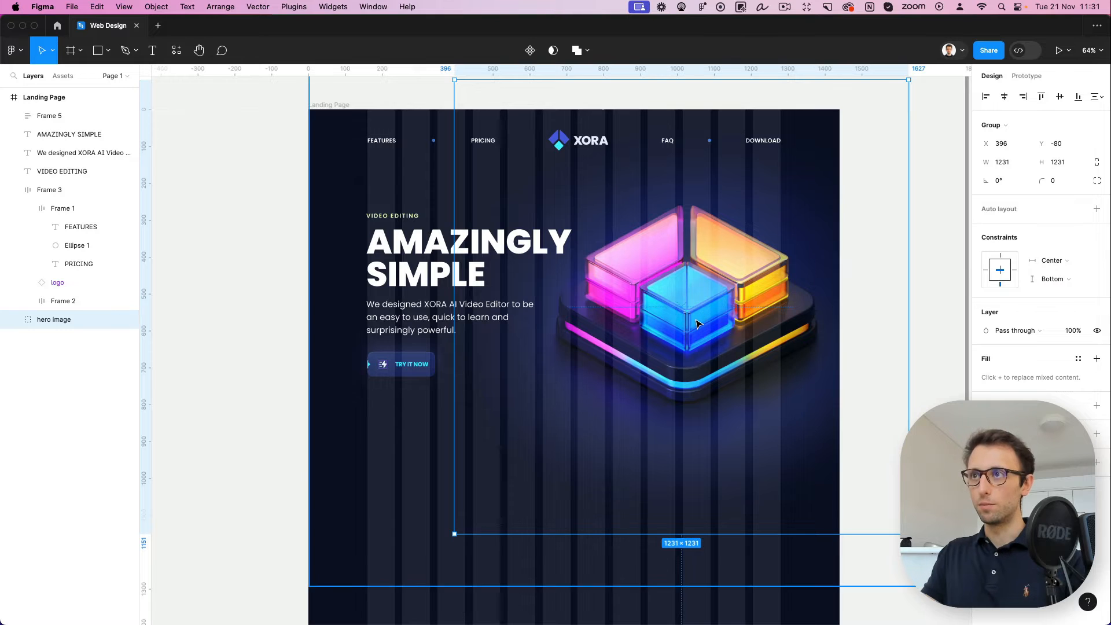
pyautogui.scroll(-3, 702, 317)
pyautogui.moveTo(699, 322); pyautogui.dragTo(695, 328)
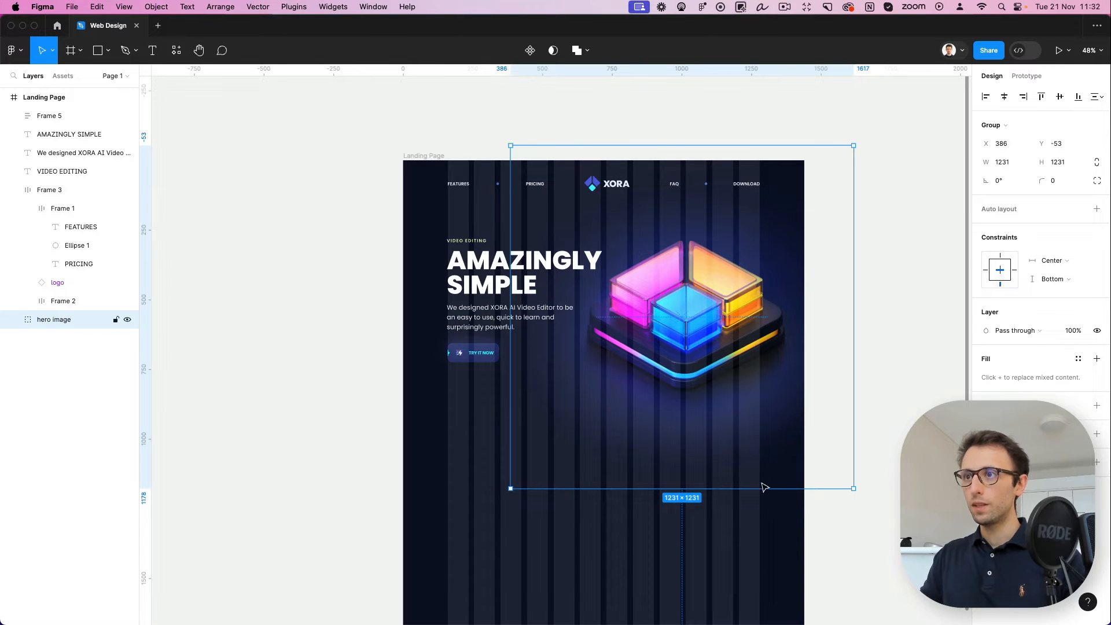
# Lock the hero image group at its 1231 × 1231 size, undoing any accidental resize
pyautogui.moveTo(756, 488); pyautogui.dragTo(756, 461)
pyautogui.press('super+z')
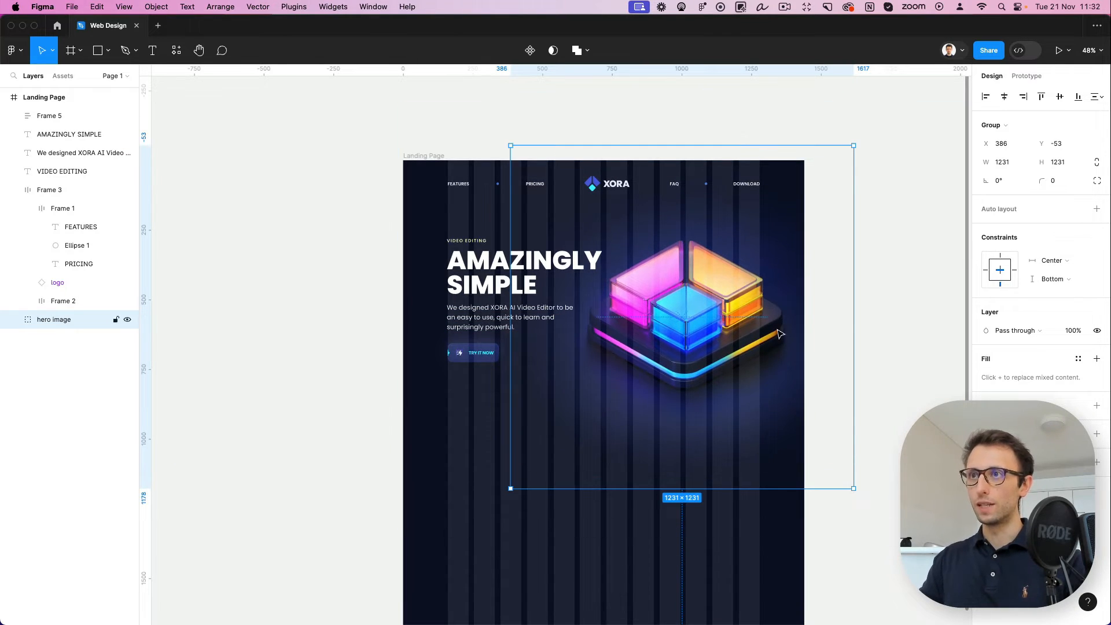
pyautogui.click(115, 320)
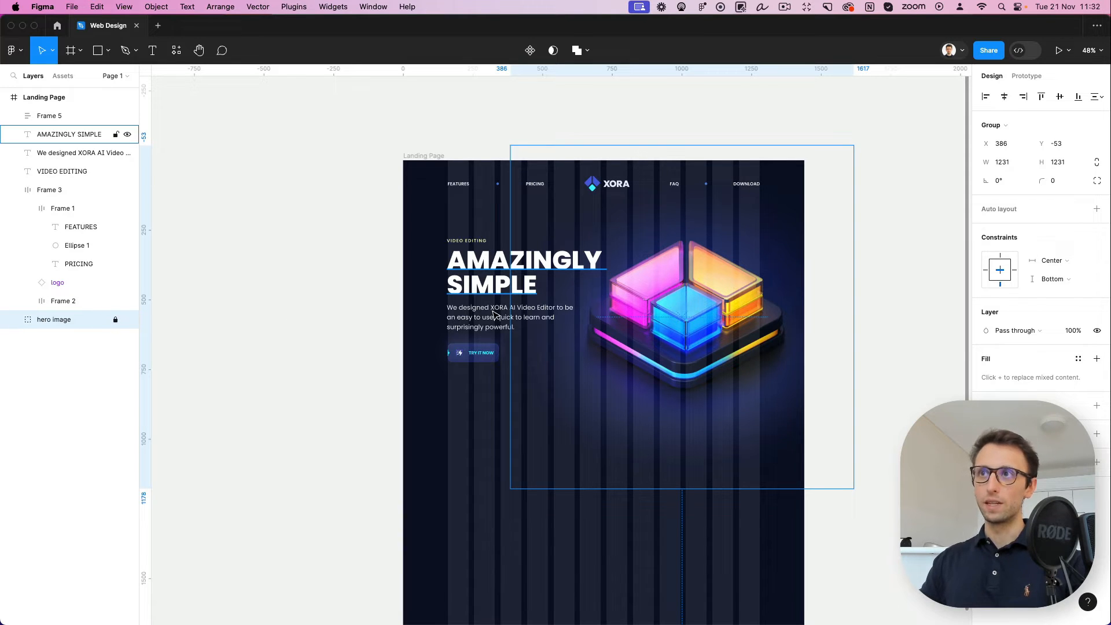
pyautogui.click(885, 311)
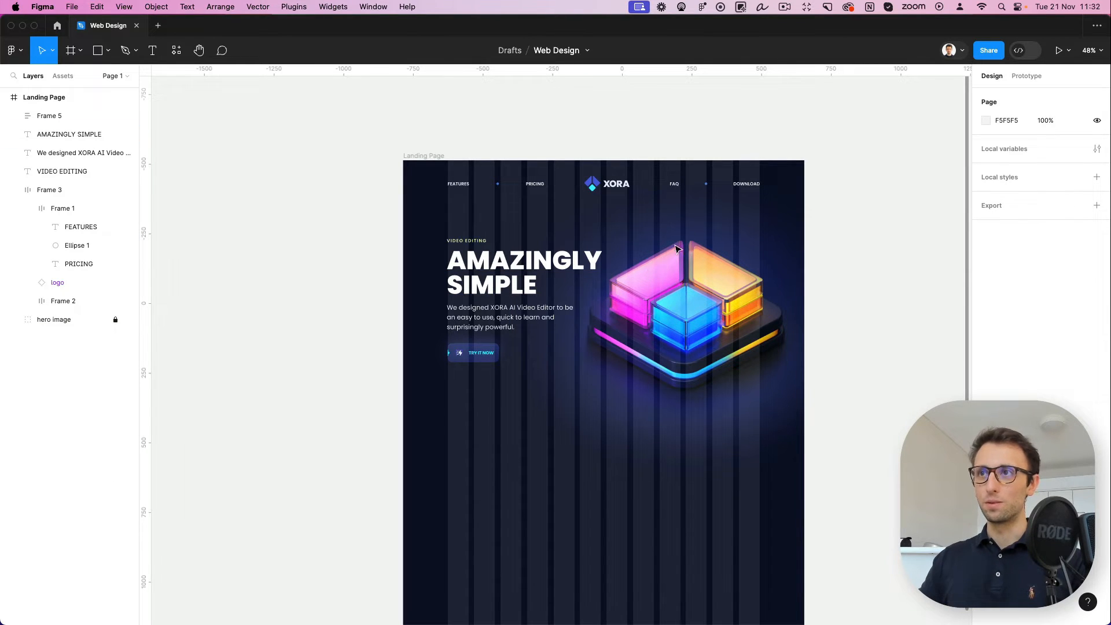
pyautogui.scroll(-2, 673, 245)
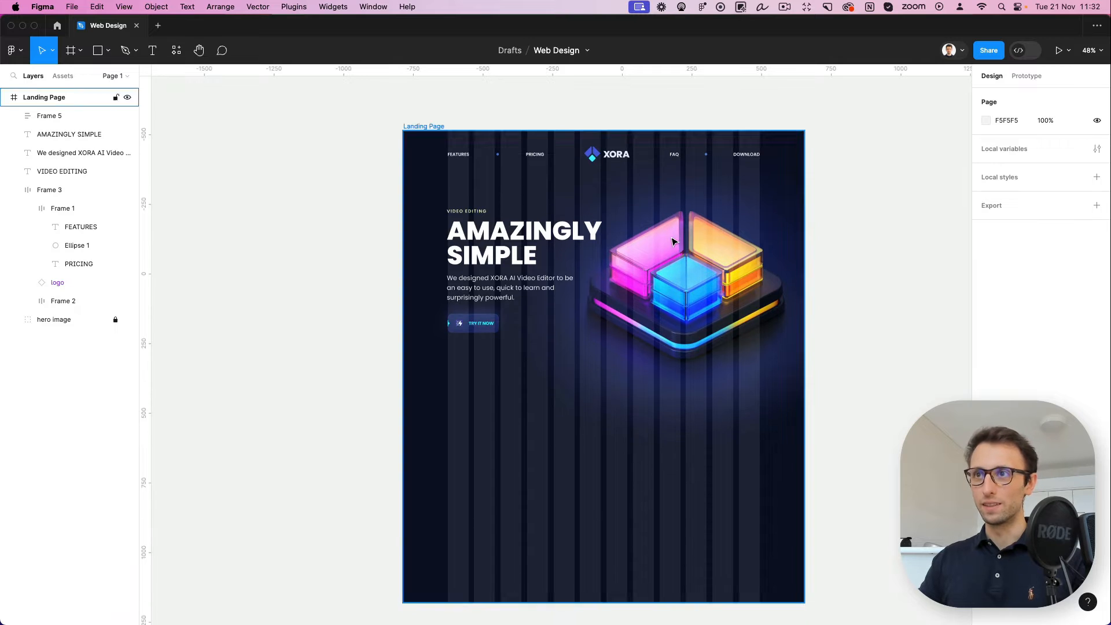
pyautogui.scroll(2, 674, 242)
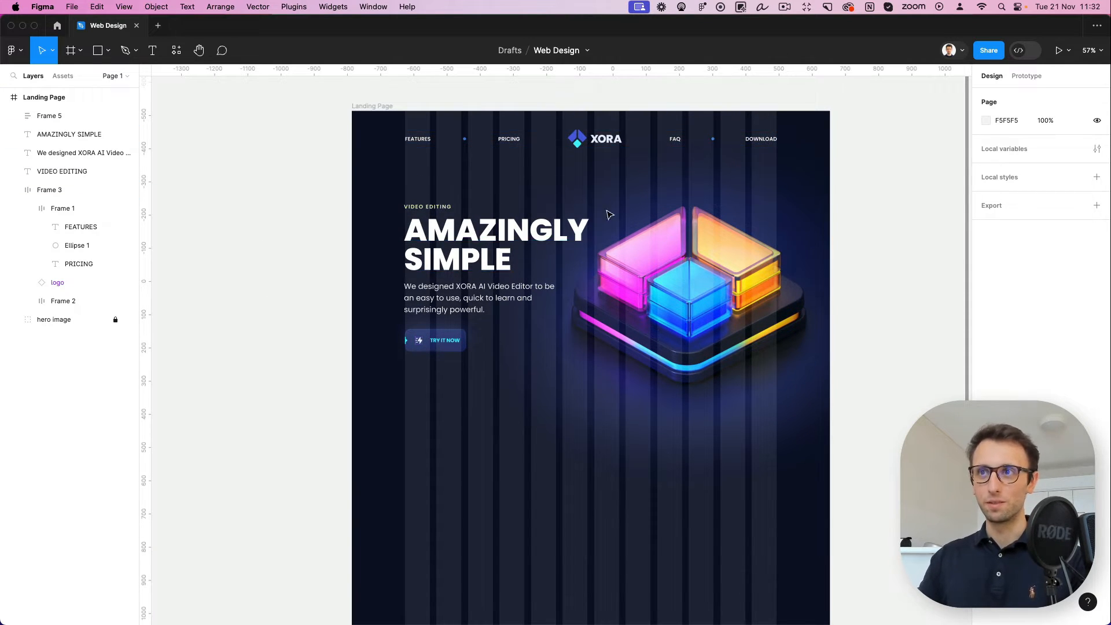
pyautogui.click(790, 10)
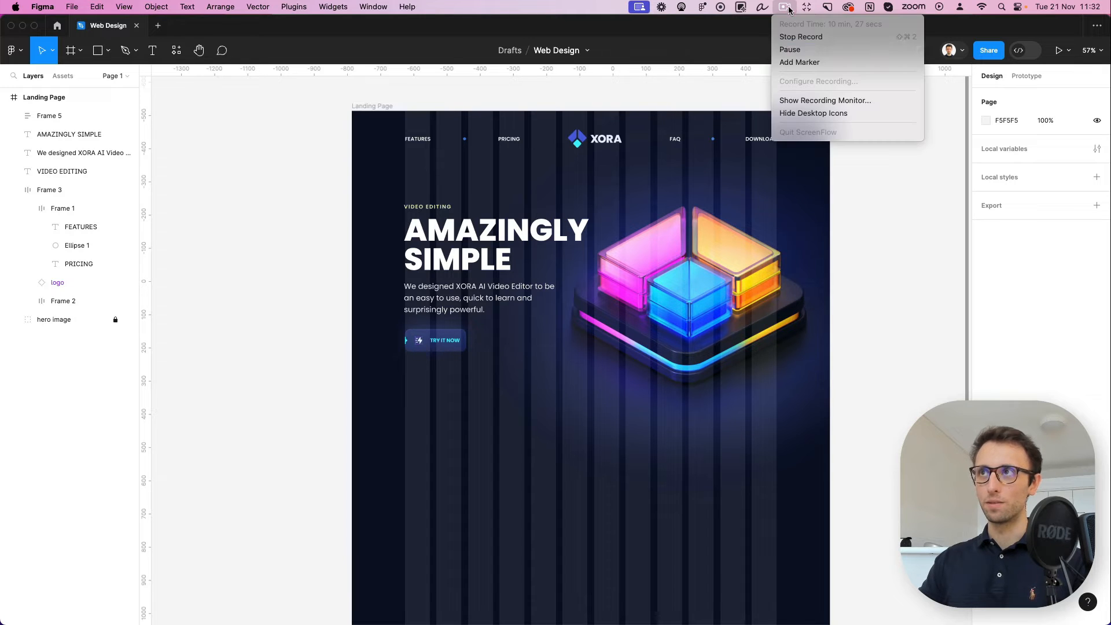
pyautogui.click(802, 48)
# Draw a 1120 × 685 rectangle across all 12 columns below the hero section at X 160, Y 964
pyautogui.scroll(-5, 699, 193)
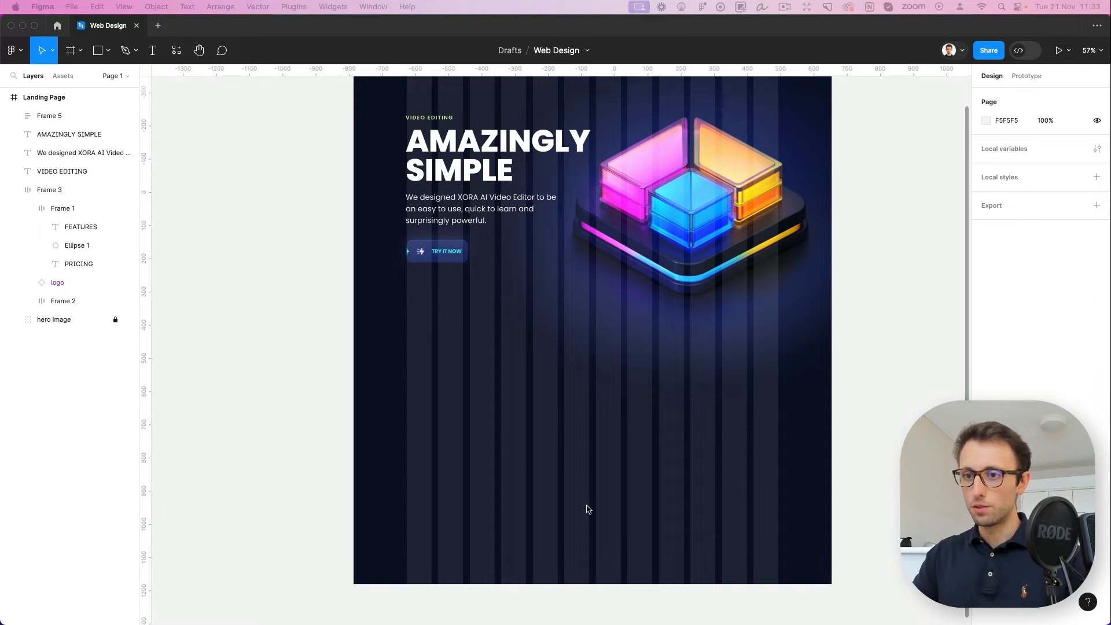
pyautogui.click(585, 487)
pyautogui.scroll(2, 585, 487)
pyautogui.press('r')
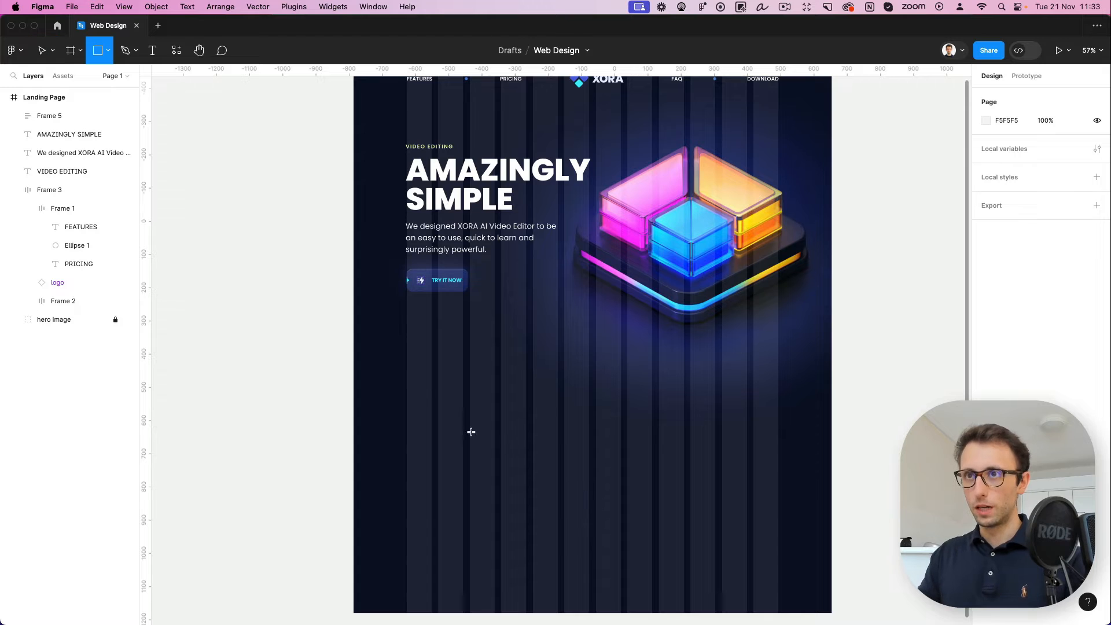
pyautogui.moveTo(407, 371)
pyautogui.mouseDown()
pyautogui.moveTo(736, 602)
pyautogui.moveTo(778, 598)
pyautogui.mouseUp()
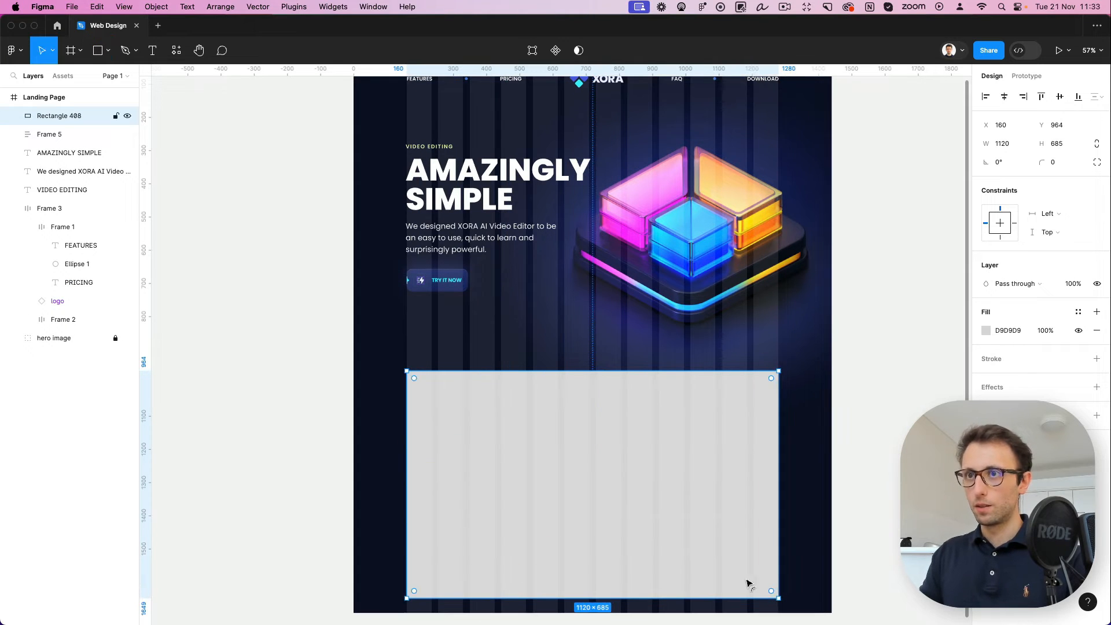
# Extend the bottom of the Landing Page frame to leave more space below the new rectangle
pyautogui.scroll(-3, 688, 521)
pyautogui.scroll(-5, 561, 407)
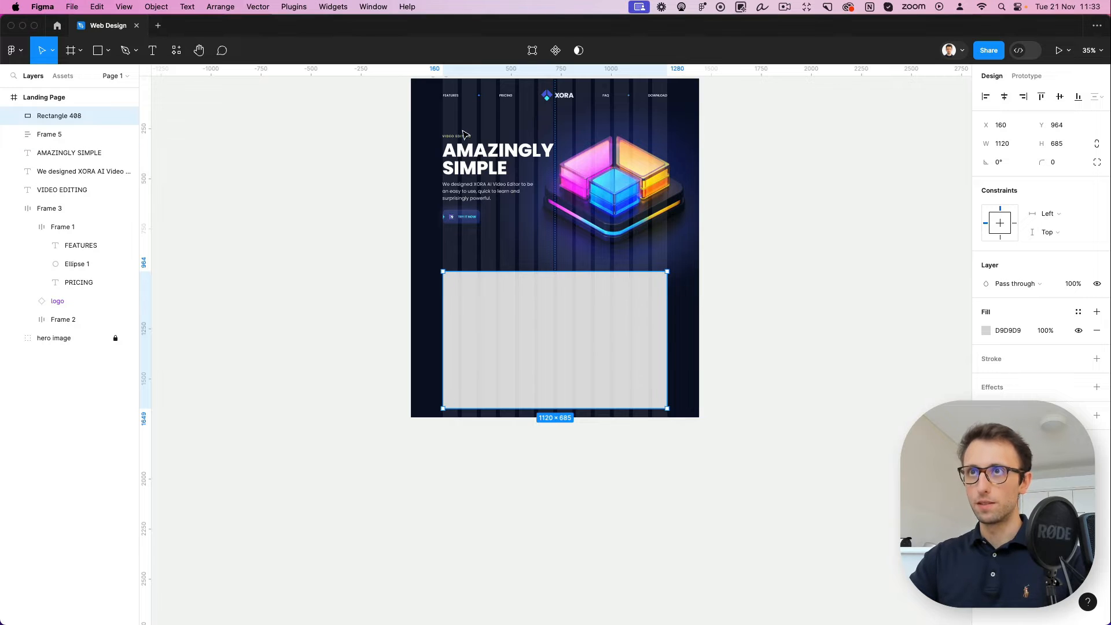
pyautogui.scroll(3, 457, 125)
pyautogui.click(424, 124)
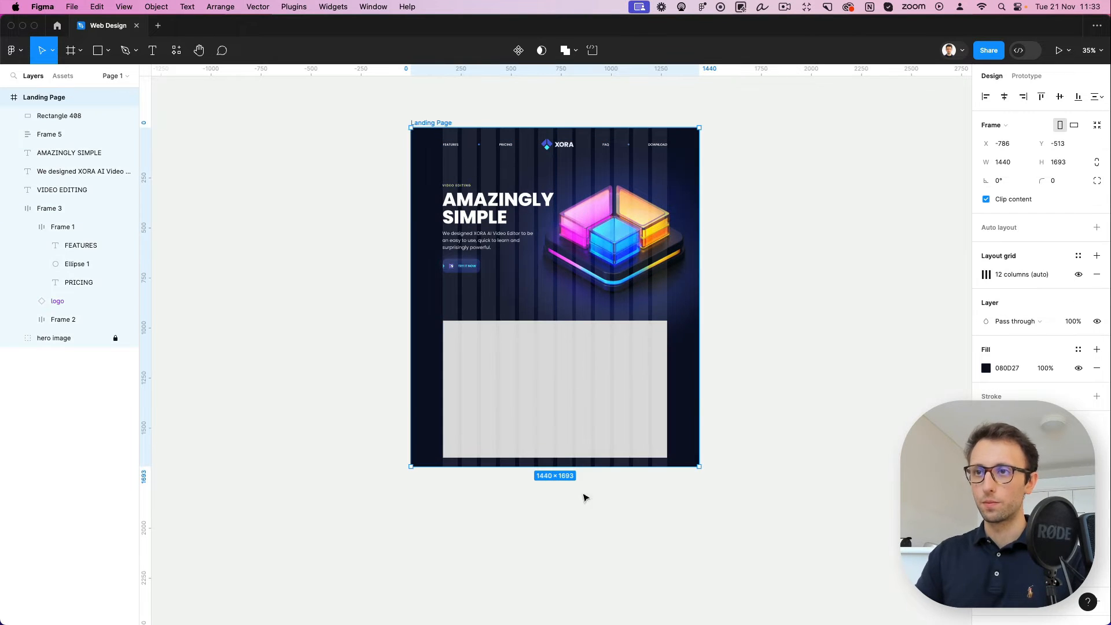
pyautogui.moveTo(567, 478); pyautogui.dragTo(567, 602)
pyautogui.click(719, 471)
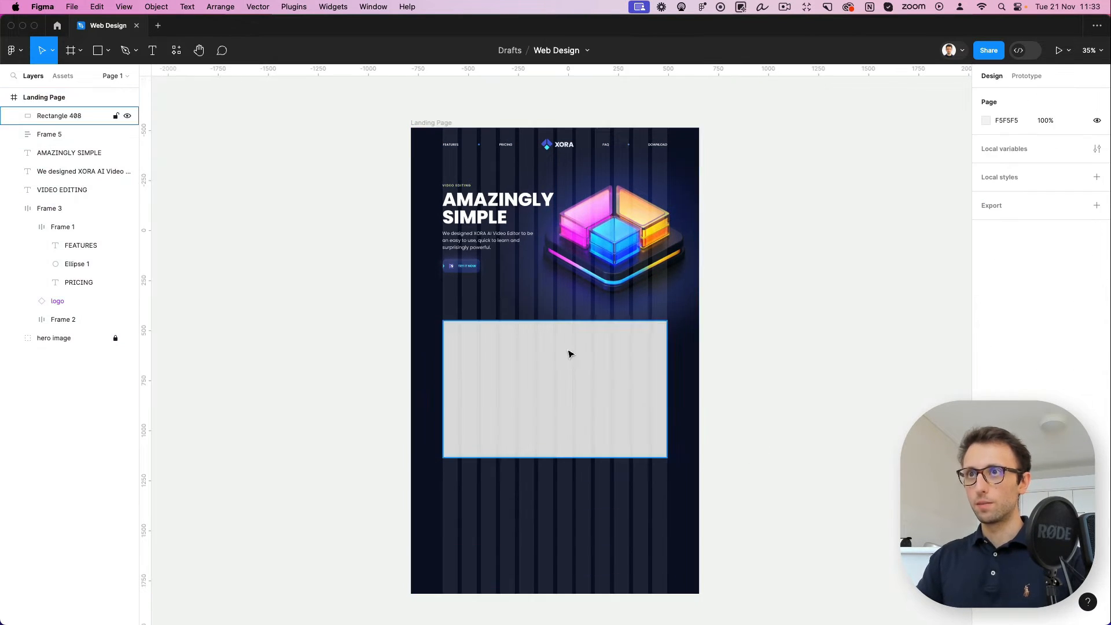
# Move the grey rectangle down to Y 991 and round its corners to 37
pyautogui.scroll(3, 571, 355)
pyautogui.scroll(1, 571, 354)
pyautogui.click(582, 362)
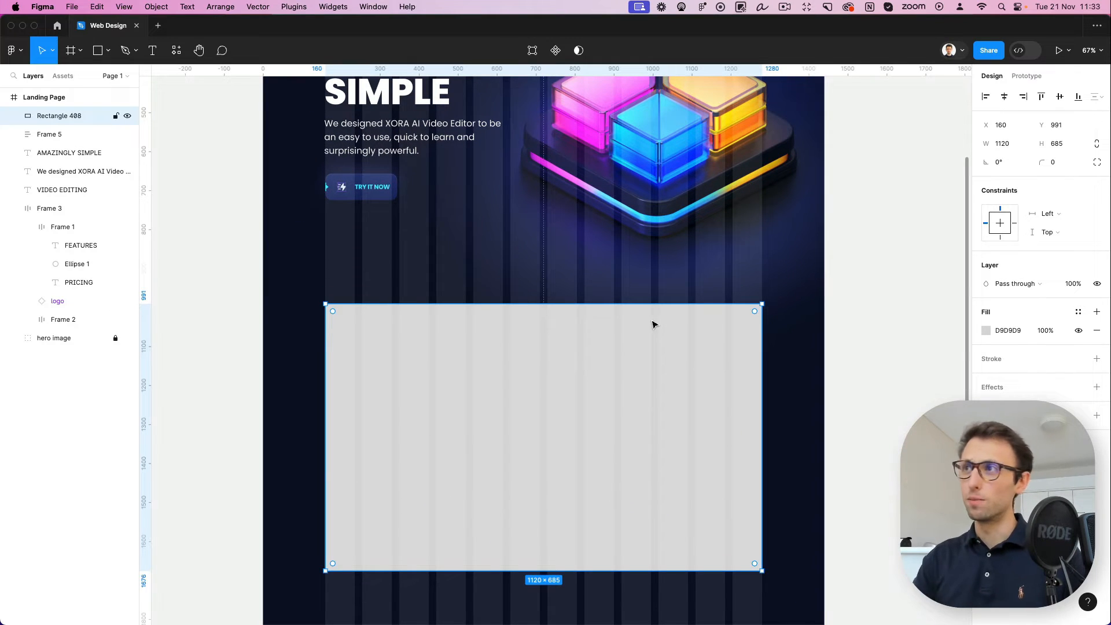
pyautogui.moveTo(1042, 162); pyautogui.dragTo(364, 159)
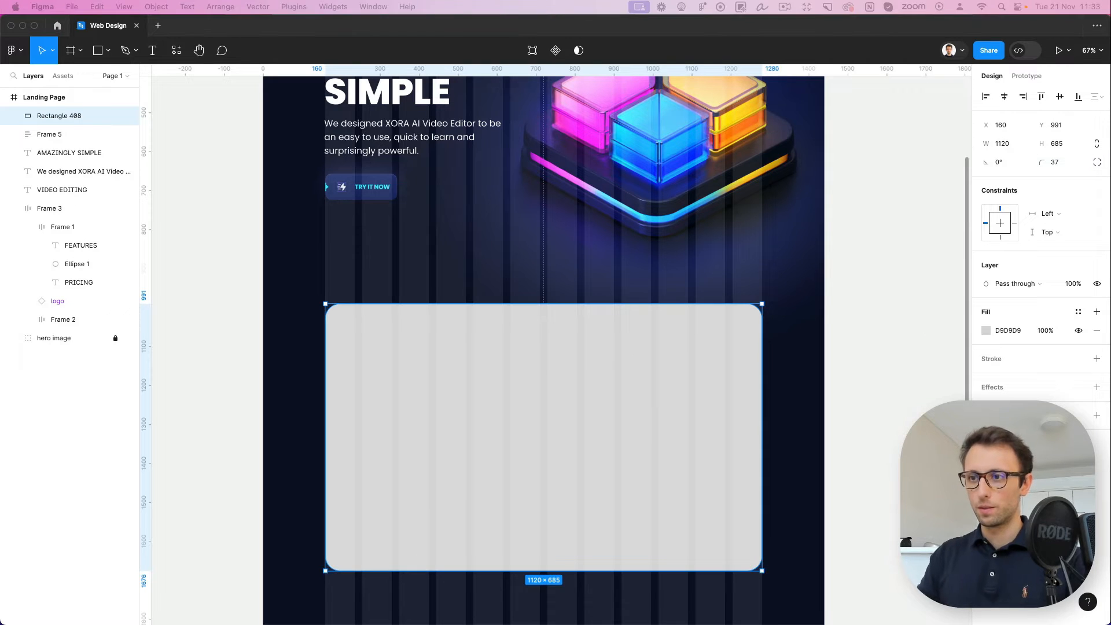
pyautogui.press('Escape')
# Paste the copied card style onto the rectangle: linear gradient fill, 334679 inside stroke of 2 and corner radius 40
pyautogui.click(618, 334)
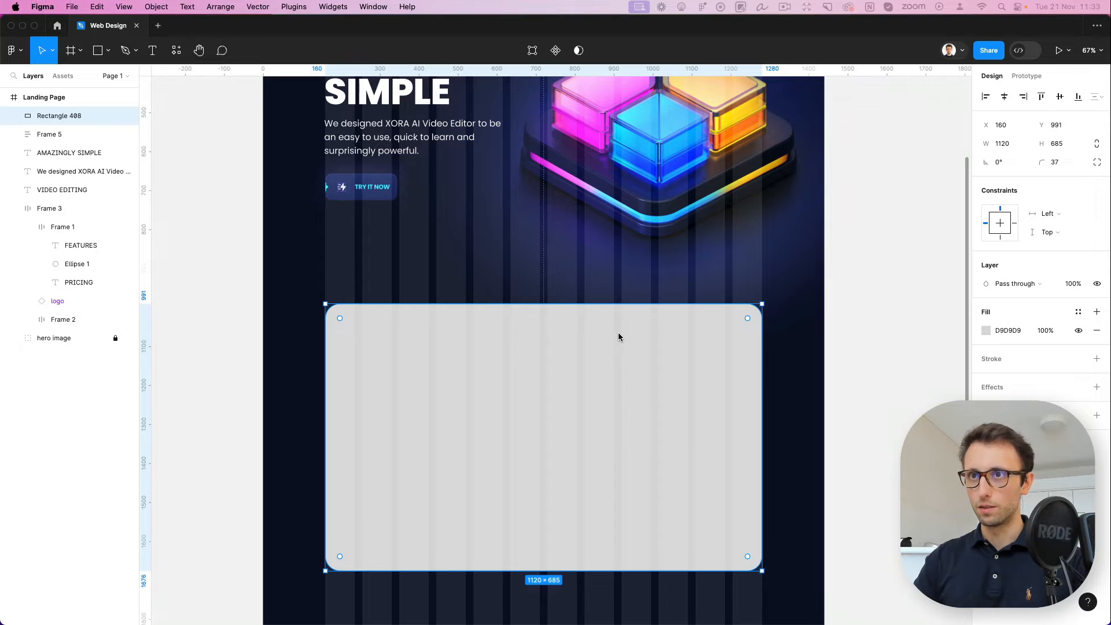
pyautogui.press('super+alt+v')
pyautogui.scroll(-1, 623, 356)
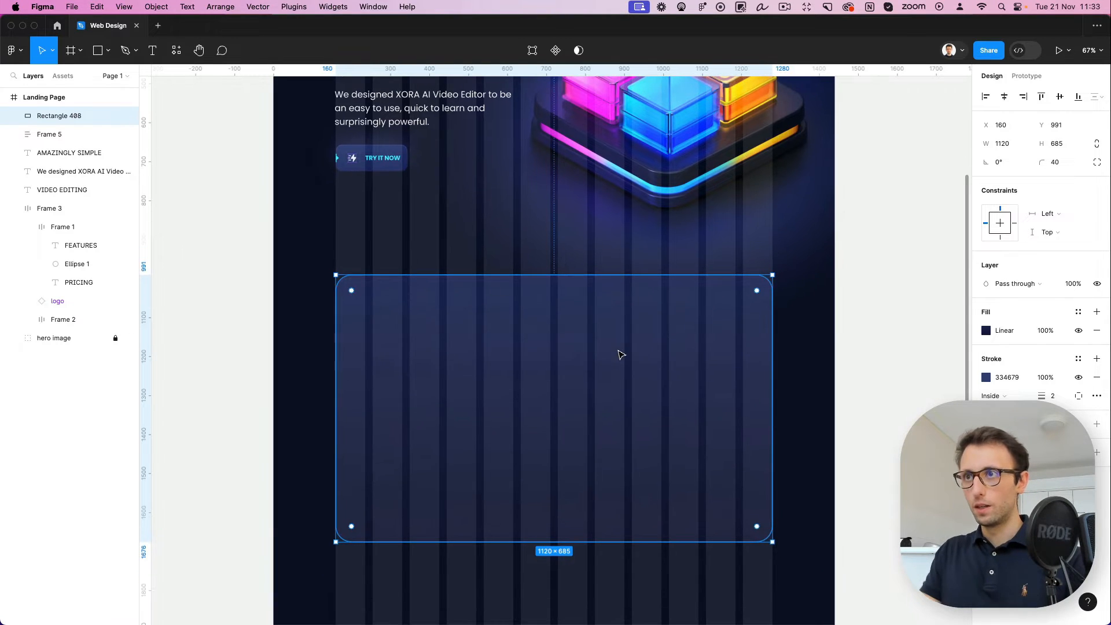
pyautogui.press('Escape')
pyautogui.scroll(-2, 779, 353)
pyautogui.scroll(5, 557, 347)
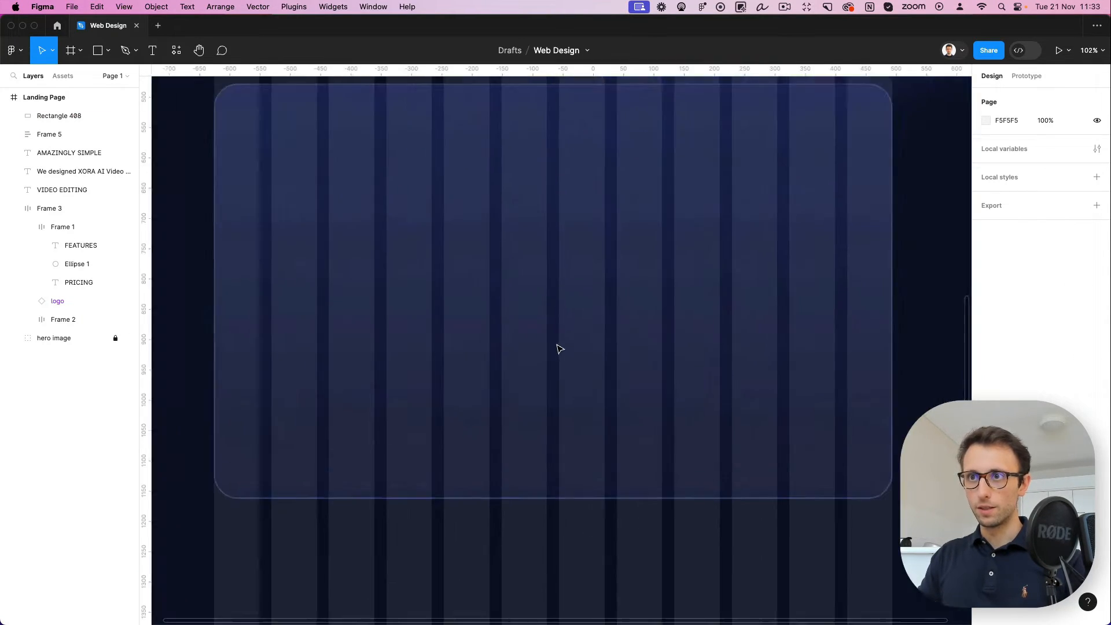
# Examine the card rectangle's linear gradient fill and its stroke colour
pyautogui.scroll(-4, 558, 344)
pyautogui.click(557, 342)
pyautogui.click(986, 331)
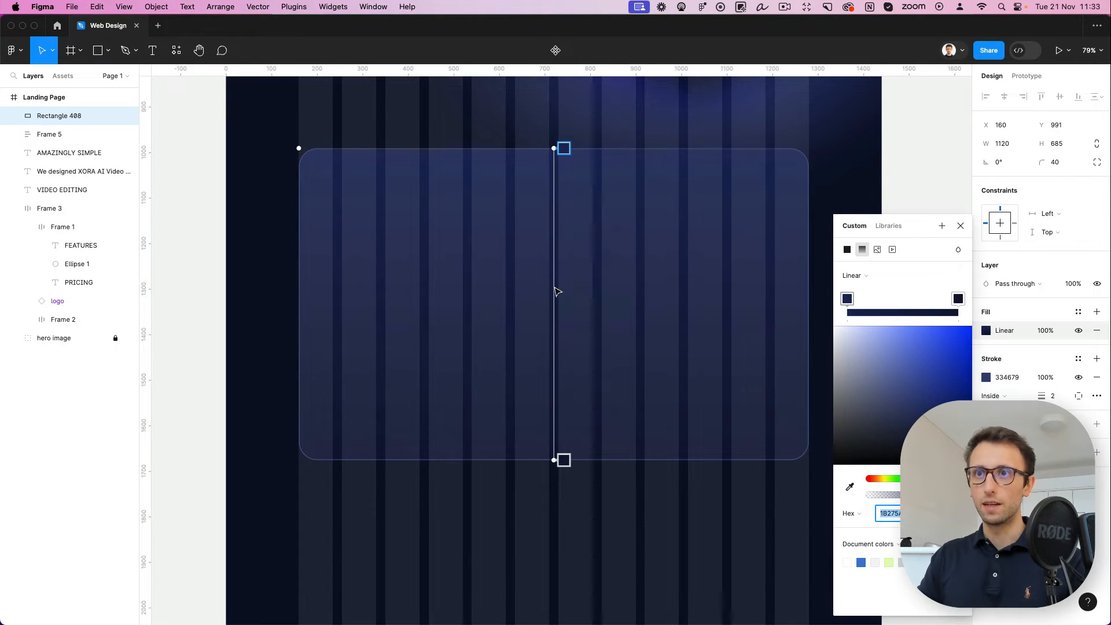
pyautogui.scroll(3, 528, 321)
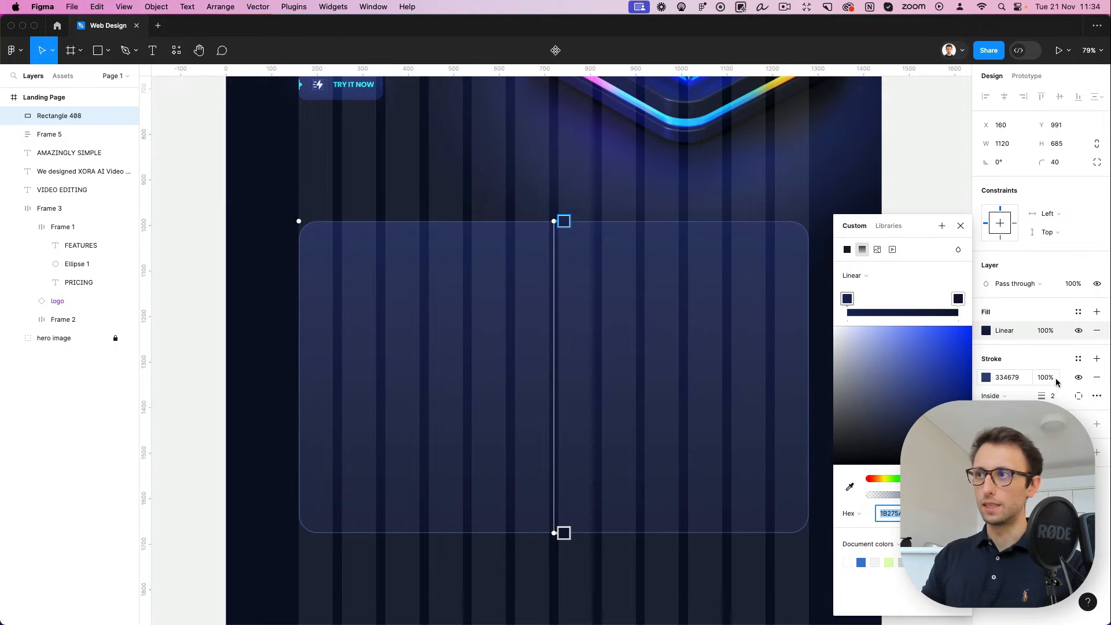
pyautogui.click(987, 378)
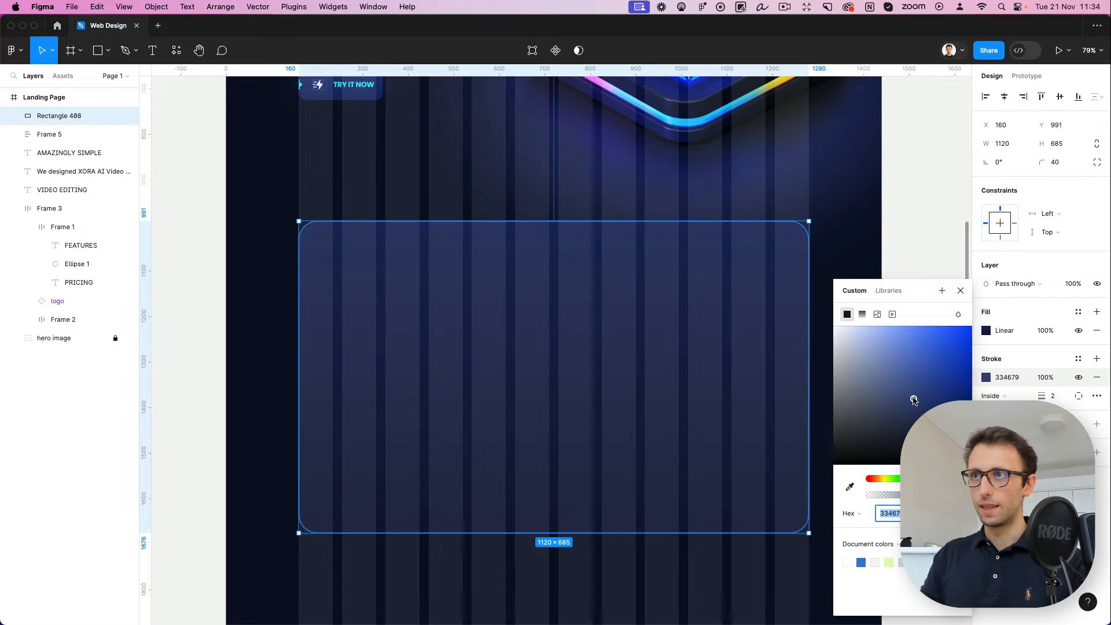
pyautogui.moveTo(914, 400)
pyautogui.mouseDown()
pyautogui.moveTo(871, 360)
pyautogui.moveTo(854, 371)
pyautogui.mouseUp()
pyautogui.click(841, 244)
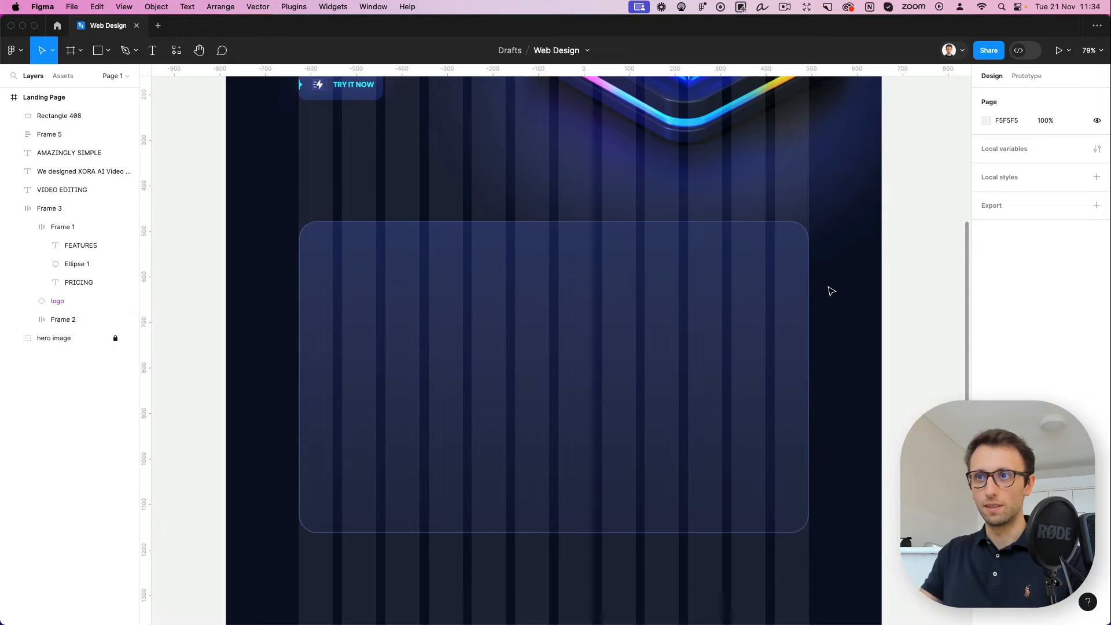
# Duplicate the AMAZINGLY SIMPLE hero heading into the card at X 220, Y 1115
pyautogui.scroll(2, 631, 279)
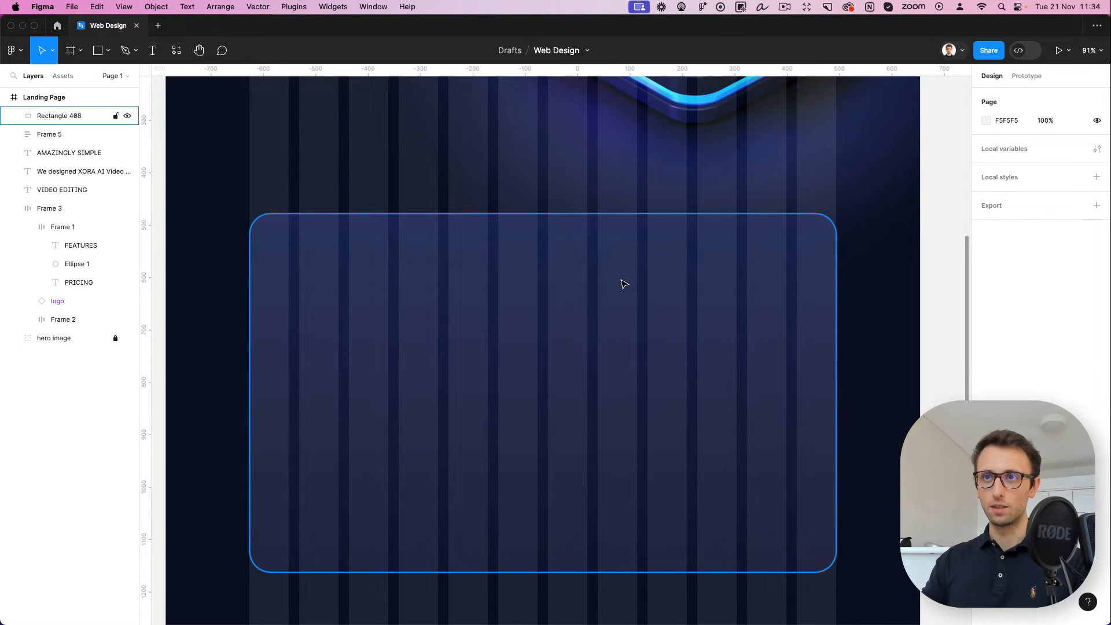
pyautogui.click(624, 284)
pyautogui.scroll(-3, 581, 299)
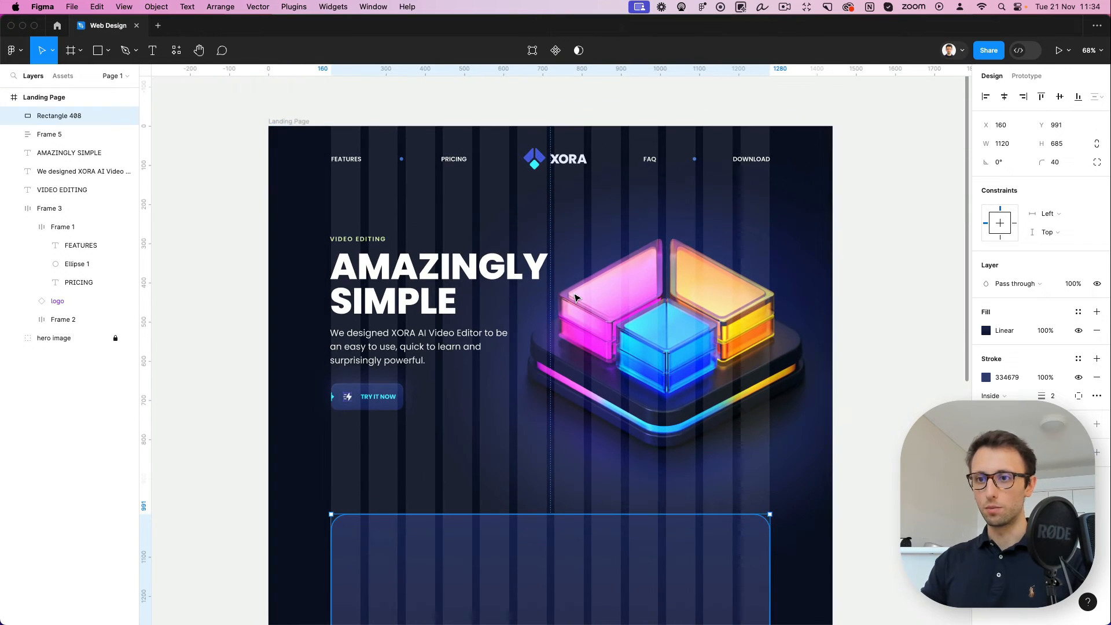
pyautogui.scroll(-3, 574, 298)
pyautogui.moveTo(394, 209); pyautogui.dragTo(422, 523)
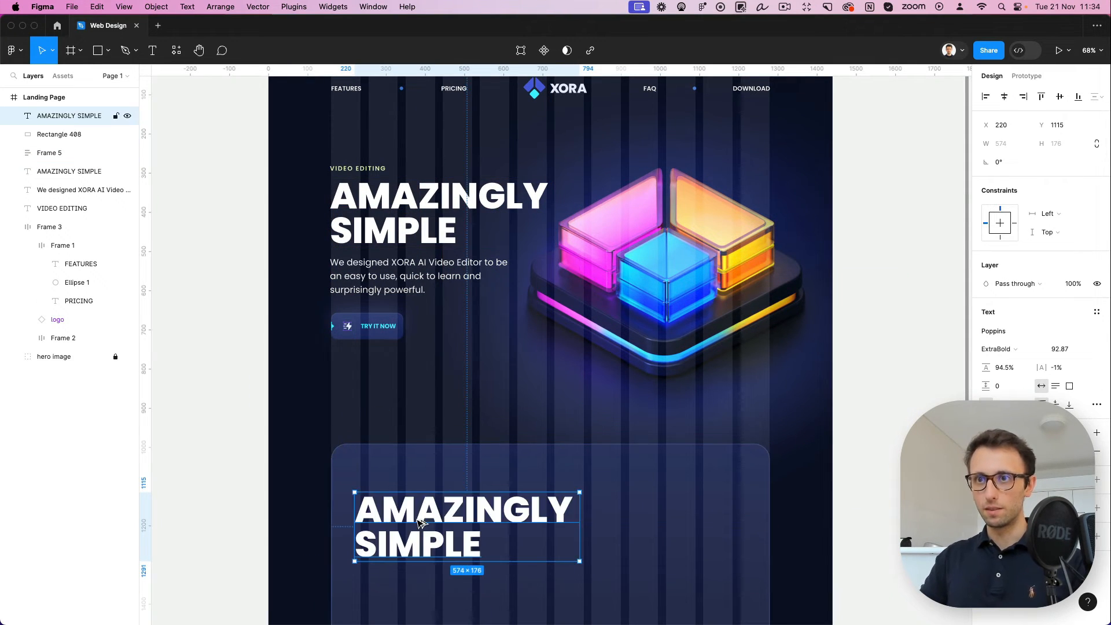
# Reduce the duplicated heading's font size to 62.87
pyautogui.scroll(-5, 422, 523)
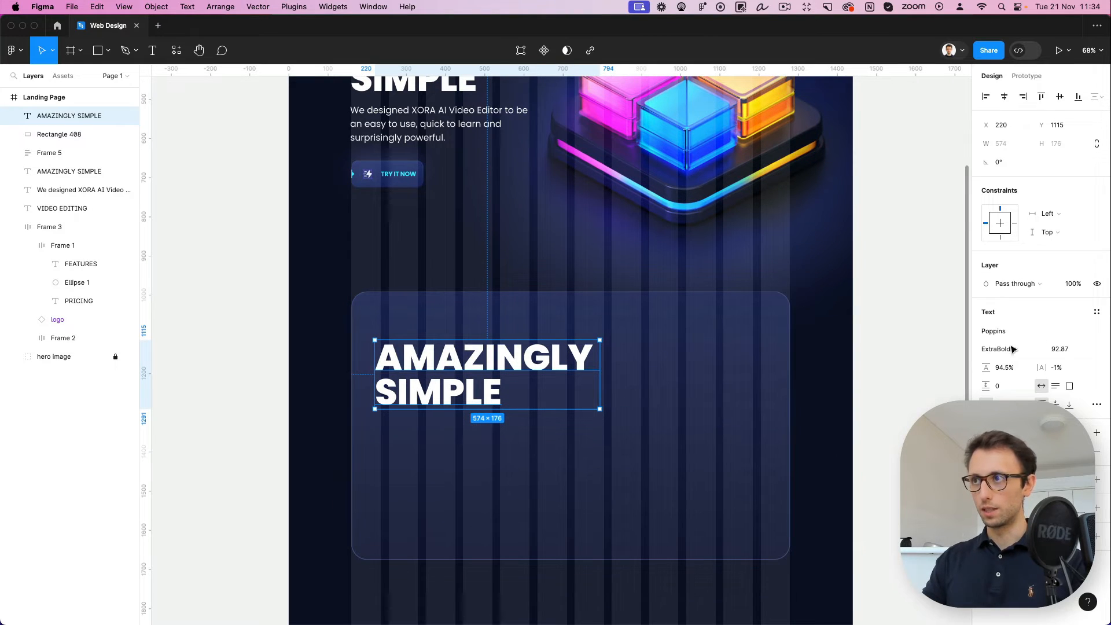
pyautogui.click(1054, 348)
pyautogui.hotkey('shift', 'Down')
pyautogui.hotkey('shift', 'Down')
pyautogui.hotkey('shift', 'Down')
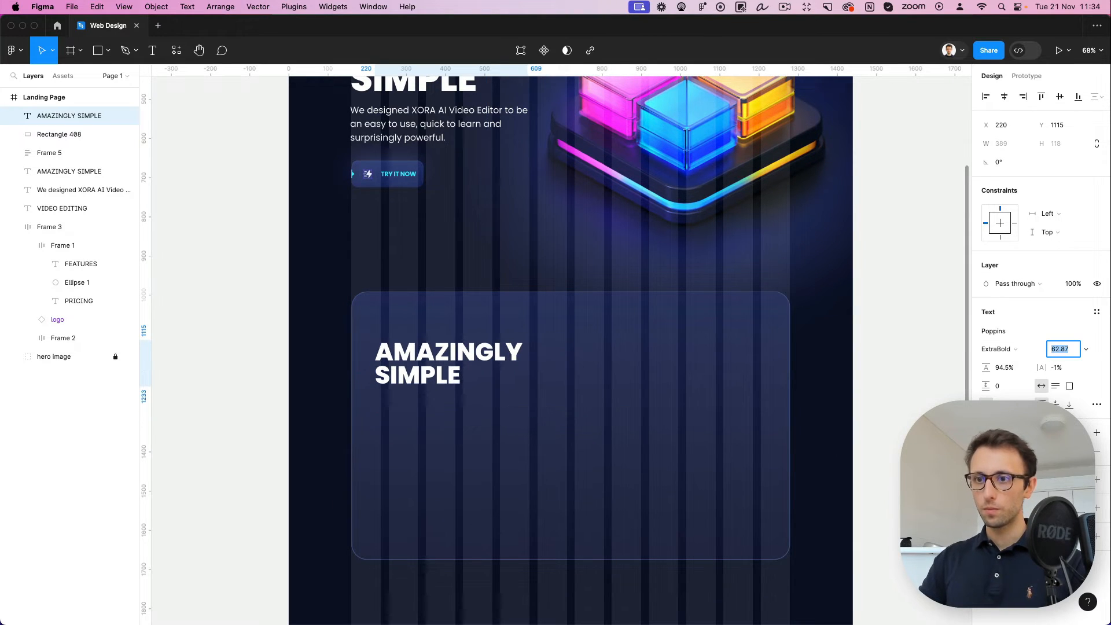
# Replace the duplicated heading's text with "Work smarter not harder", split over two lines after "smarter"
pyautogui.doubleClick(420, 359)
pyautogui.write('W')
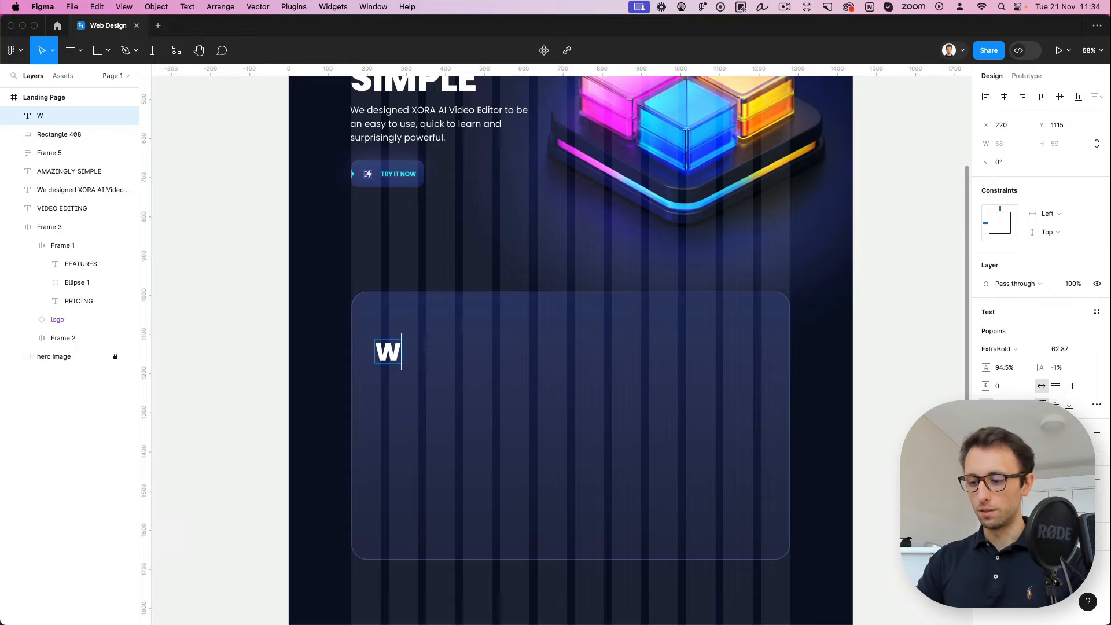
pyautogui.write('ork smarter')
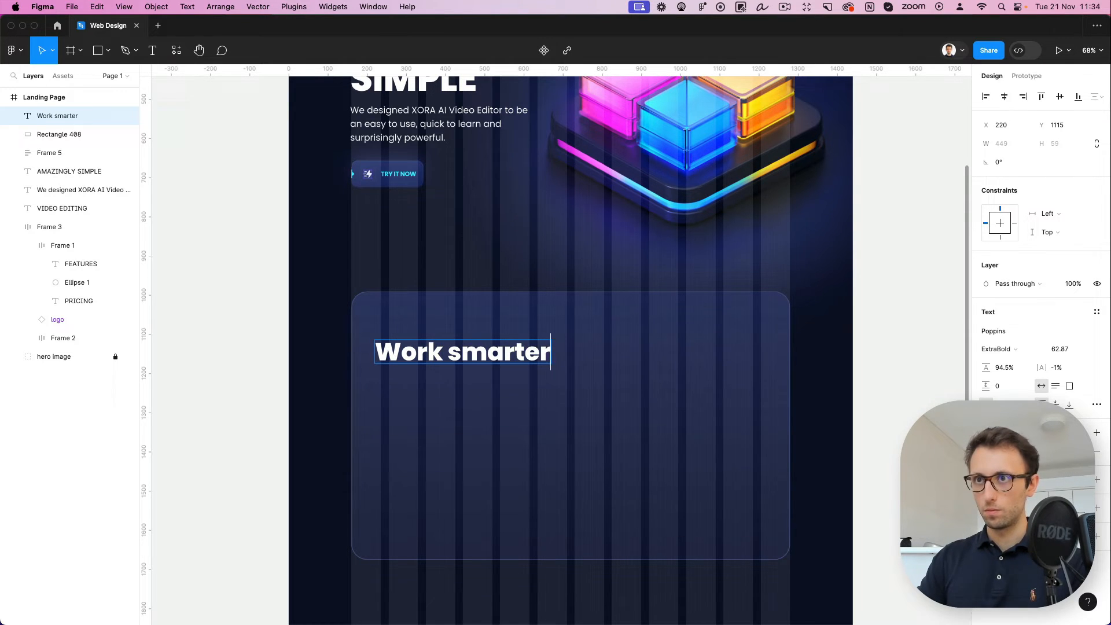
pyautogui.press('Return')
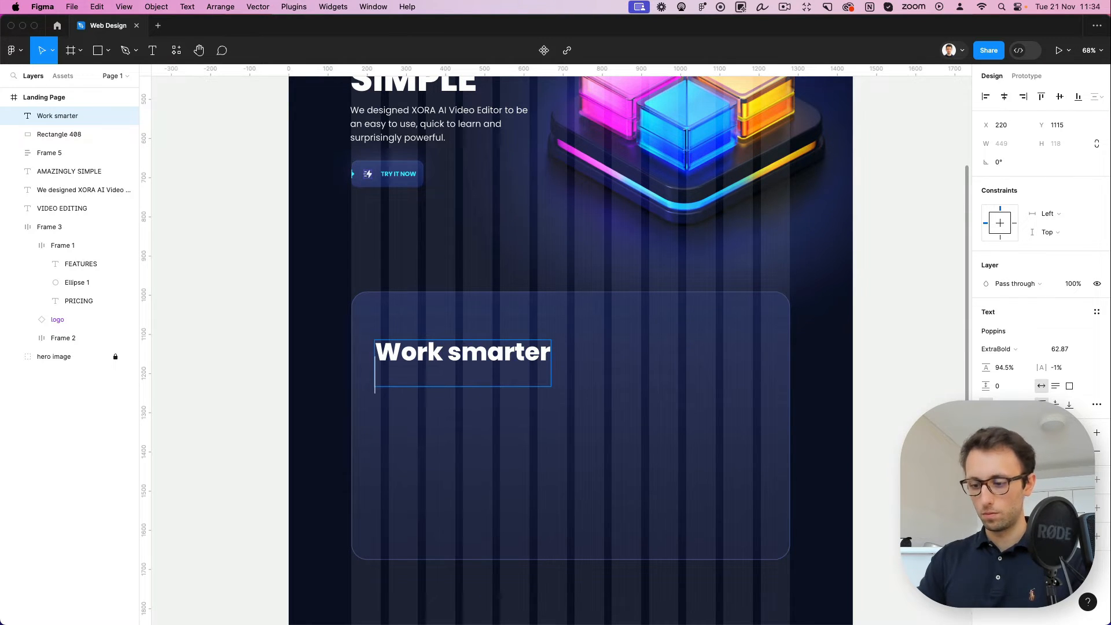
pyautogui.write('not harder')
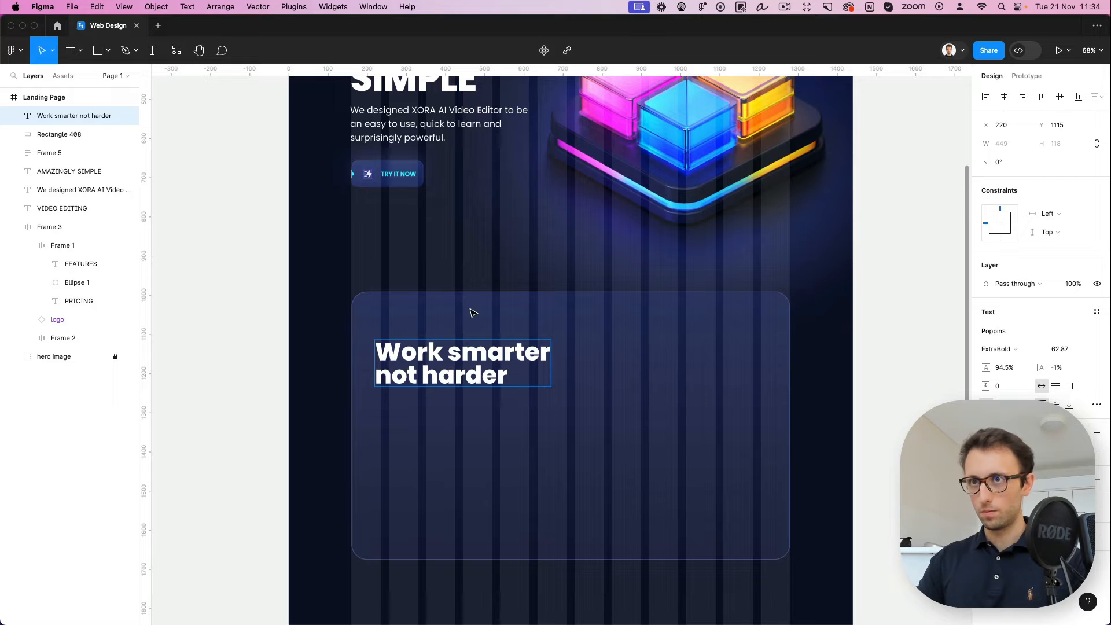
pyautogui.press('Escape')
# Reduce the "Work smarter not harder" heading's font size to 42.87
pyautogui.click(1060, 348)
pyautogui.hotkey('shift', 'Down')
pyautogui.hotkey('shift', 'Down')
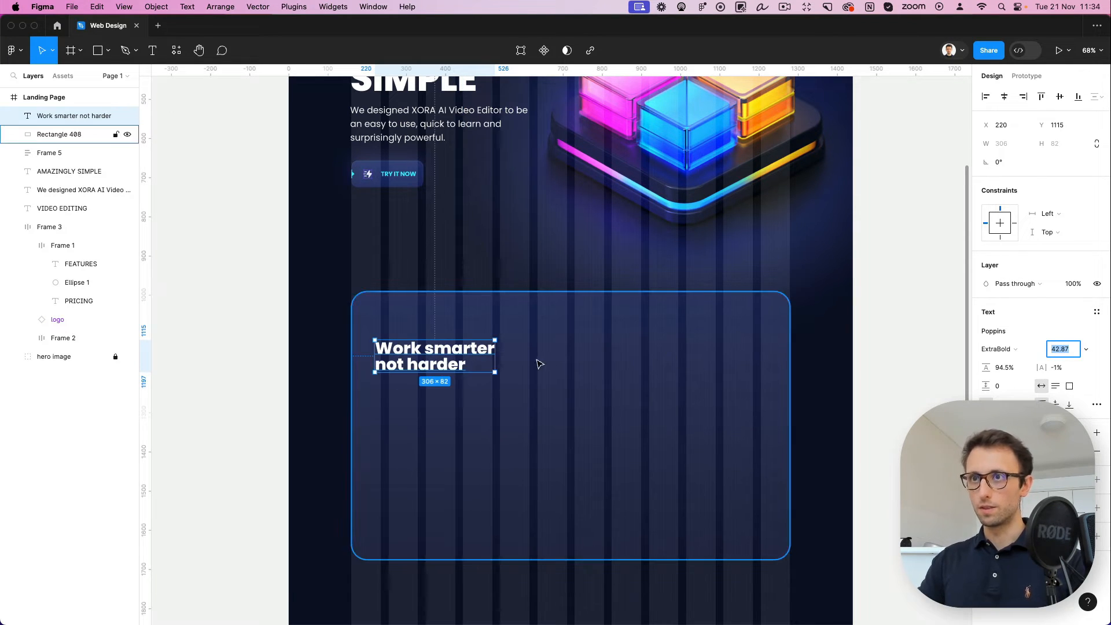
pyautogui.moveTo(986, 368); pyautogui.dragTo(1000, 368)
pyautogui.hotkey('shift', 'Up')
pyautogui.hotkey('shift', 'Up')
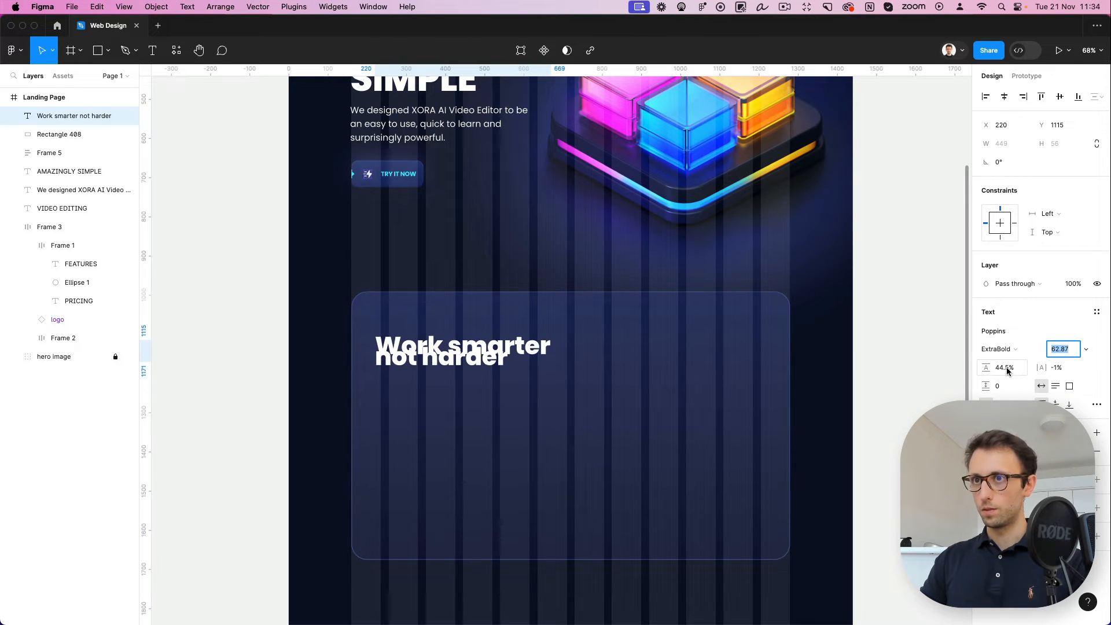
pyautogui.hotkey('shift', 'Down')
pyautogui.hotkey('shift', 'Down')
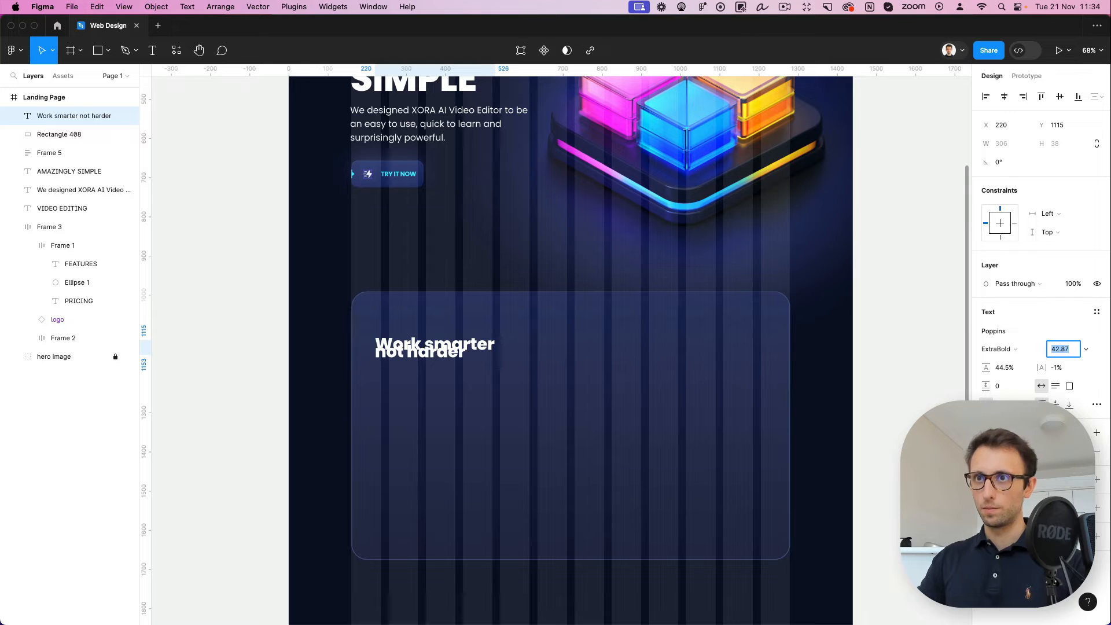
# Set the line height of the "Work smarter not harder" heading to 104.5%
pyautogui.press('Tab')
pyautogui.hotkey('shift', 'Up')
pyautogui.hotkey('shift', 'Up')
pyautogui.hotkey('shift', 'Up')
pyautogui.hotkey('shift', 'Up')
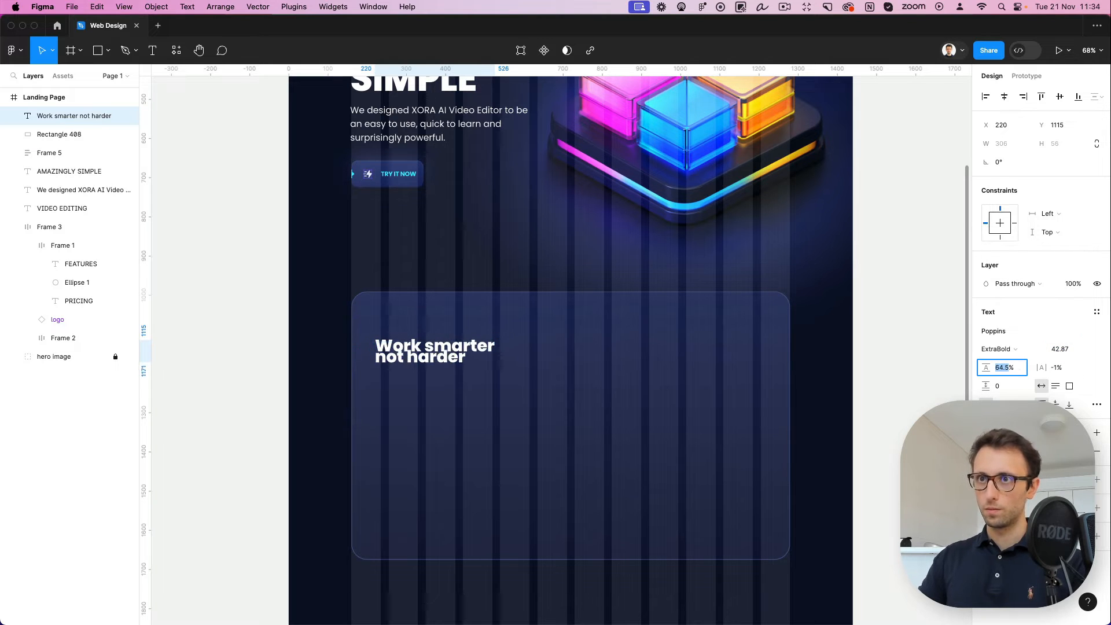
pyautogui.hotkey('shift', 'Up')
pyautogui.hotkey('shift', 'Up')
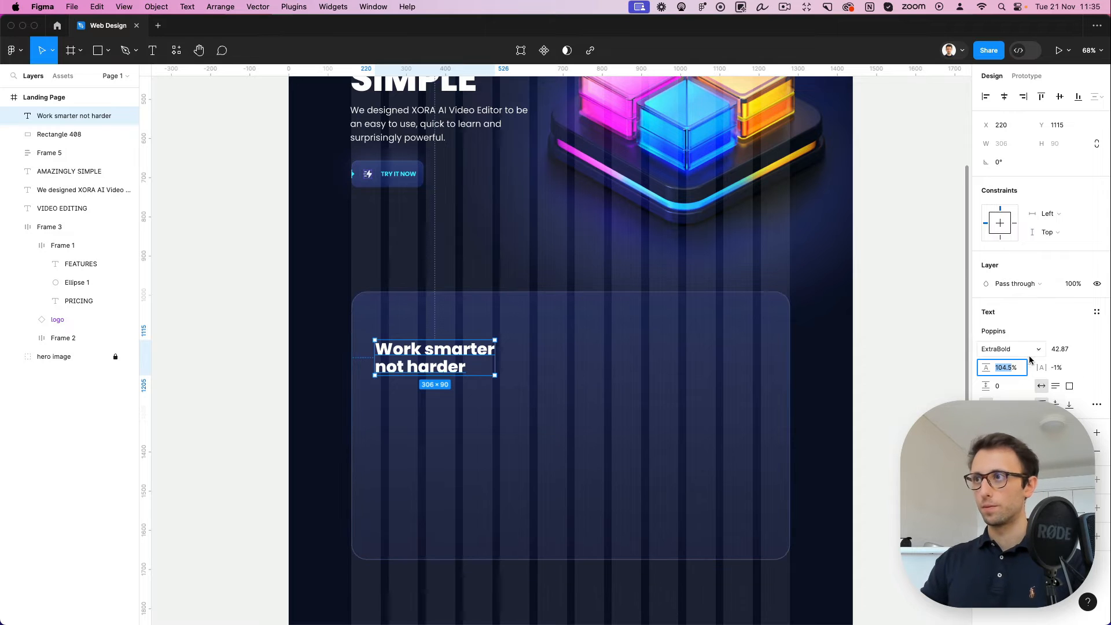
# Change the card heading's font weight to Medium and increase its line height to 113.5%
pyautogui.click(1001, 349)
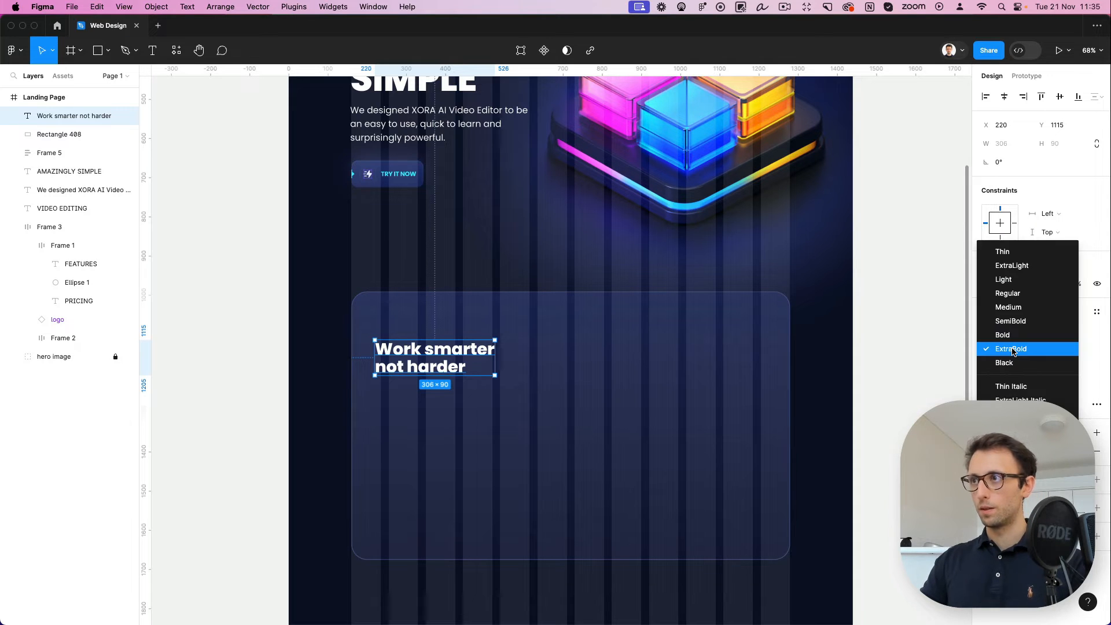
pyautogui.click(1011, 307)
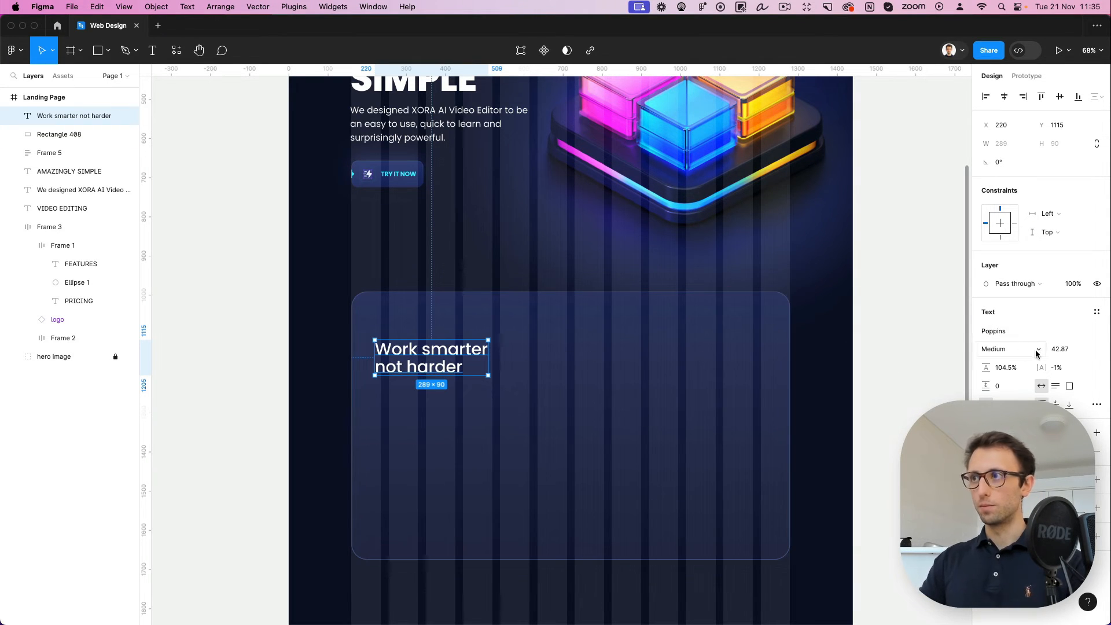
pyautogui.click(1002, 369)
pyautogui.press('Up')
pyautogui.press('Up')
pyautogui.press('Up')
pyautogui.press('Up')
pyautogui.press('Up')
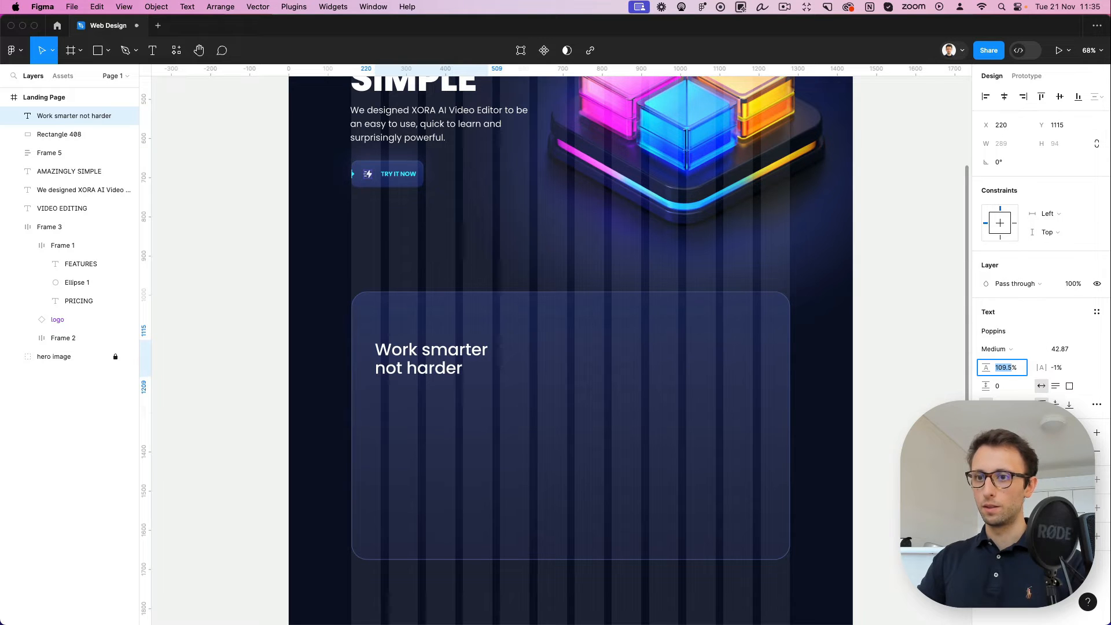
pyautogui.press('Up')
pyautogui.press('Up')
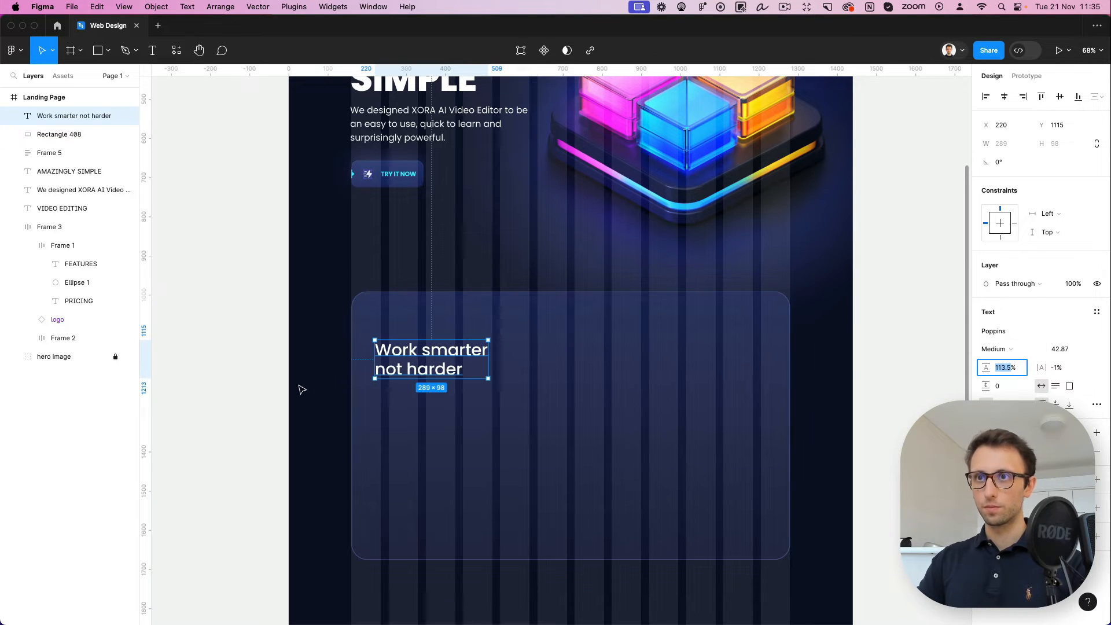
# Move the "Work smarter not harder" heading within the card to about X 251, Y 1198
pyautogui.click(324, 384)
pyautogui.moveTo(419, 361)
pyautogui.mouseDown()
pyautogui.moveTo(418, 386)
pyautogui.moveTo(429, 391)
pyautogui.mouseUp()
pyautogui.click(548, 376)
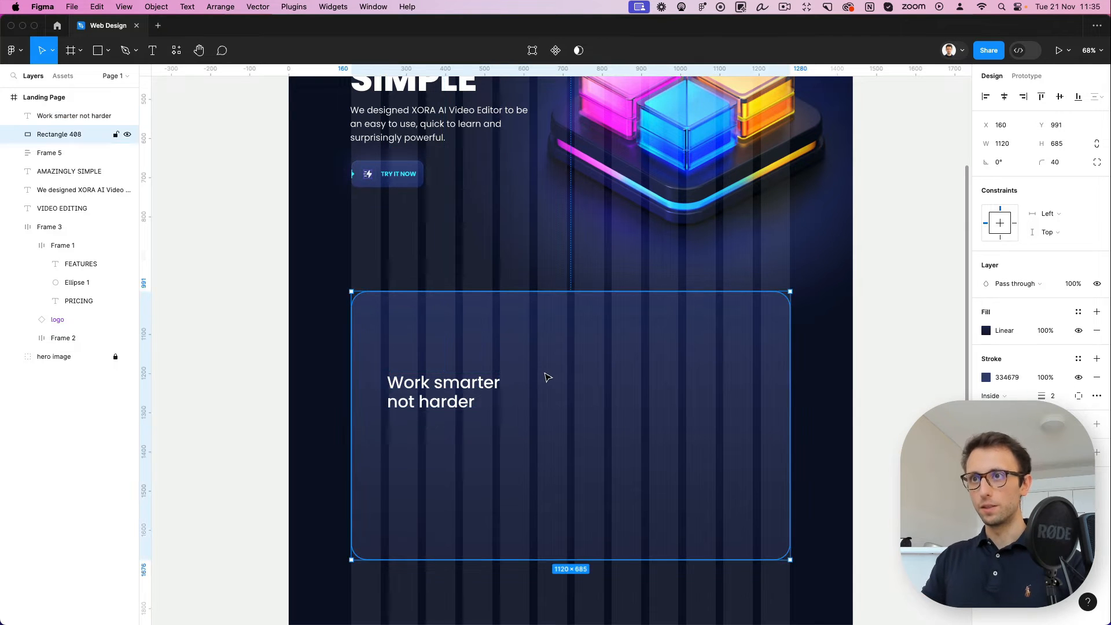
# Draw a vertical divider about 683 long through the card's middle at X 720 and give it a light stroke colour
pyautogui.press('l')
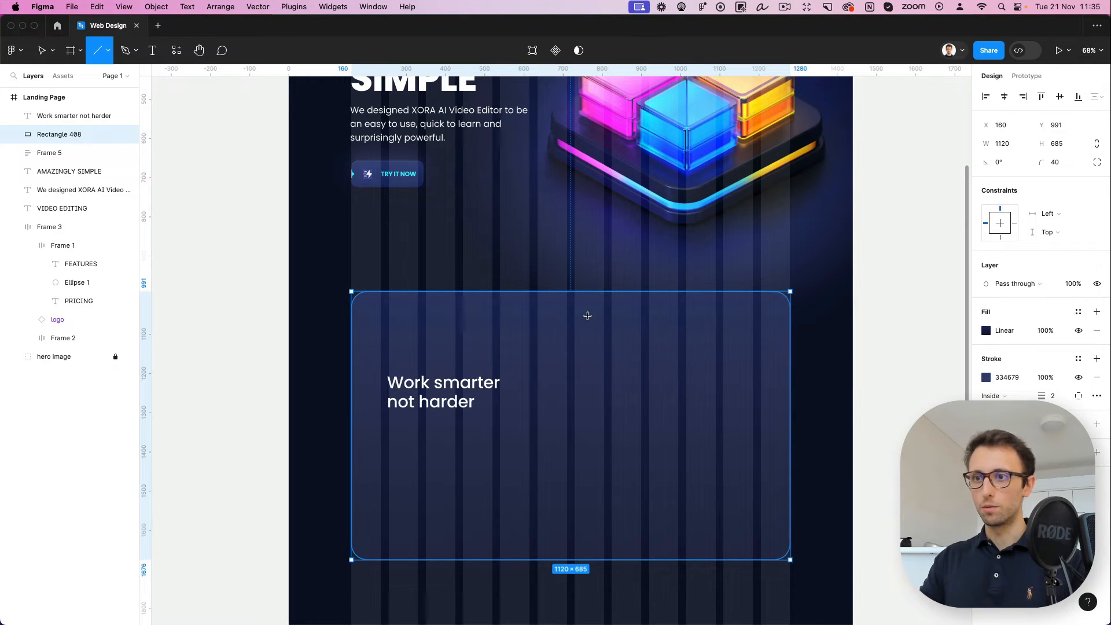
pyautogui.moveTo(571, 292); pyautogui.dragTo(588, 559)
pyautogui.click(728, 267)
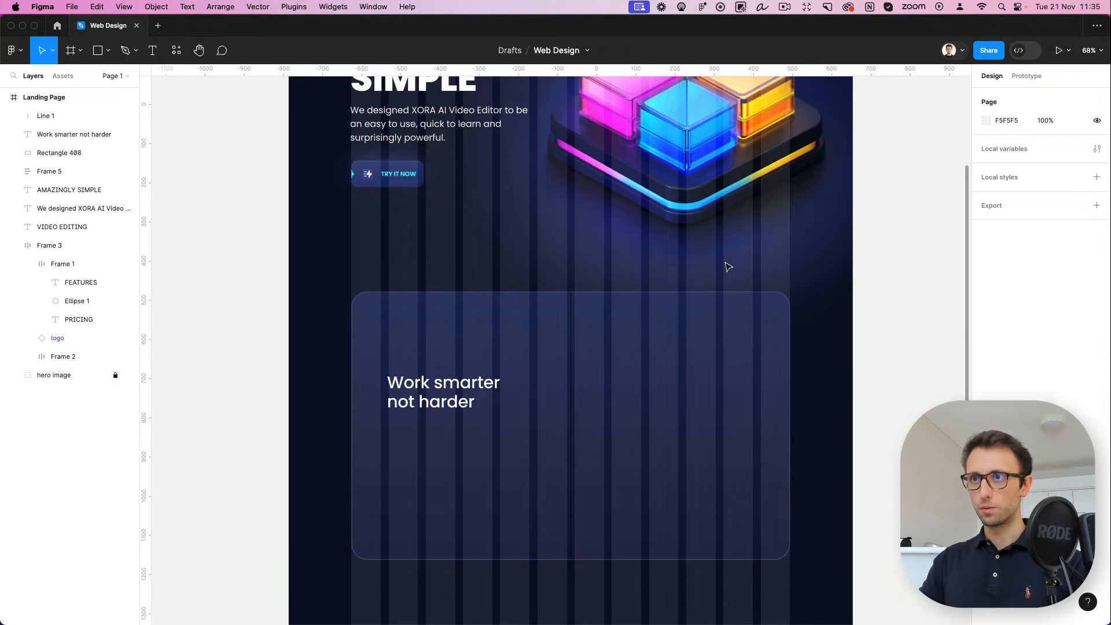
pyautogui.click(571, 318)
pyautogui.click(986, 359)
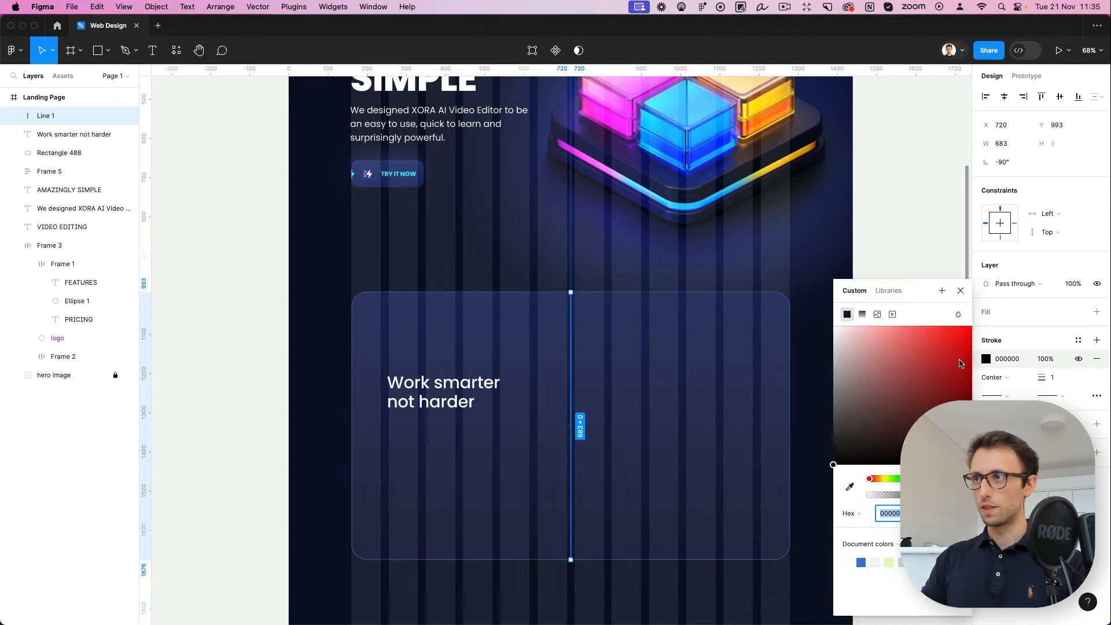
pyautogui.click(839, 307)
pyautogui.click(694, 266)
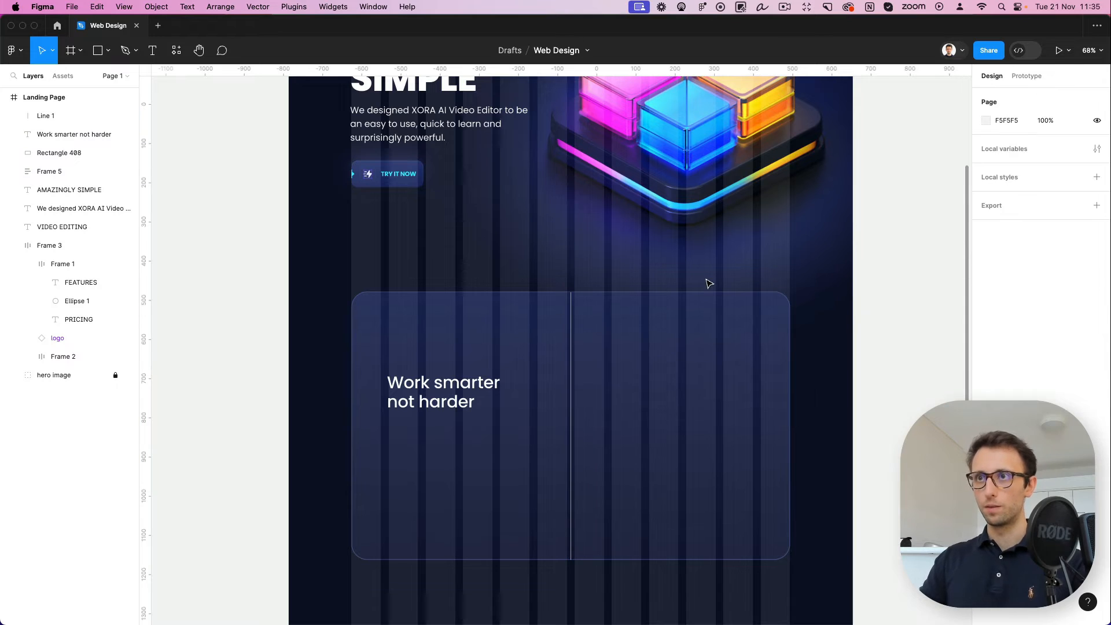
# Increase the "Work smarter not harder" heading's font size to 48.87
pyautogui.click(440, 377)
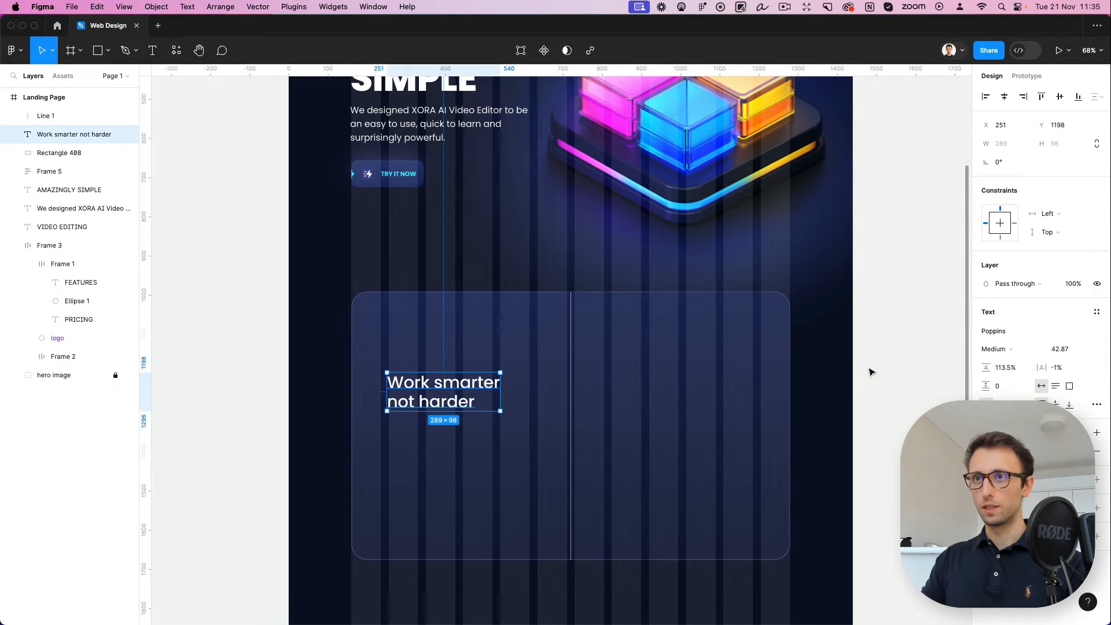
pyautogui.click(1053, 351)
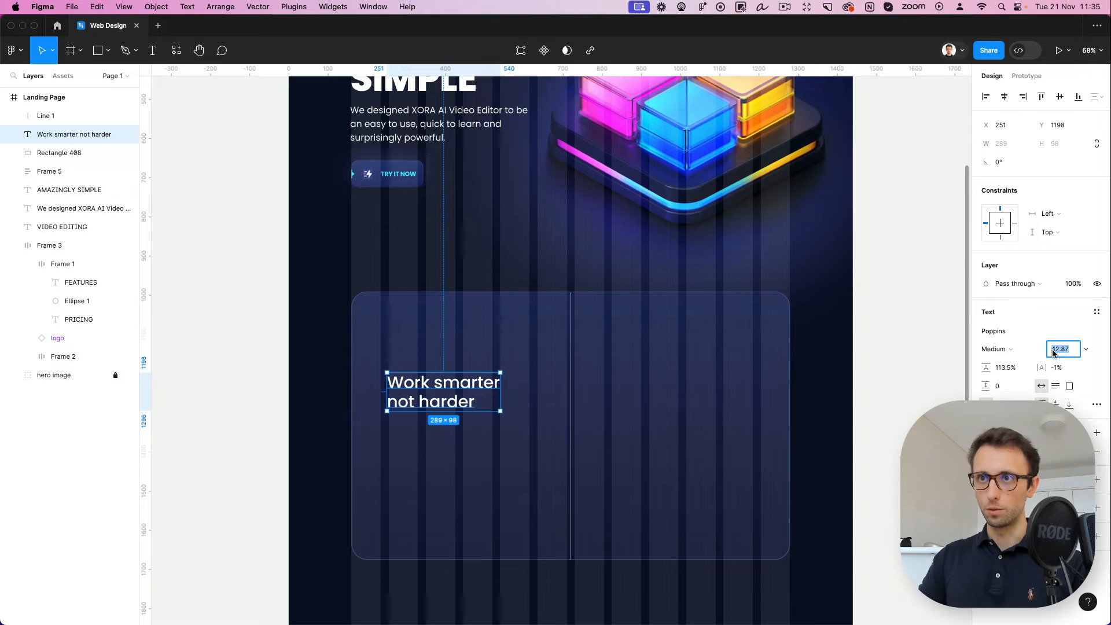
pyautogui.press('Up')
pyautogui.press('Up')
pyautogui.press('Up')
pyautogui.press('Up')
pyautogui.press('Up')
pyautogui.press('Up')
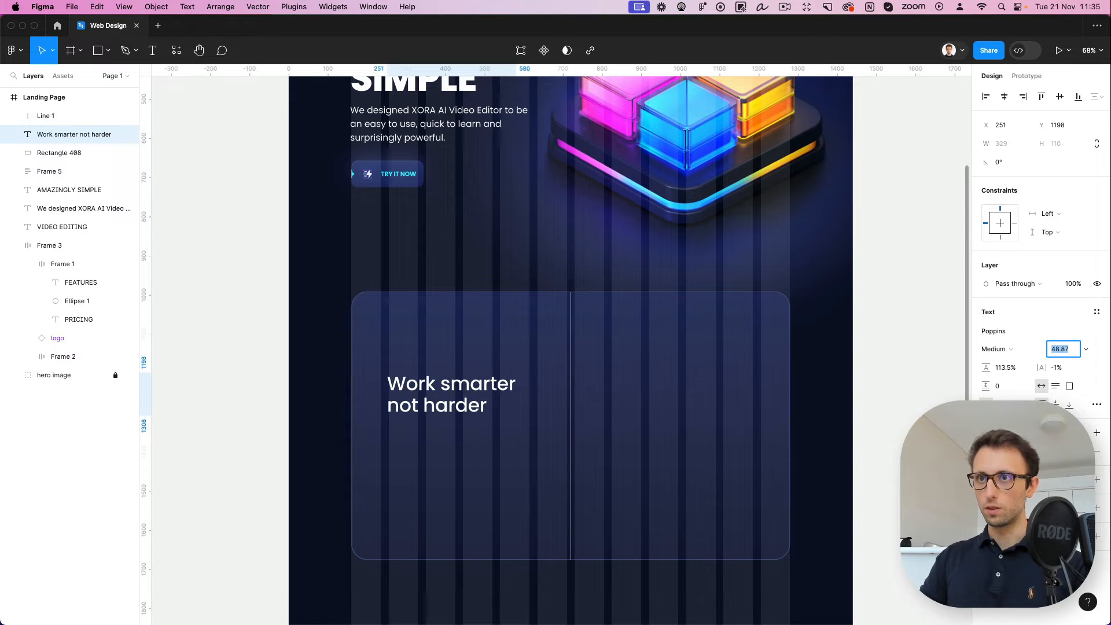
pyautogui.press('Up')
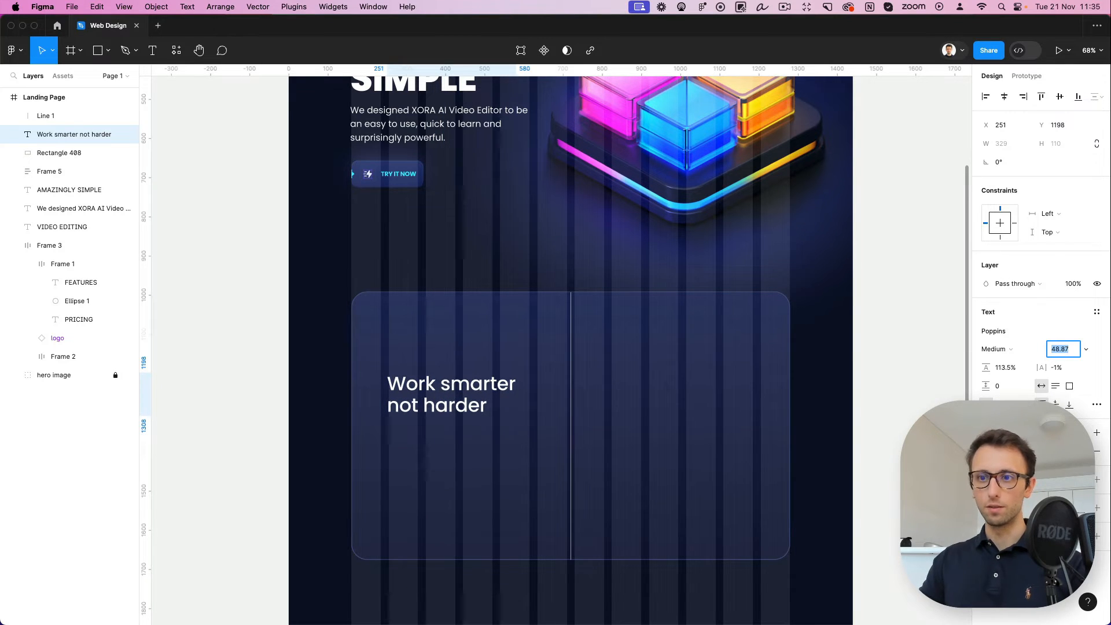
pyautogui.press('Escape')
pyautogui.press('Escape')
# Copy the hero's VIDEO EDITING label above the card heading at Y 1154 and left-align both texts at X 255
pyautogui.scroll(4, 417, 290)
pyautogui.scroll(2, 405, 243)
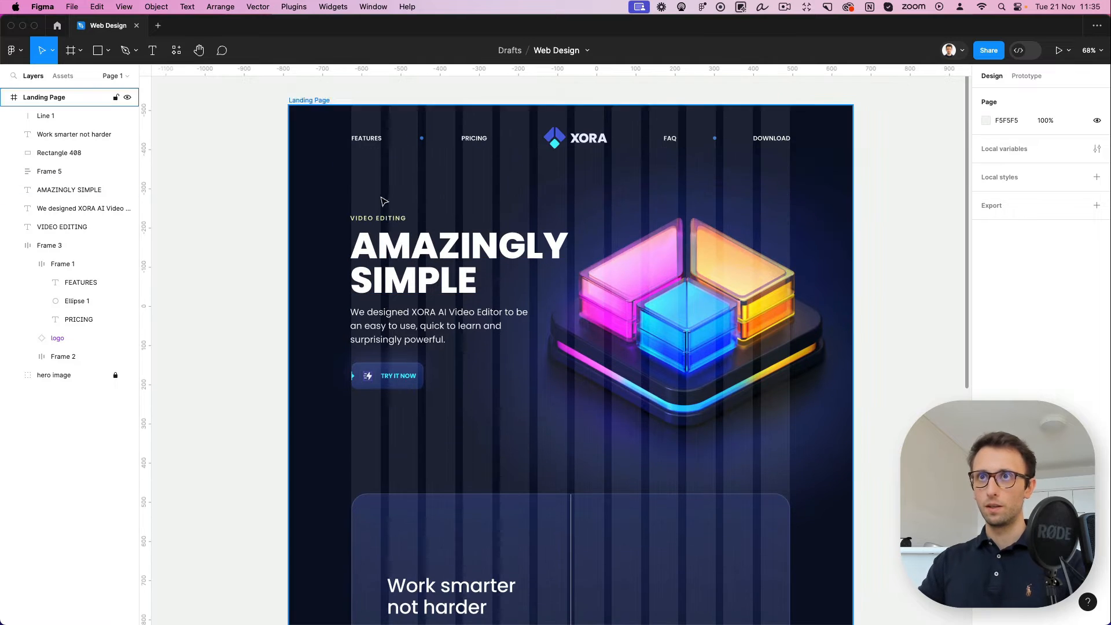
pyautogui.click(367, 216)
pyautogui.scroll(-5, 457, 336)
pyautogui.press('super+v')
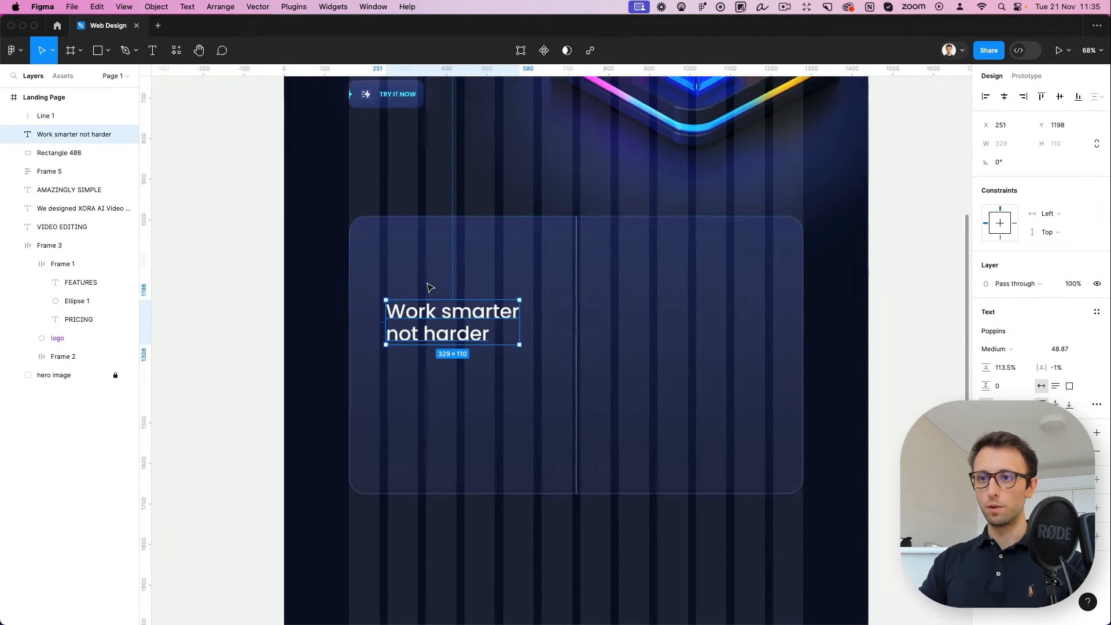
pyautogui.scroll(5, 427, 286)
pyautogui.moveTo(550, 342); pyautogui.dragTo(401, 295)
pyautogui.click(396, 340)
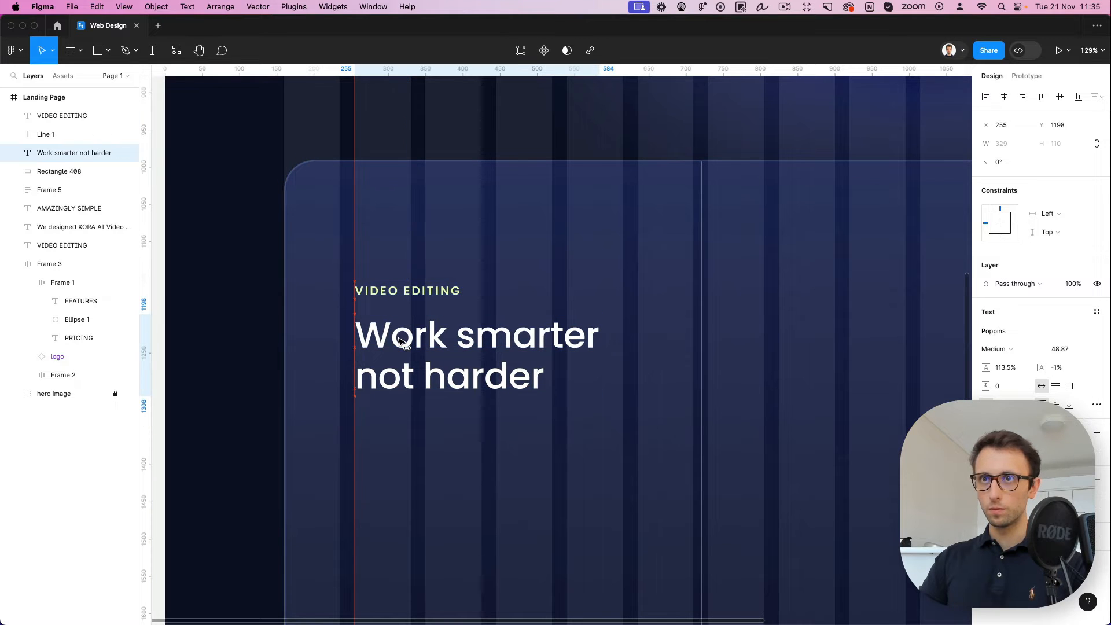
# Replace the copied label's text in the card with "EASY INTEGRATIONS"
pyautogui.doubleClick(392, 291)
pyautogui.write('E')
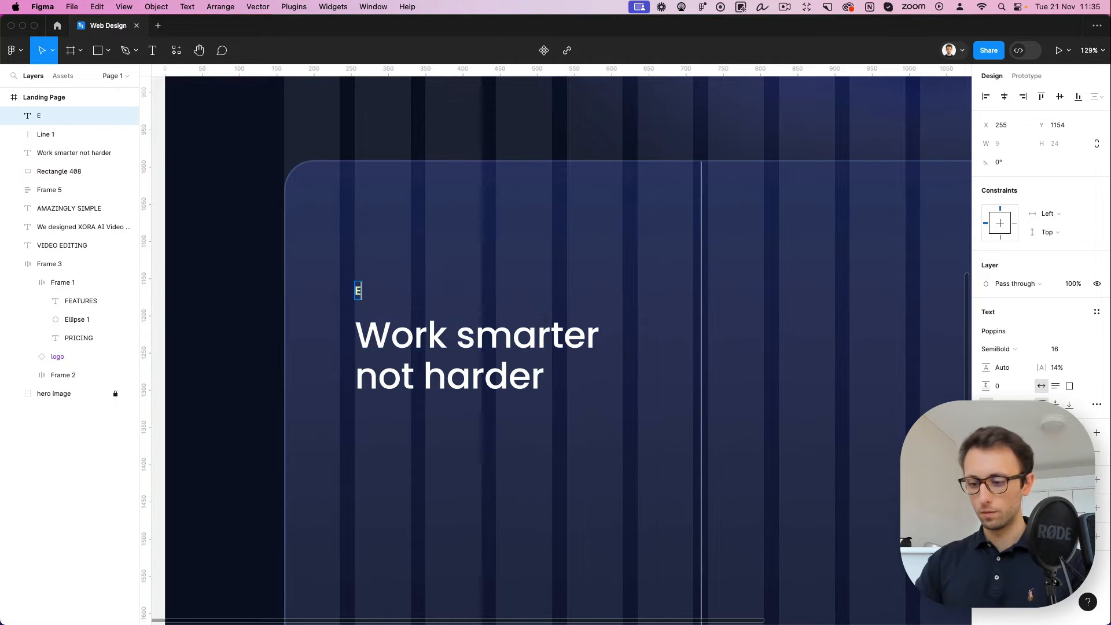
pyautogui.write('ASY INTEGRATIONS')
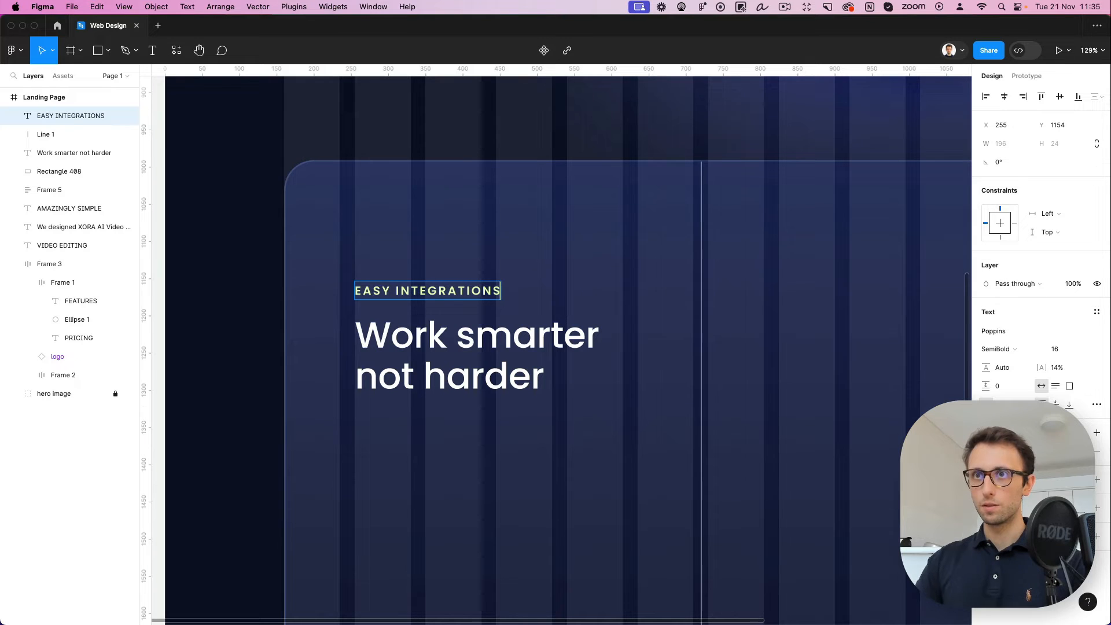
pyautogui.scroll(-3, 423, 320)
pyautogui.scroll(-2, 423, 321)
pyautogui.press('Escape')
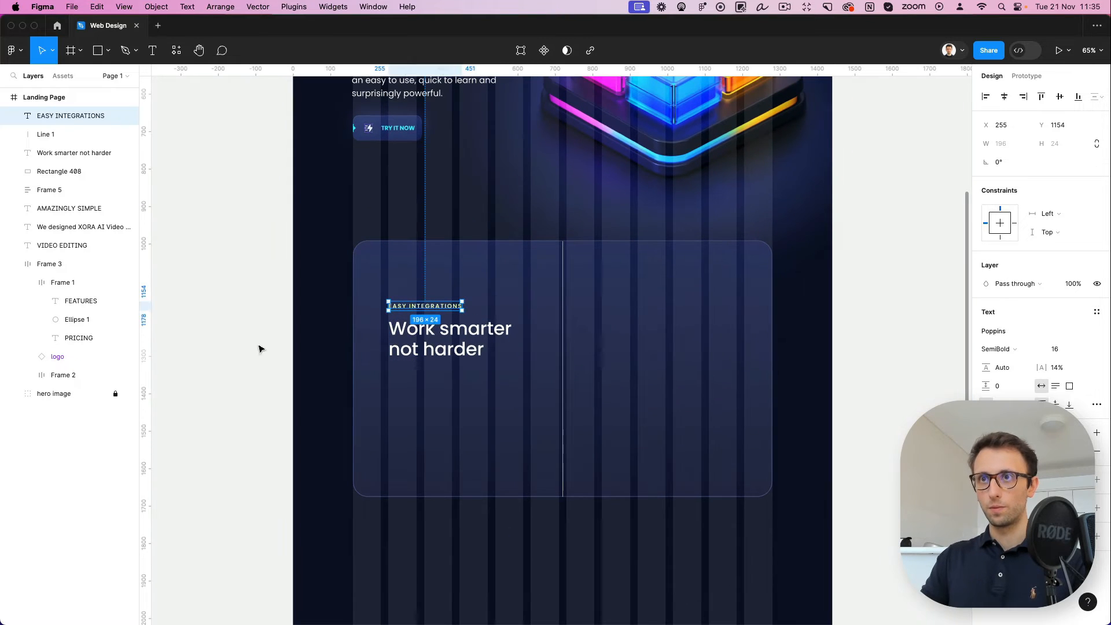
# Copy the hero description paragraph into the card beneath the heading at X 255, Y 1323
pyautogui.scroll(5, 356, 352)
pyautogui.click(451, 249)
pyautogui.scroll(-8, 471, 295)
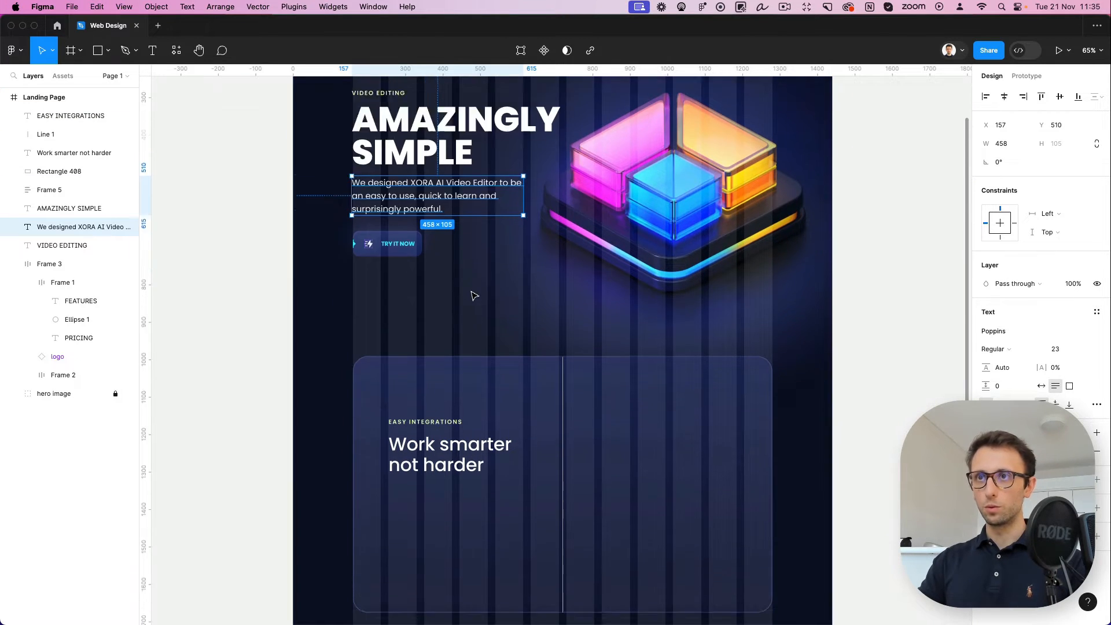
pyautogui.scroll(5, 474, 355)
pyautogui.press('super+v')
pyautogui.moveTo(511, 334); pyautogui.dragTo(446, 260)
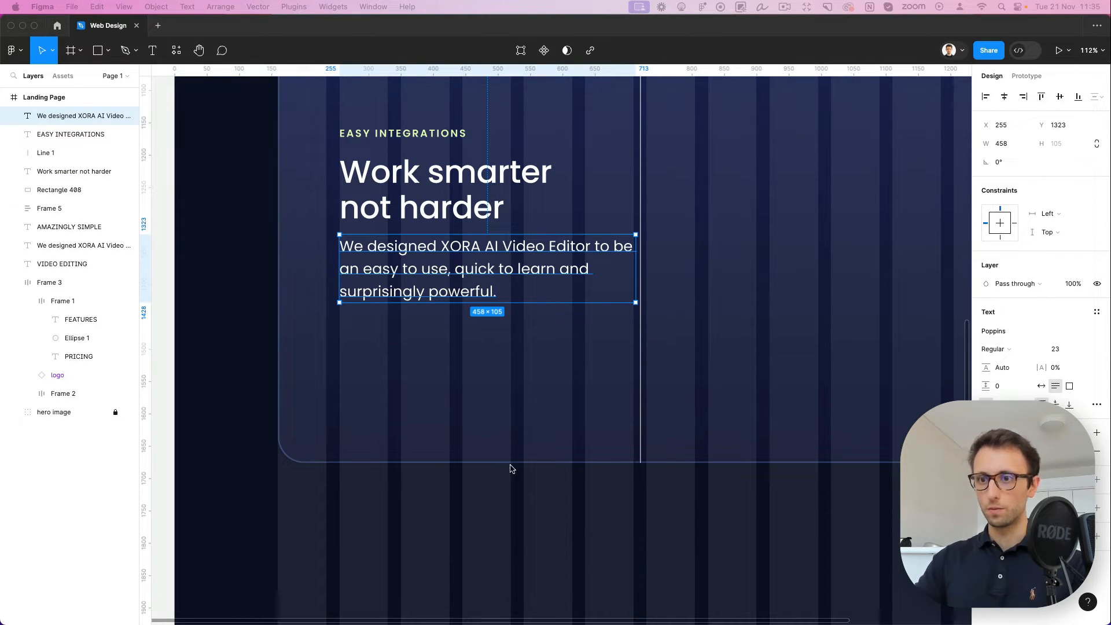
# Replace the copied paragraph with the productivity copy running from "With Xora, tedious tasks are history." to "but without the jitters."
pyautogui.doubleClick(466, 276)
pyautogui.press('Right')
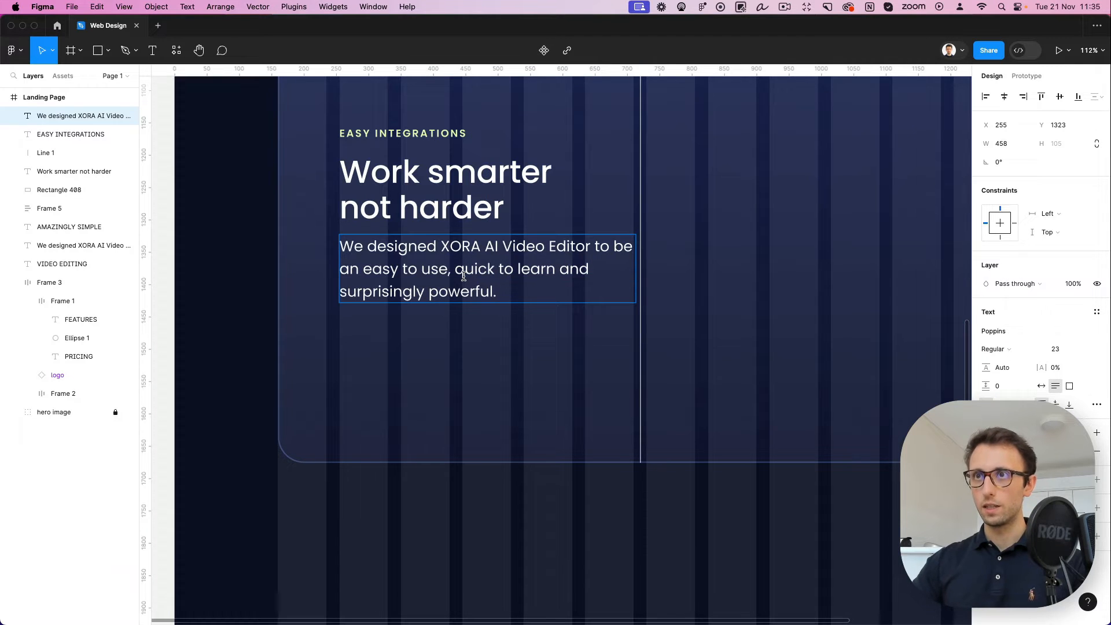
pyautogui.press('super+Tab')
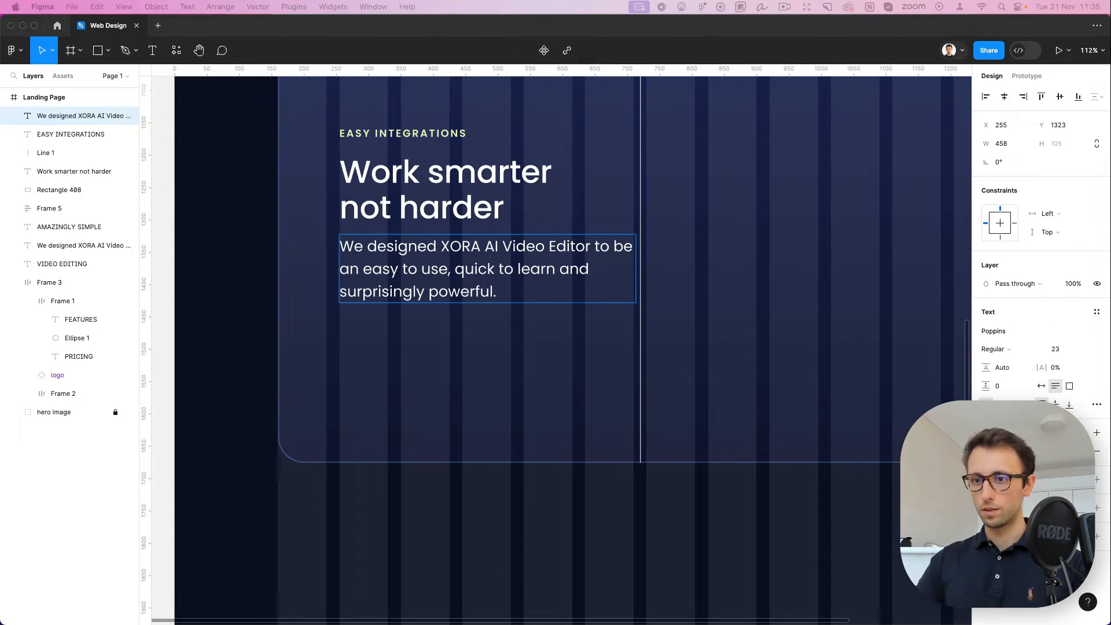
pyautogui.doubleClick(494, 282)
pyautogui.click(494, 284)
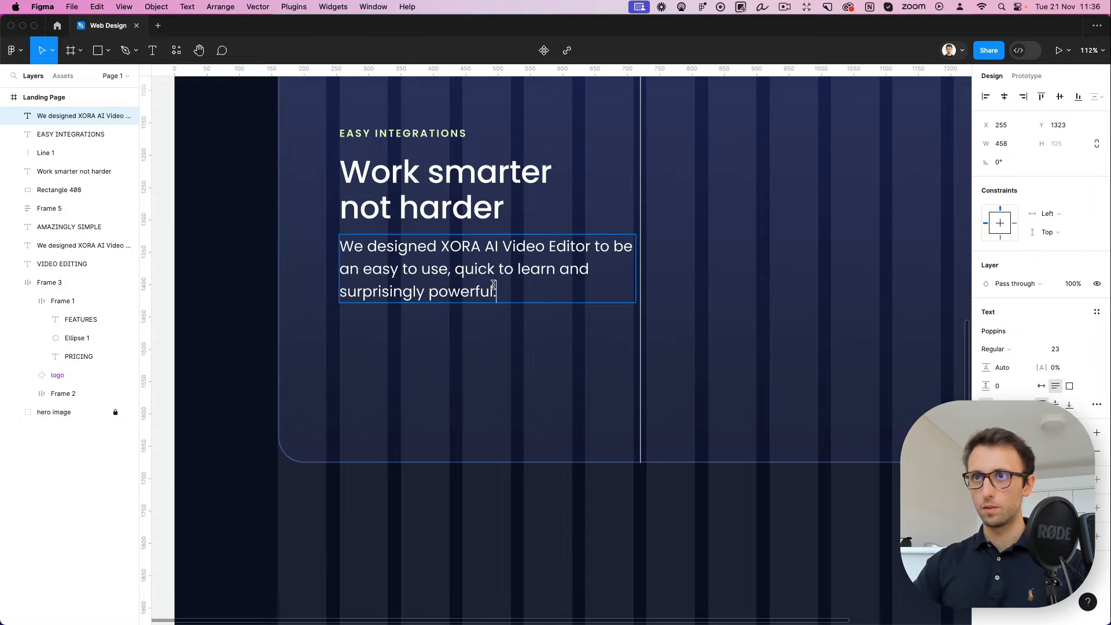
pyautogui.write("With Xora, tedious tasks are history. Automation and smart processes bring your productivity to new heights. It's like having an extra cup of coffee, but without the jitters.")
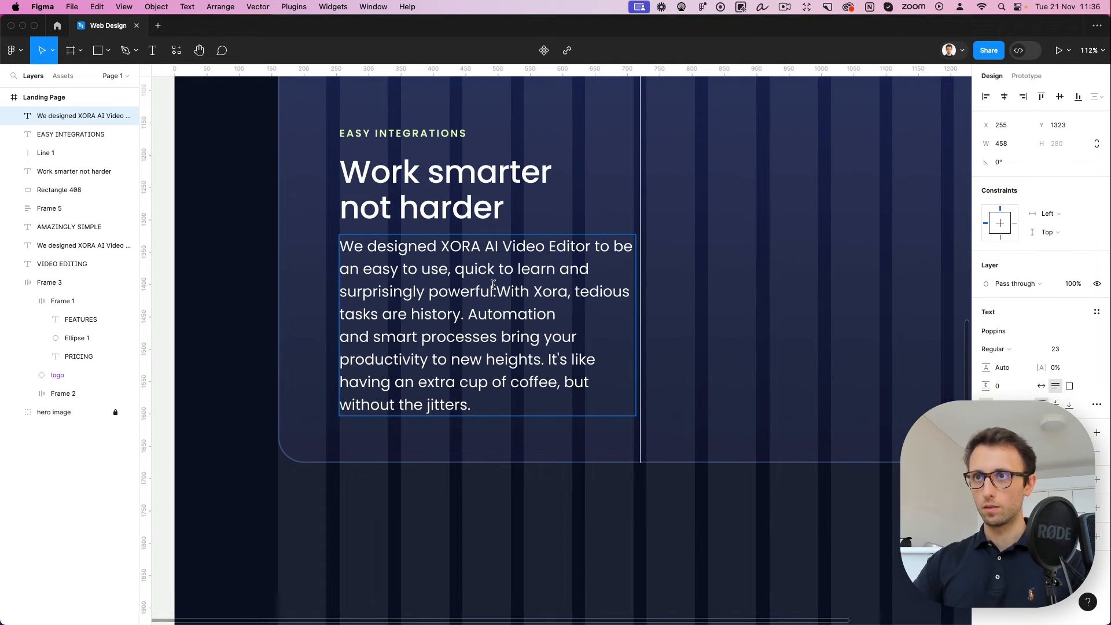
pyautogui.moveTo(496, 291); pyautogui.dragTo(340, 243)
pyautogui.press('BackSpace')
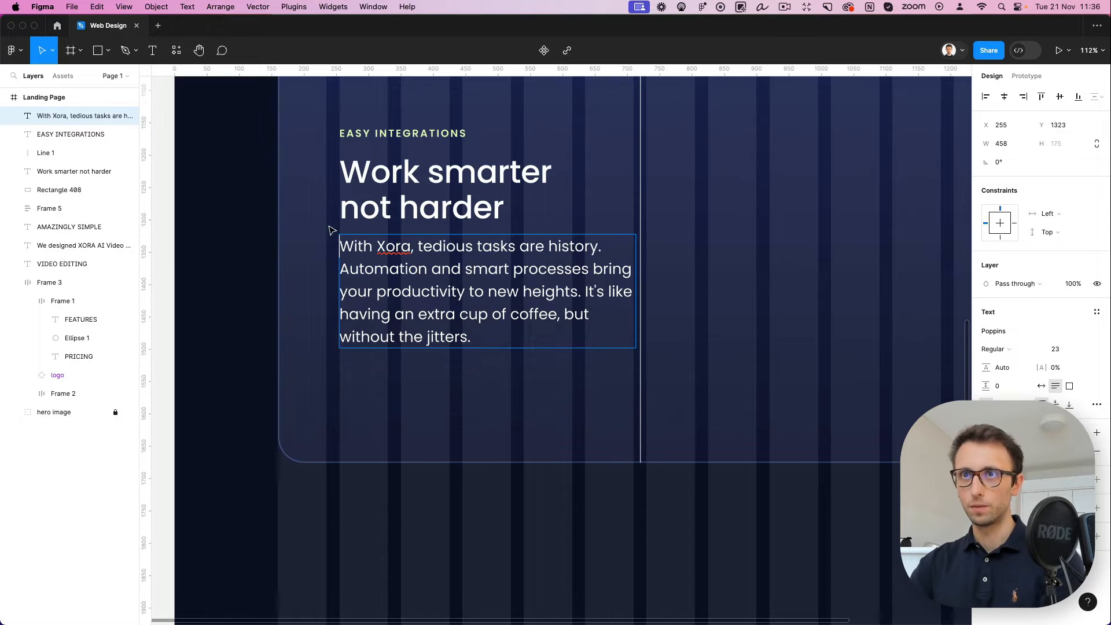
pyautogui.press('Escape')
# Narrow the card paragraph's text box to a width of 405
pyautogui.moveTo(636, 290); pyautogui.dragTo(593, 291)
pyautogui.scroll(-5, 593, 291)
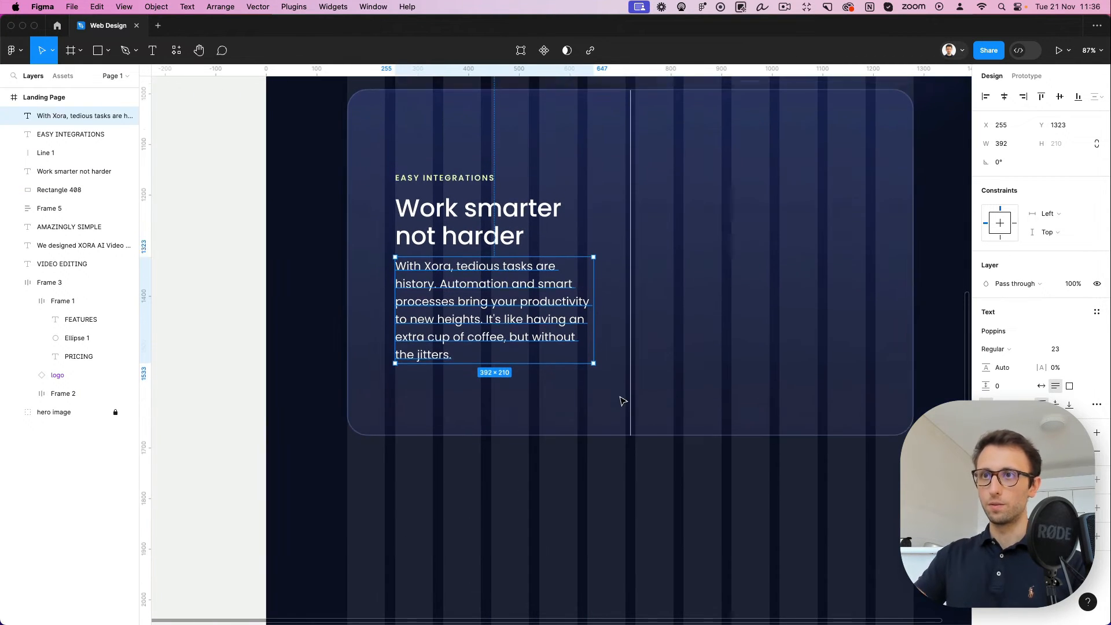
pyautogui.moveTo(602, 333); pyautogui.dragTo(603, 333)
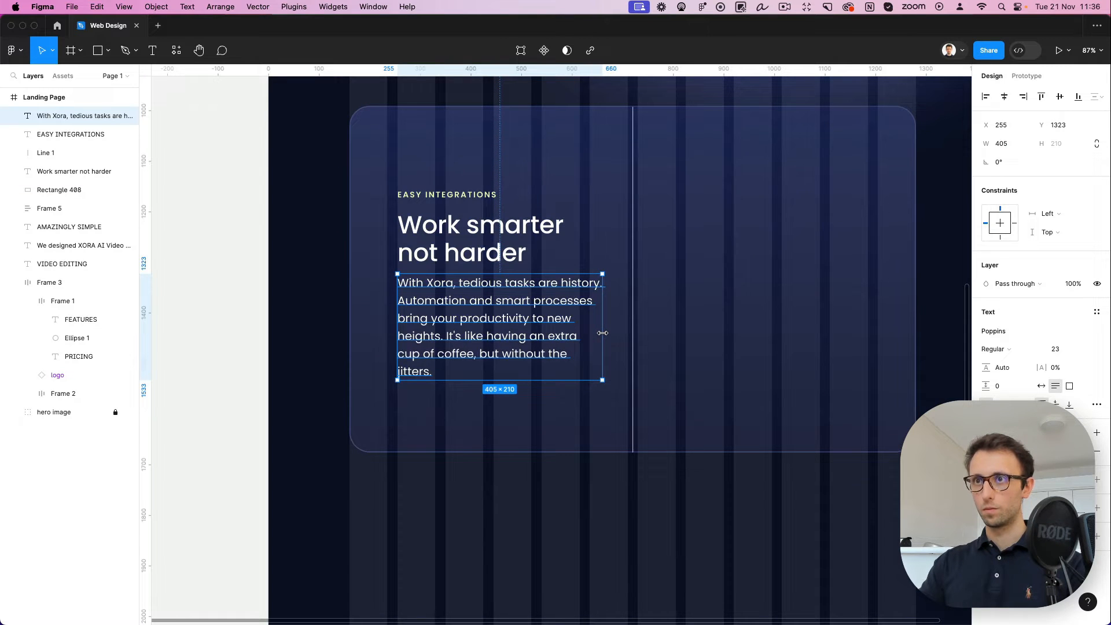
pyautogui.click(583, 539)
# Copy the hero's TRY IT NOW button, and extend the feature card background and its divider line downward by about 80
pyautogui.scroll(-3, 578, 525)
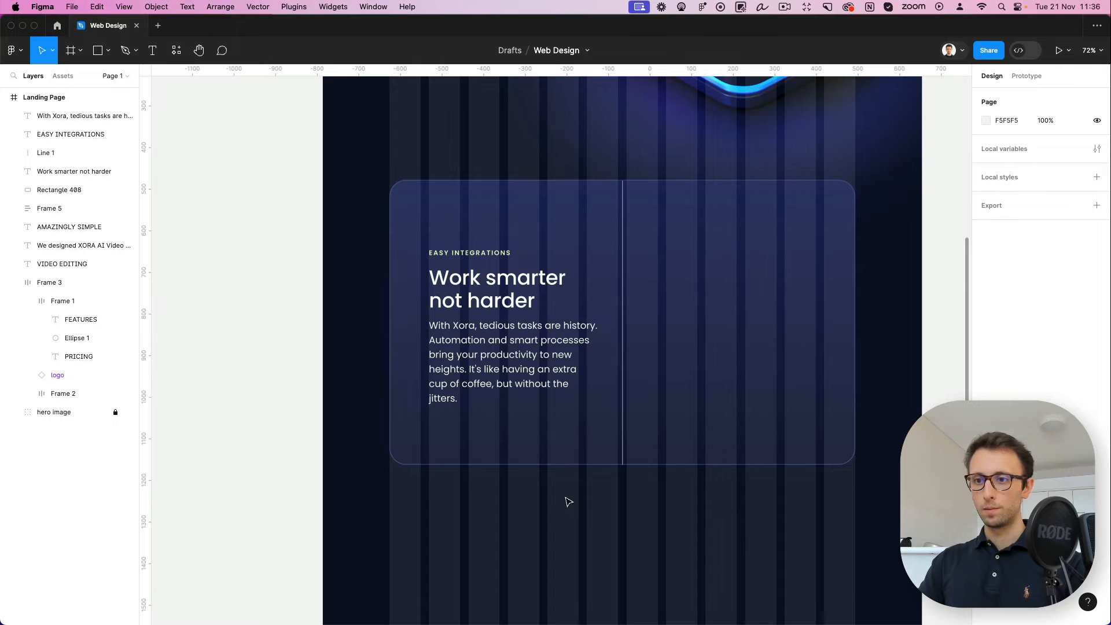
pyautogui.scroll(3, 532, 506)
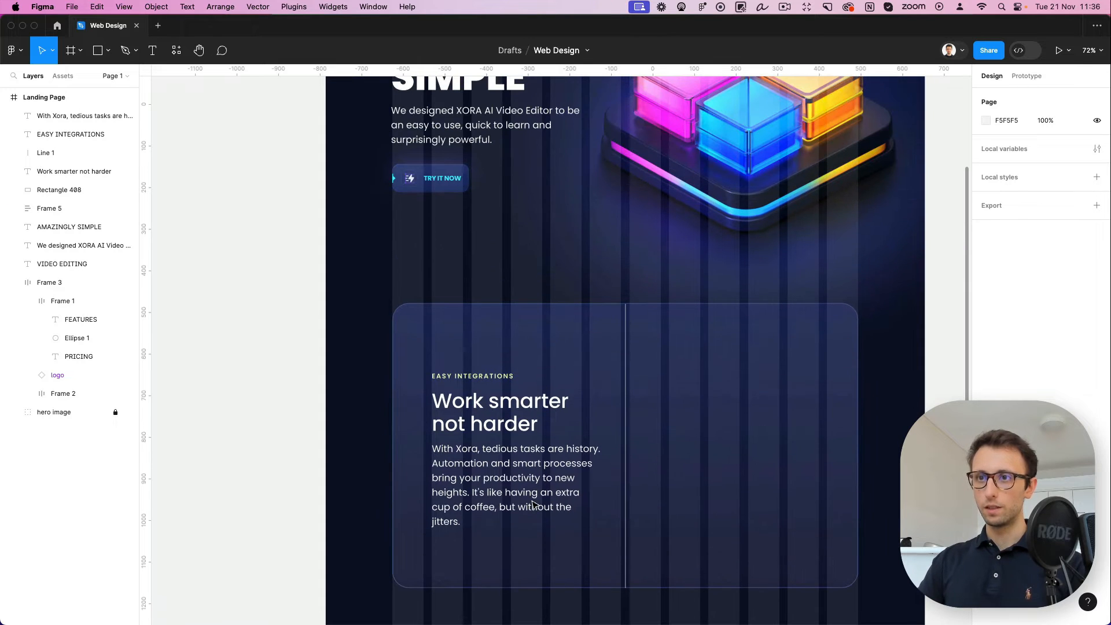
pyautogui.click(440, 184)
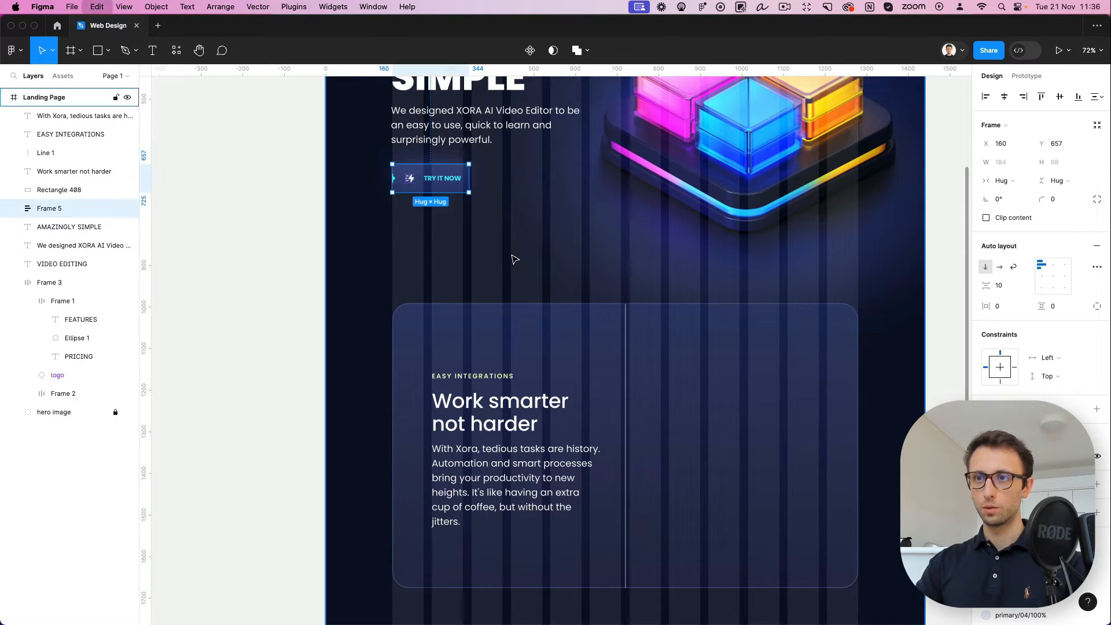
pyautogui.scroll(-5, 514, 255)
pyautogui.scroll(5, 510, 351)
pyautogui.click(509, 349)
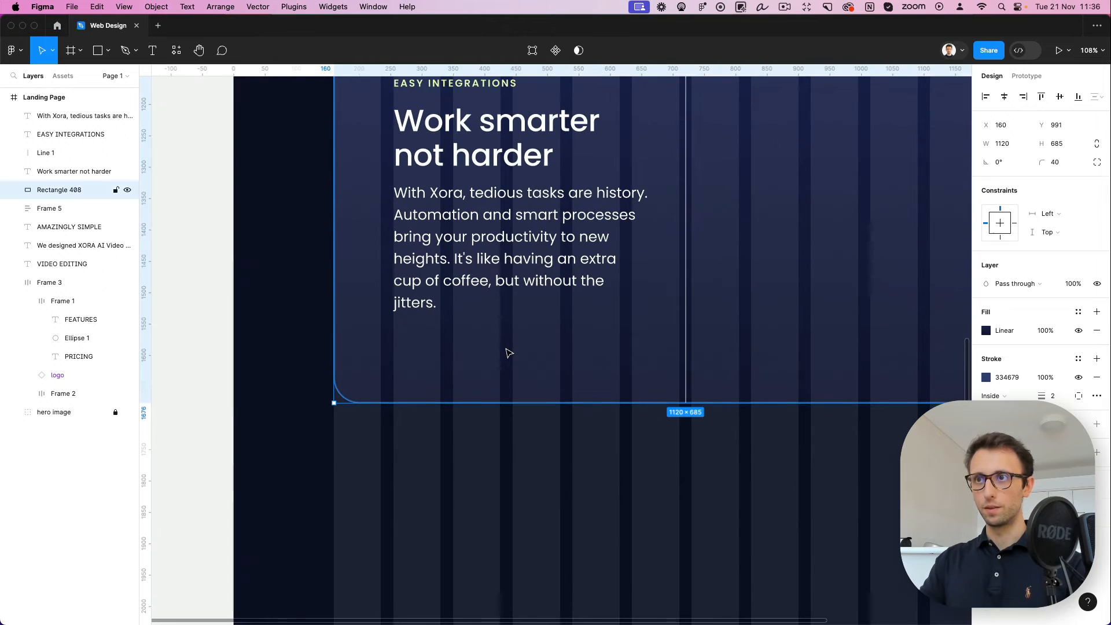
pyautogui.keyDown('shift'); pyautogui.click(685, 397); pyautogui.keyUp('shift')
pyautogui.moveTo(710, 402); pyautogui.dragTo(710, 454)
pyautogui.press('Escape')
# Paste the copied TRY IT NOW button below the card paragraph, aligned with the paragraph's left edge
pyautogui.scroll(3, 484, 372)
pyautogui.press('super+v')
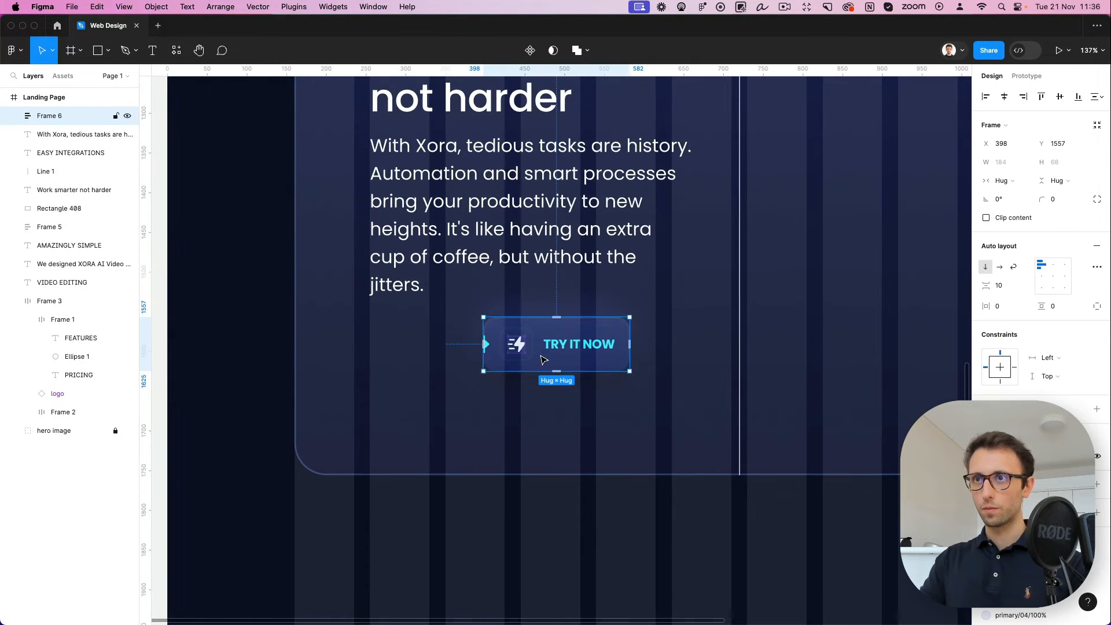
pyautogui.moveTo(571, 345); pyautogui.dragTo(457, 349)
# Replace the card button's label with "WATCH THE DEMO"
pyautogui.doubleClick(457, 348)
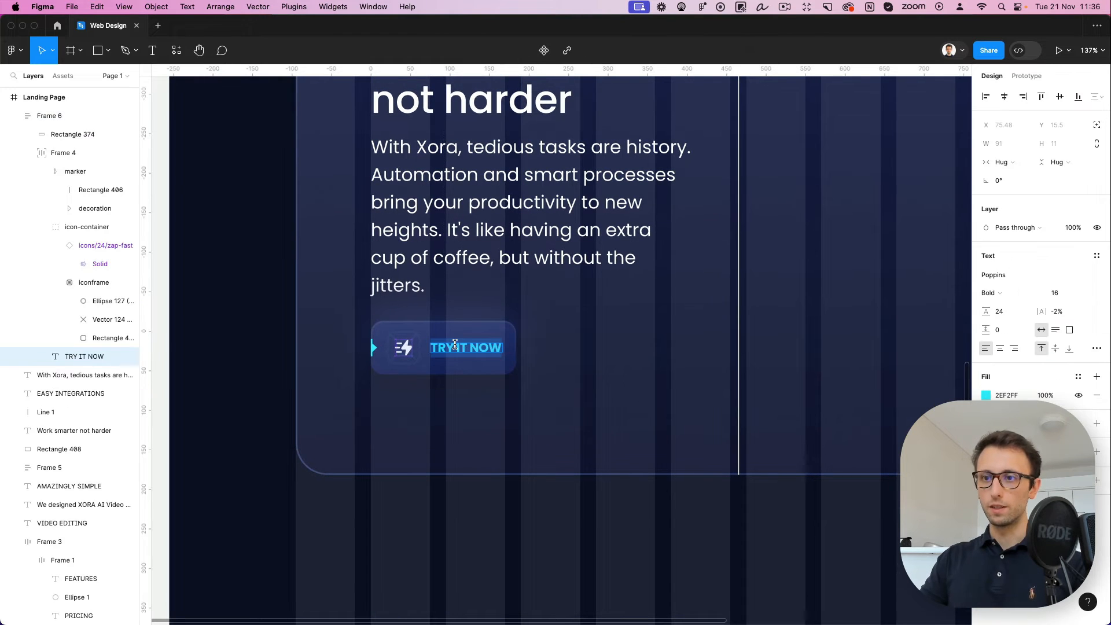
pyautogui.write('WATCH')
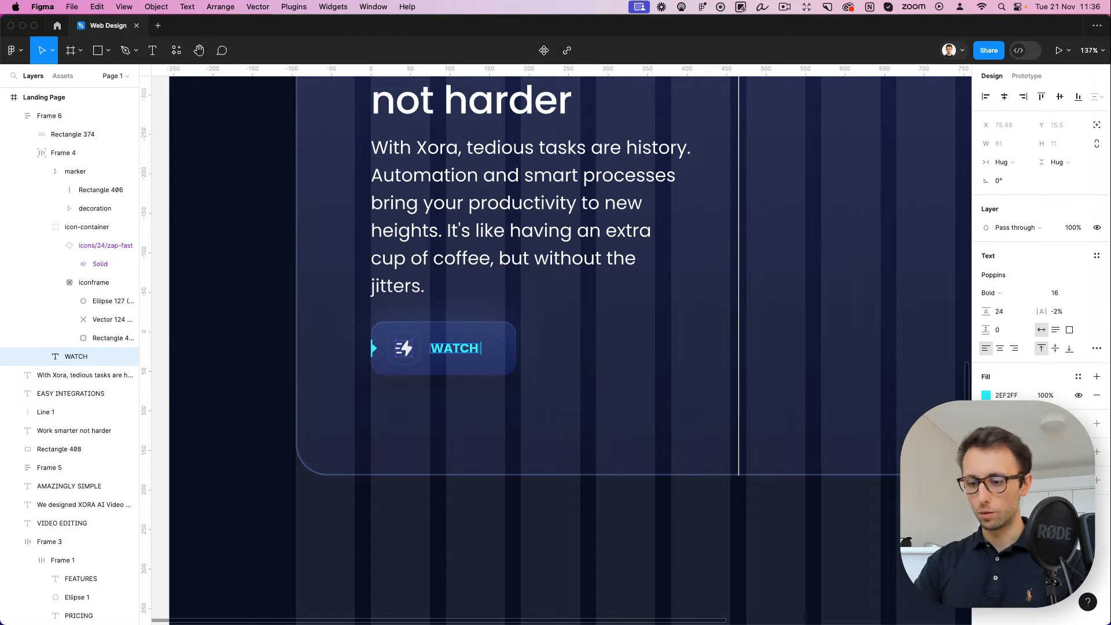
pyautogui.write(' THE DE')
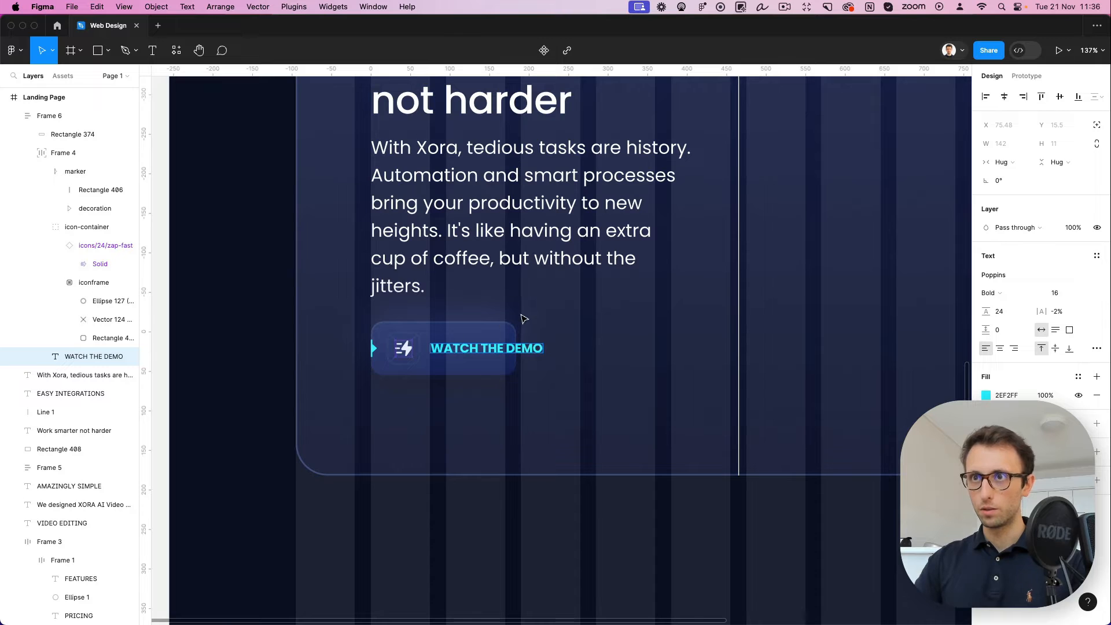
pyautogui.write('MO')
pyautogui.press('Escape')
pyautogui.press('Escape')
# Widen the card button's background rectangle to 239 so that it encloses the longer label
pyautogui.scroll(-1, 471, 322)
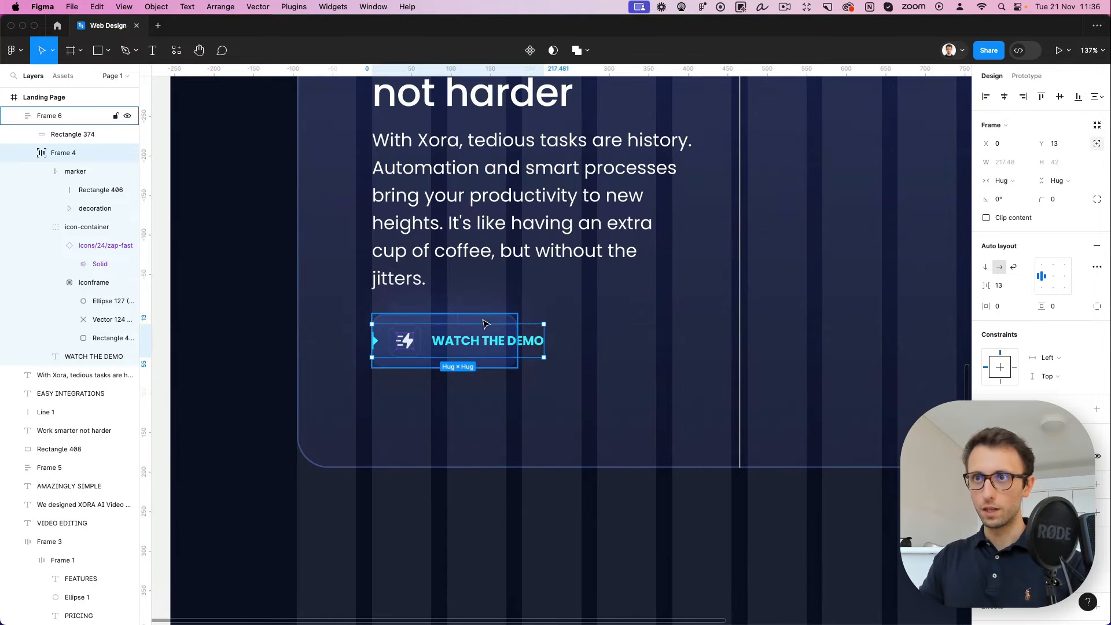
pyautogui.press('Escape')
pyautogui.moveTo(518, 342); pyautogui.dragTo(562, 326)
pyautogui.press('super+z')
pyautogui.click(501, 329)
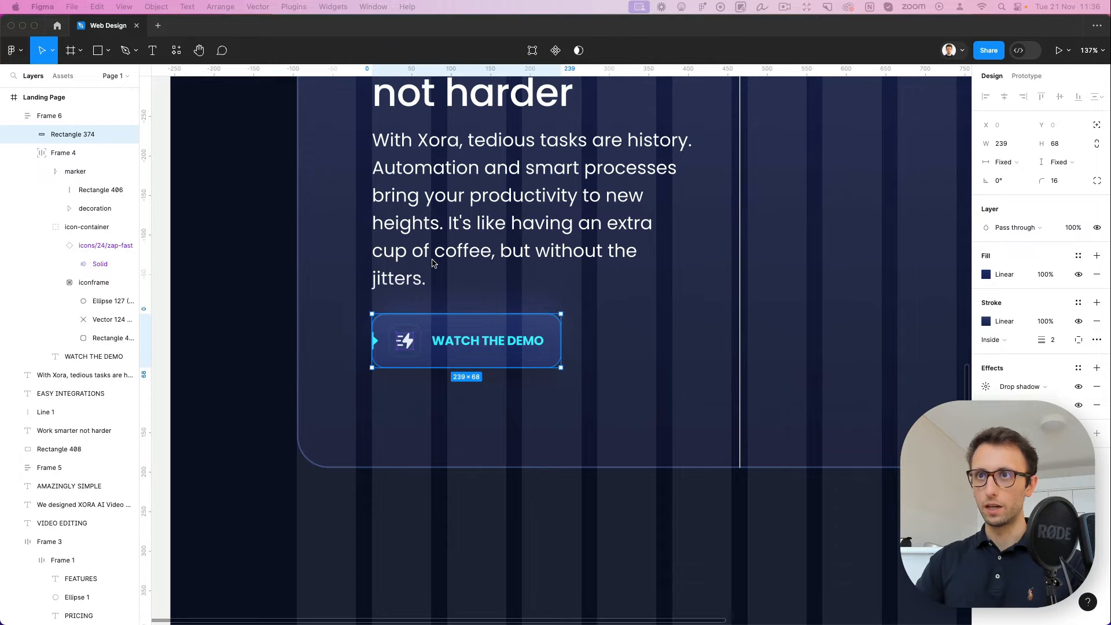
# Replace the zap-fast icon in the WATCH THE DEMO button with the copied magic star icon
pyautogui.hotkey('shift', '2')
pyautogui.keyDown('super'); pyautogui.click(409, 343); pyautogui.keyUp('super')
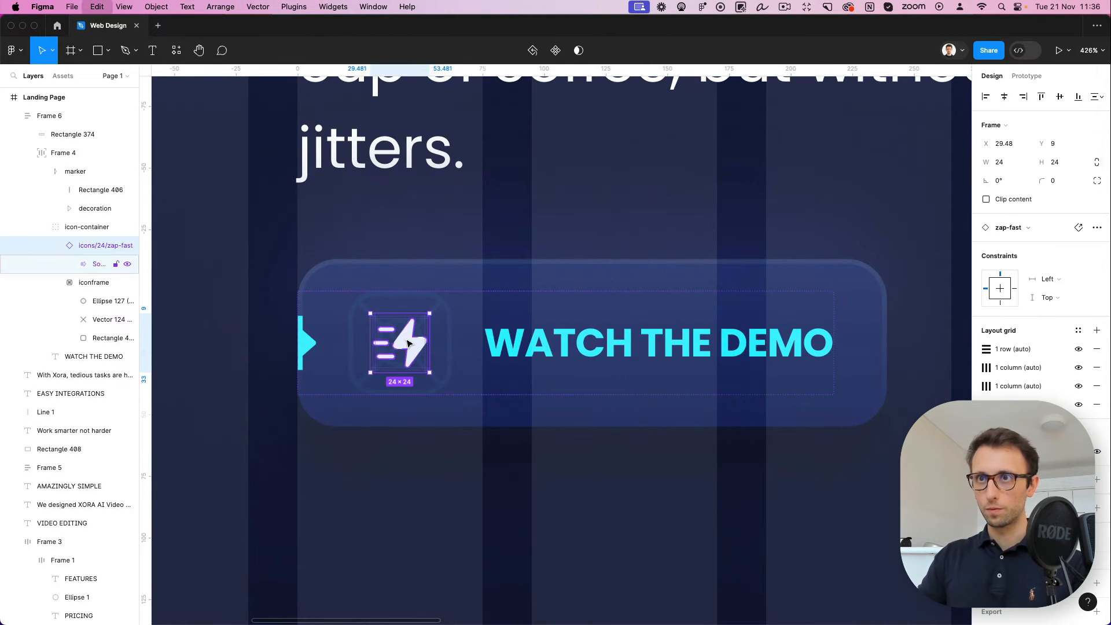
pyautogui.press('super+v')
pyautogui.click(88, 266)
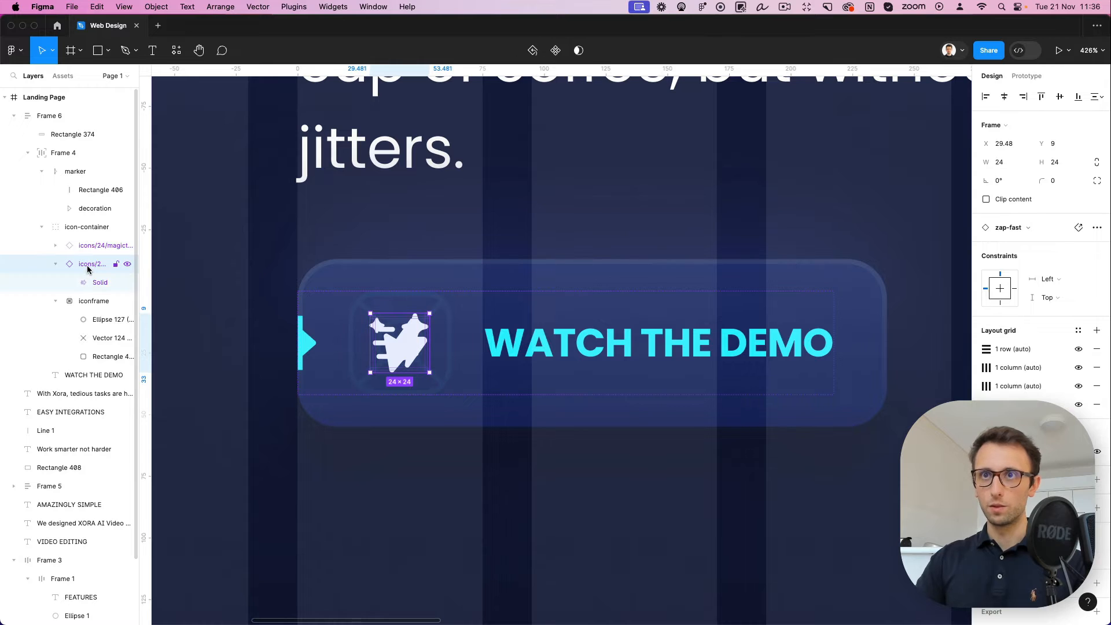
pyautogui.press('Delete')
# Paste the round blue icon container into the card above the EASY INTEGRATIONS label, aligned with the text's left edge
pyautogui.scroll(-5, 428, 318)
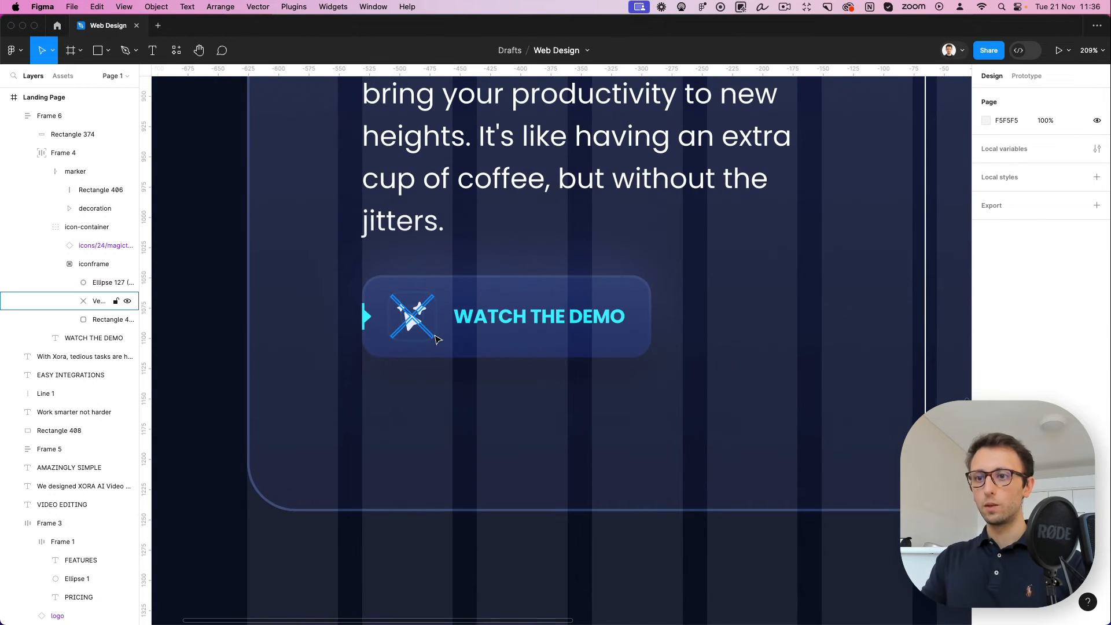
pyautogui.scroll(-10, 437, 340)
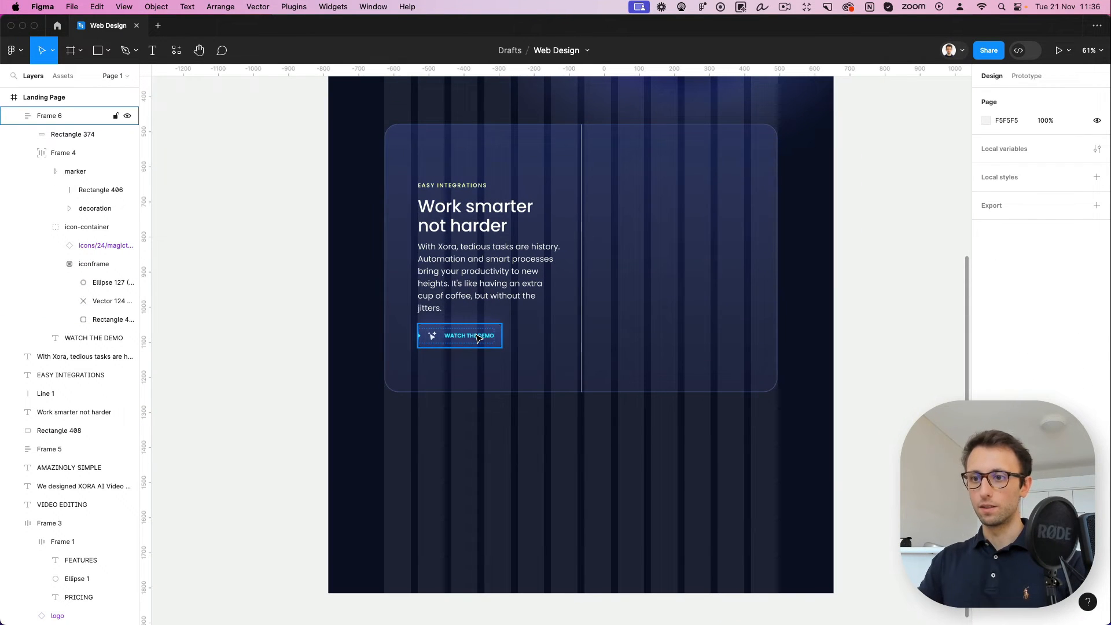
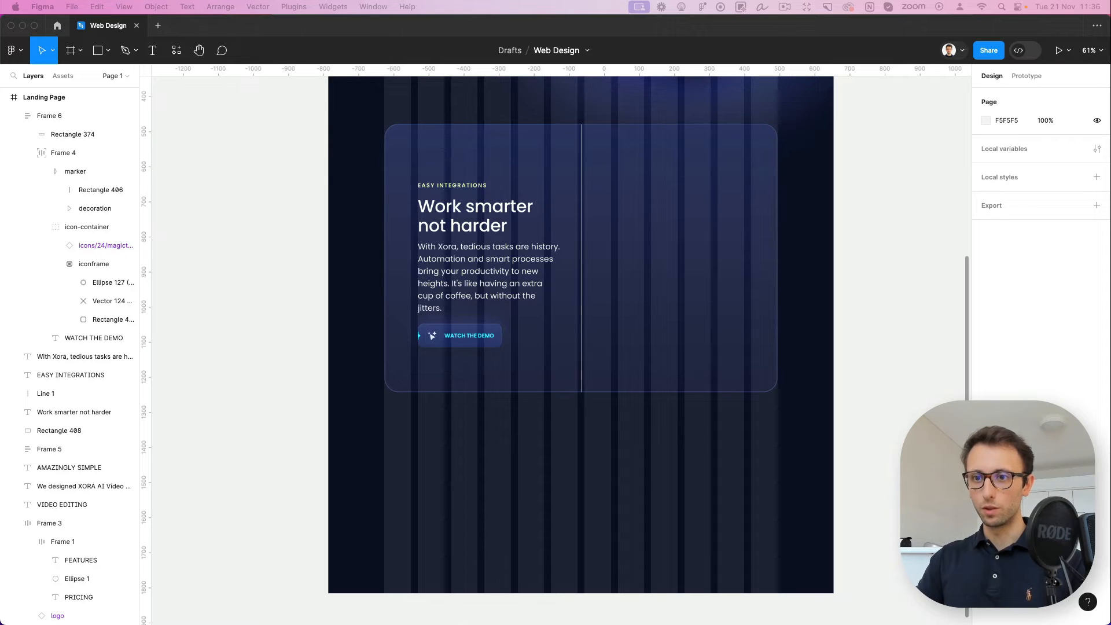
pyautogui.click(501, 127)
pyautogui.scroll(5, 475, 149)
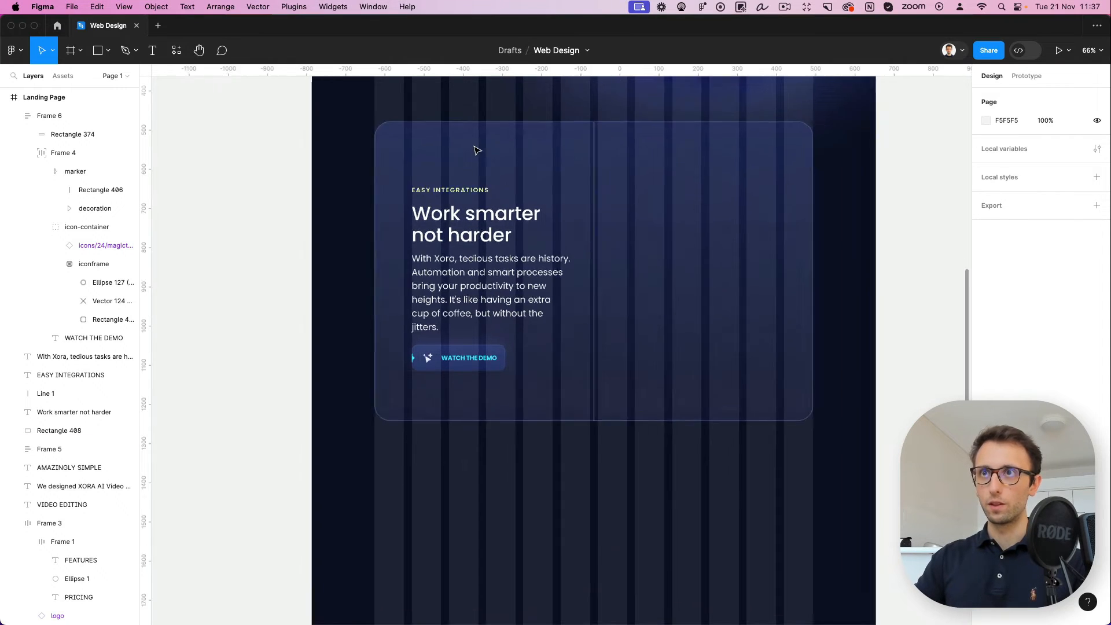
pyautogui.press('super+v')
pyautogui.moveTo(565, 382); pyautogui.dragTo(437, 185)
# Add the card's EASY INTEGRATIONS label, heading and paragraph to the selection with the round icon
pyautogui.keyDown('shift'); pyautogui.click(440, 209); pyautogui.keyUp('shift')
pyautogui.keyDown('shift'); pyautogui.click(481, 267); pyautogui.keyUp('shift')
pyautogui.keyDown('shift'); pyautogui.click(486, 343); pyautogui.keyUp('shift')
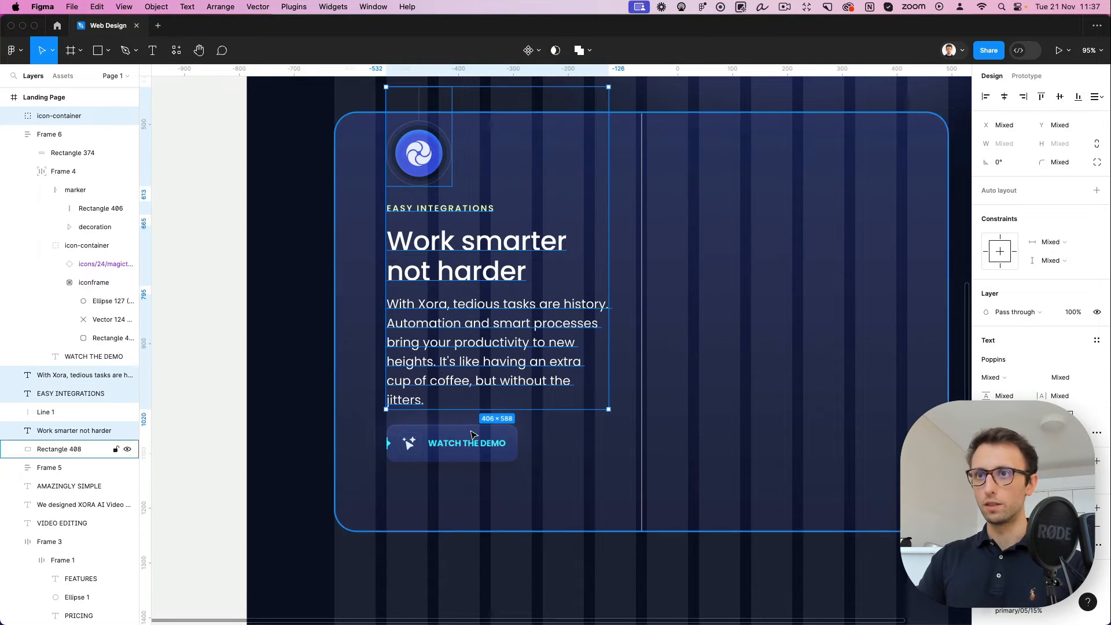
# Include the "WATCH THE DEMO" button in the selected content and move it all down so the icon's connector line meets the card's upper edge
pyautogui.keyDown('shift'); pyautogui.click(463, 444); pyautogui.keyUp('shift')
pyautogui.moveTo(480, 356); pyautogui.dragTo(483, 382)
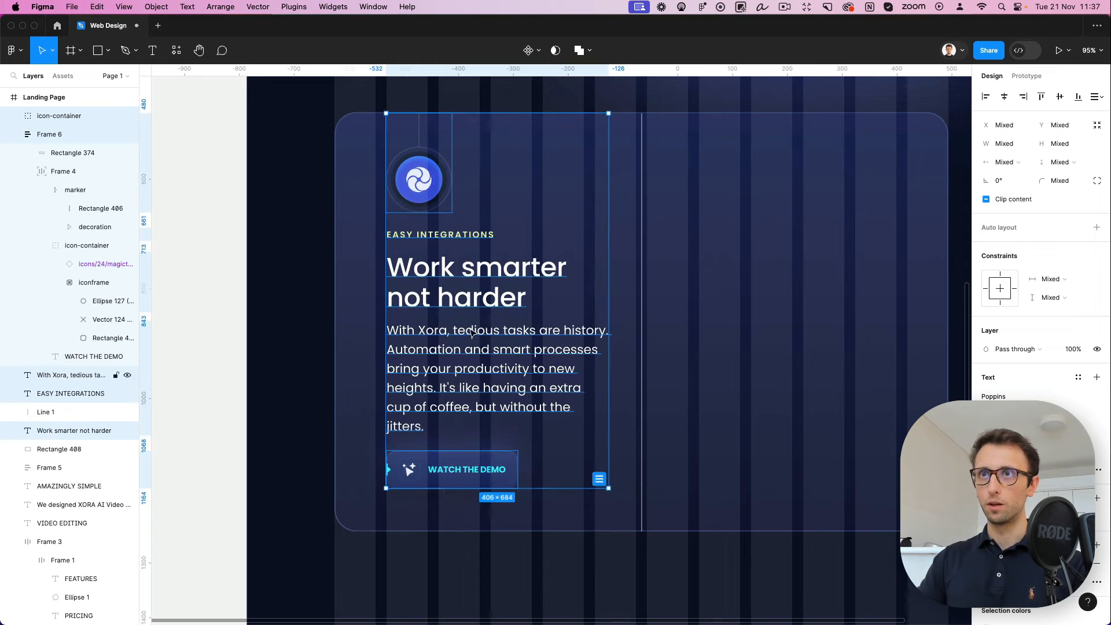
pyautogui.press('Escape')
# Examine the layers of the icon container, from the connector line and outer ring to the dark disc, blue circle and inner emblem
pyautogui.scroll(10, 464, 152)
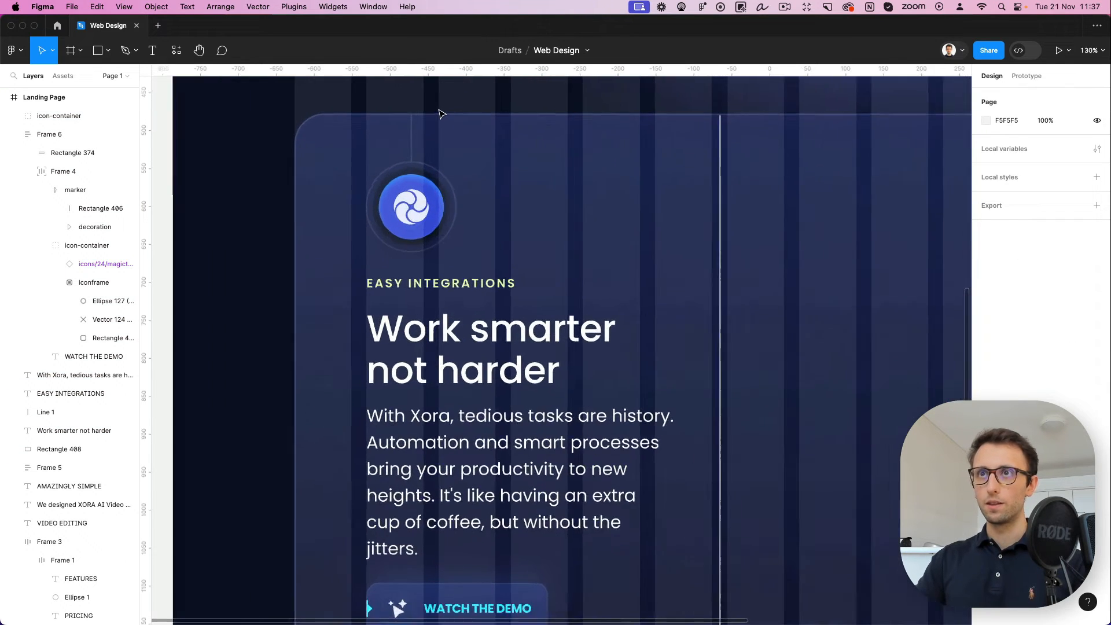
pyautogui.scroll(5, 431, 225)
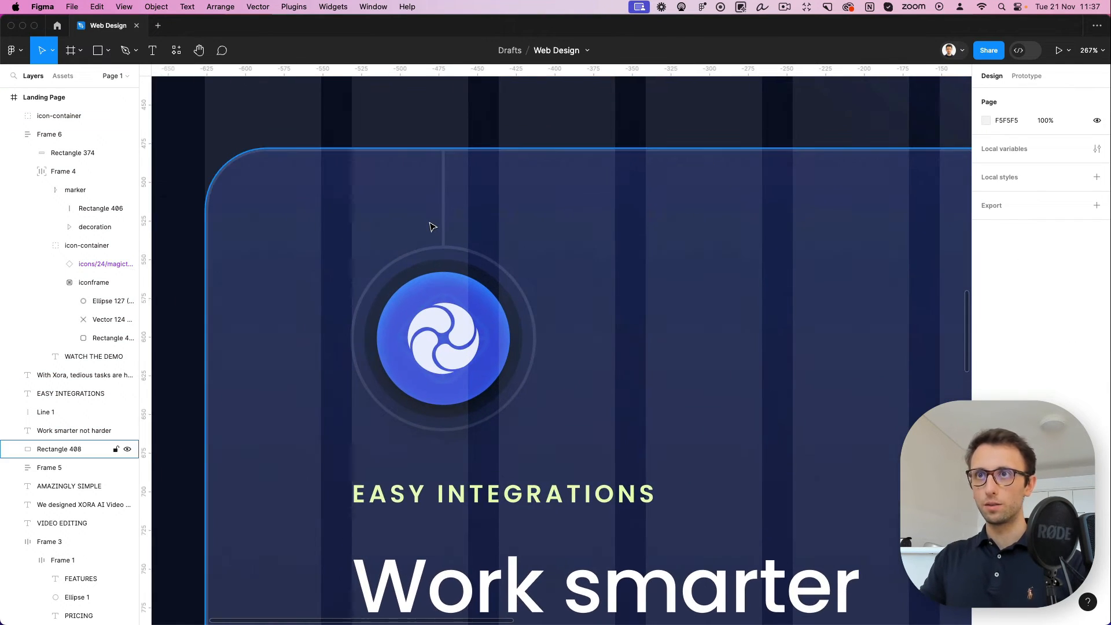
pyautogui.click(446, 226)
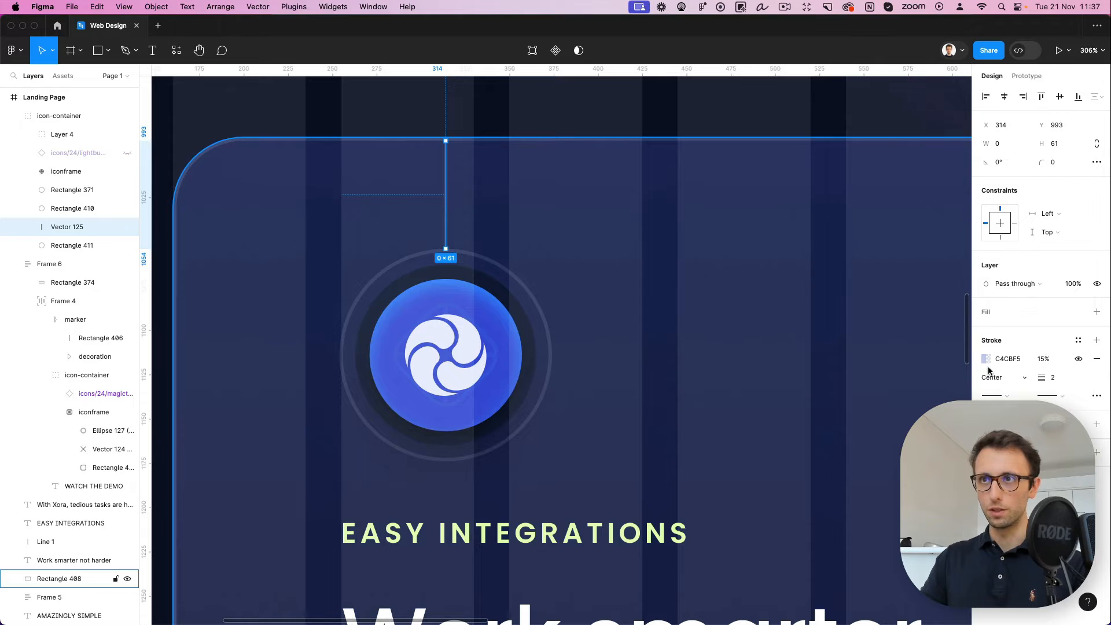
pyautogui.click(486, 277)
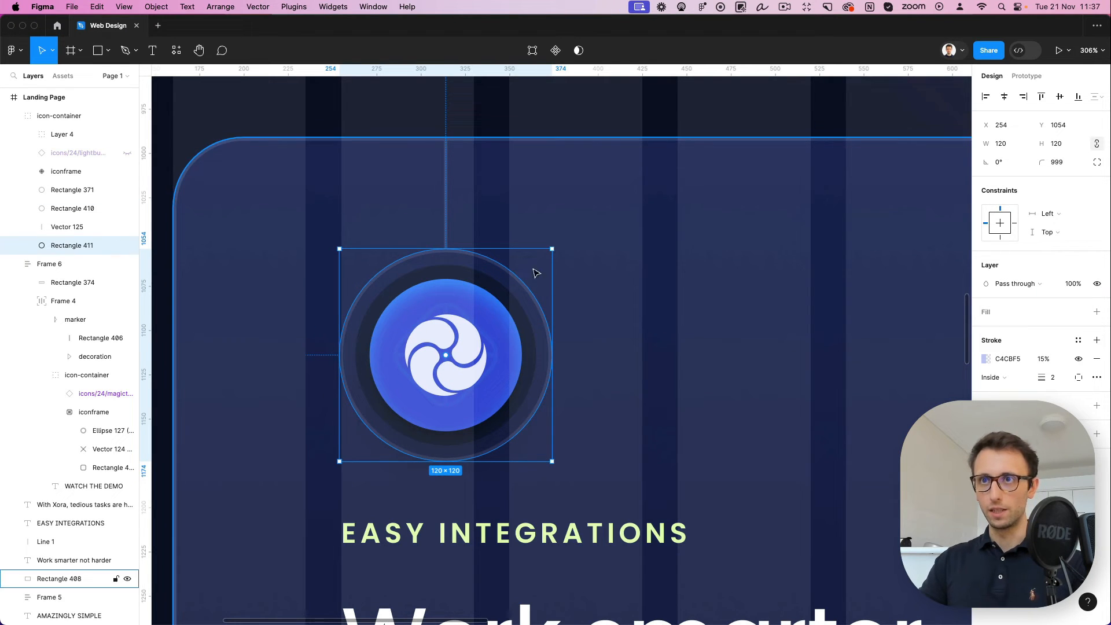
pyautogui.click(388, 293)
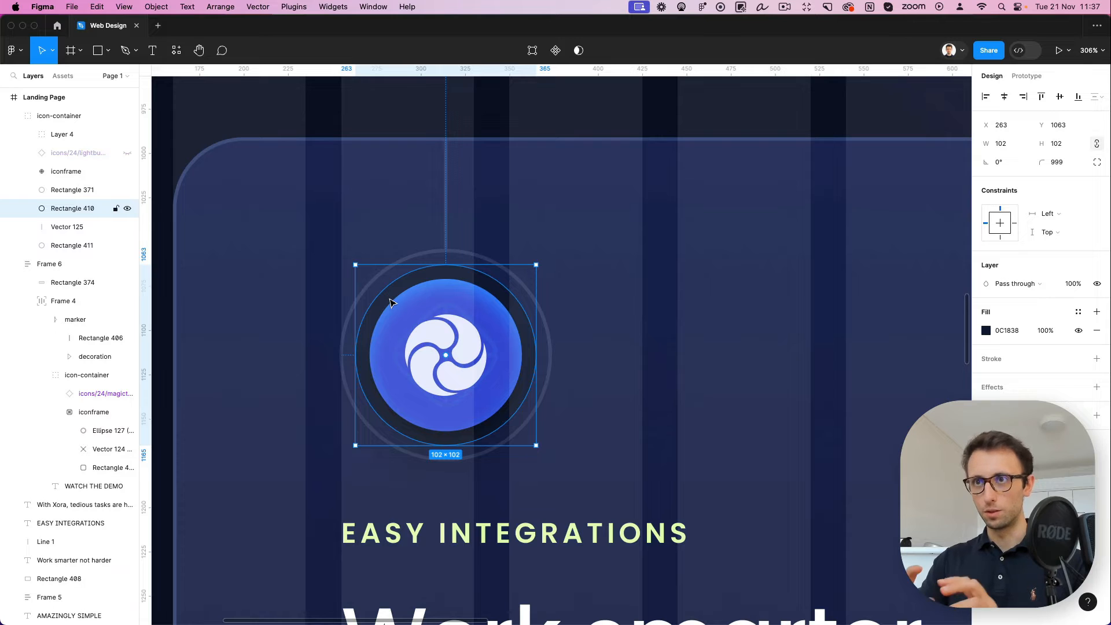
pyautogui.click(429, 299)
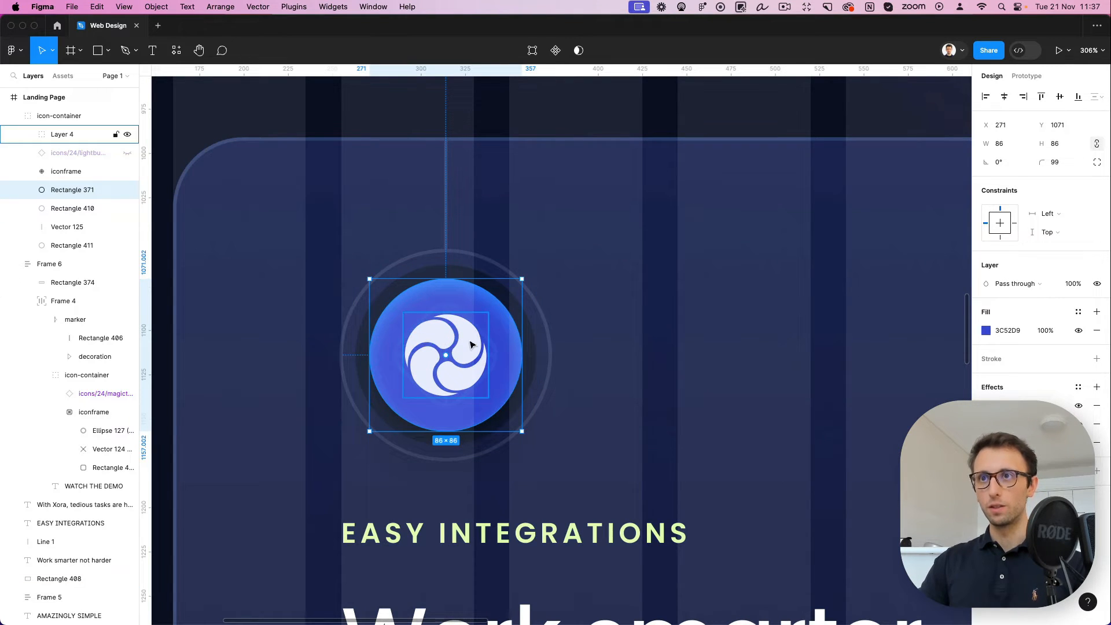
pyautogui.keyDown('super'); pyautogui.click(451, 310); pyautogui.keyUp('super')
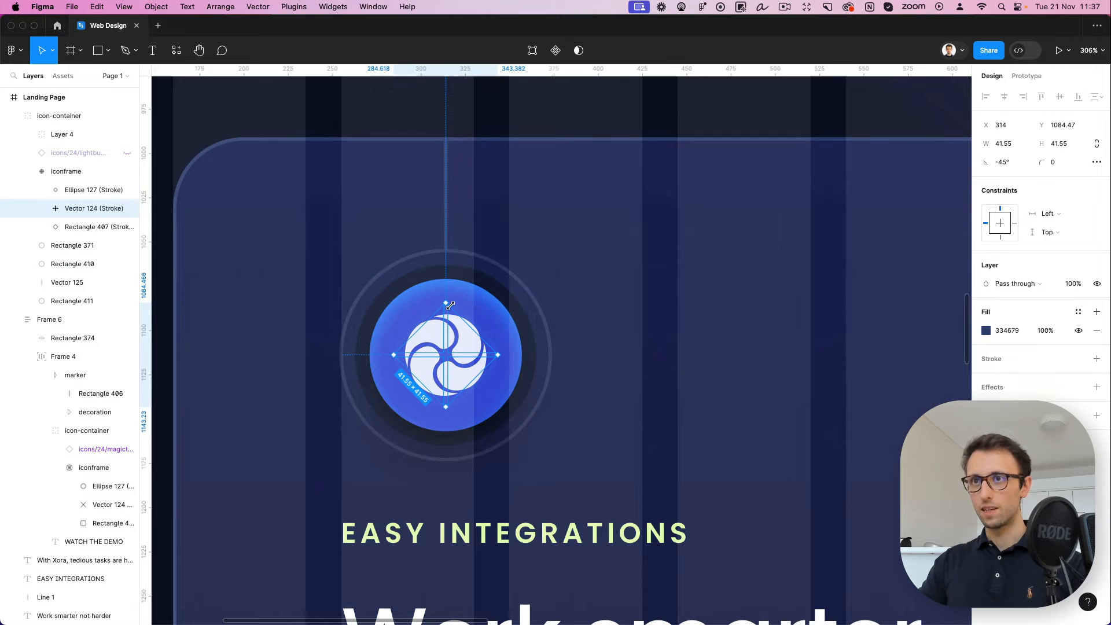
pyautogui.click(447, 308)
pyautogui.scroll(-15, 455, 308)
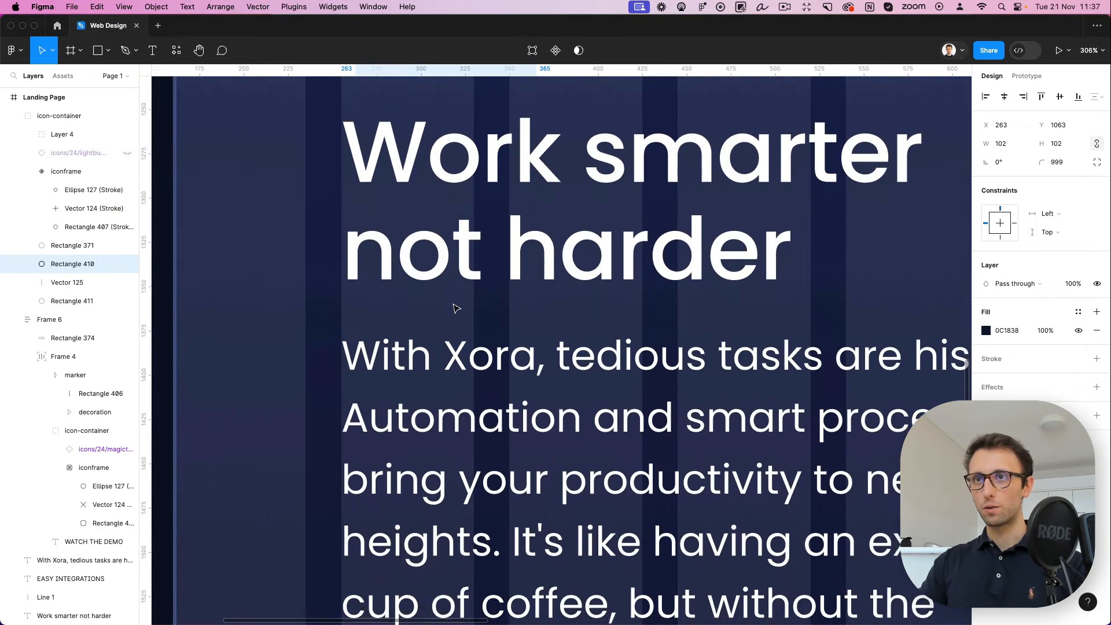
pyautogui.scroll(3, 455, 307)
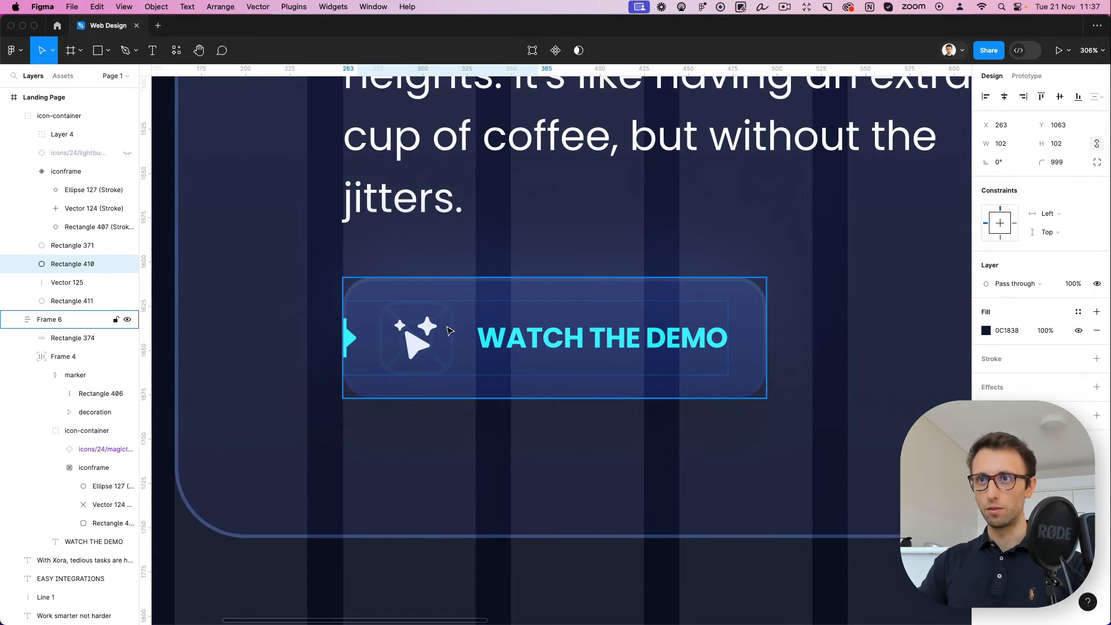
pyautogui.scroll(15, 450, 331)
pyautogui.scroll(-3, 448, 333)
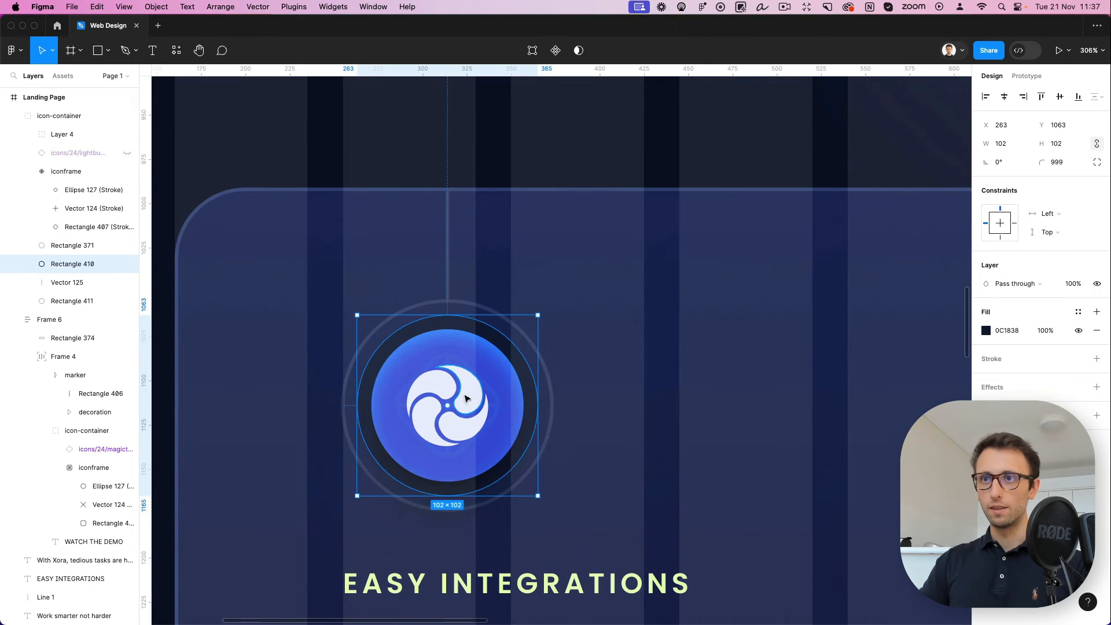
pyautogui.scroll(-3, 463, 404)
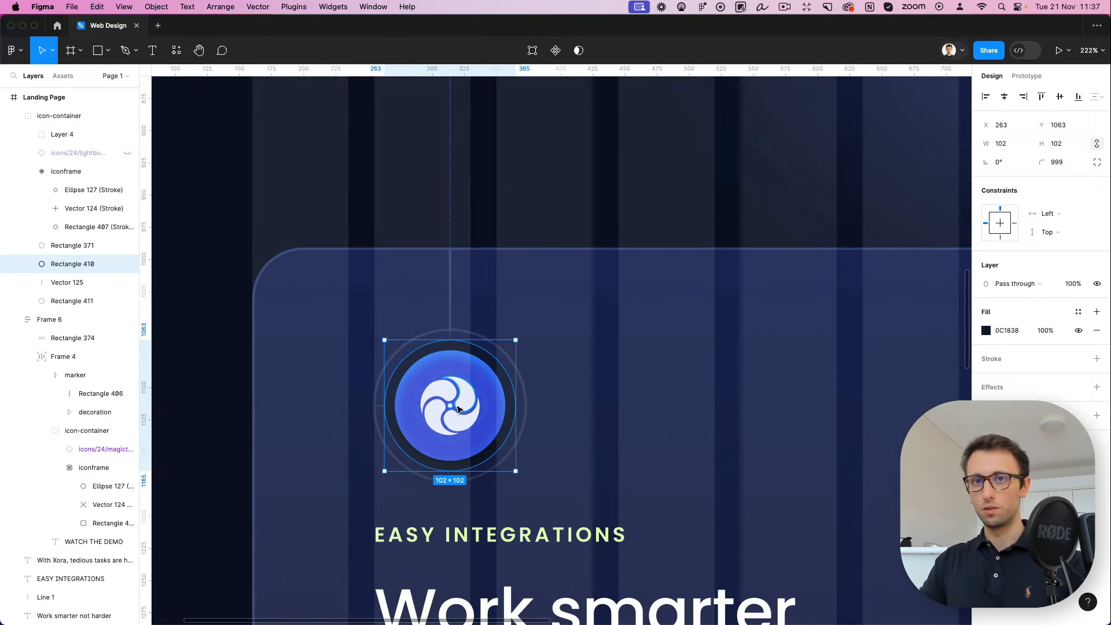
# Switch to the Noun Project app and search its icon library for "spinner"
pyautogui.click(186, 318)
pyautogui.press('super+space')
pyautogui.write('n')
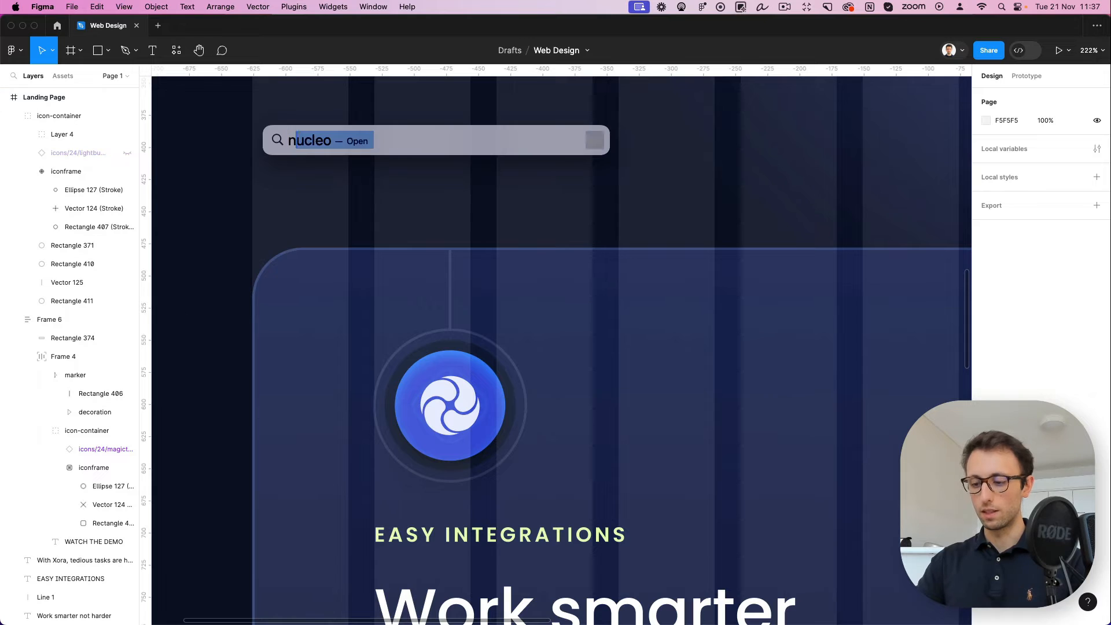
pyautogui.write('oun')
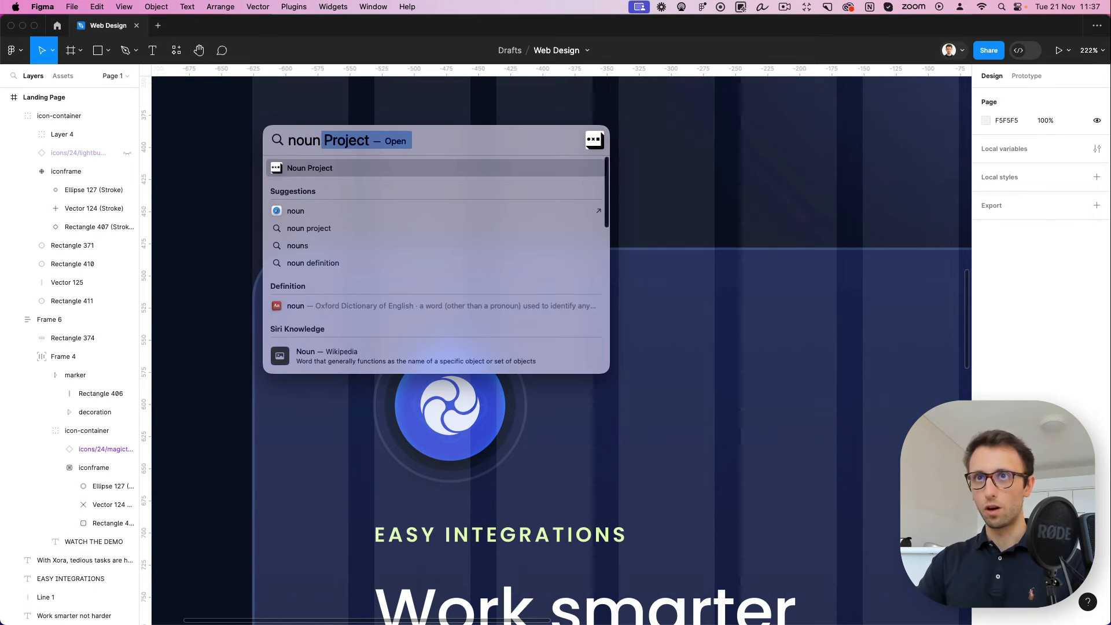
pyautogui.press('Return')
pyautogui.click(513, 118)
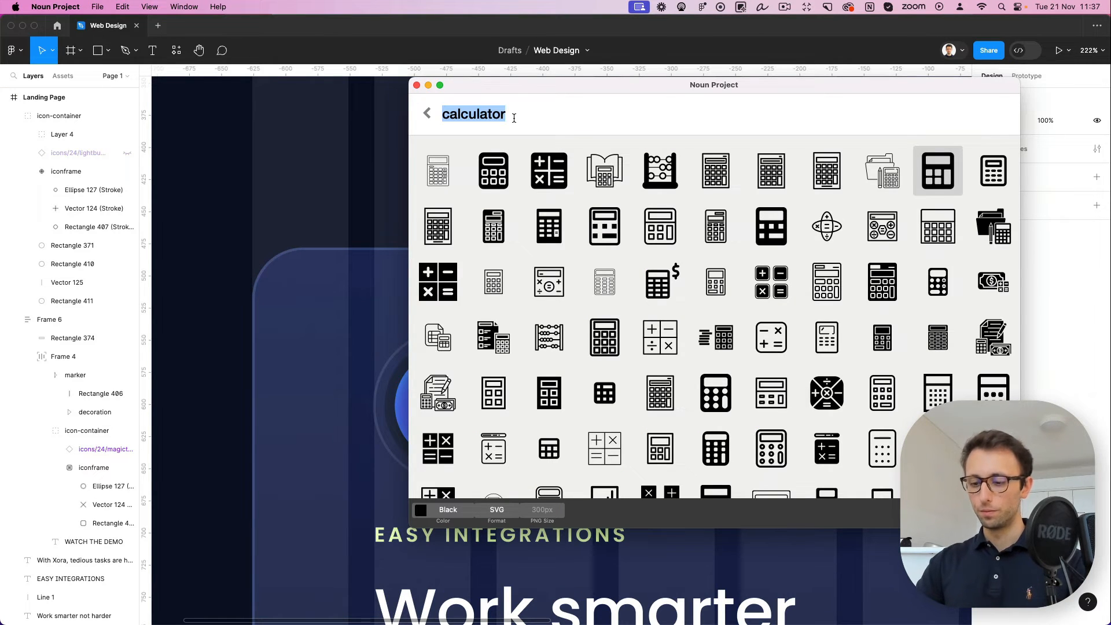
pyautogui.write('spinner')
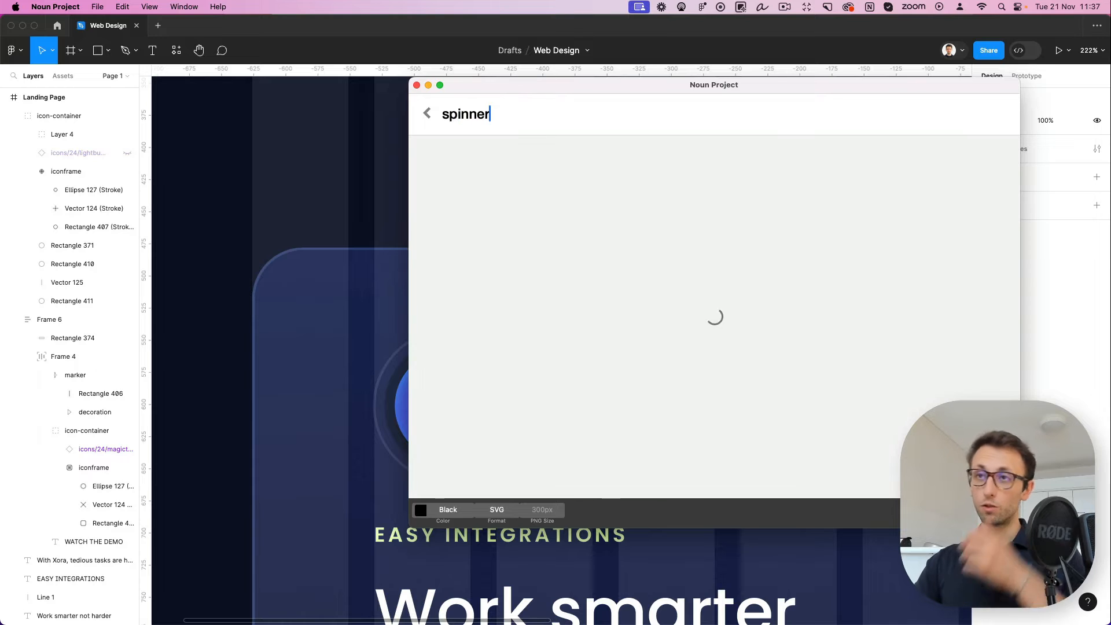
# Browse the spinner icons and place a solid three-lobed spinner on the Figma canvas above the card's round icon
pyautogui.hscroll(4, 362, 234)
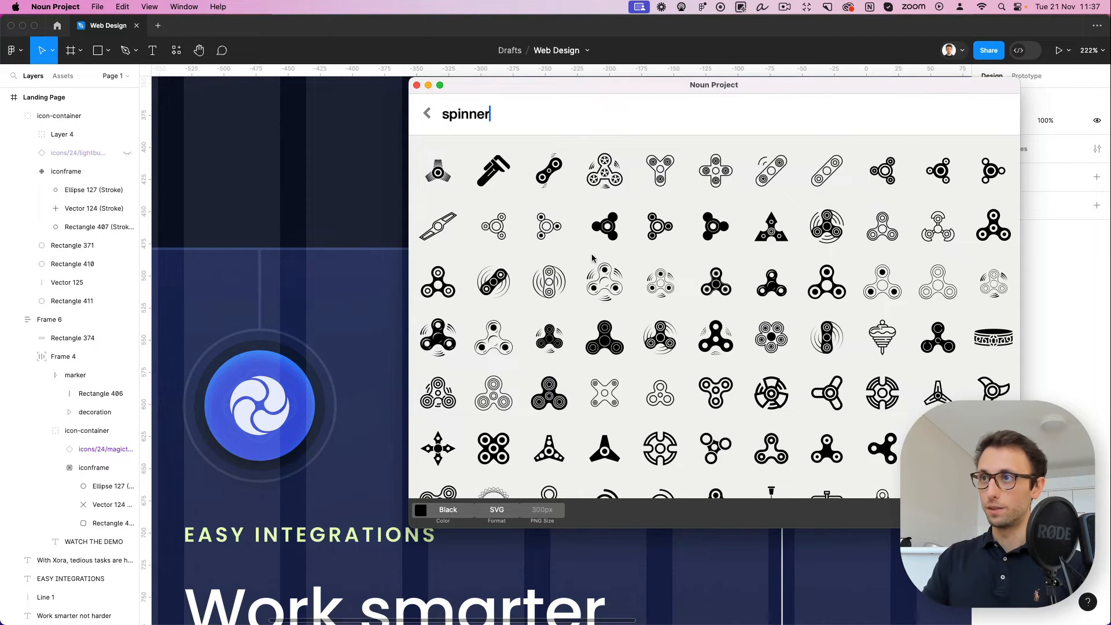
pyautogui.scroll(-2, 593, 259)
pyautogui.scroll(-10, 505, 299)
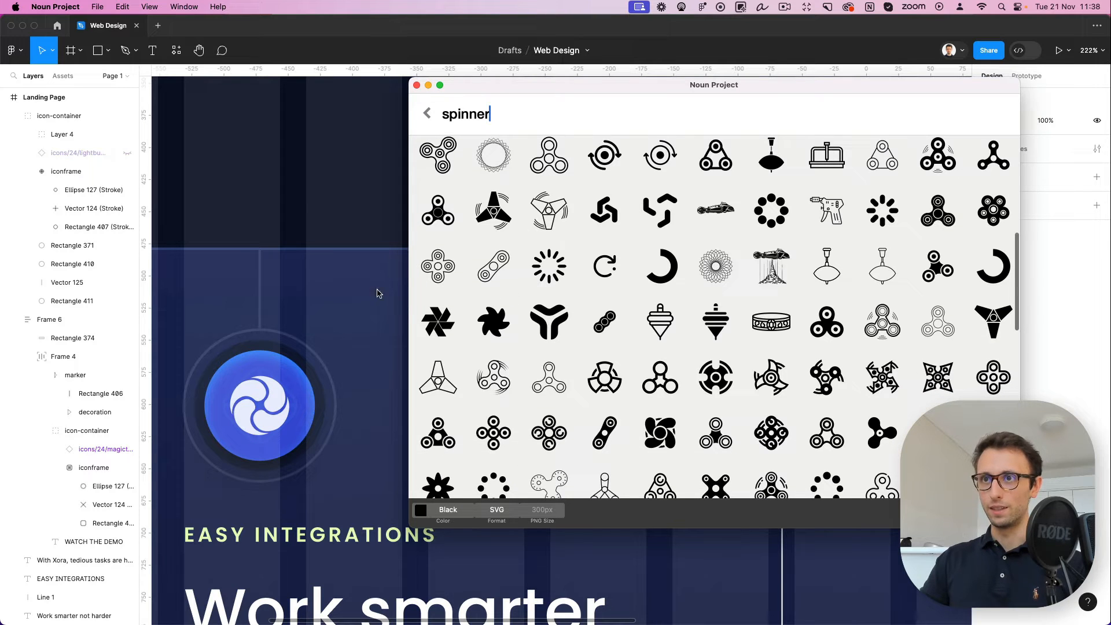
pyautogui.scroll(-2, 540, 312)
pyautogui.scroll(-10, 547, 301)
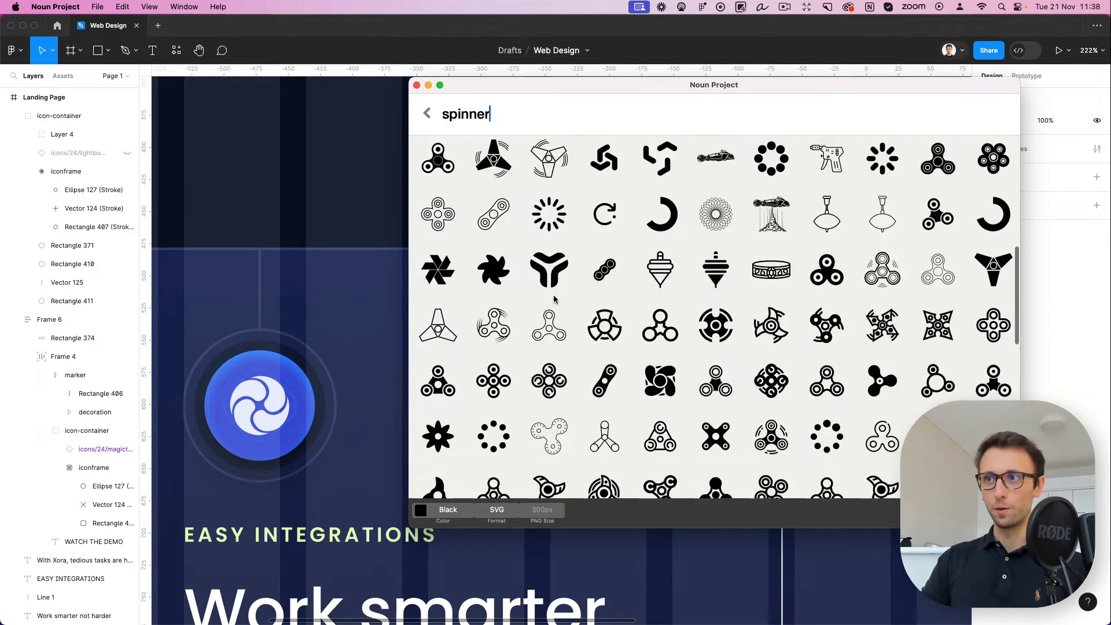
pyautogui.scroll(-2, 558, 212)
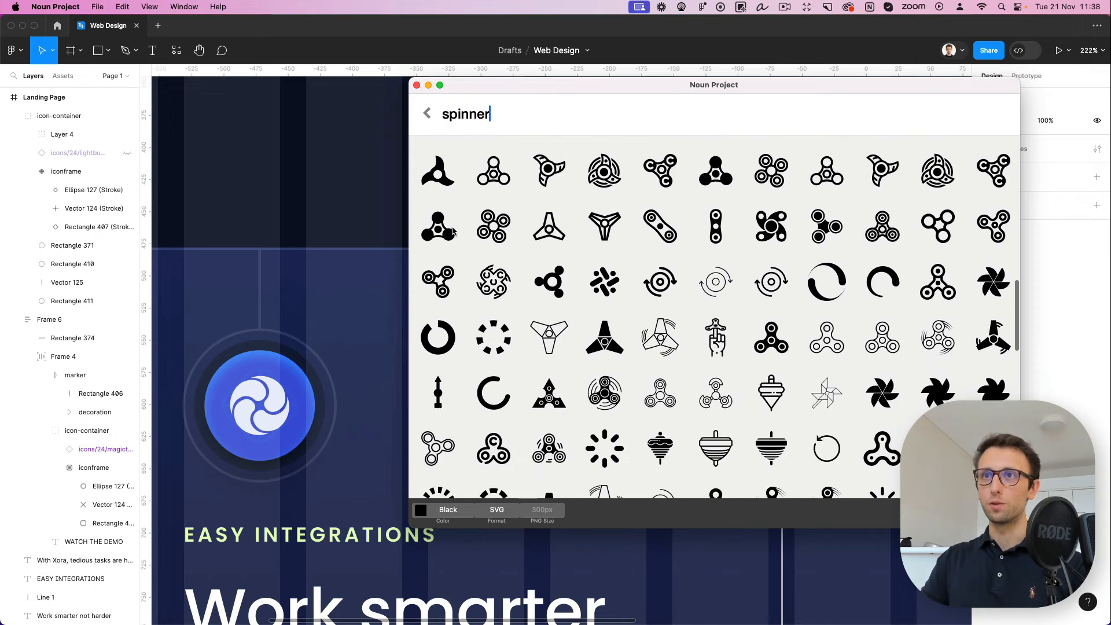
pyautogui.moveTo(444, 234); pyautogui.dragTo(277, 187)
pyautogui.click(269, 188)
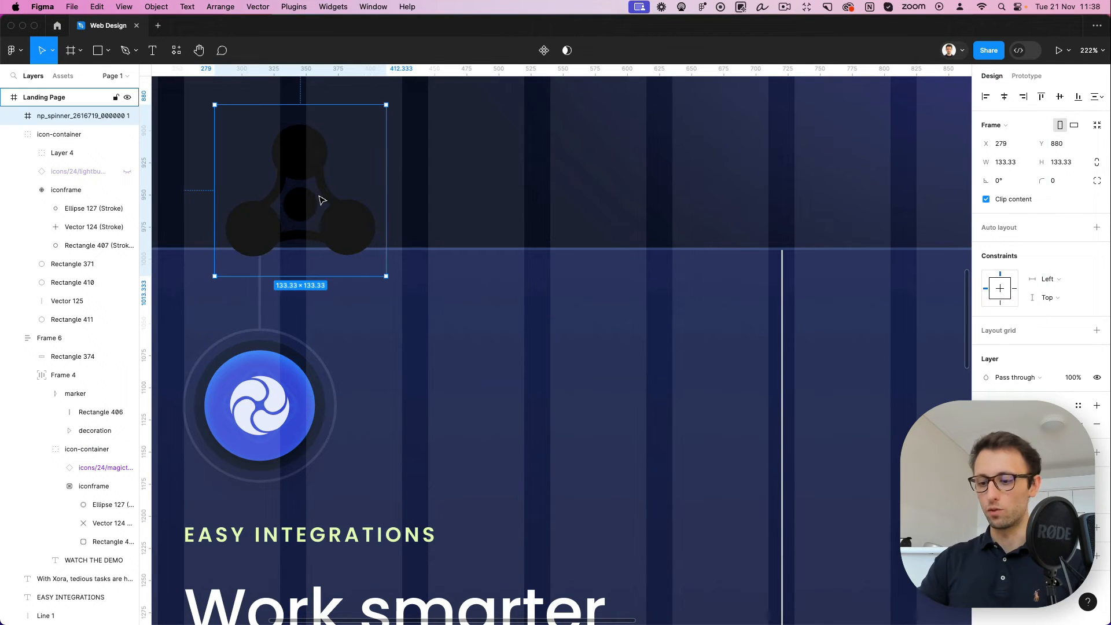
# Ungroup the placed spinner icon and set its vector fill to white FFFFFF
pyautogui.press('super+shift+g')
pyautogui.click(986, 331)
pyautogui.moveTo(898, 350); pyautogui.dragTo(822, 322)
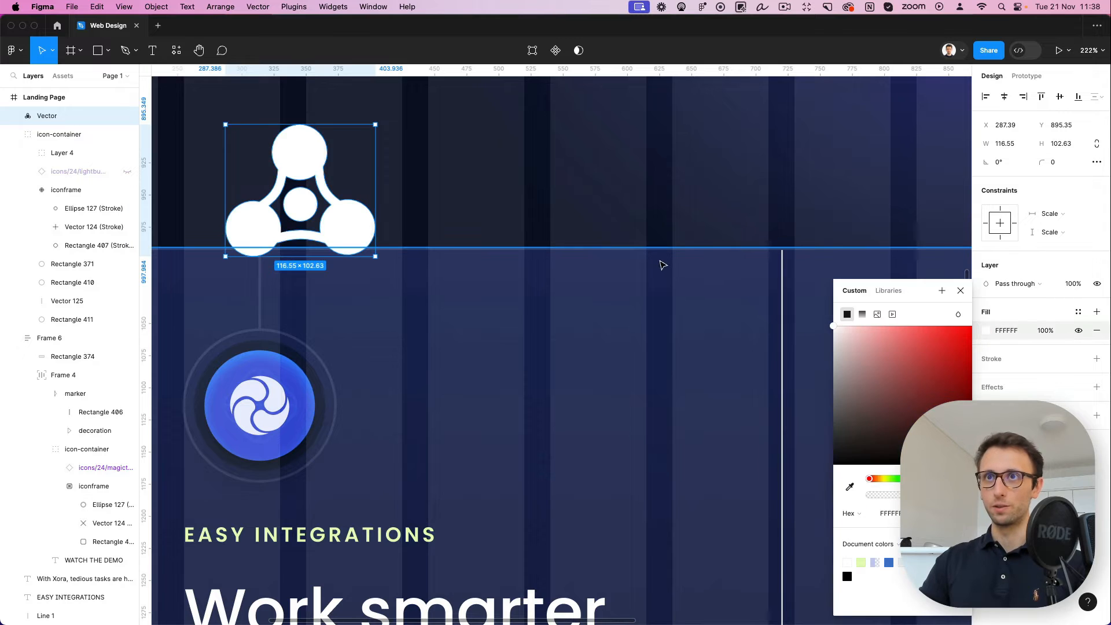
# Delete the white spinner vector from above the card
pyautogui.click(441, 222)
pyautogui.click(320, 186)
pyautogui.click(313, 185)
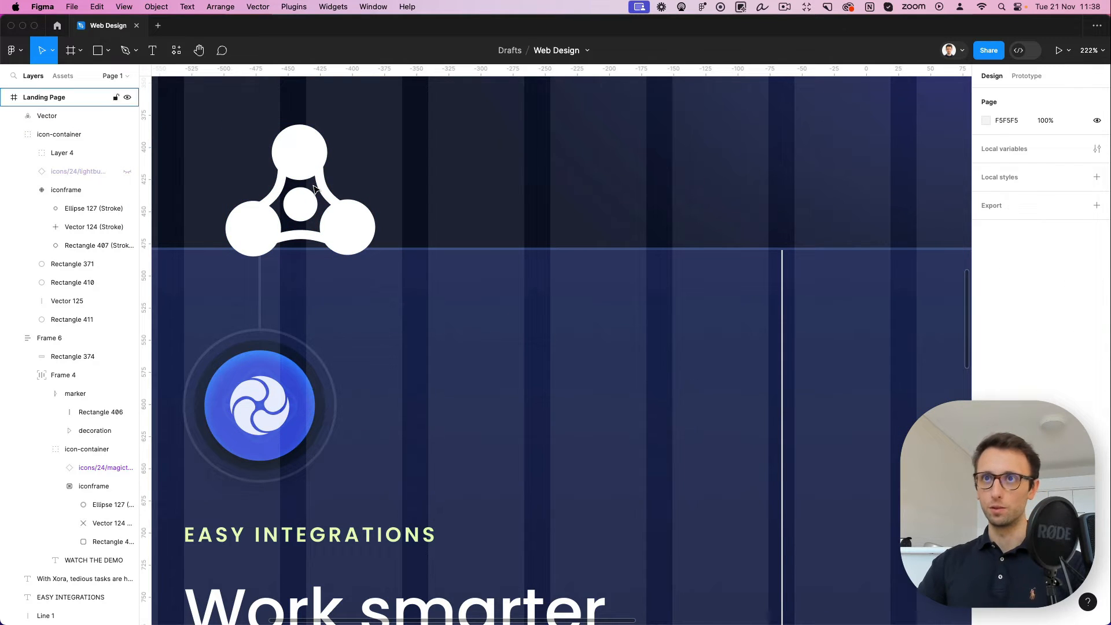
pyautogui.click(298, 163)
pyautogui.press('Delete')
# Duplicate the first column's icon, label, heading, paragraph and demo button into the empty half of the card beyond the divider
pyautogui.scroll(-3, 325, 166)
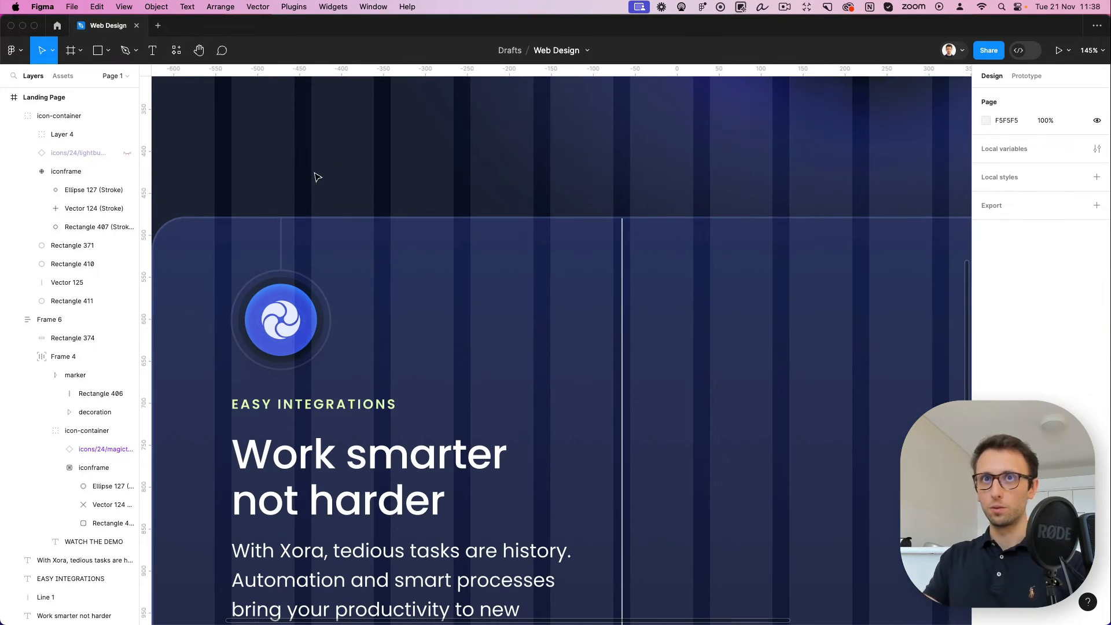
pyautogui.scroll(-3, 292, 132)
pyautogui.scroll(-3, 322, 149)
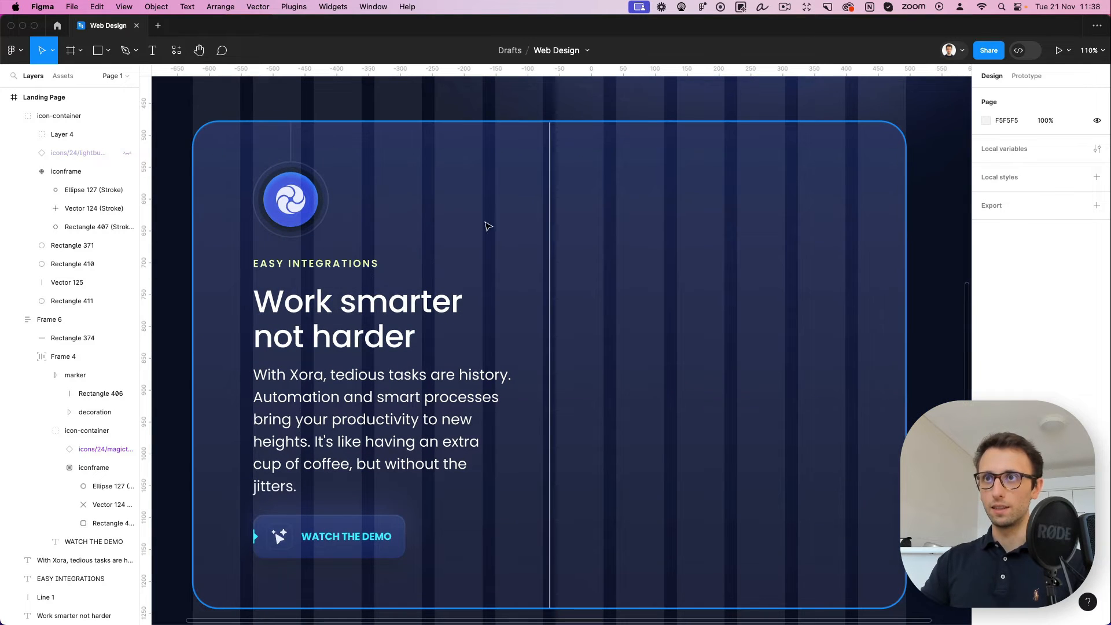
pyautogui.scroll(-3, 577, 245)
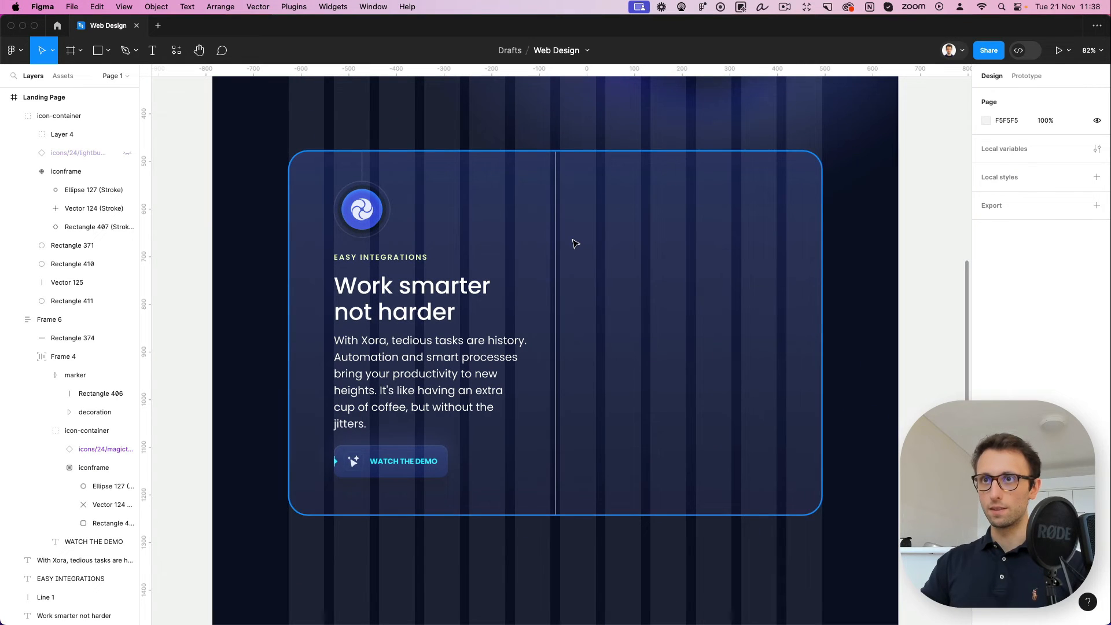
pyautogui.click(346, 262)
pyautogui.keyDown('shift'); pyautogui.click(361, 209); pyautogui.keyUp('shift')
pyautogui.keyDown('shift'); pyautogui.click(463, 307); pyautogui.keyUp('shift')
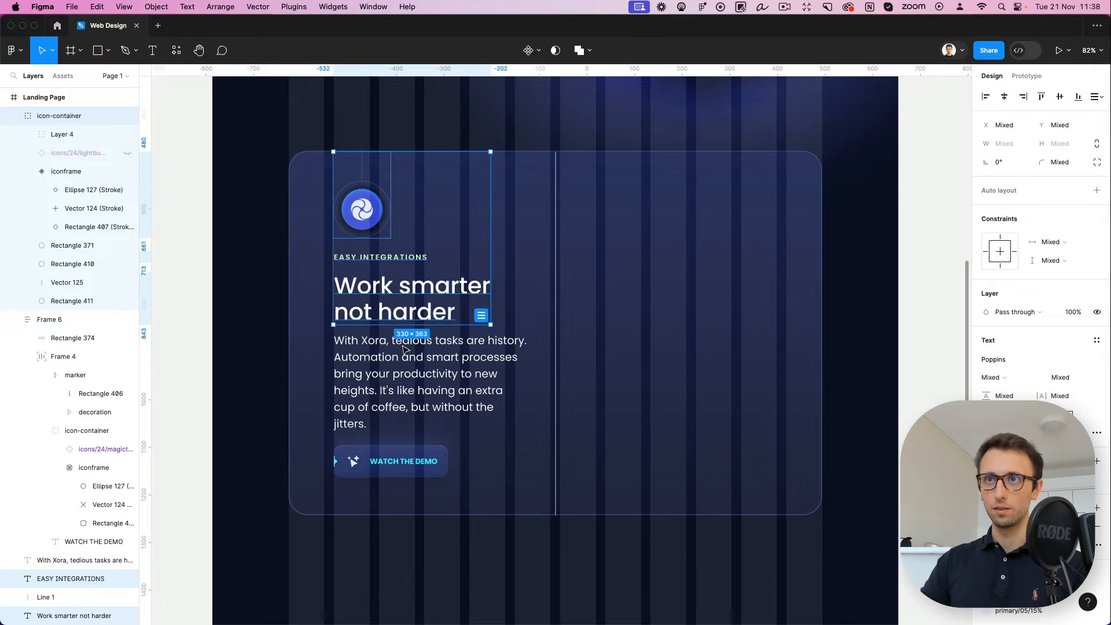
pyautogui.keyDown('shift'); pyautogui.click(405, 374); pyautogui.keyUp('shift')
pyautogui.keyDown('shift'); pyautogui.click(391, 454); pyautogui.keyUp('shift')
pyautogui.moveTo(391, 356); pyautogui.dragTo(647, 355)
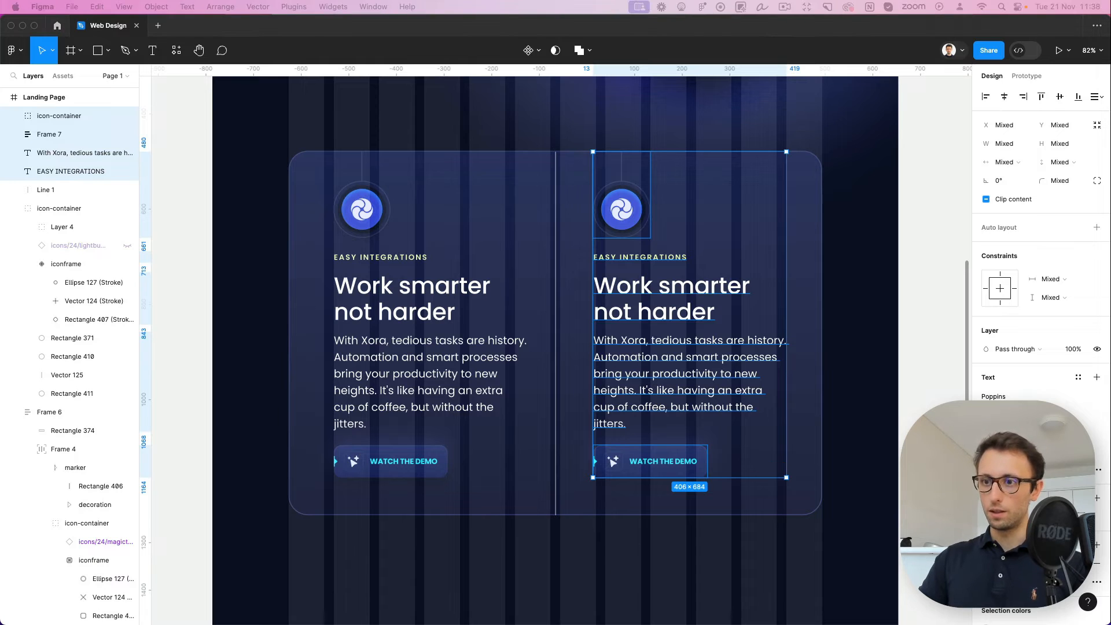
# Replace the duplicated column's label with "SECURE & TRUSTWORTHY", keeping the original label's text style
pyautogui.doubleClick(654, 258)
pyautogui.write('SECURE & TRUSTWORTHY')
pyautogui.press('super+z')
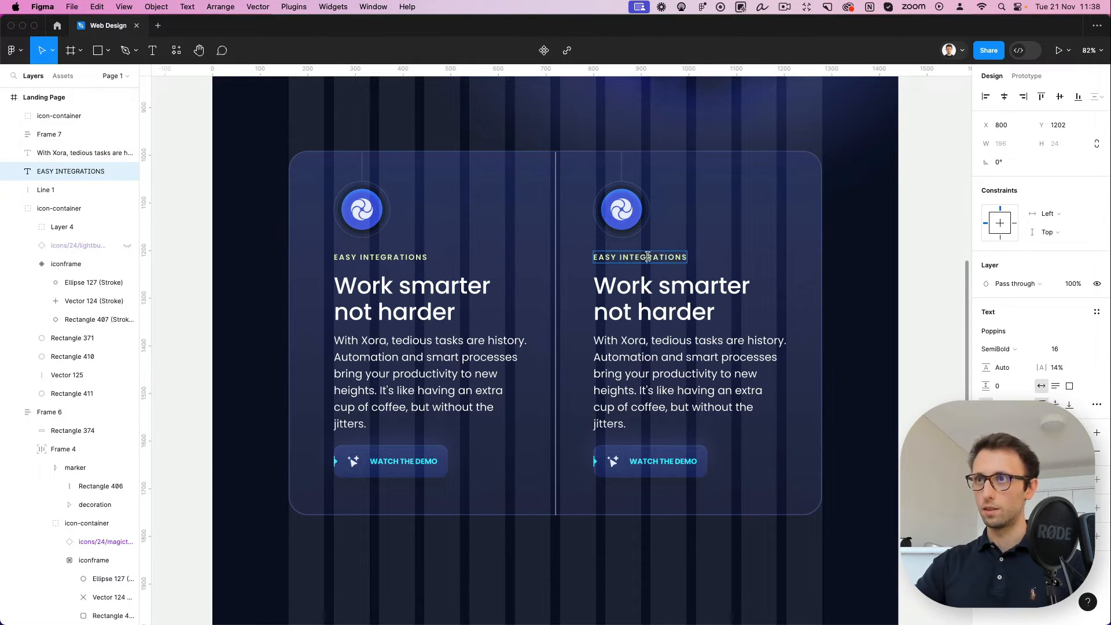
pyautogui.write('SECURE & TRUSTWORTHY')
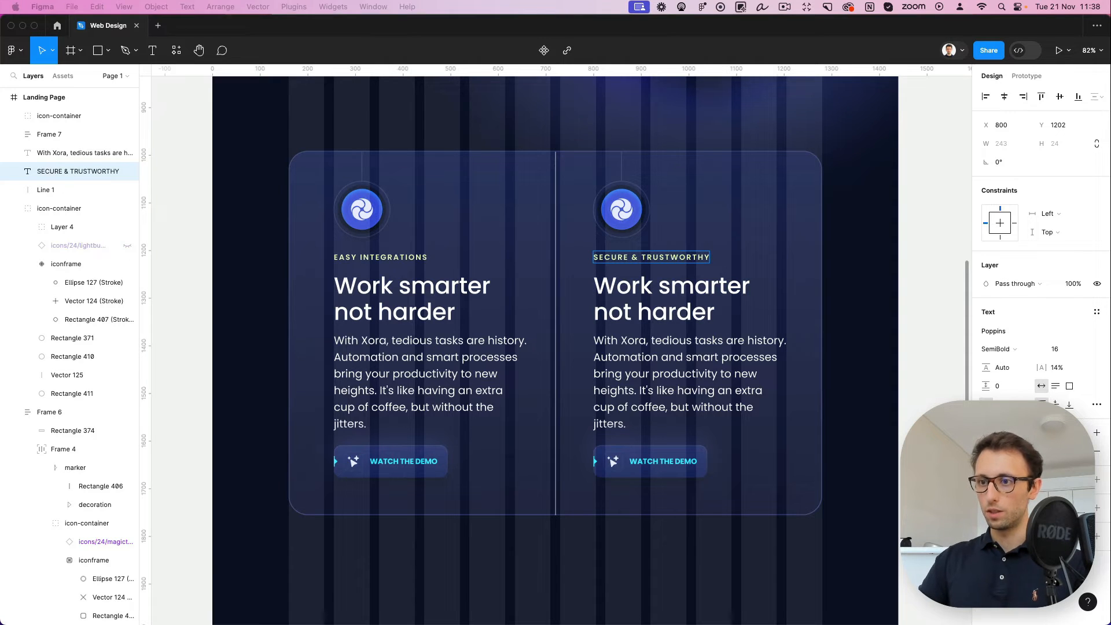
pyautogui.doubleClick(696, 297)
pyautogui.moveTo(697, 296); pyautogui.dragTo(715, 317)
pyautogui.write('SECURE & TRUSTWORTHY')
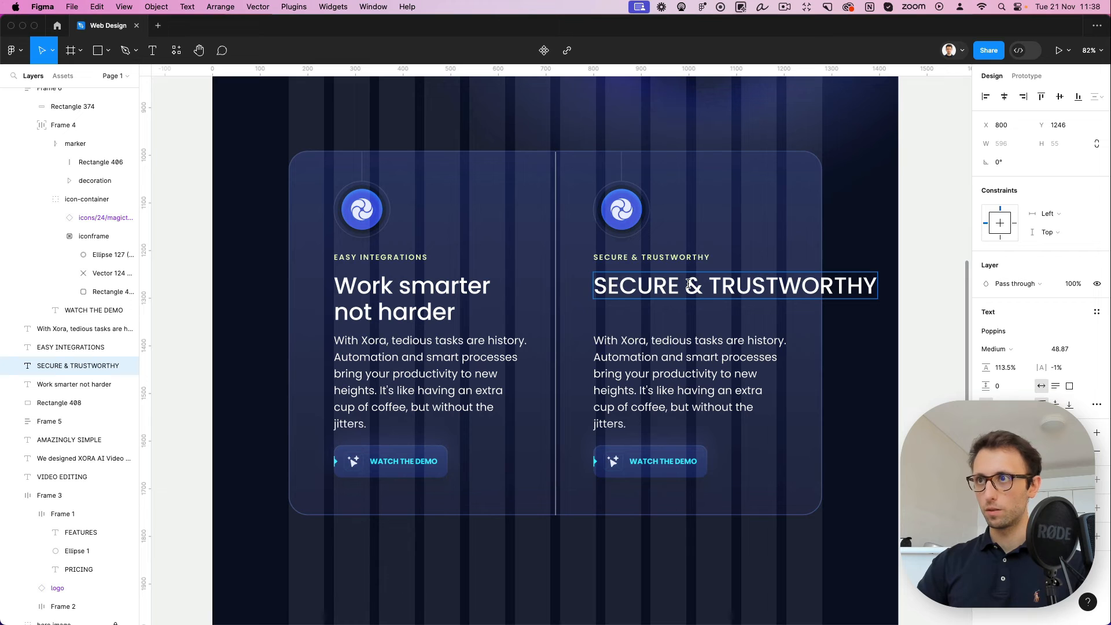
pyautogui.press('super+z')
pyautogui.press('super+a')
pyautogui.write('Sleep easy, we got your back')
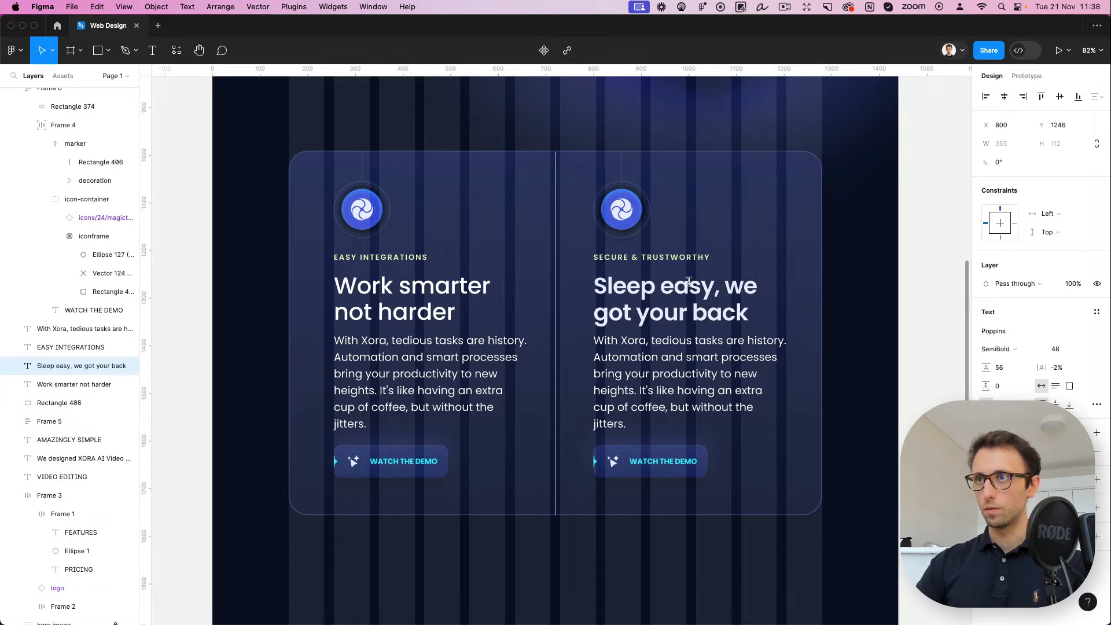
pyautogui.press('super+z')
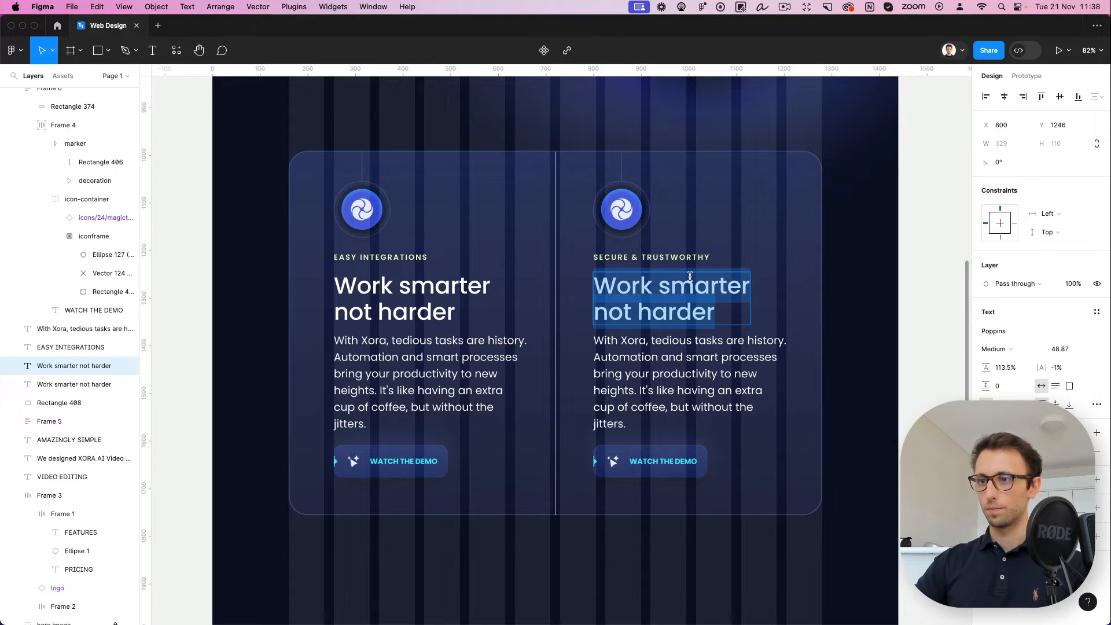
# Replace the second column's heading with "Sleep easy, we got your back" on two lines, breaking after "we" and keeping the heading's text style
pyautogui.write('Sleep e')
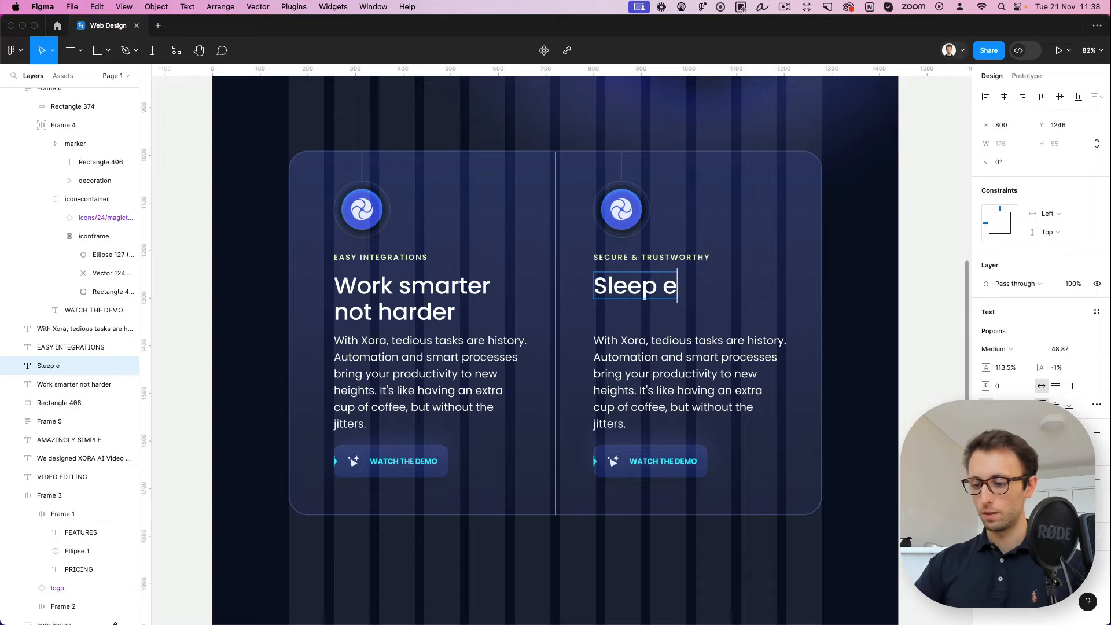
pyautogui.write('asy, we')
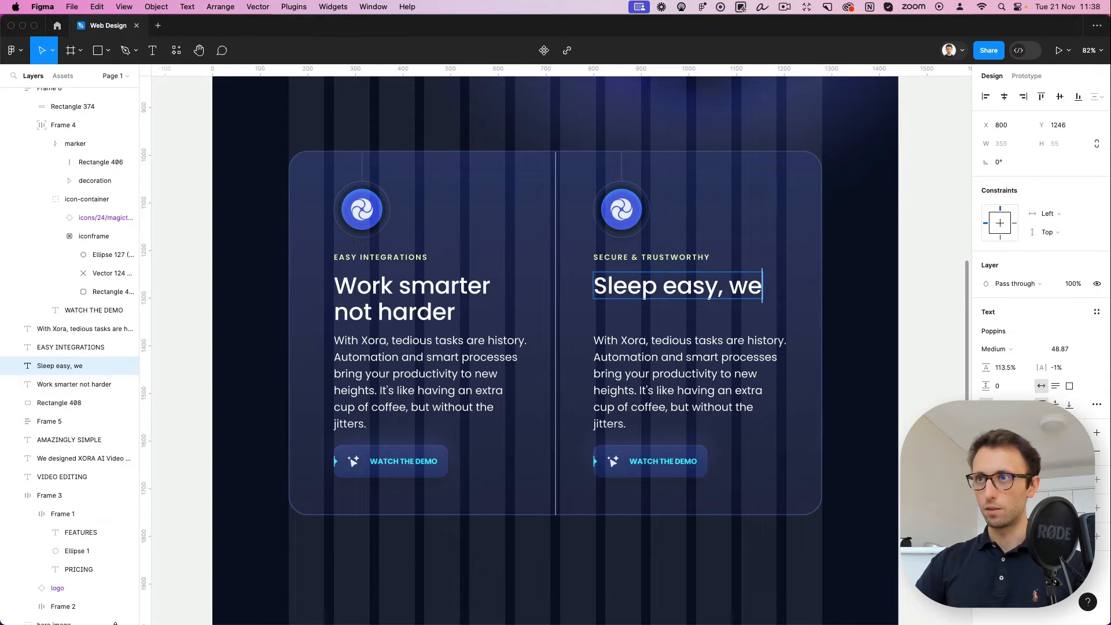
pyautogui.press('Return')
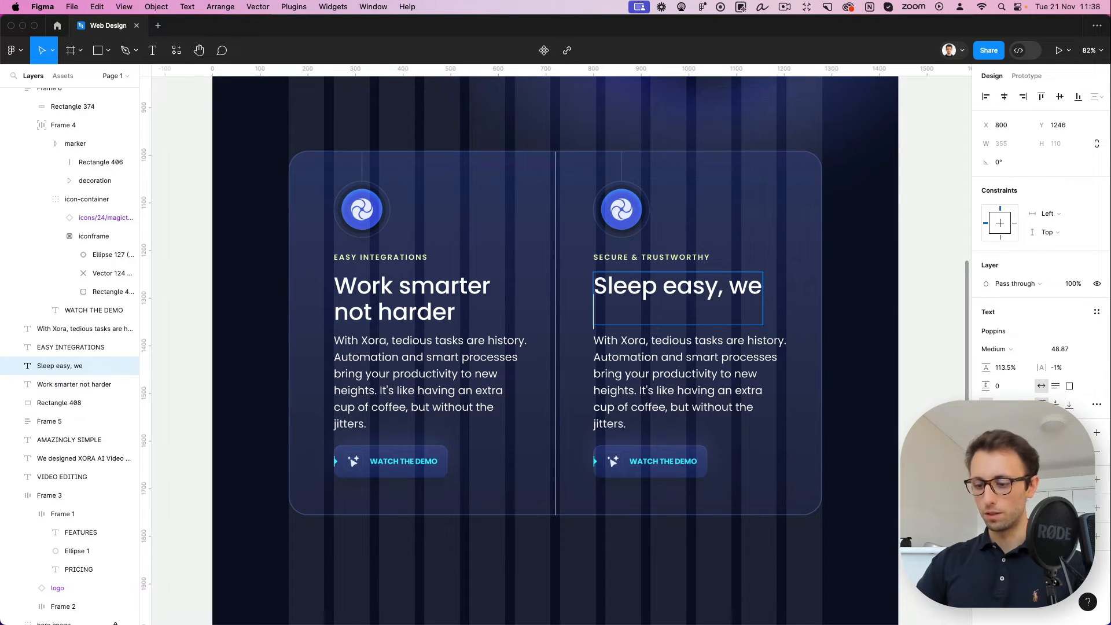
pyautogui.write('got your ba')
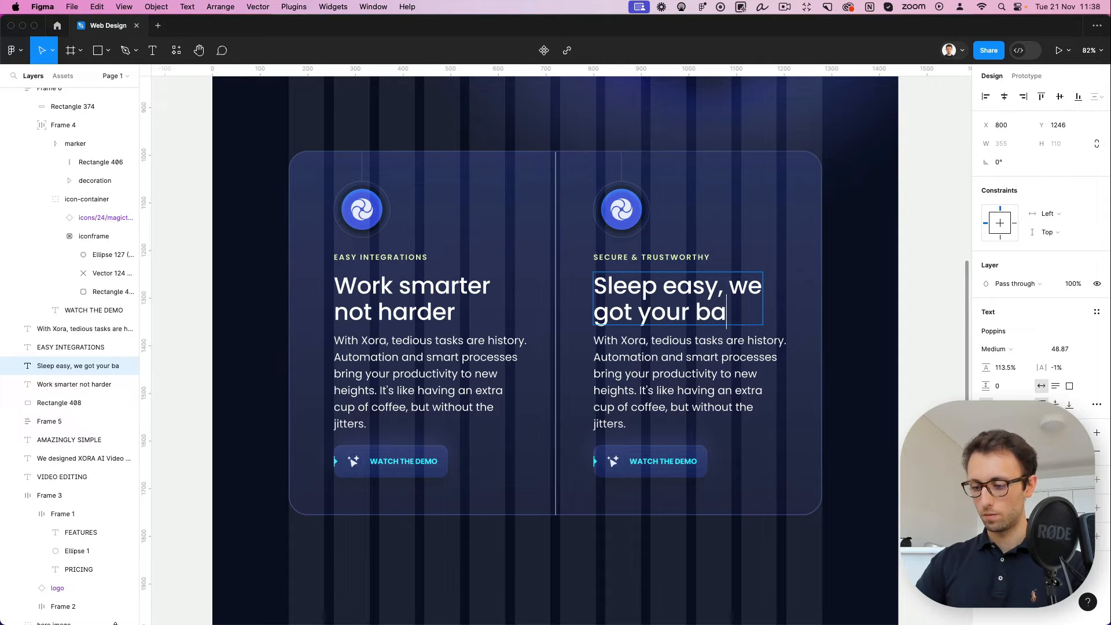
pyautogui.write('ck')
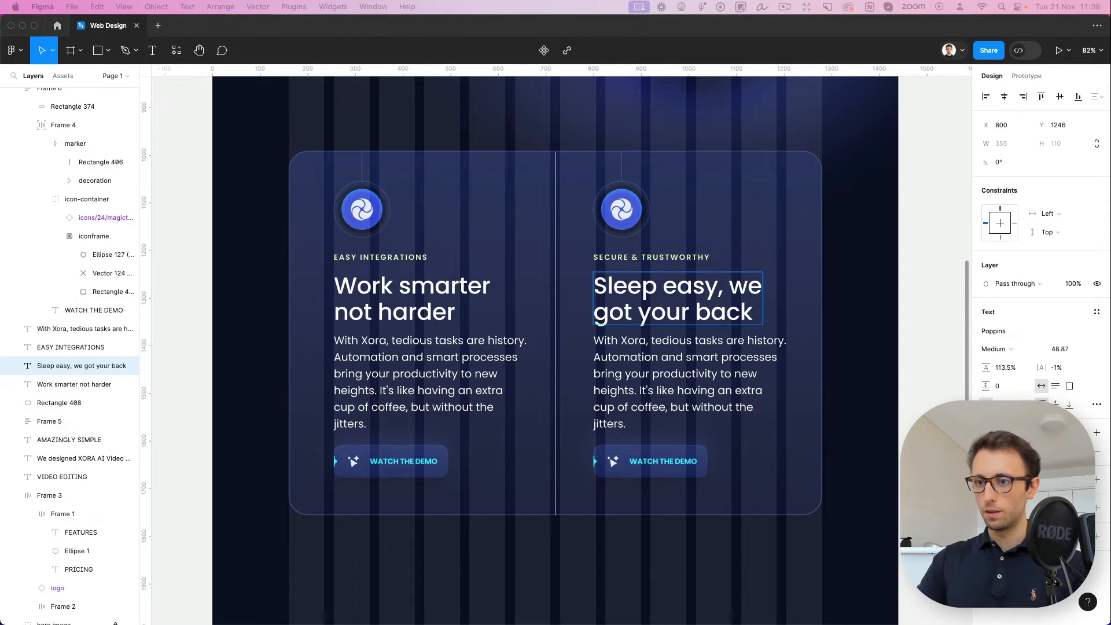
# Replace the second column's paragraph with the copy from "Your data security is our priority" to "Fort Knox.", keeping the original paragraph style
pyautogui.doubleClick(687, 352)
pyautogui.press('super+v')
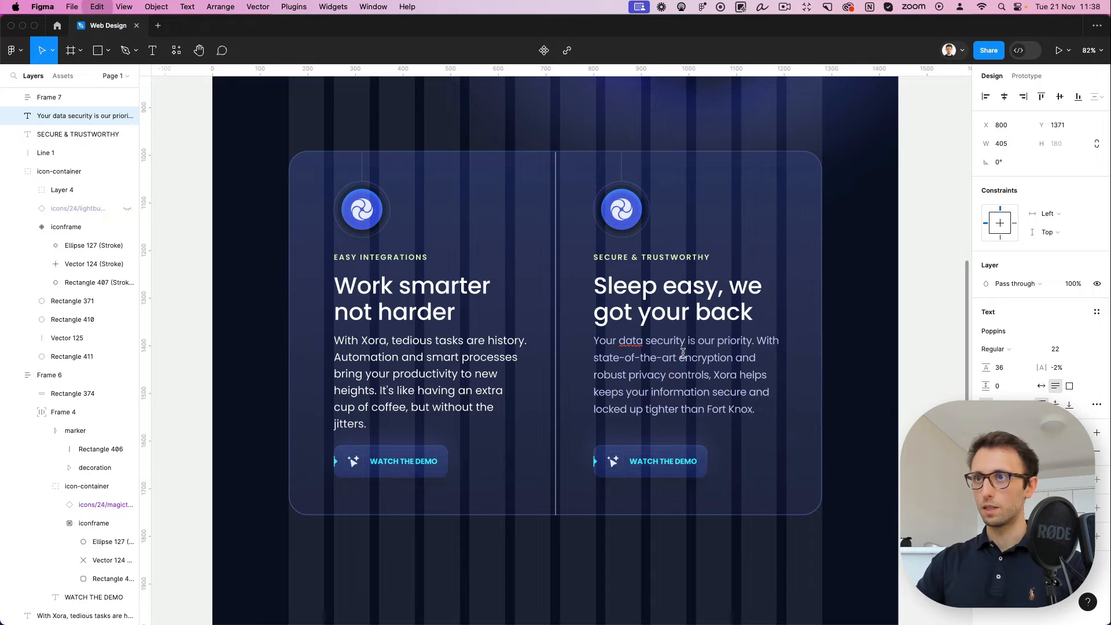
pyautogui.press('super+z')
pyautogui.press('super+a')
pyautogui.write('Your data security is our priority. With state-of-the-art encryption and robust privacy controls, Xora helps keeps your information secure and locked up tighter than Fort Knox.')
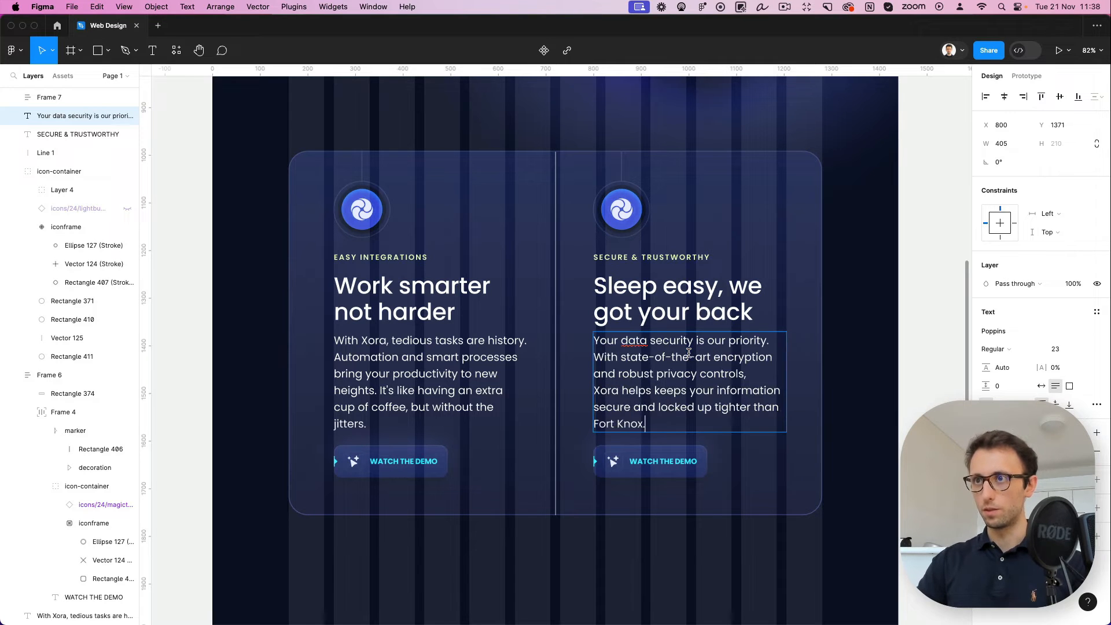
# Change the label of the second column's button to "READ THE DOCS"
pyautogui.doubleClick(677, 474)
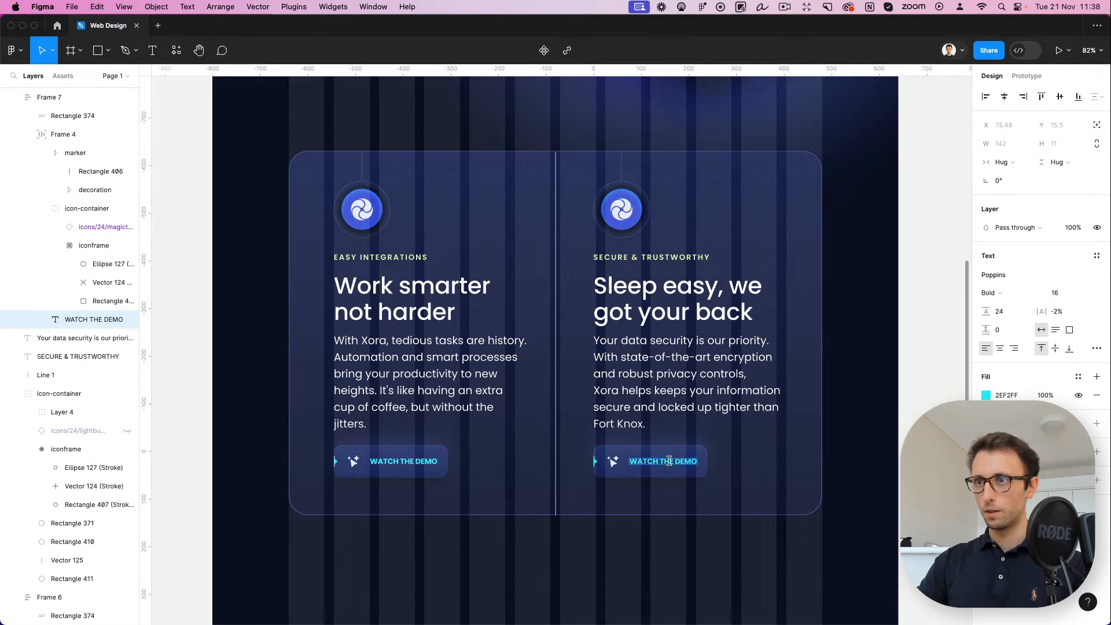
pyautogui.press('Return')
pyautogui.write('READ')
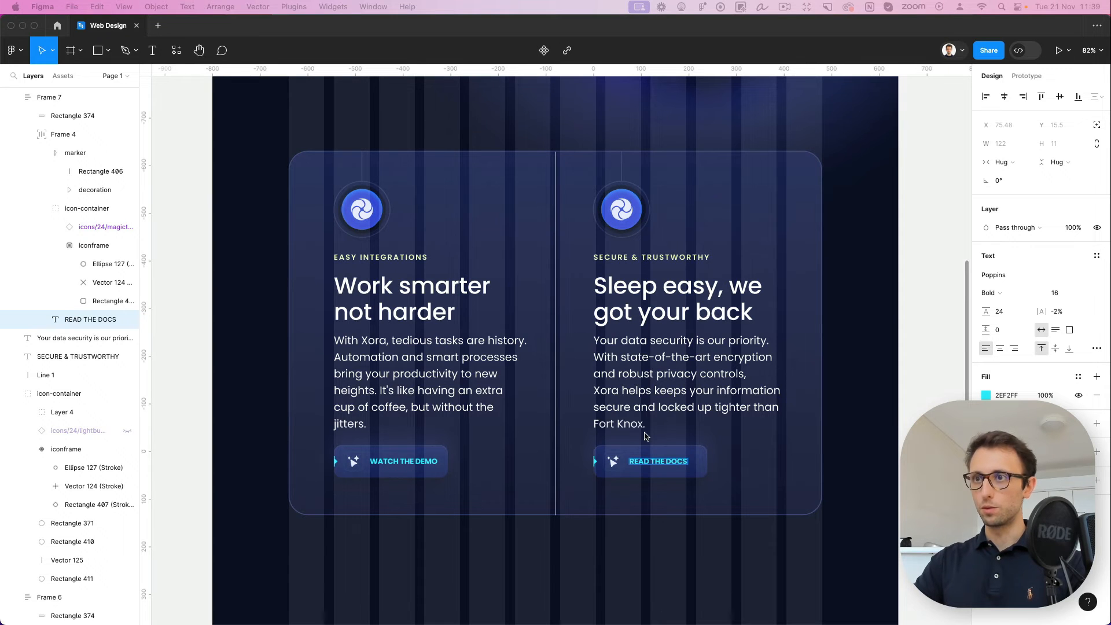
# Swap the magictouch icon in the READ THE DOCS button for the copied docs icon and delete the old icon
pyautogui.scroll(10, 622, 467)
pyautogui.click(577, 433)
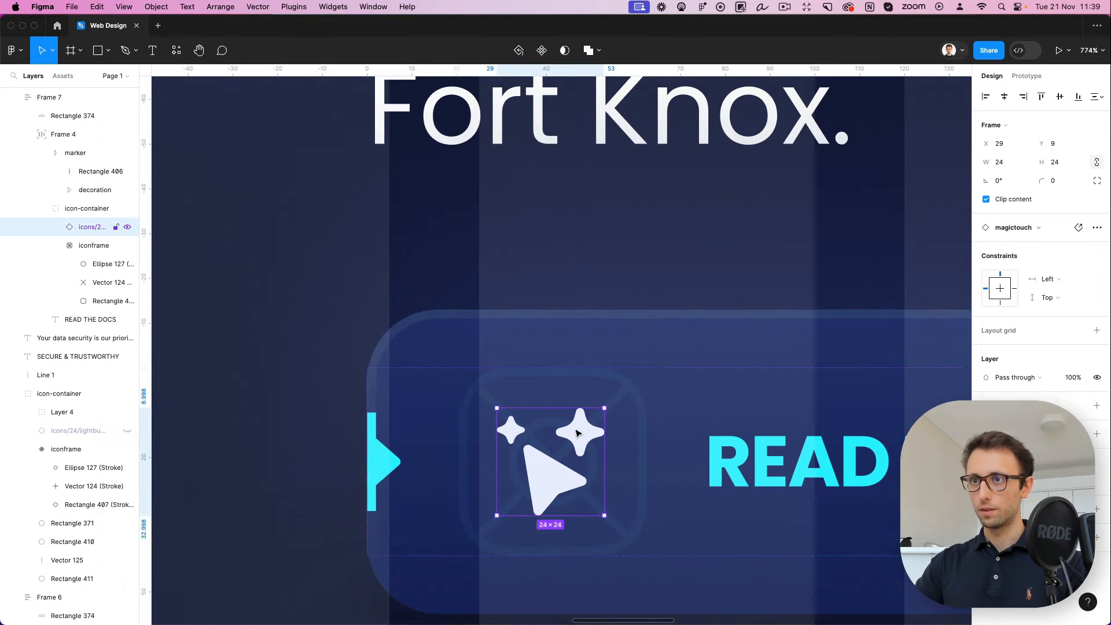
pyautogui.press('super+v')
pyautogui.click(80, 245)
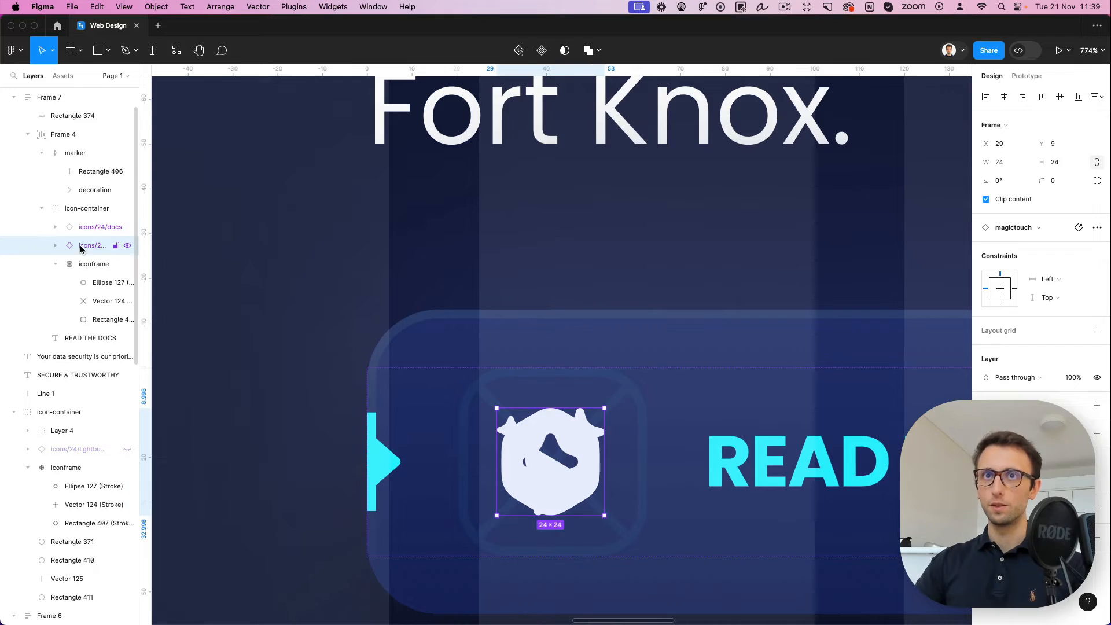
pyautogui.press('Delete')
pyautogui.scroll(-10, 608, 305)
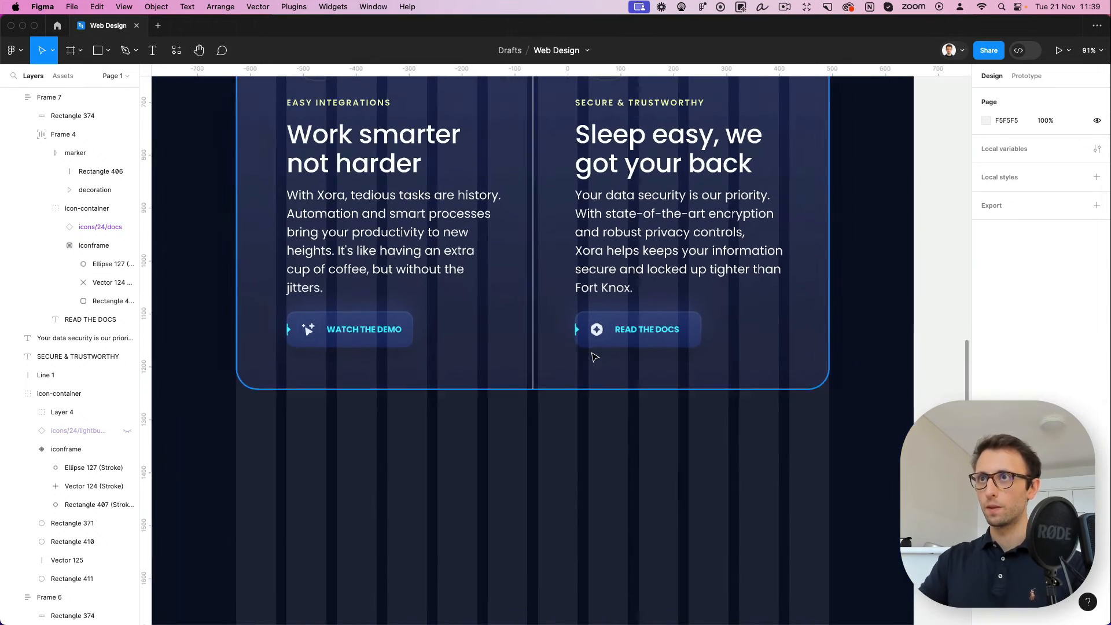
# Paste the shield icon into the second column's circular badge and delete the spinner icon frame there
pyautogui.scroll(3, 593, 355)
pyautogui.scroll(5, 598, 307)
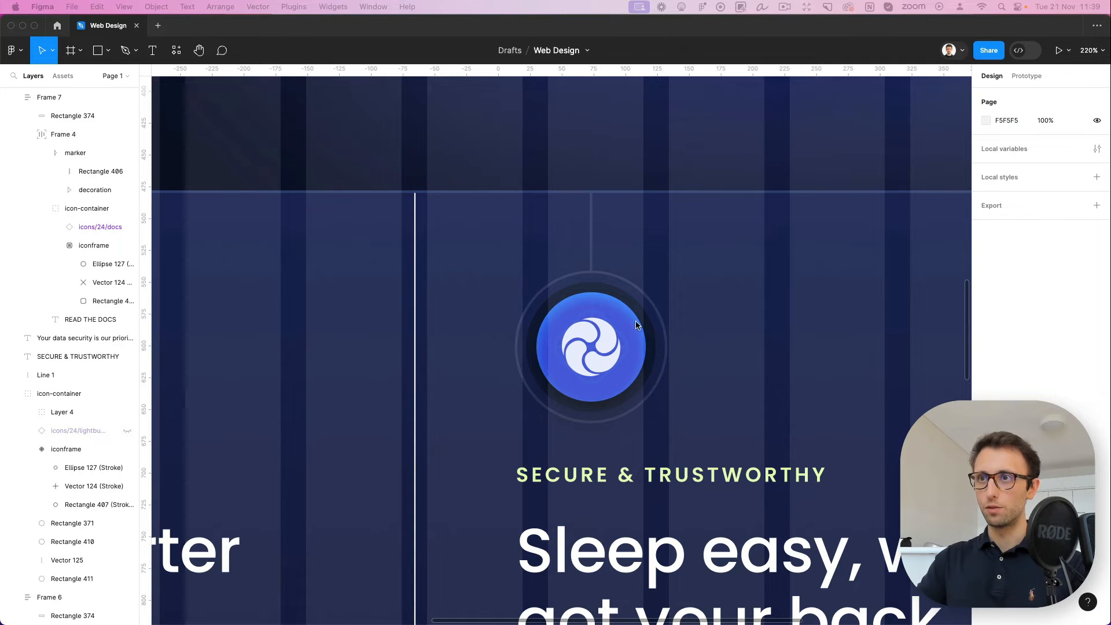
pyautogui.scroll(5, 606, 333)
pyautogui.click(601, 334)
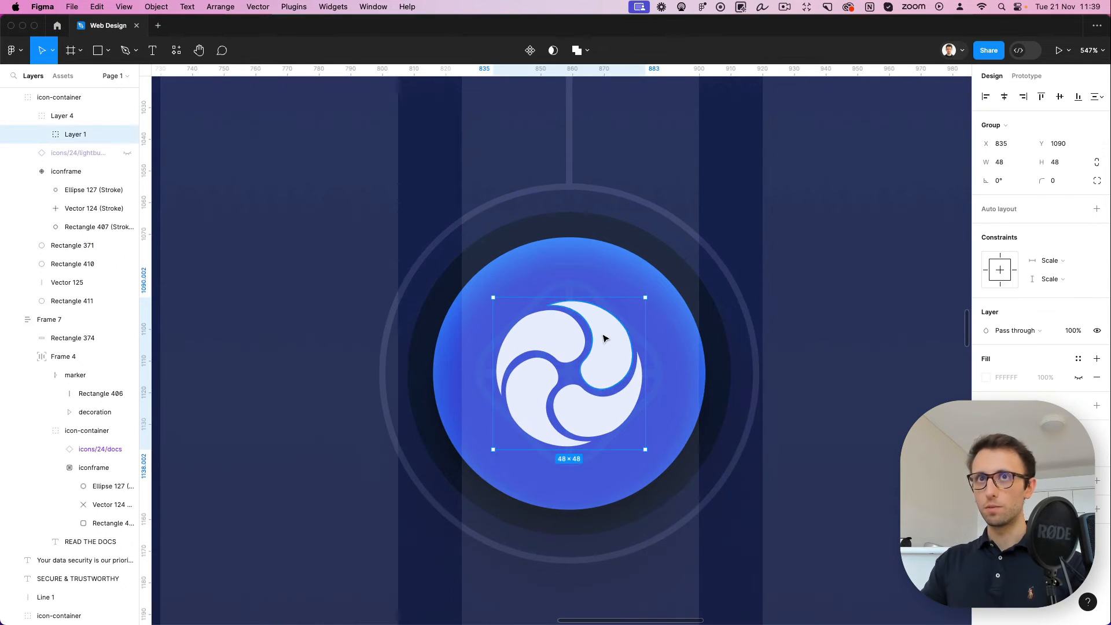
pyautogui.click(113, 172)
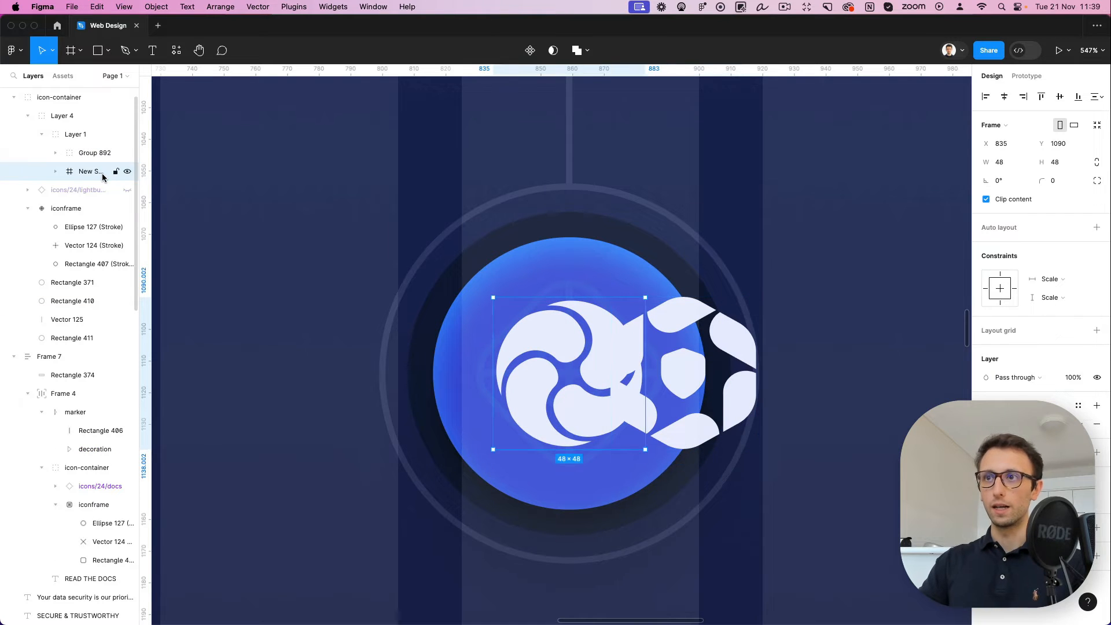
pyautogui.press('Delete')
# Centre the pasted shield icon group inside the second column's blue circle
pyautogui.click(691, 387)
pyautogui.doubleClick(693, 388)
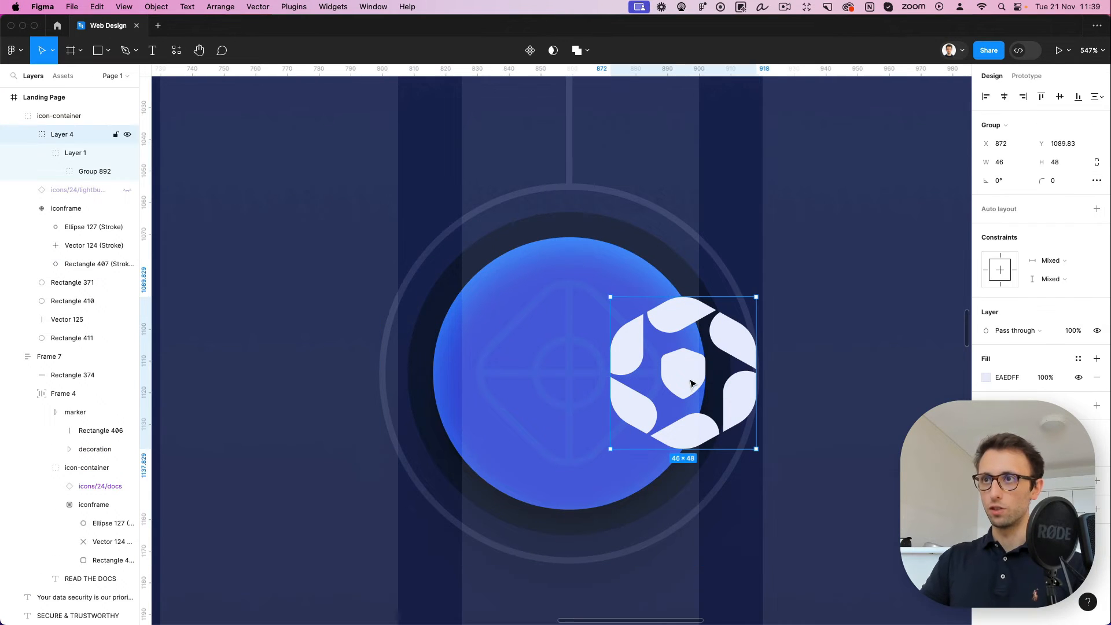
pyautogui.moveTo(694, 389); pyautogui.dragTo(580, 377)
pyautogui.scroll(-10, 583, 364)
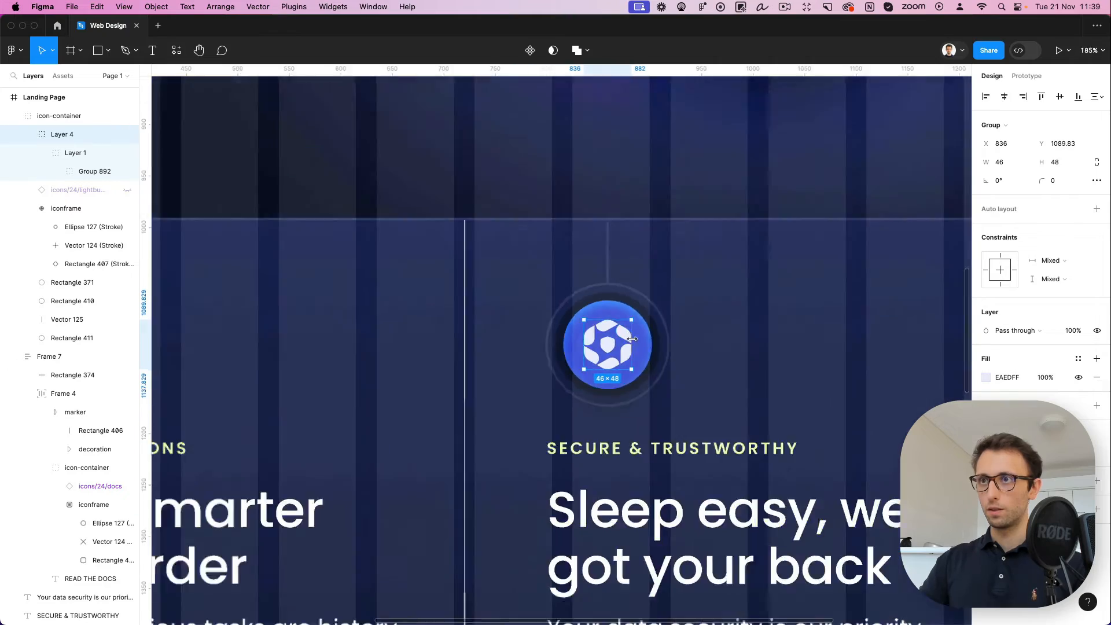
pyautogui.scroll(-5, 641, 356)
pyautogui.press('Escape')
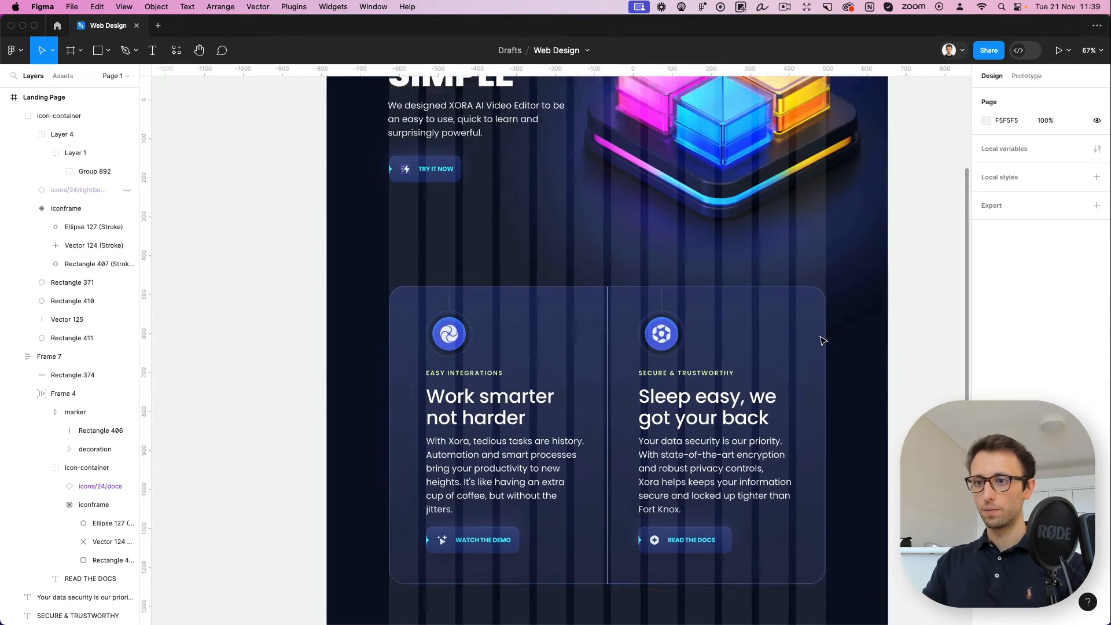
# Duplicate the card's background rectangle and narrow the copy to 560 wide so it covers only the second column's half
pyautogui.scroll(-3, 694, 334)
pyautogui.scroll(-3, 686, 347)
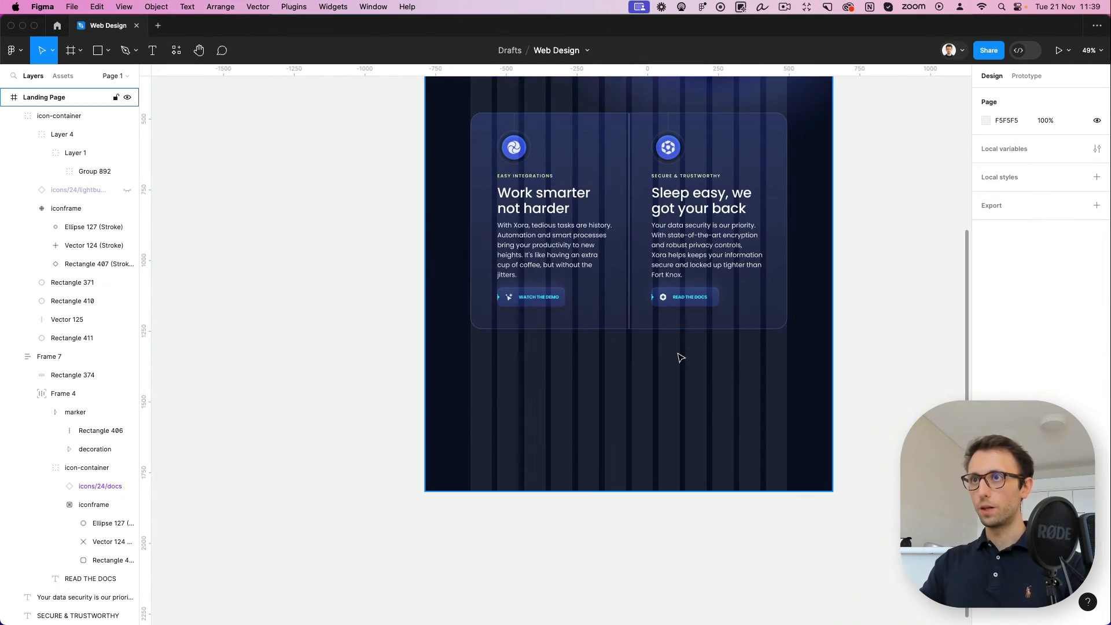
pyautogui.scroll(5, 683, 355)
pyautogui.scroll(3, 681, 357)
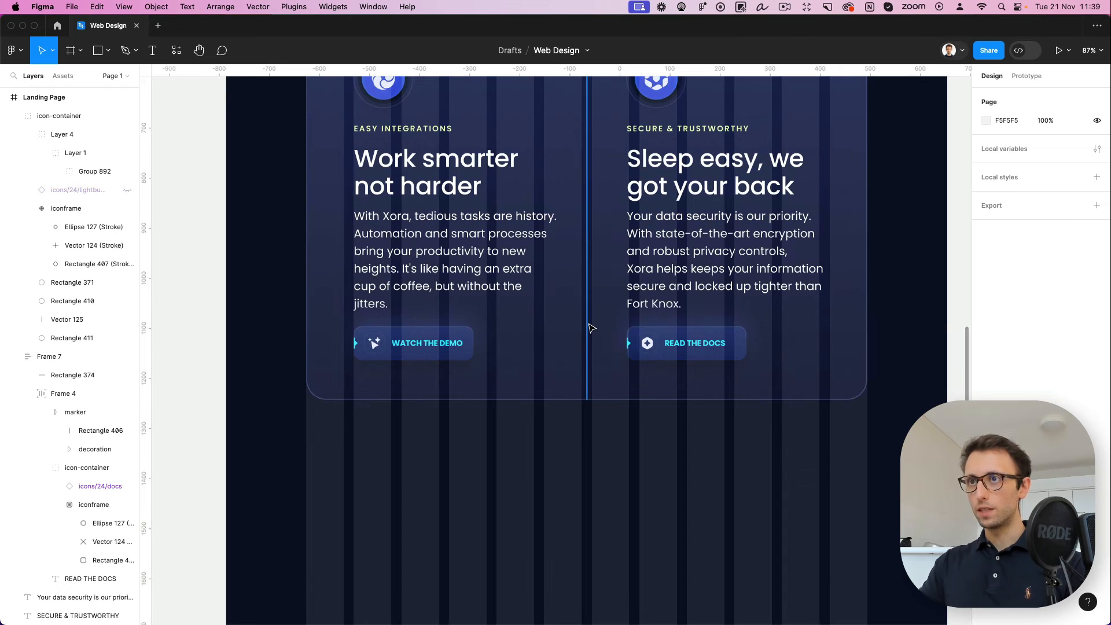
pyautogui.click(537, 325)
pyautogui.scroll(3, 588, 338)
pyautogui.hscroll(2, 588, 338)
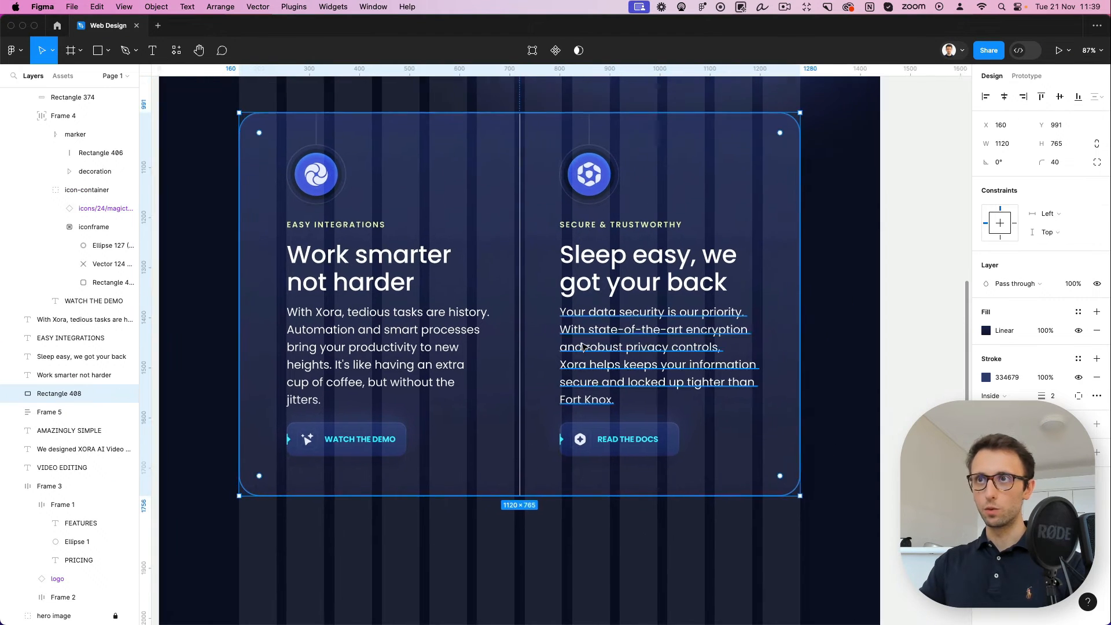
pyautogui.scroll(2, 583, 346)
pyautogui.hscroll(1, 584, 346)
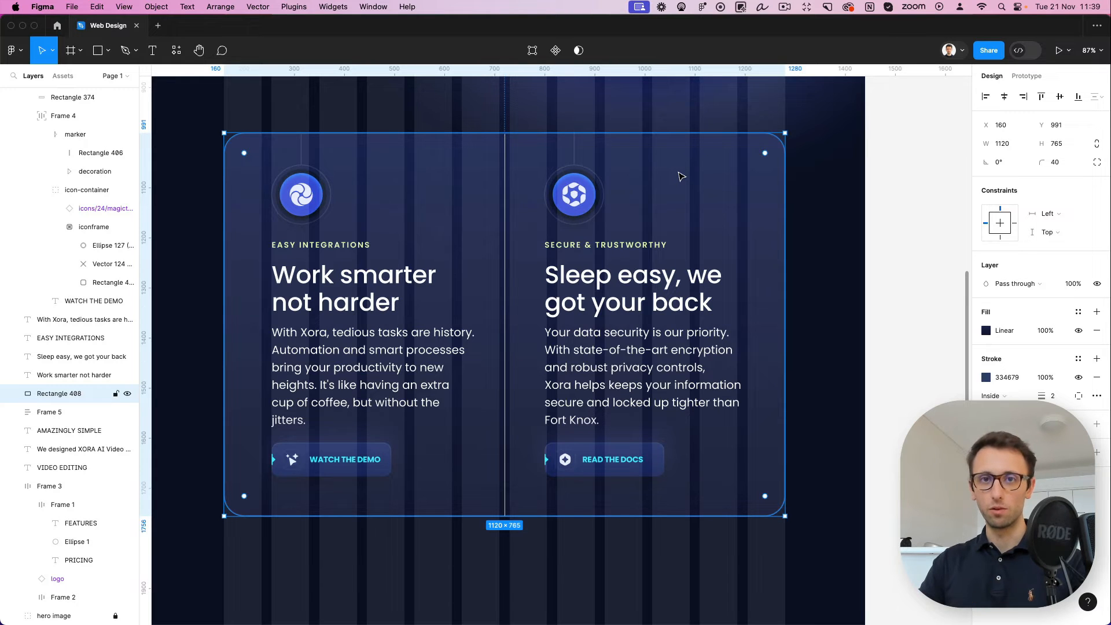
pyautogui.scroll(-1, 681, 176)
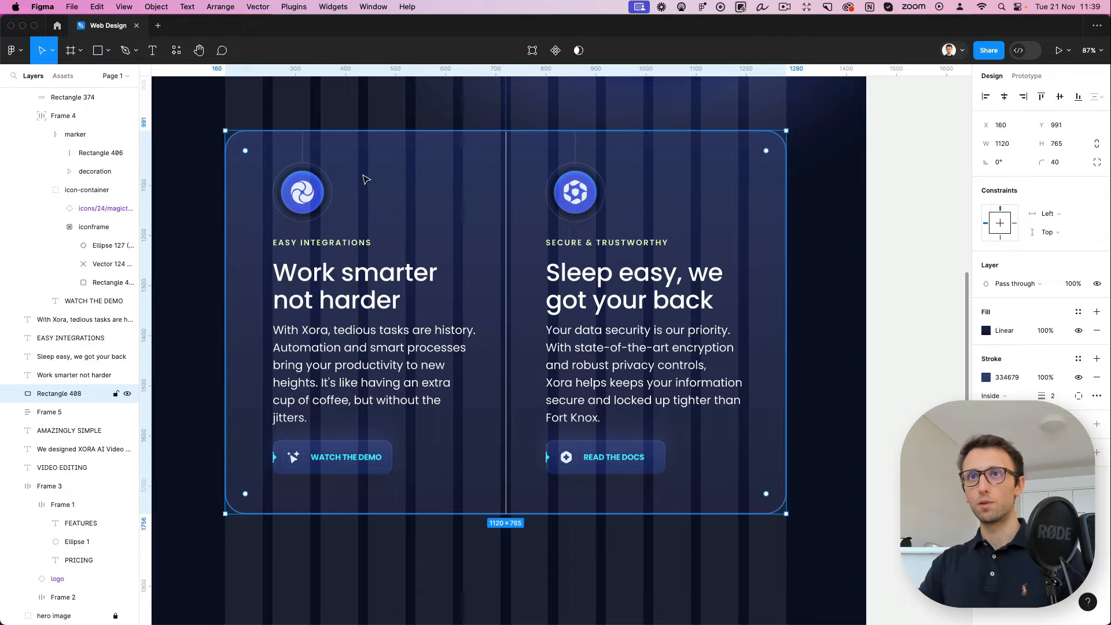
pyautogui.press('super+d')
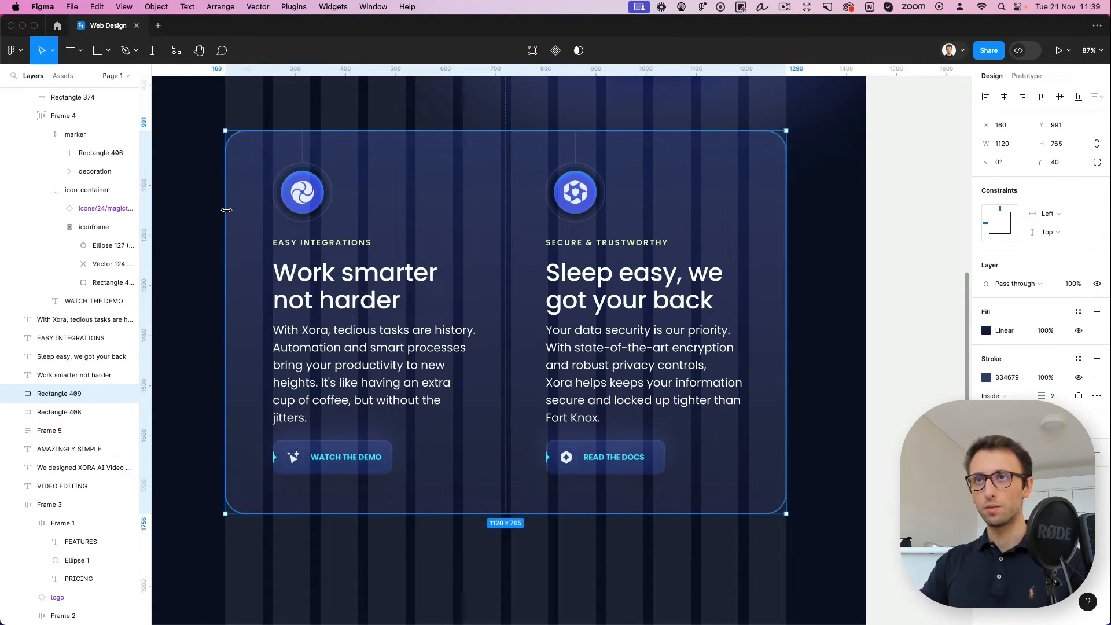
pyautogui.moveTo(226, 210); pyautogui.dragTo(506, 201)
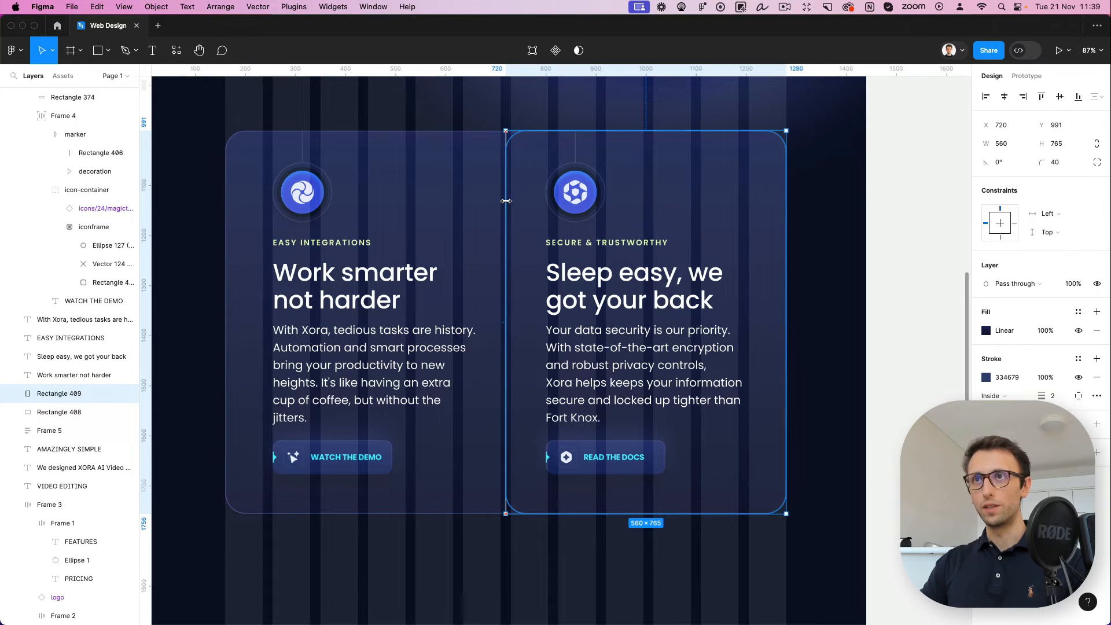
# Delete the vertical white divider line between the two columns
pyautogui.press('Escape')
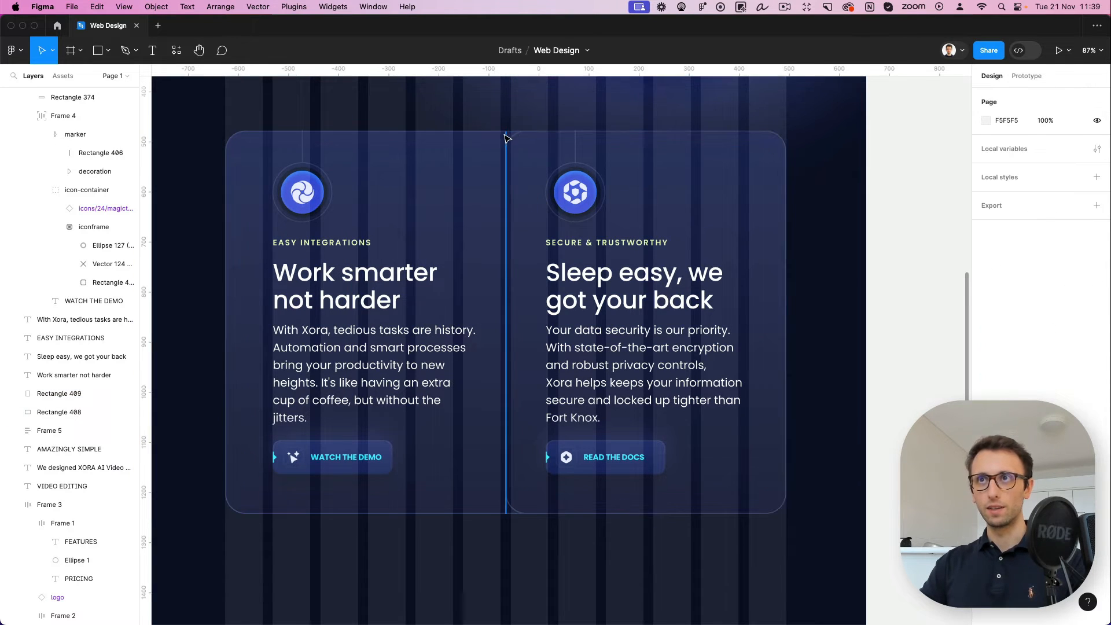
pyautogui.click(506, 139)
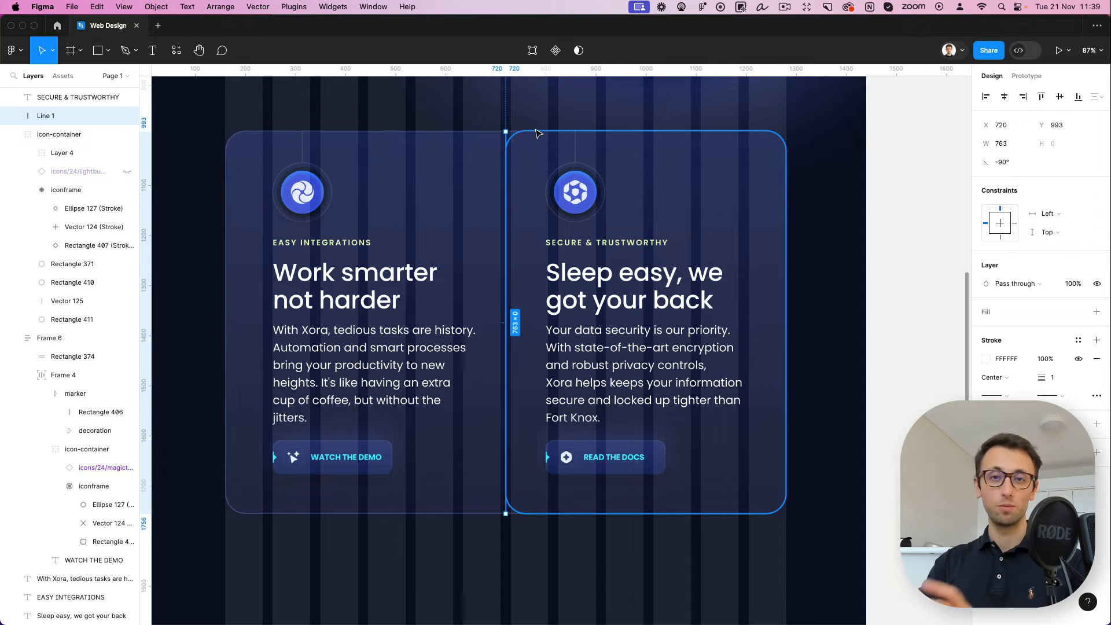
pyautogui.press('Delete')
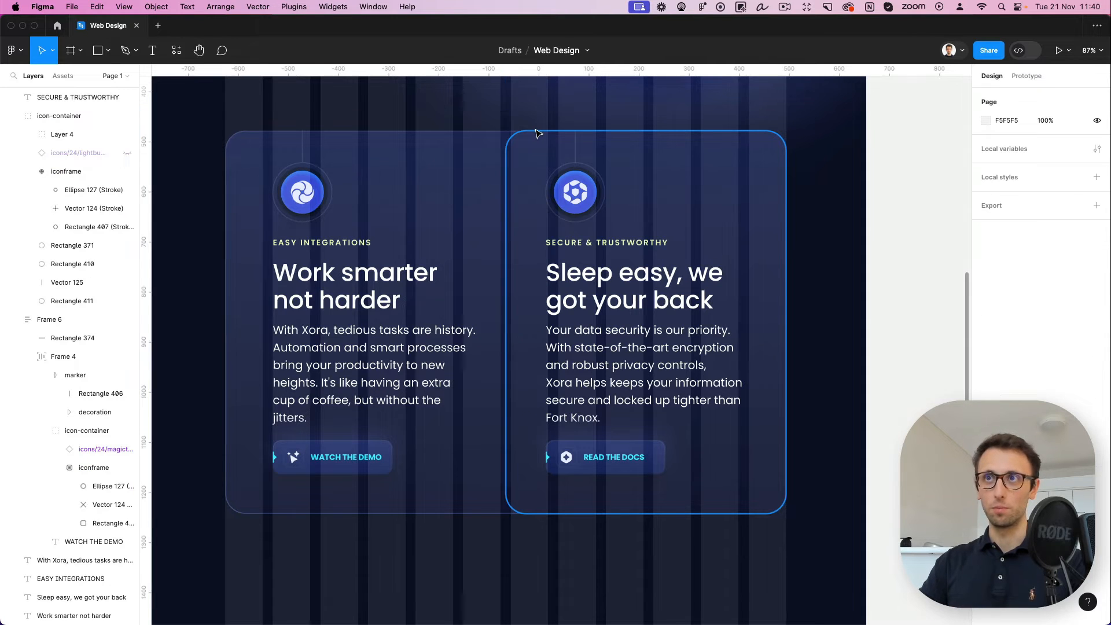
# Set the corner radius of the duplicated rectangle's two corners along the middle of the card to 0
pyautogui.doubleClick(536, 133)
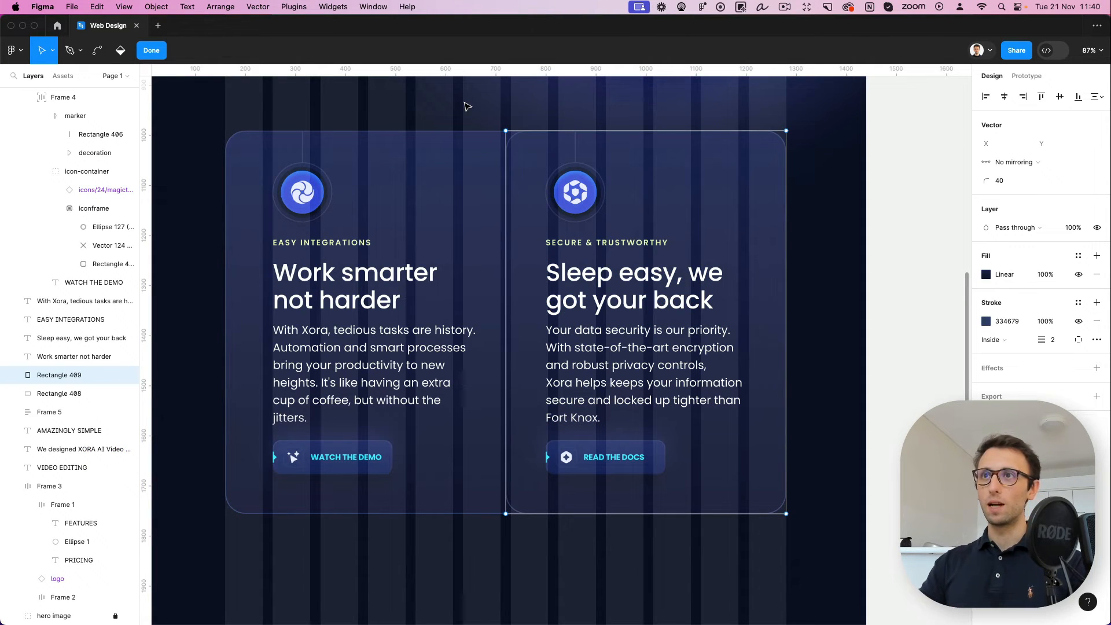
pyautogui.moveTo(467, 107); pyautogui.dragTo(588, 596)
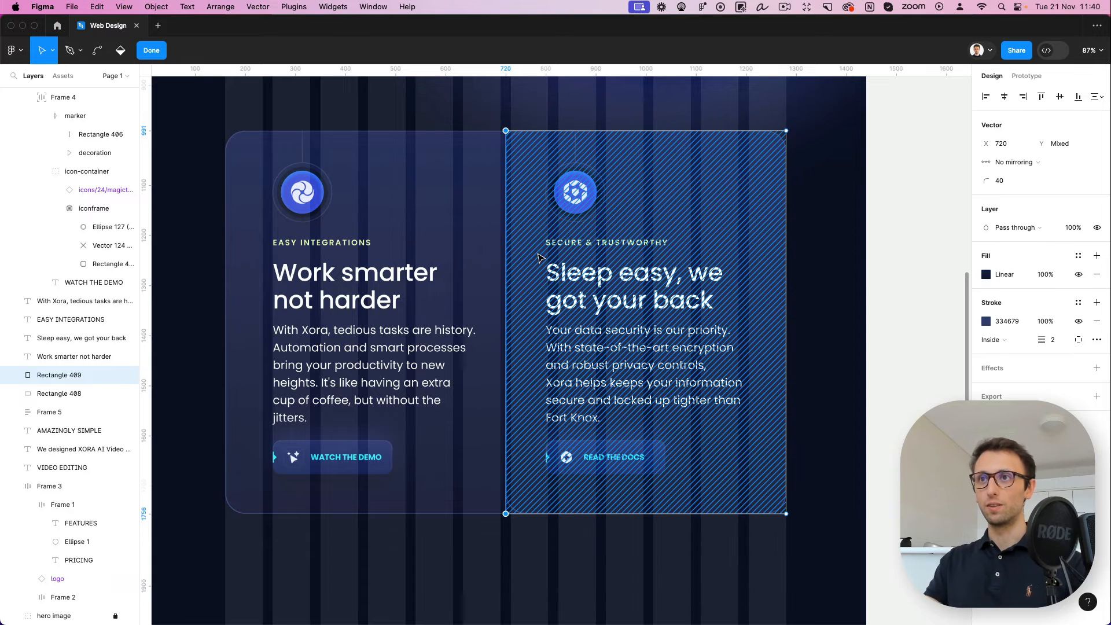
pyautogui.moveTo(996, 180); pyautogui.dragTo(988, 180)
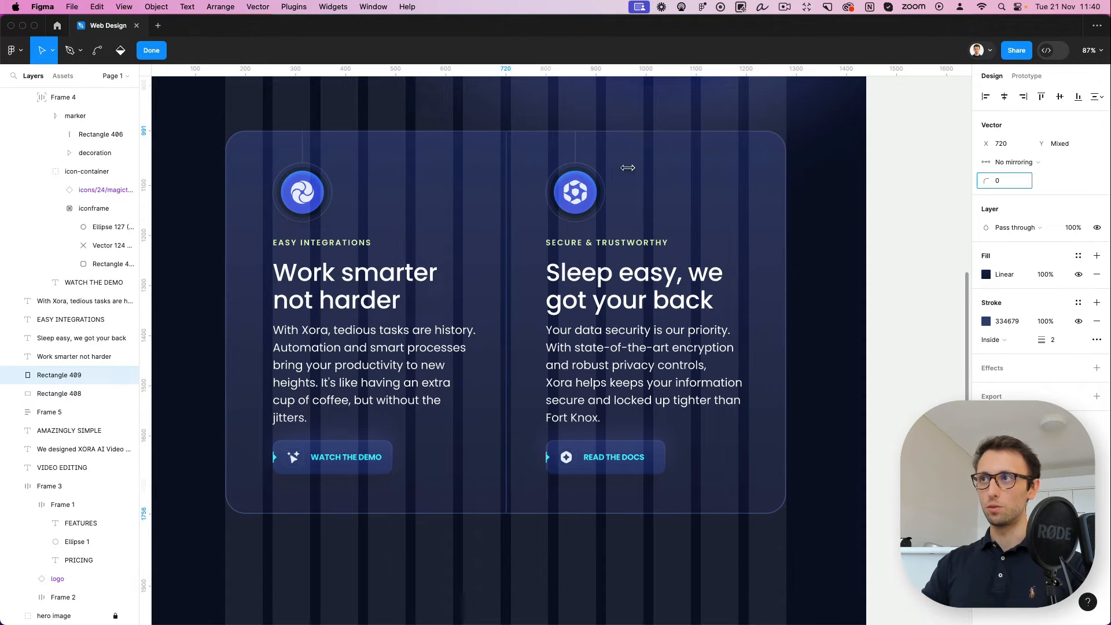
pyautogui.press('Escape')
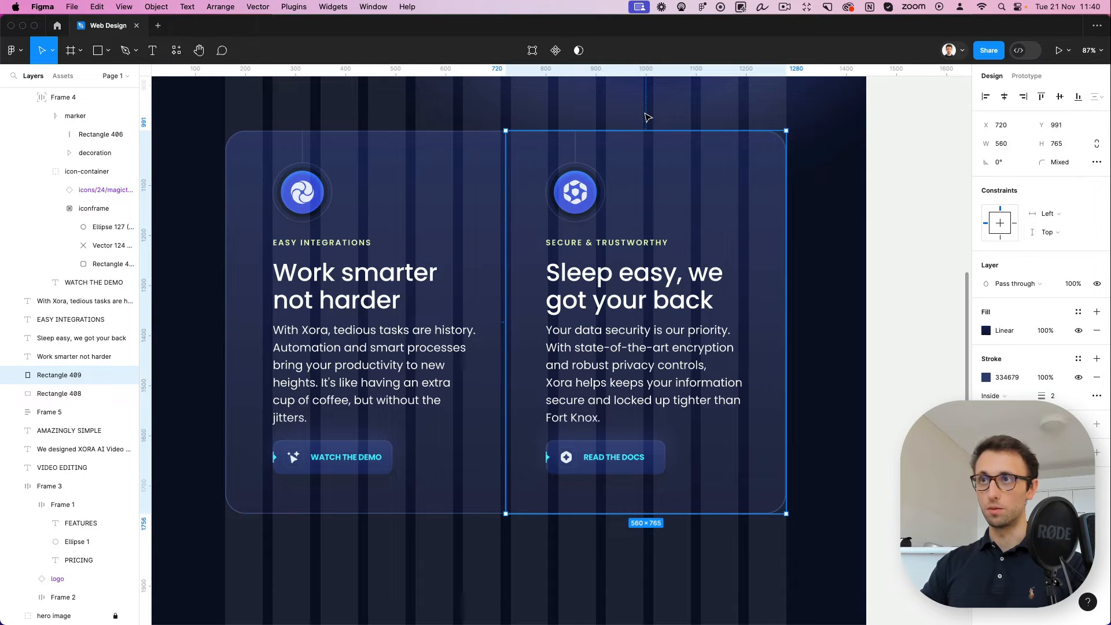
# Lighten both colour stops of the linear gradient fill on the second column's rectangle, keeping them dark blue
pyautogui.click(986, 330)
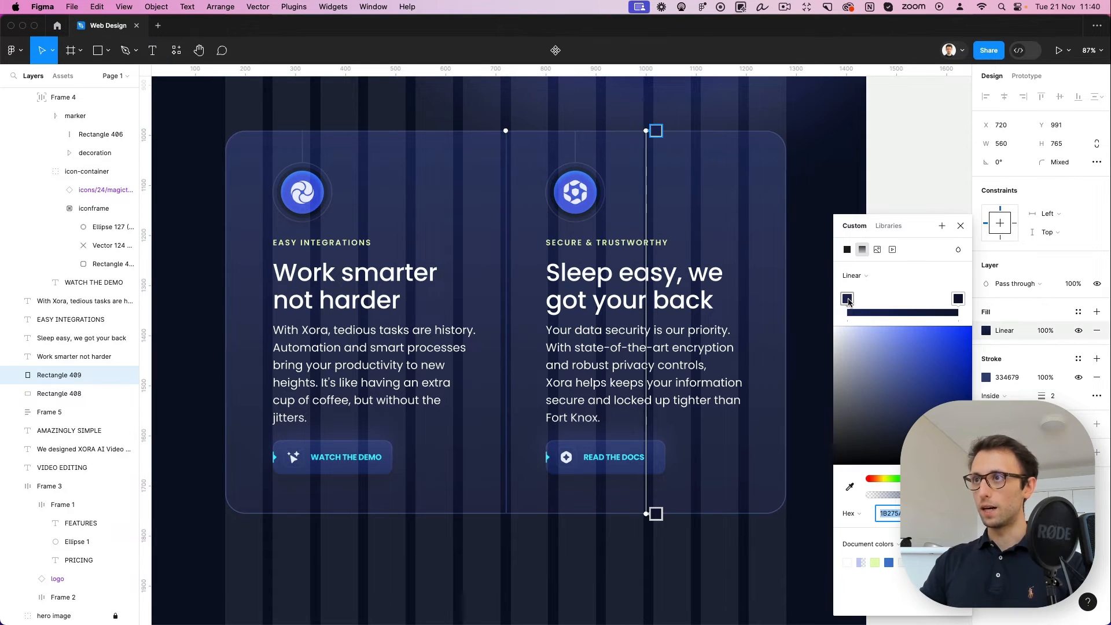
pyautogui.click(847, 298)
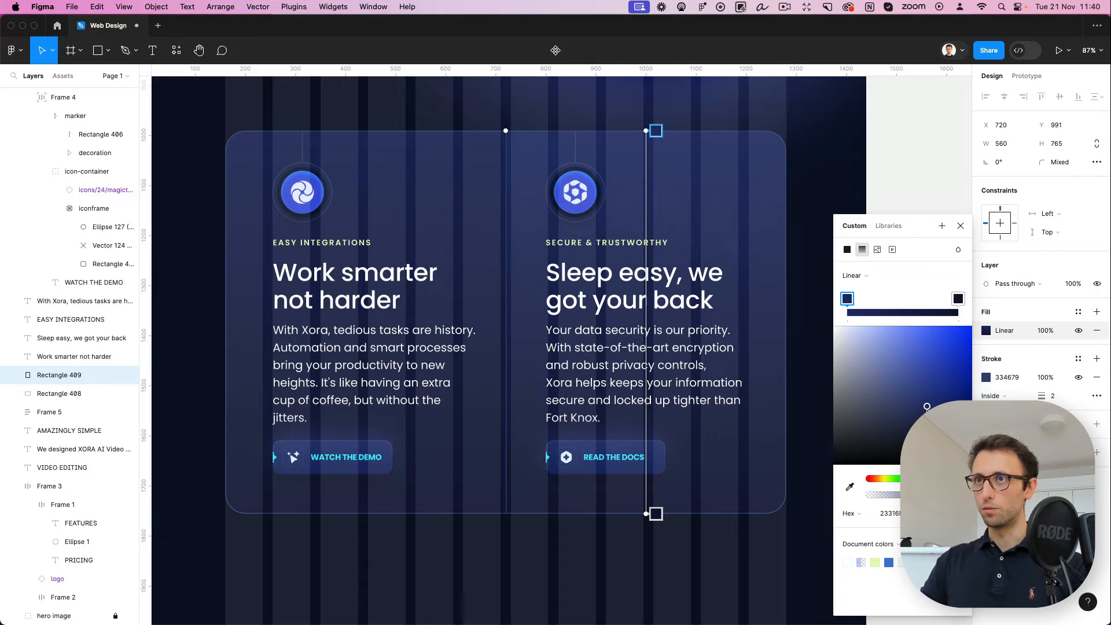
pyautogui.click(958, 298)
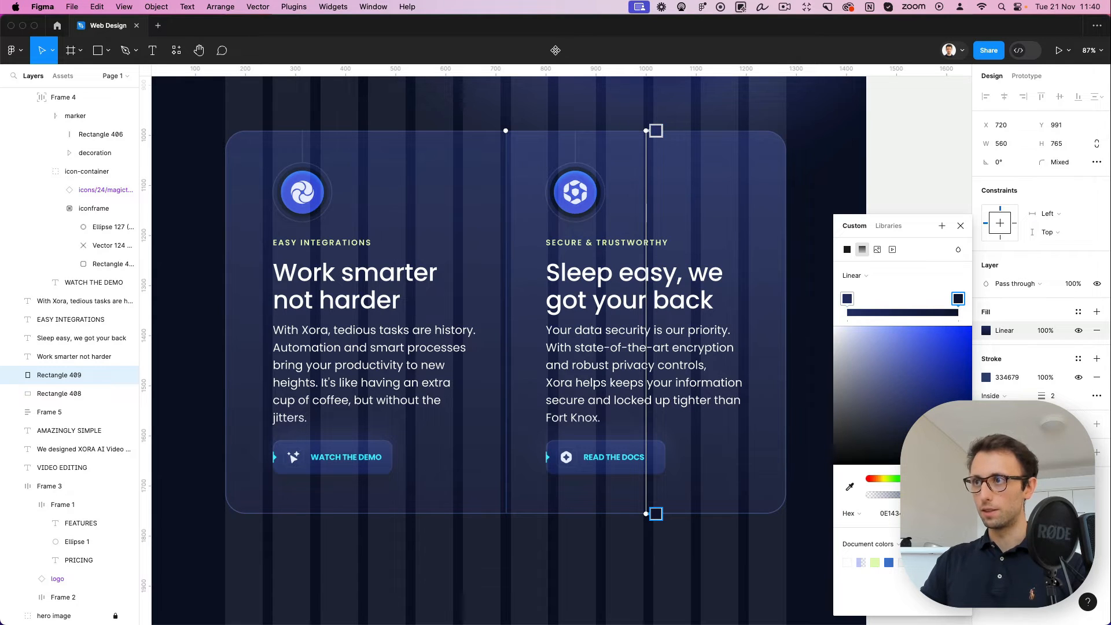
pyautogui.moveTo(932, 441); pyautogui.dragTo(928, 432)
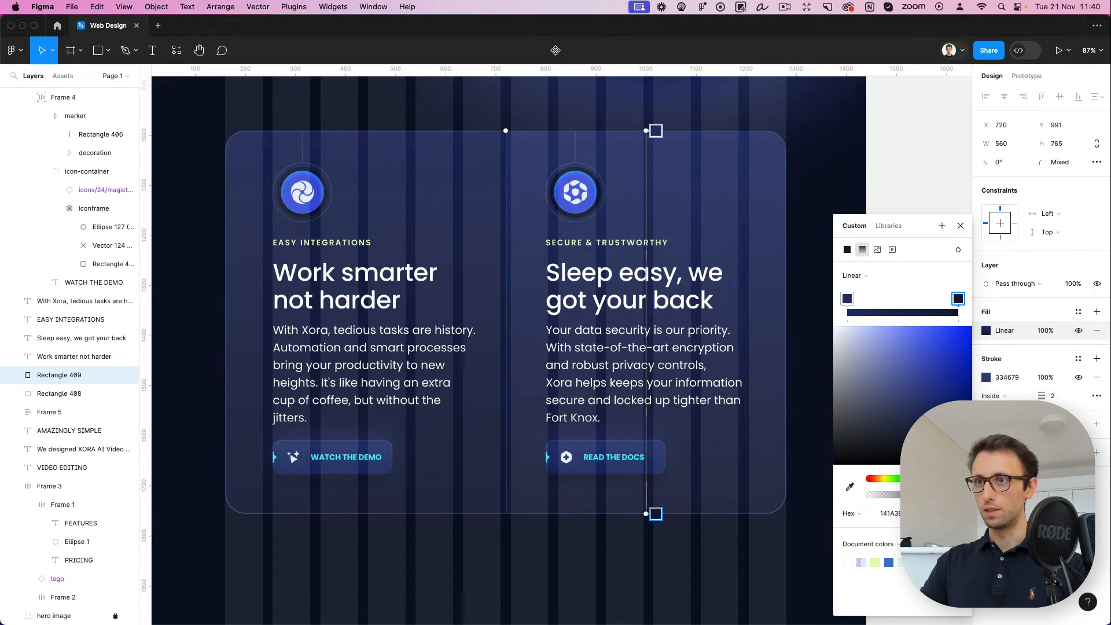
pyautogui.click(813, 397)
# Hide the 12-column layout grid on the Landing Page frame
pyautogui.scroll(-3, 818, 397)
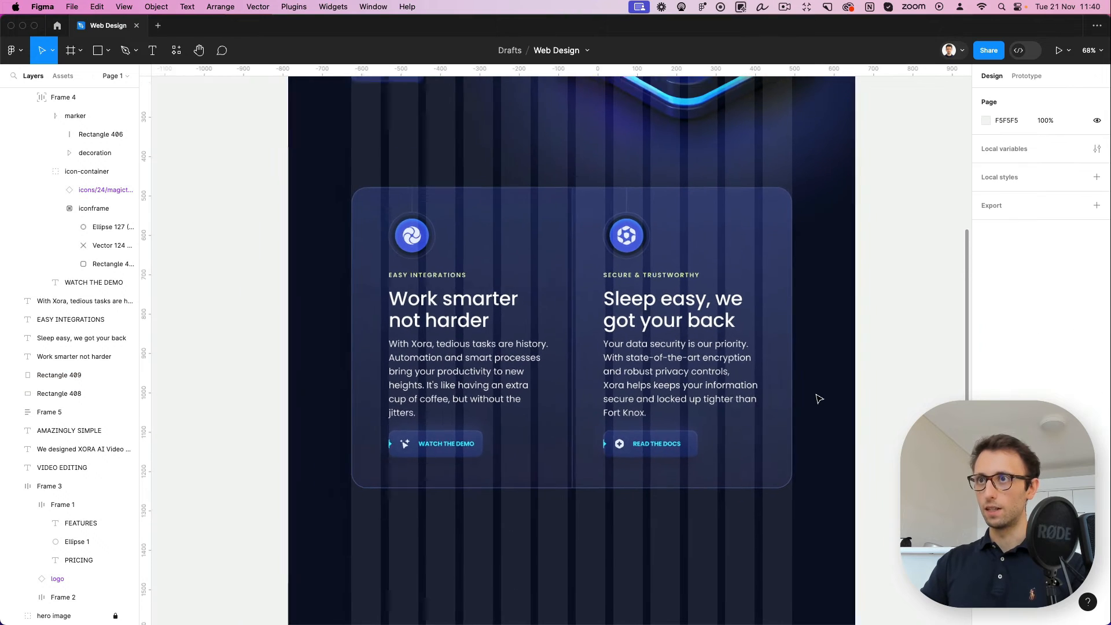
pyautogui.rightClick(824, 370)
pyautogui.click(820, 372)
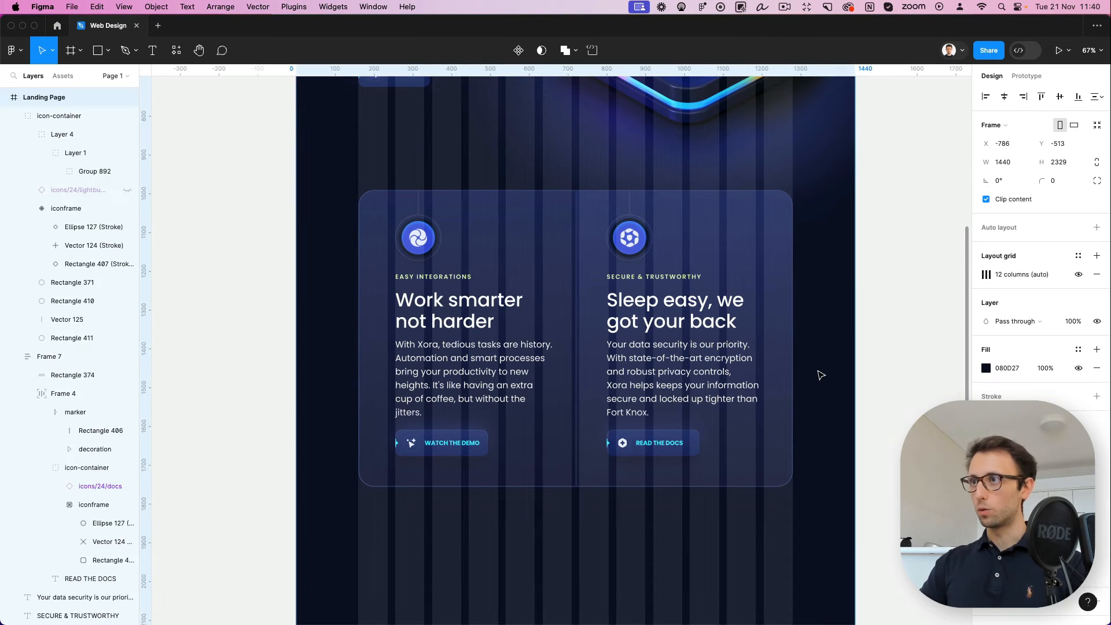
pyautogui.click(1077, 276)
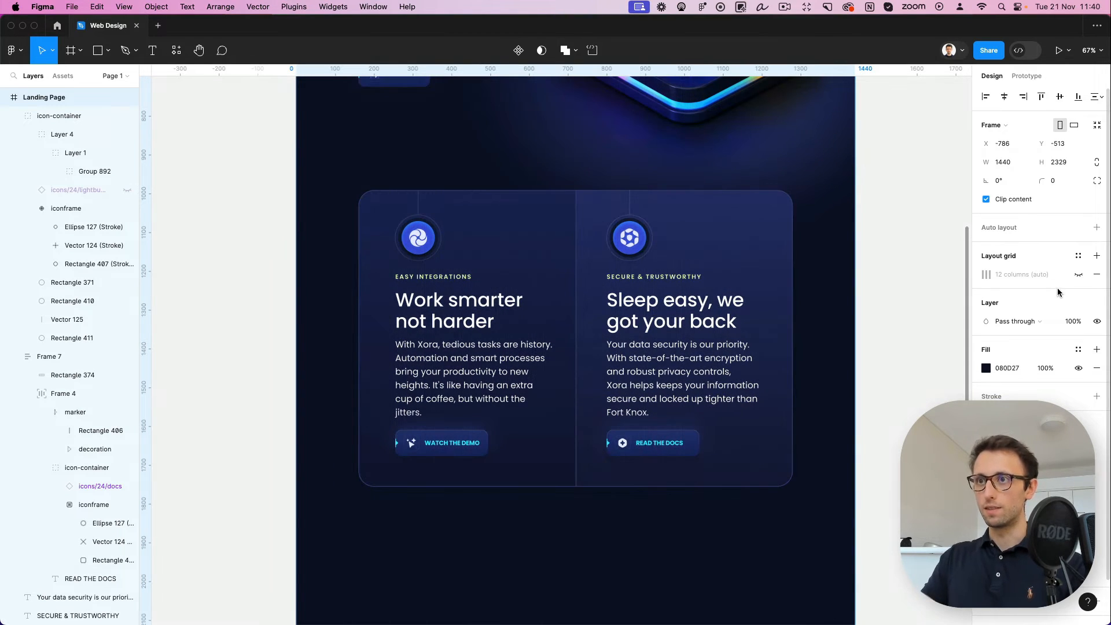
# Look over the two-column card and its spacing to the hero section above it
pyautogui.scroll(2, 864, 276)
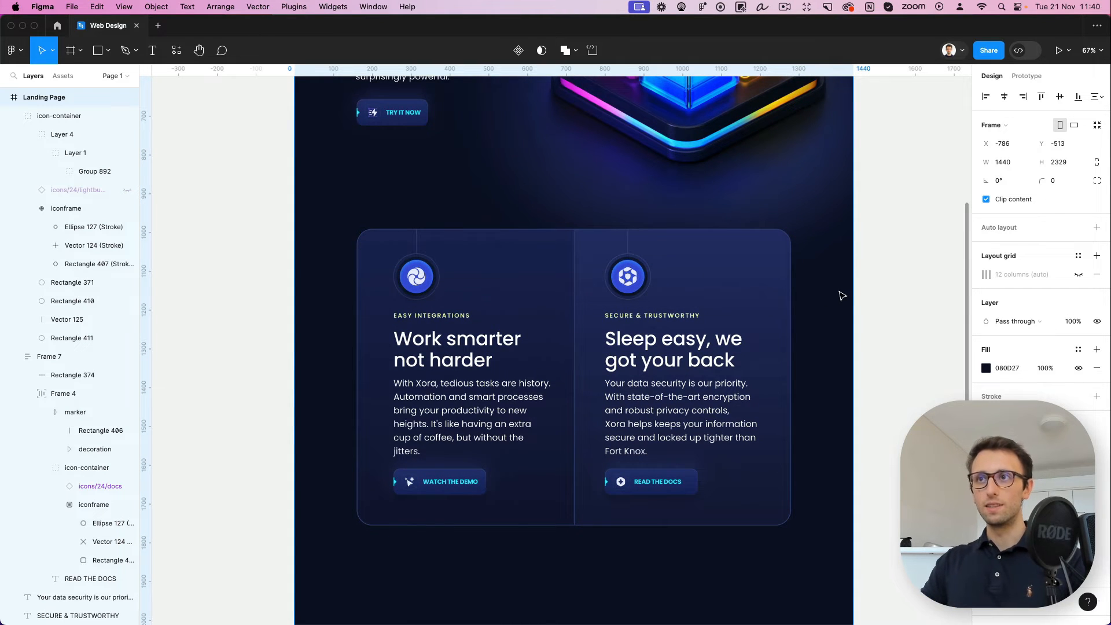
pyautogui.scroll(-1, 838, 290)
pyautogui.hscroll(1, 838, 290)
pyautogui.scroll(3, 838, 290)
pyautogui.scroll(-4, 810, 330)
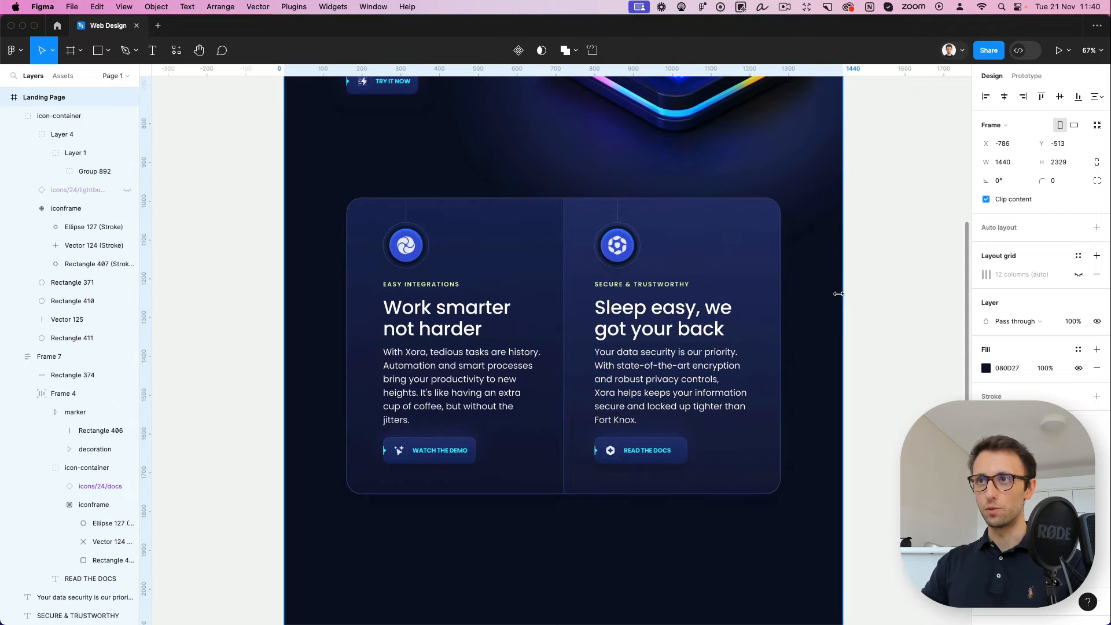
pyautogui.scroll(7, 793, 299)
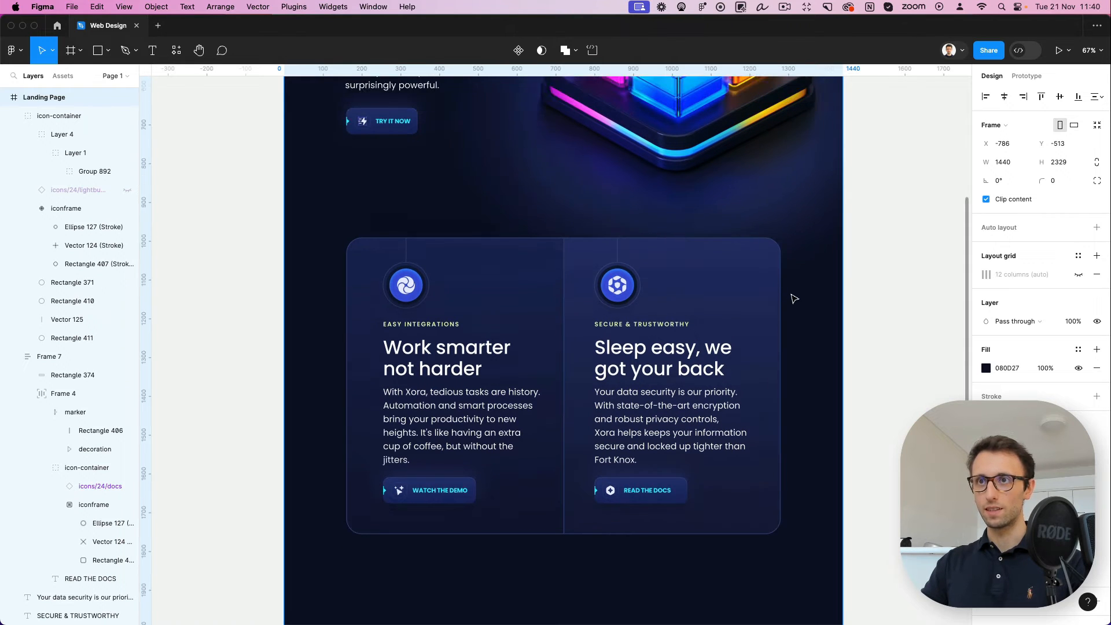
pyautogui.scroll(2, 793, 297)
pyautogui.scroll(-9, 793, 297)
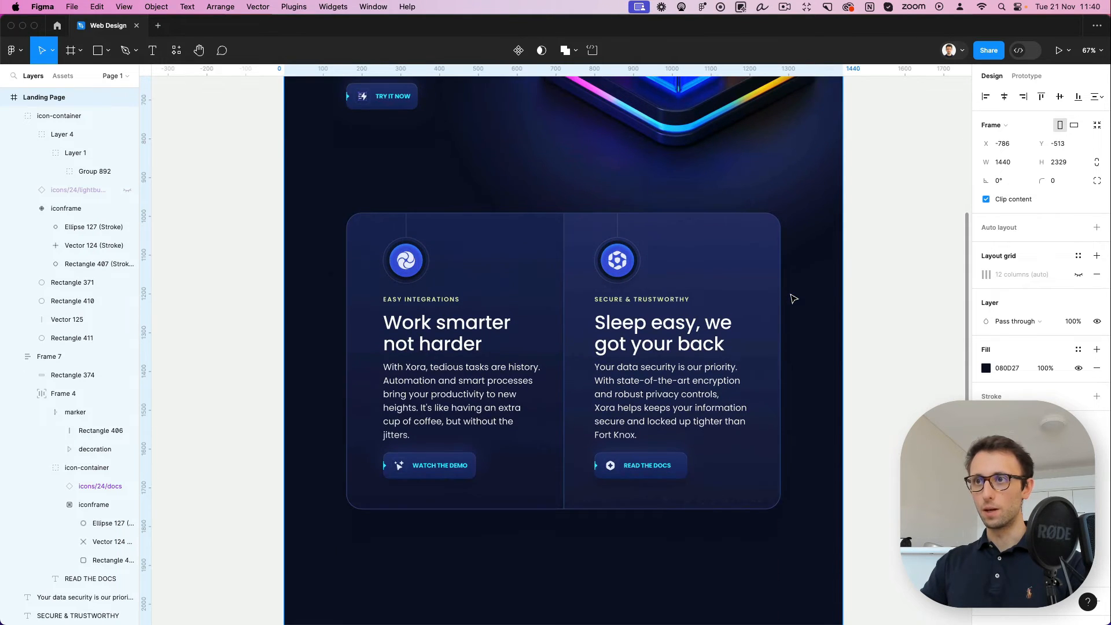
# Set the font size of both columns' description paragraphs to 22
pyautogui.doubleClick(700, 369)
pyautogui.keyDown('shift'); pyautogui.click(398, 384); pyautogui.keyUp('shift')
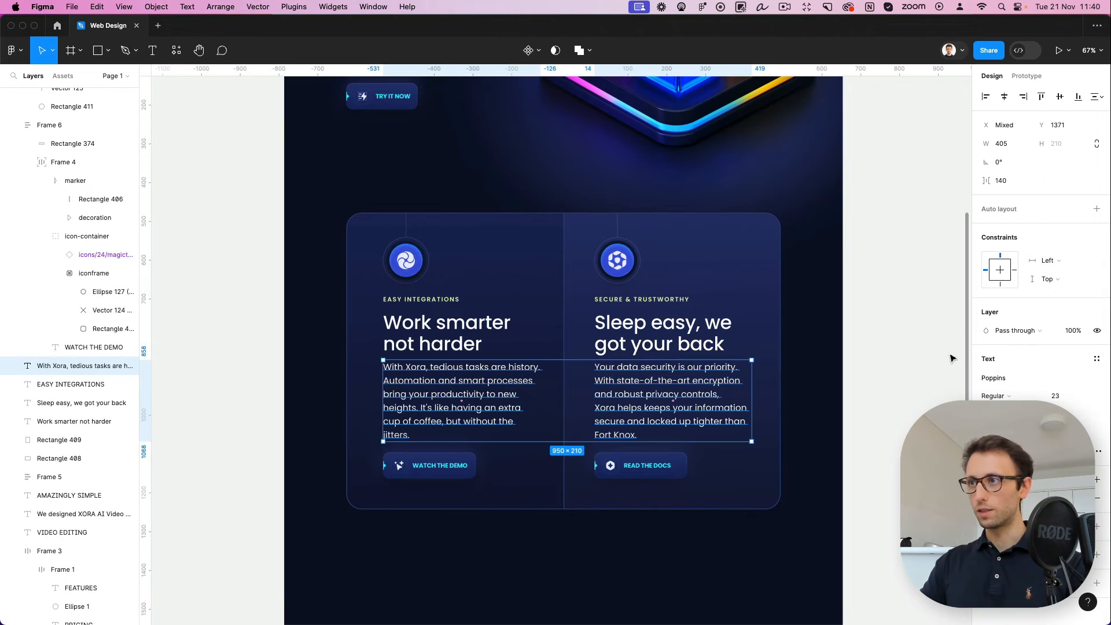
pyautogui.click(1059, 396)
pyautogui.write('21')
pyautogui.press('Return')
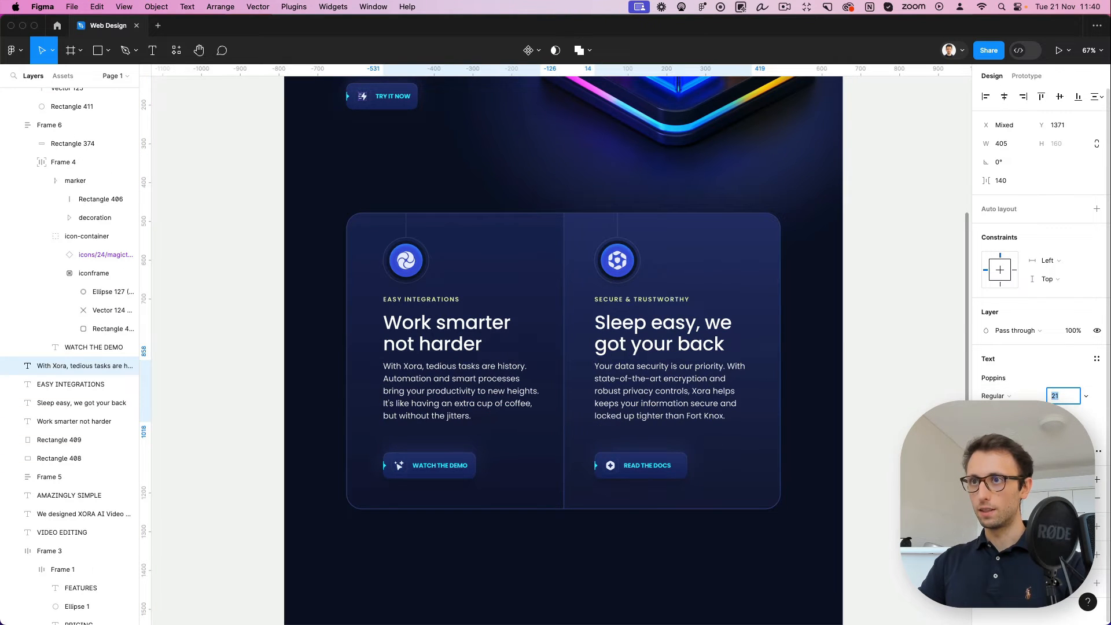
pyautogui.press('Up')
pyautogui.press('Return')
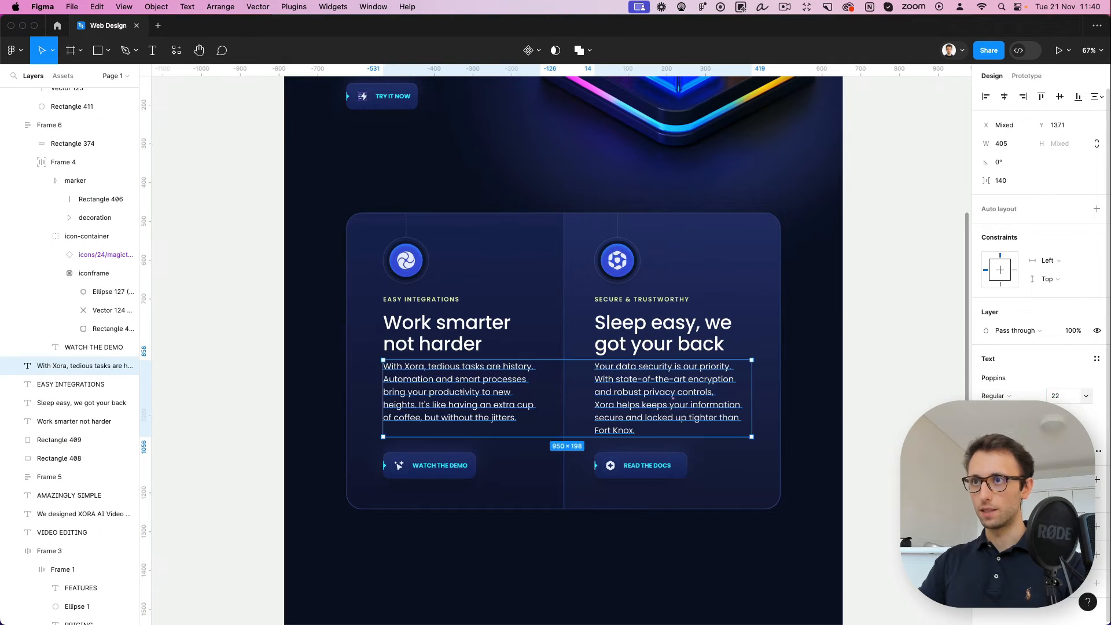
# Nudge both description paragraphs down by 7 px so they sit at Y 1378
pyautogui.press('Down')
pyautogui.press('Down')
pyautogui.press('Down')
pyautogui.press('Down')
pyautogui.press('Down')
pyautogui.press('Down')
pyautogui.press('Down')
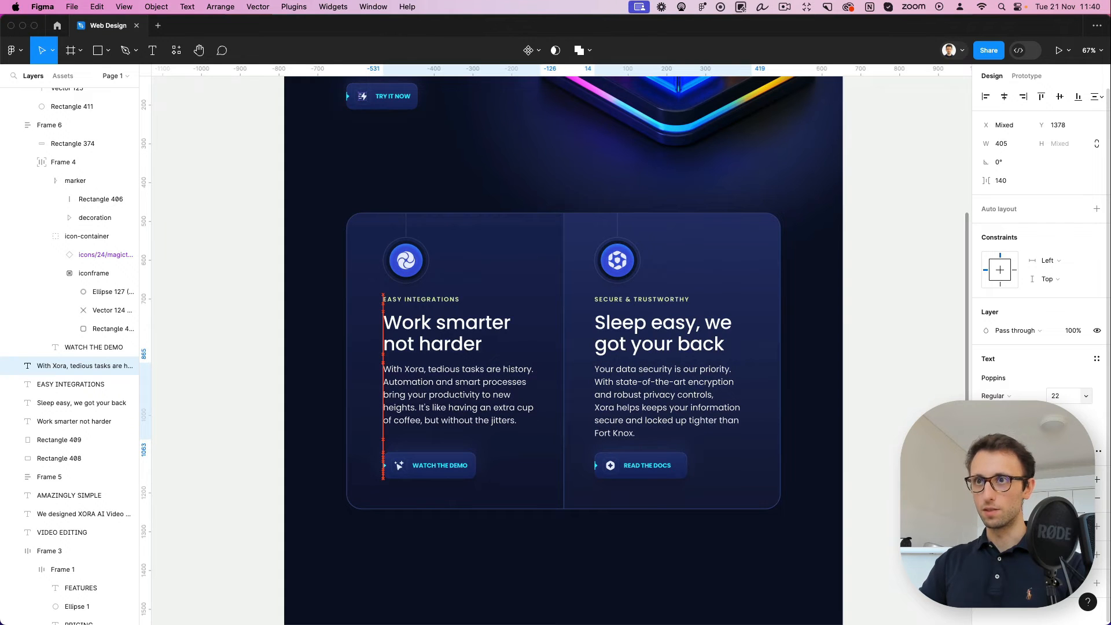
# Review the card's buttons, the hero section above and the empty page area below the card
pyautogui.click(448, 465)
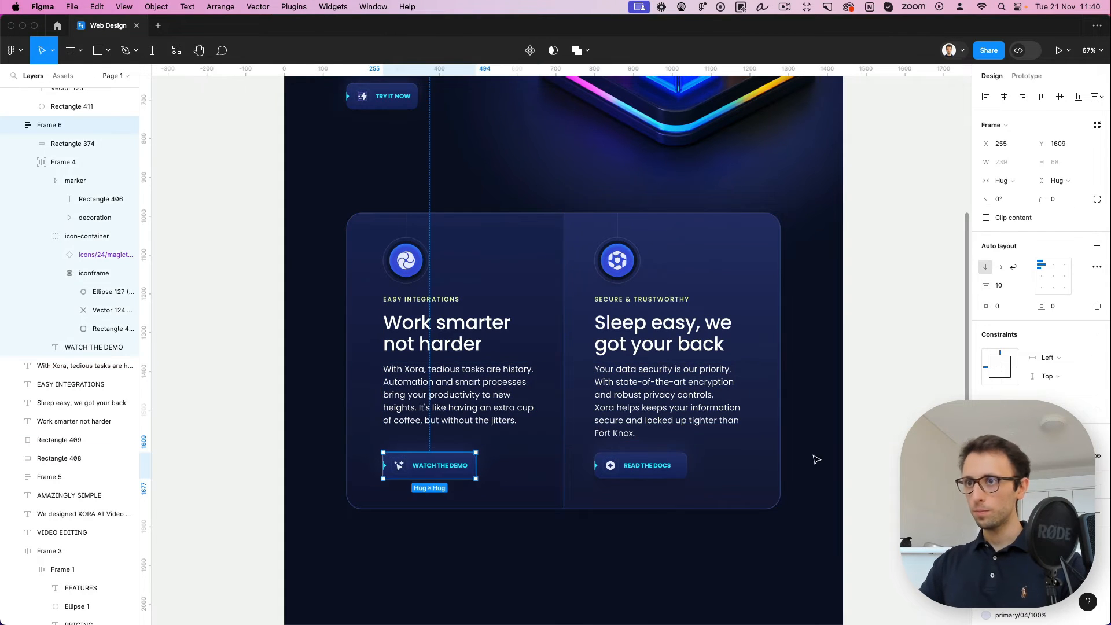
pyautogui.click(793, 480)
pyautogui.scroll(-3, 794, 480)
pyautogui.scroll(6, 793, 479)
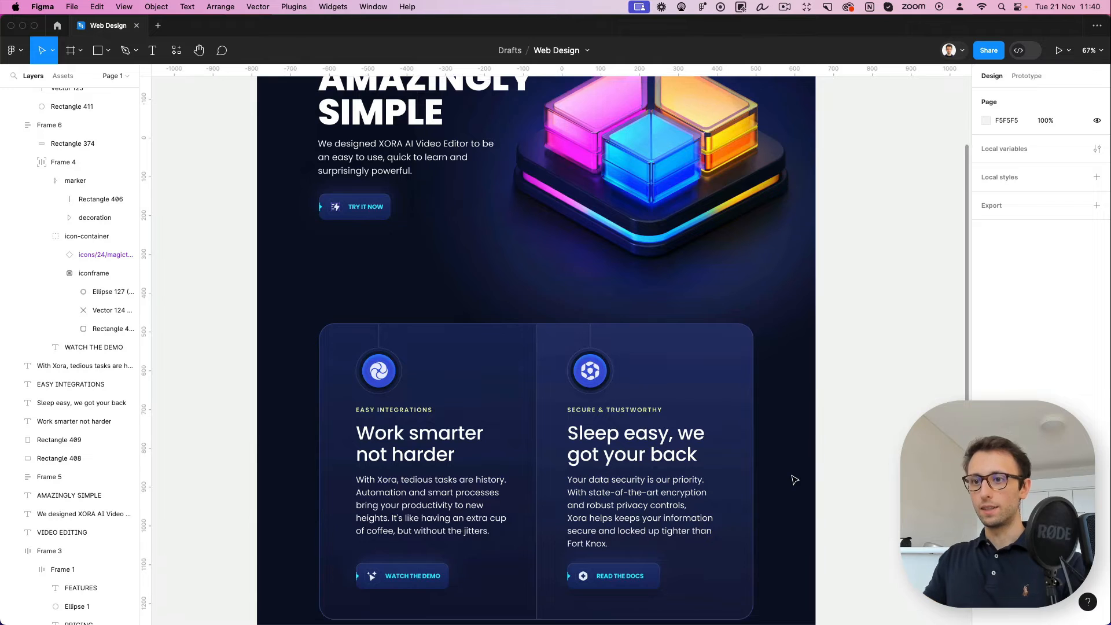
pyautogui.scroll(-1, 804, 457)
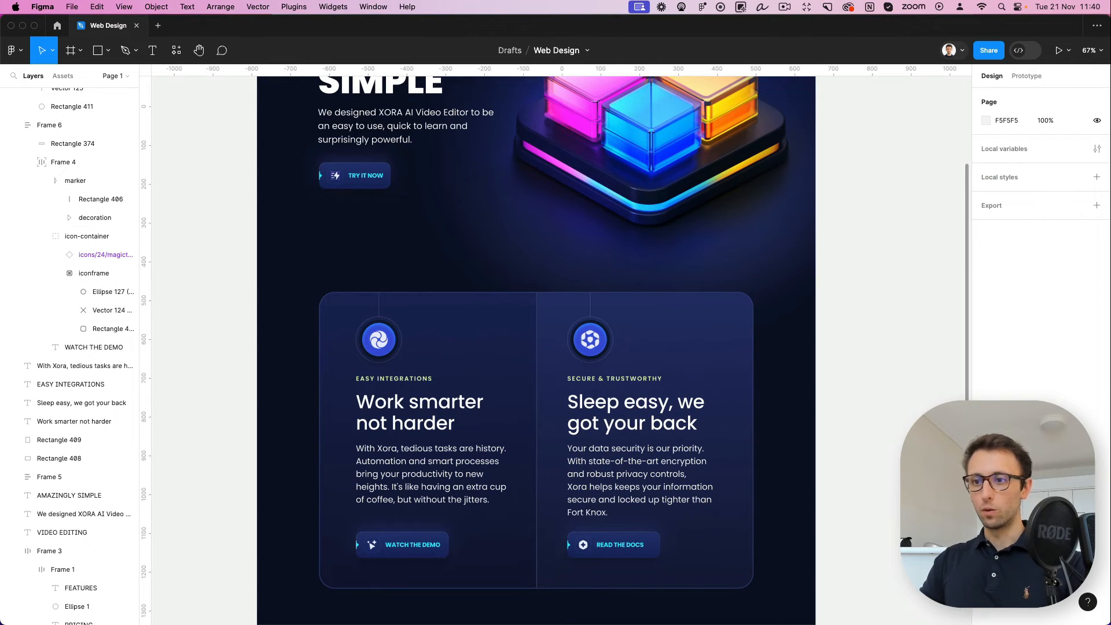
pyautogui.scroll(-5, 856, 476)
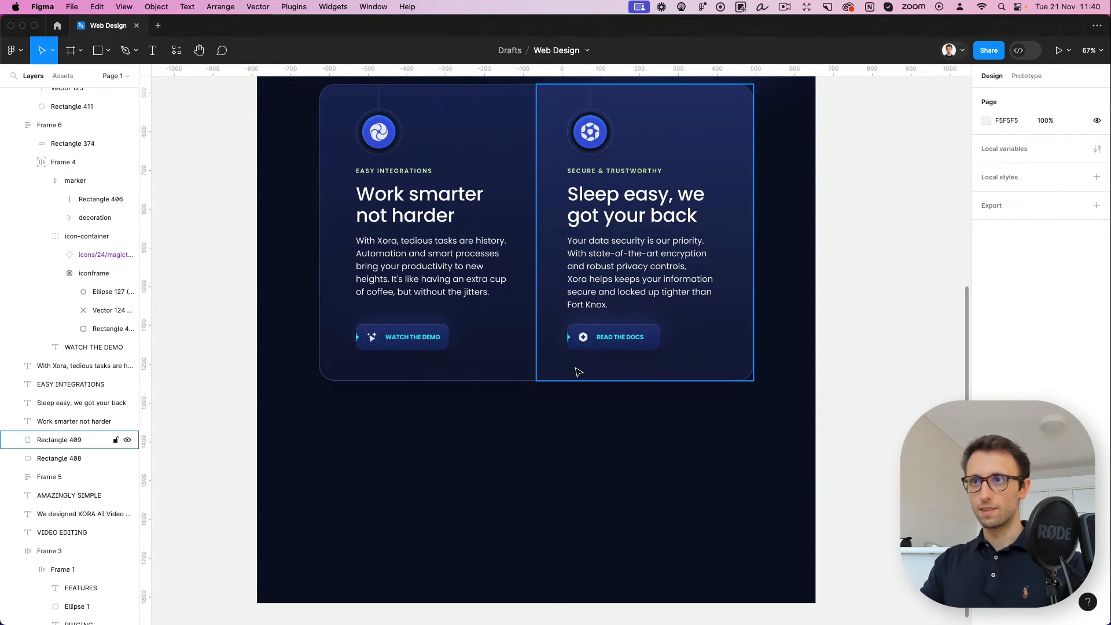
pyautogui.click(502, 376)
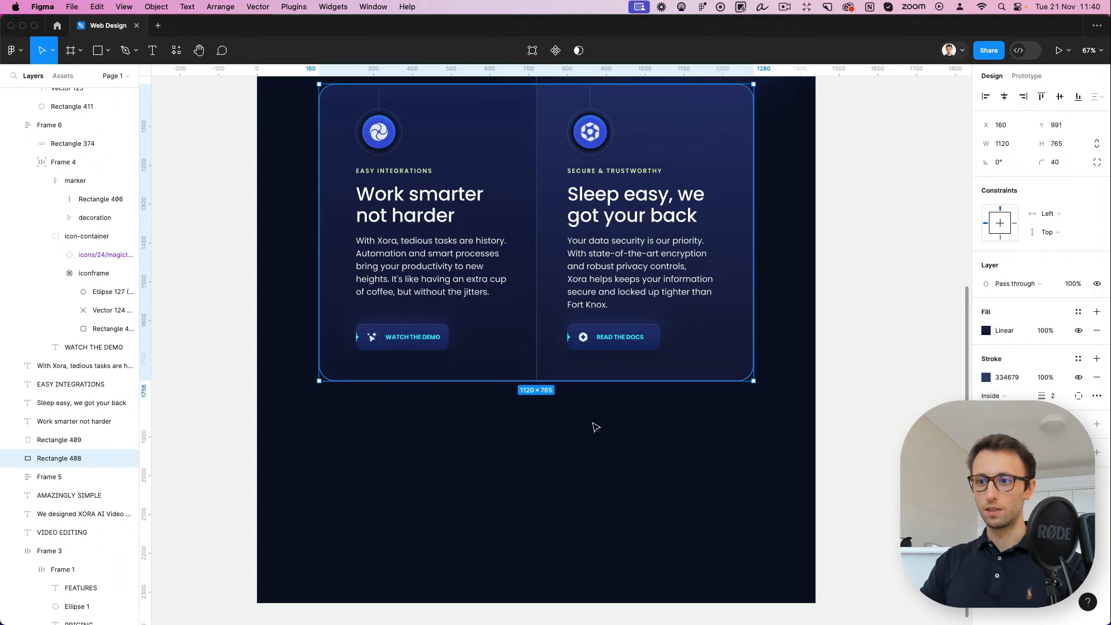
pyautogui.press('Escape')
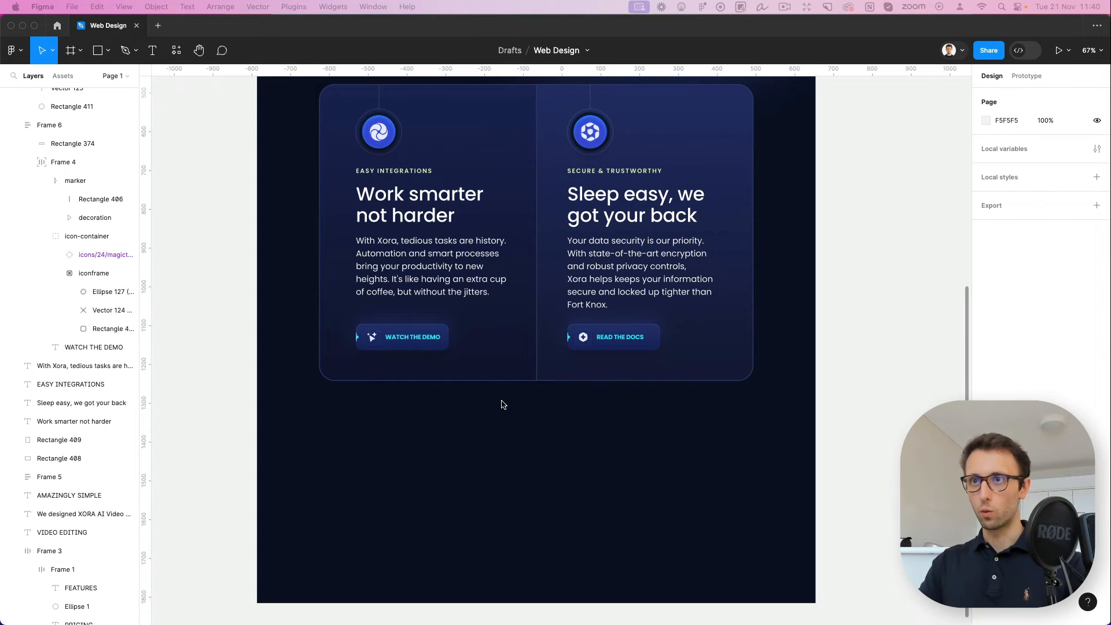
pyautogui.click(488, 374)
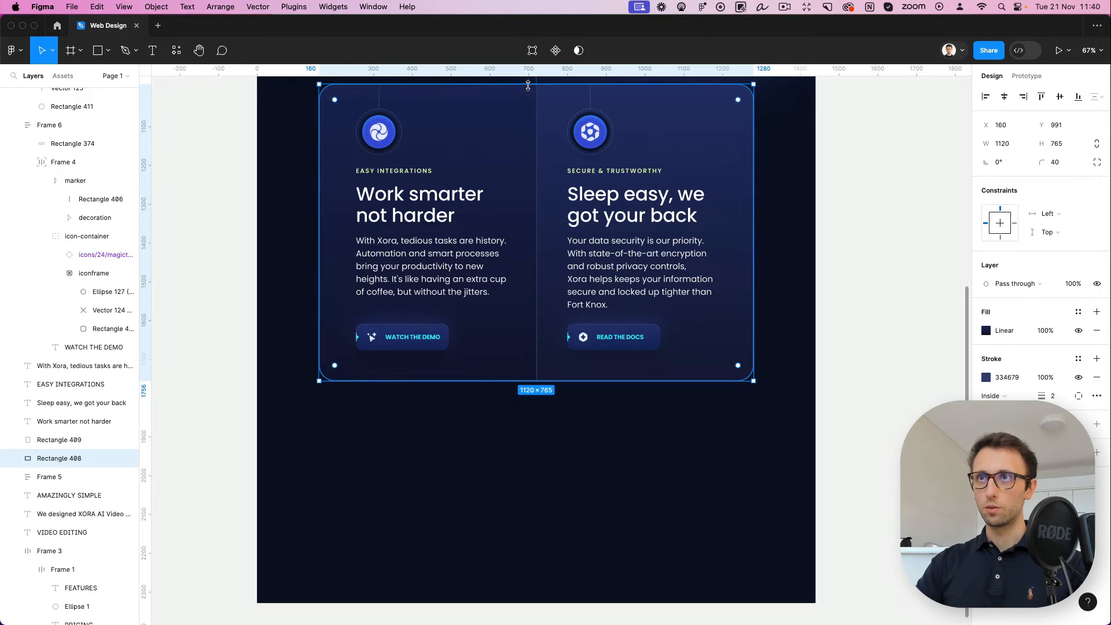
pyautogui.moveTo(527, 84); pyautogui.dragTo(521, 532)
pyautogui.press('super+z')
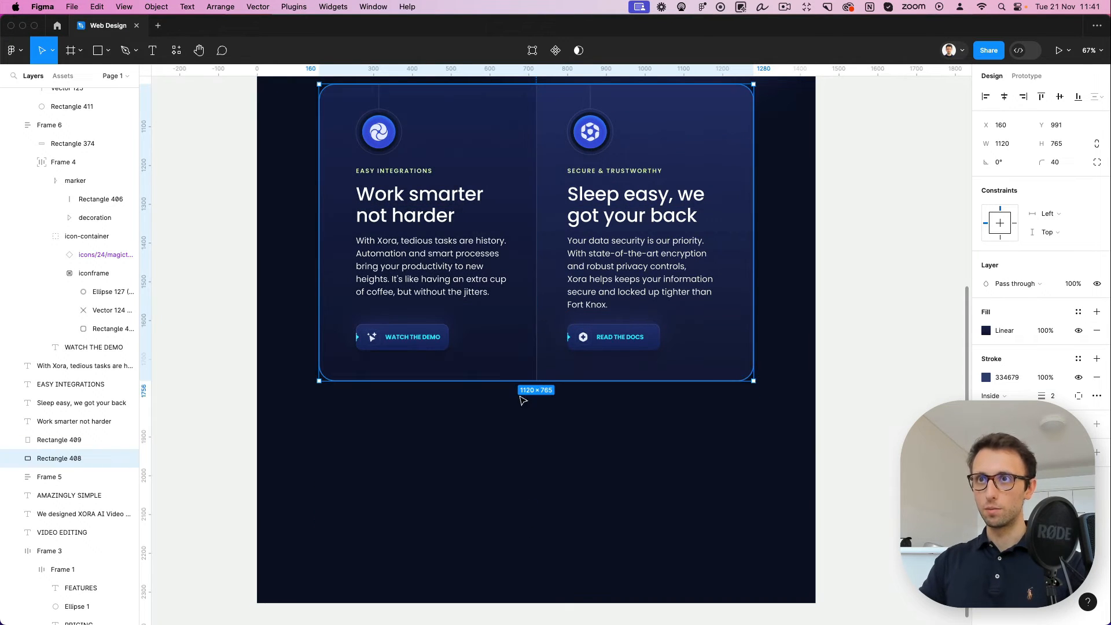
# Duplicate the card's background rectangle and flip the copy downward into a 1120 × 327 panel directly beneath the card
pyautogui.press('super+d')
pyautogui.moveTo(525, 87); pyautogui.dragTo(521, 508)
# Extend the lower edges of the card's background rectangle and the second column's rectangle downward into the new panel's area
pyautogui.click(428, 373)
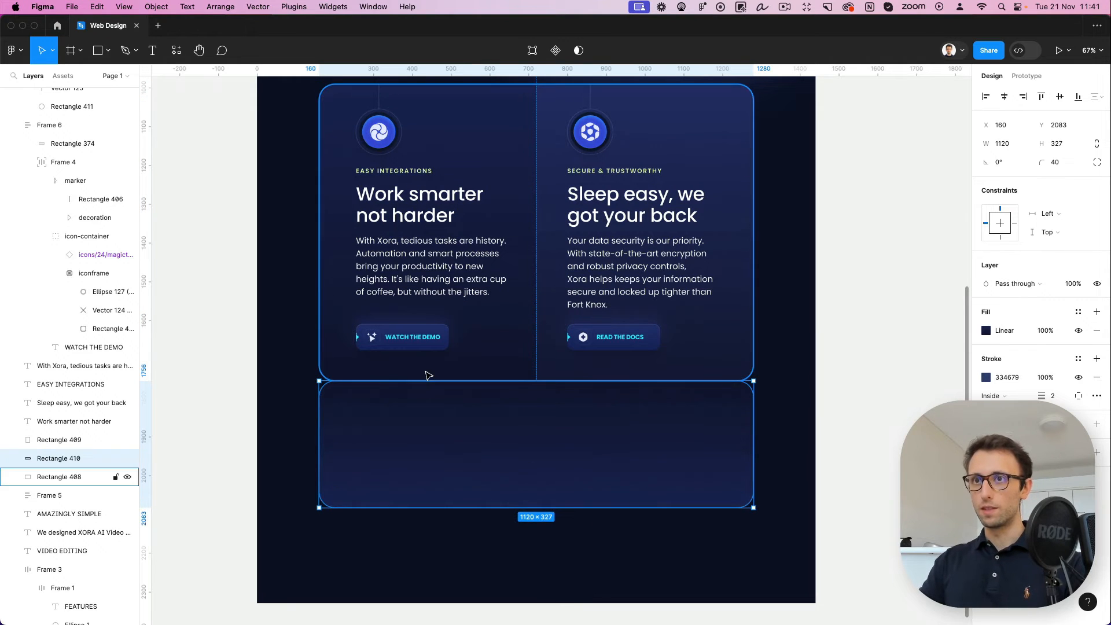
pyautogui.moveTo(541, 379); pyautogui.dragTo(541, 428)
pyautogui.click(735, 371)
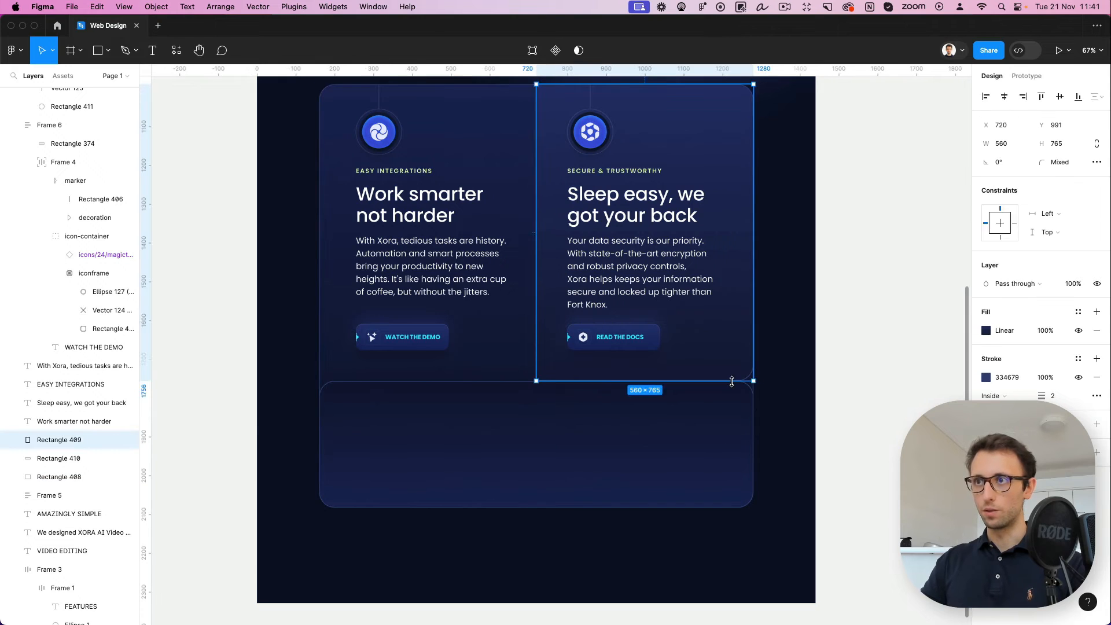
pyautogui.moveTo(732, 381); pyautogui.dragTo(732, 429)
# Bring the lower panel in front of the card rectangles and reduce its height to 291
pyautogui.click(498, 428)
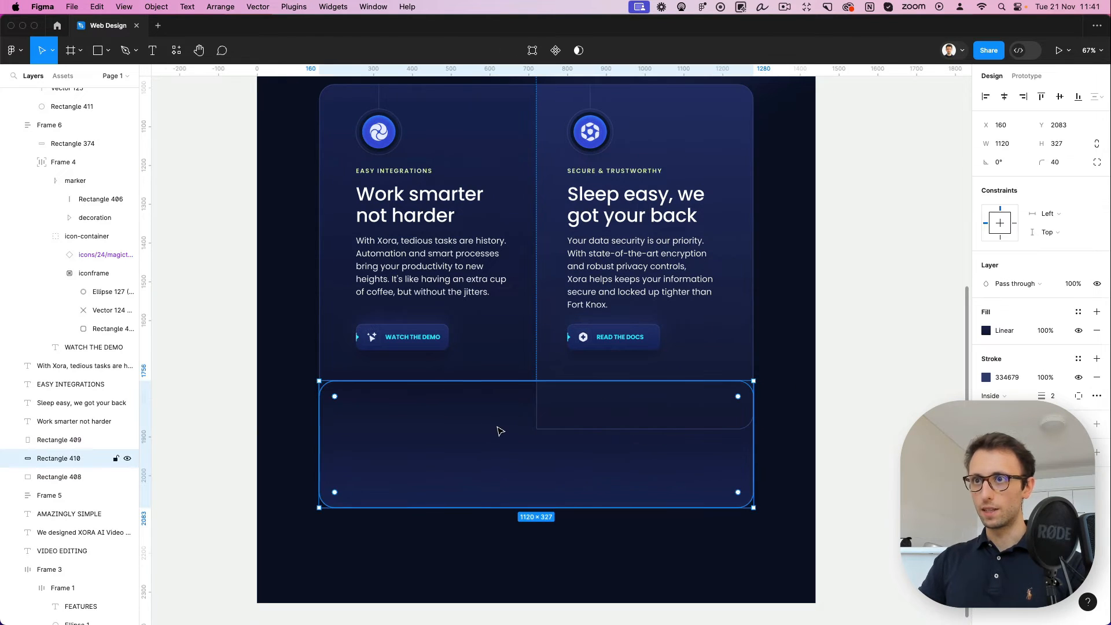
pyautogui.click(280, 372)
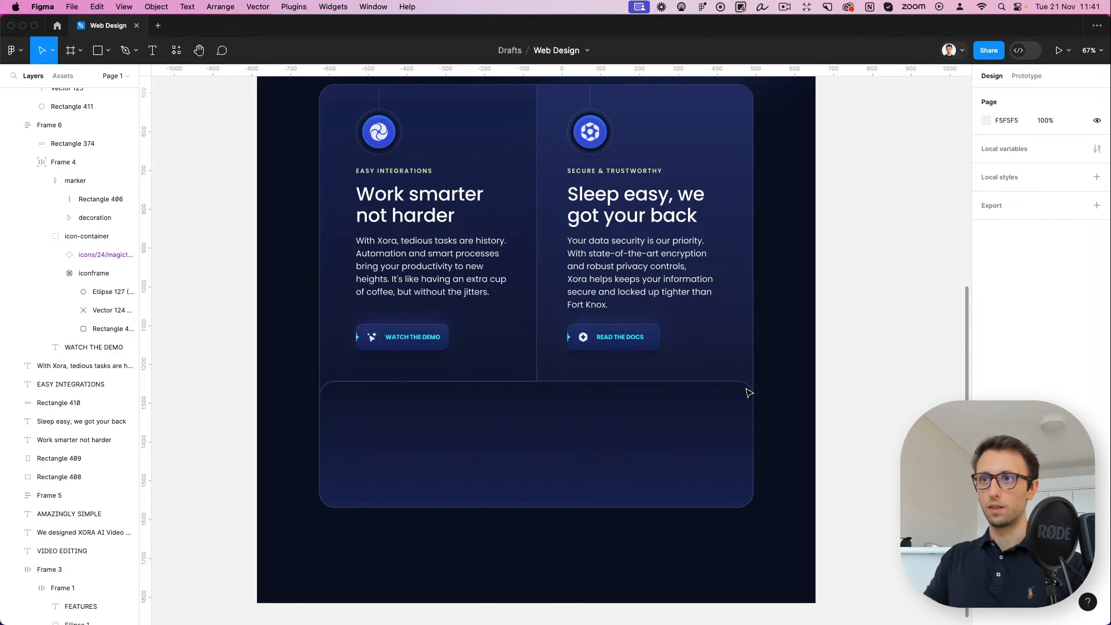
pyautogui.scroll(3, 581, 428)
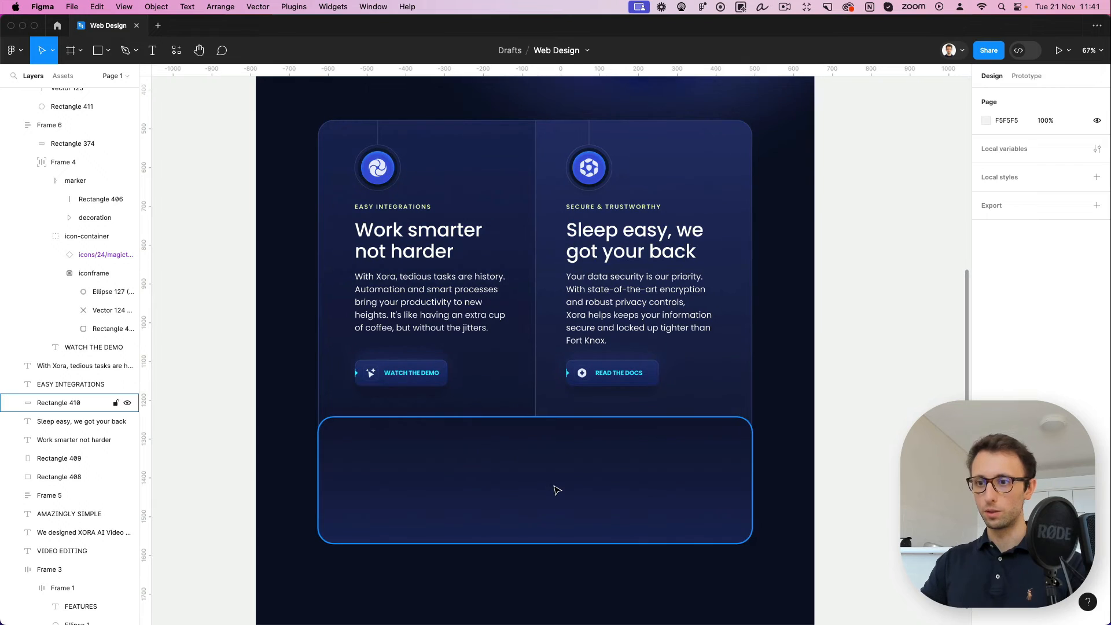
pyautogui.click(556, 491)
pyautogui.moveTo(544, 542); pyautogui.dragTo(544, 529)
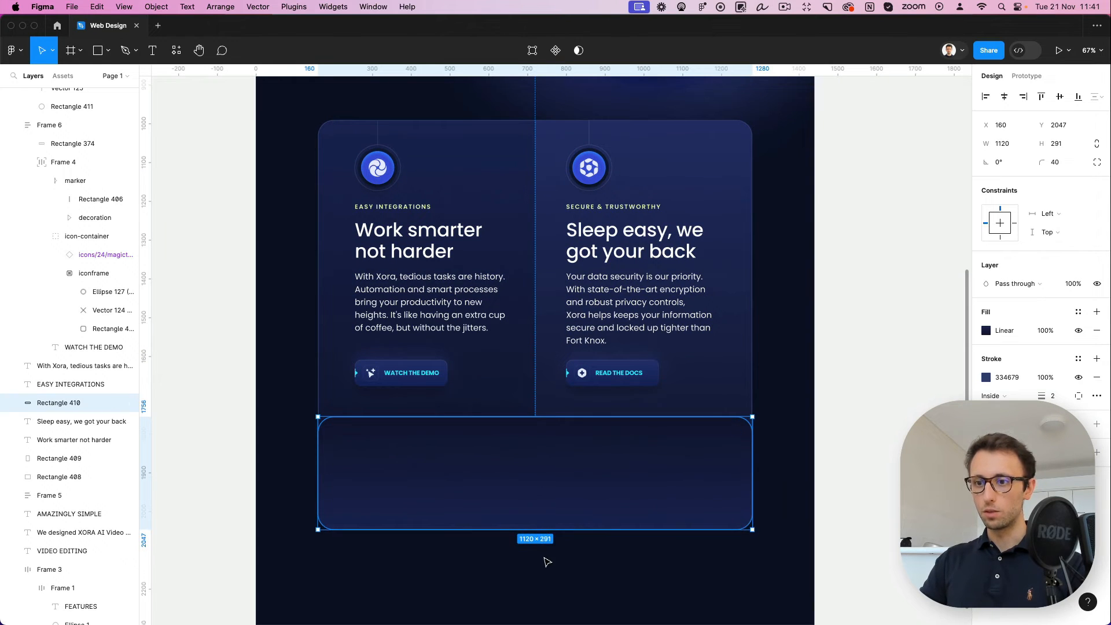
pyautogui.click(561, 541)
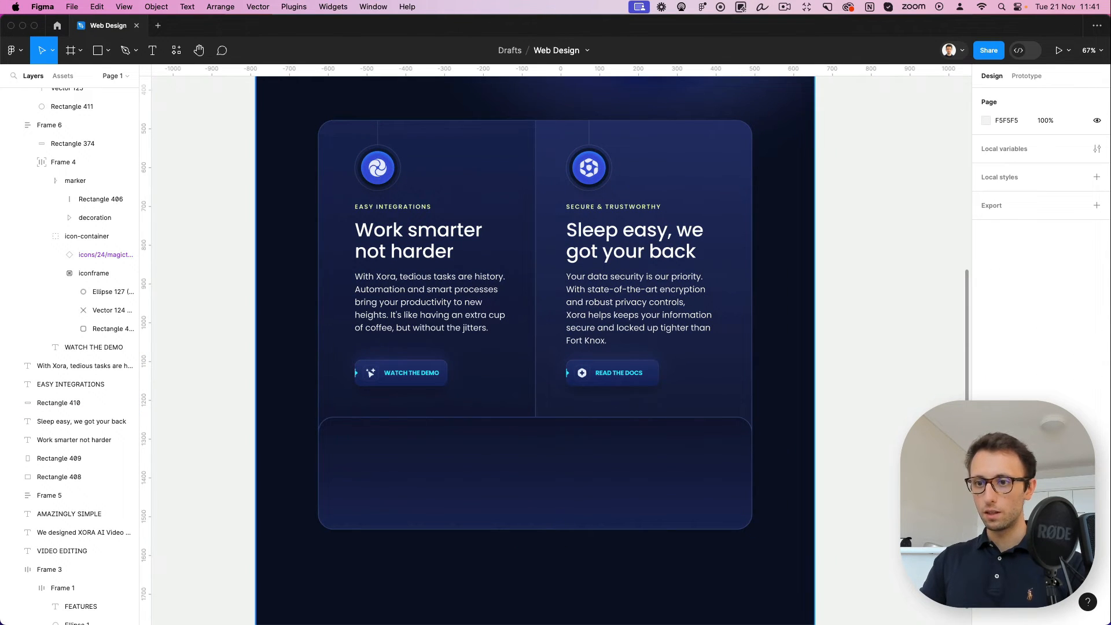
# Draw an 84 × 84 circle near the left end of the lower panel and move it to X 322, Y 1839
pyautogui.click(512, 474)
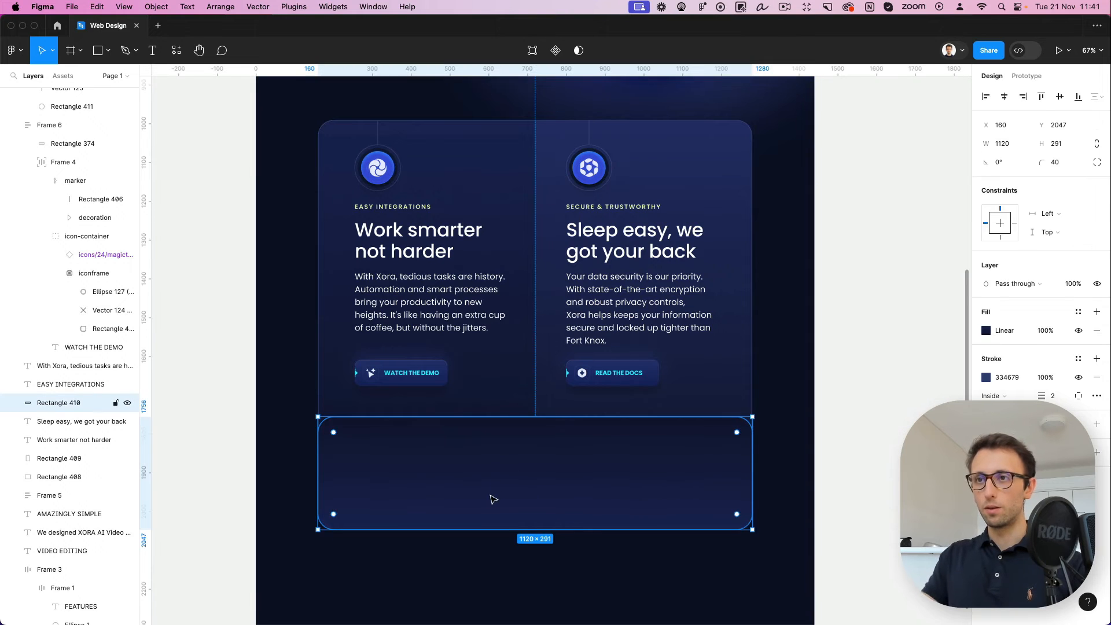
pyautogui.scroll(2, 389, 478)
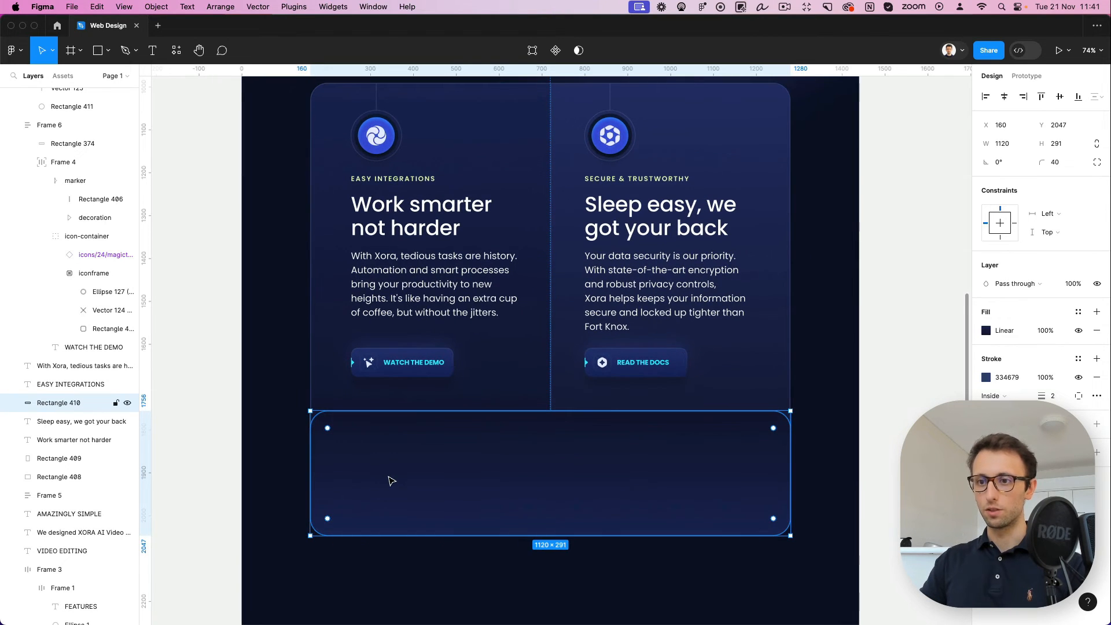
pyautogui.scroll(5, 401, 440)
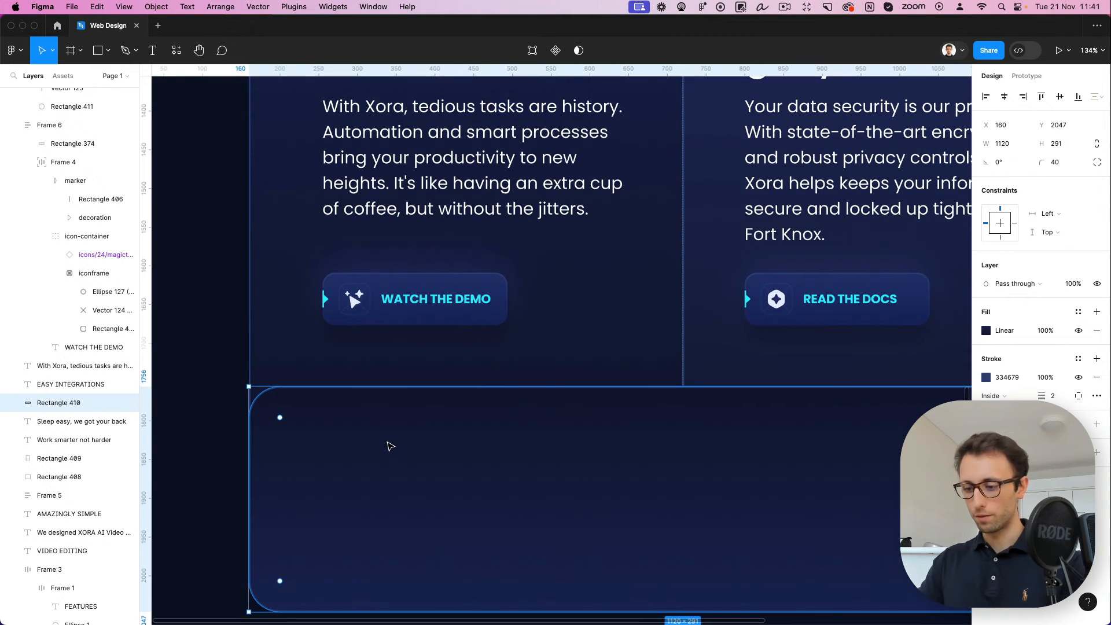
pyautogui.press('o')
pyautogui.moveTo(342, 448); pyautogui.dragTo(406, 513)
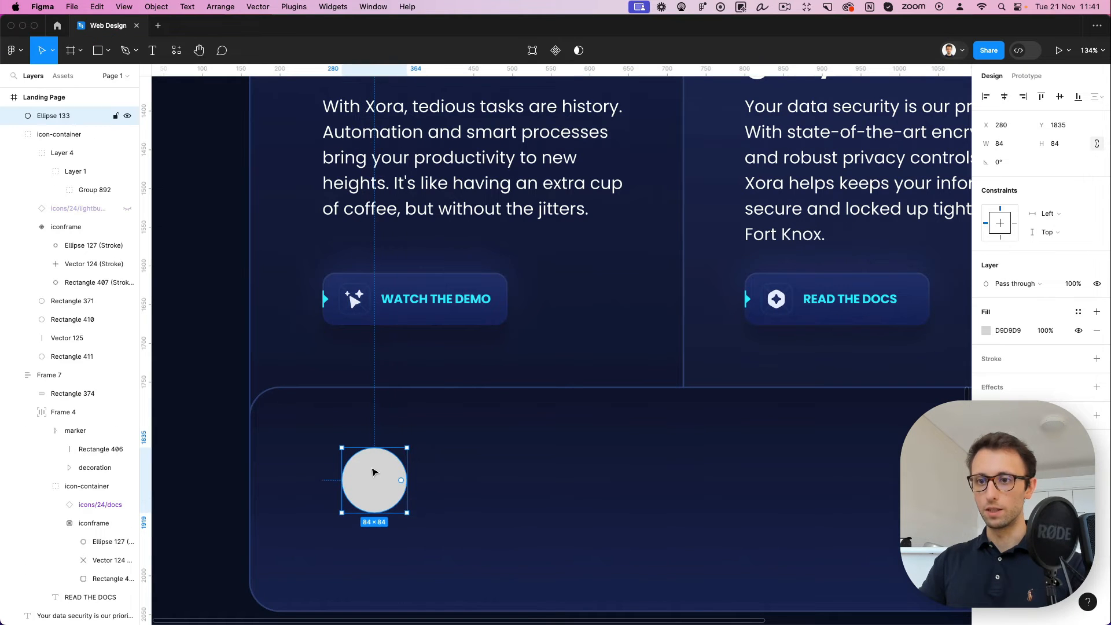
pyautogui.moveTo(372, 472); pyautogui.dragTo(405, 475)
pyautogui.scroll(-3, 426, 451)
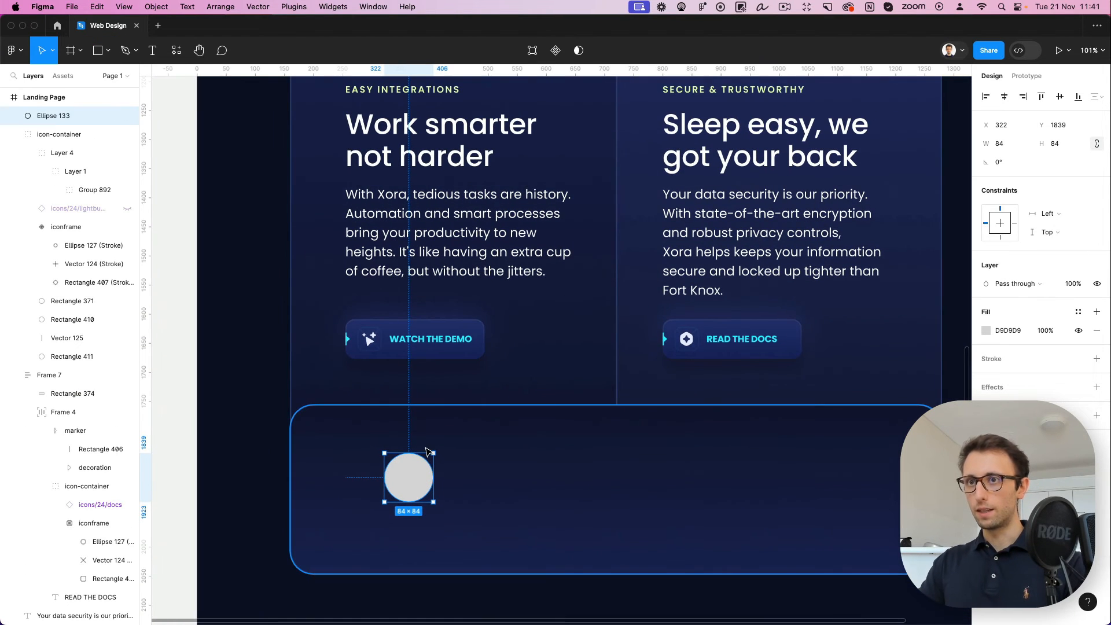
# Copy the "EASY INTEGRATIONS" label and place the copy beneath the circle in the lower panel, at X 275, Y 1945
pyautogui.hscroll(-1, 428, 449)
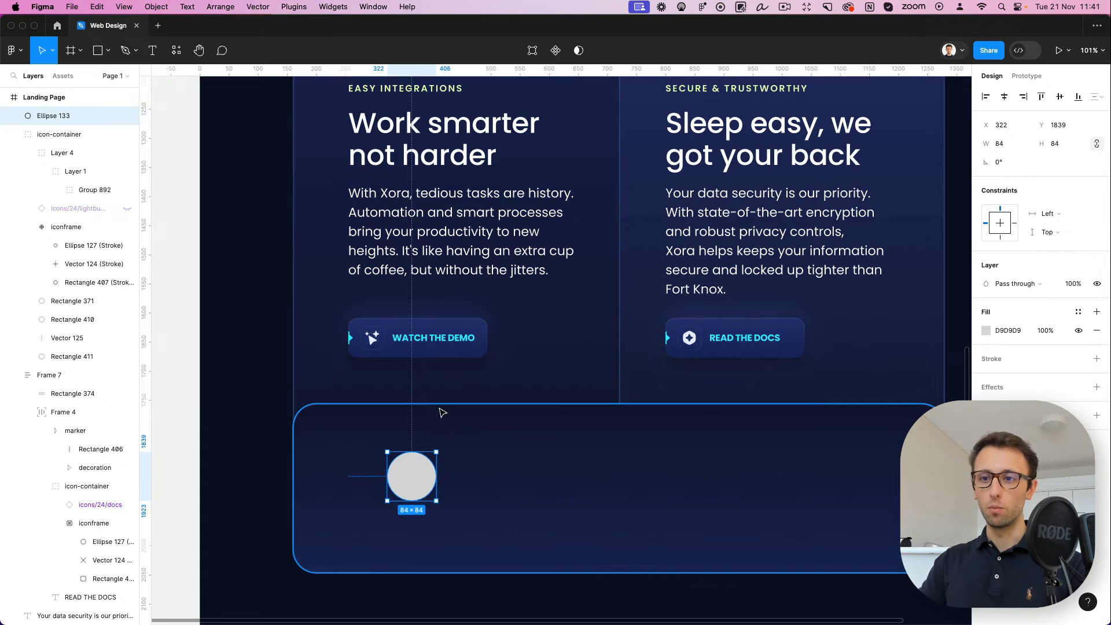
pyautogui.scroll(4, 431, 289)
pyautogui.click(428, 307)
pyautogui.scroll(-4, 573, 370)
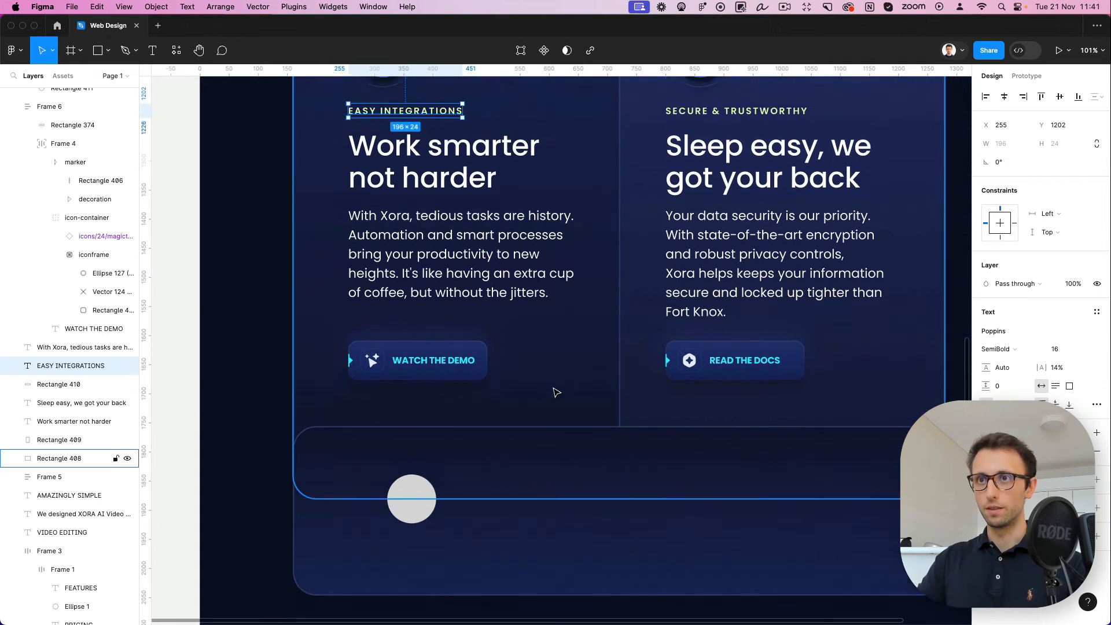
pyautogui.scroll(-4, 553, 389)
pyautogui.click(416, 377)
pyautogui.scroll(3, 417, 379)
pyautogui.press('super+v')
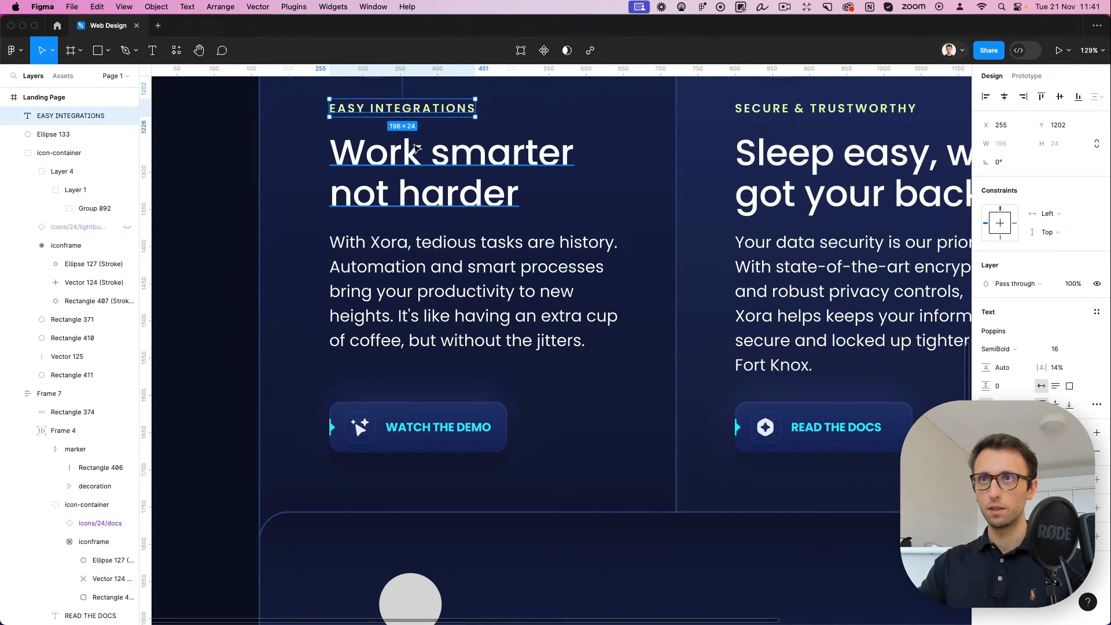
pyautogui.moveTo(415, 147); pyautogui.dragTo(413, 440)
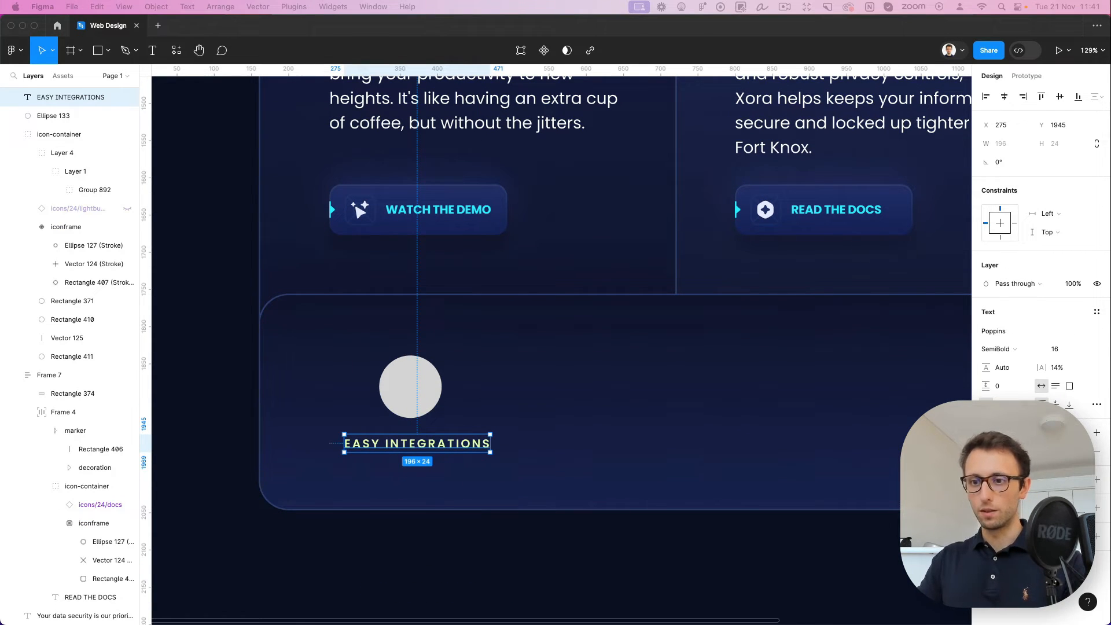
# Replace the copied label with centred "AI AUTOMATED VIDEO EDITING" text and combine it with the circle in a vertical auto layout with 22 spacing
pyautogui.press('super+shift+r')
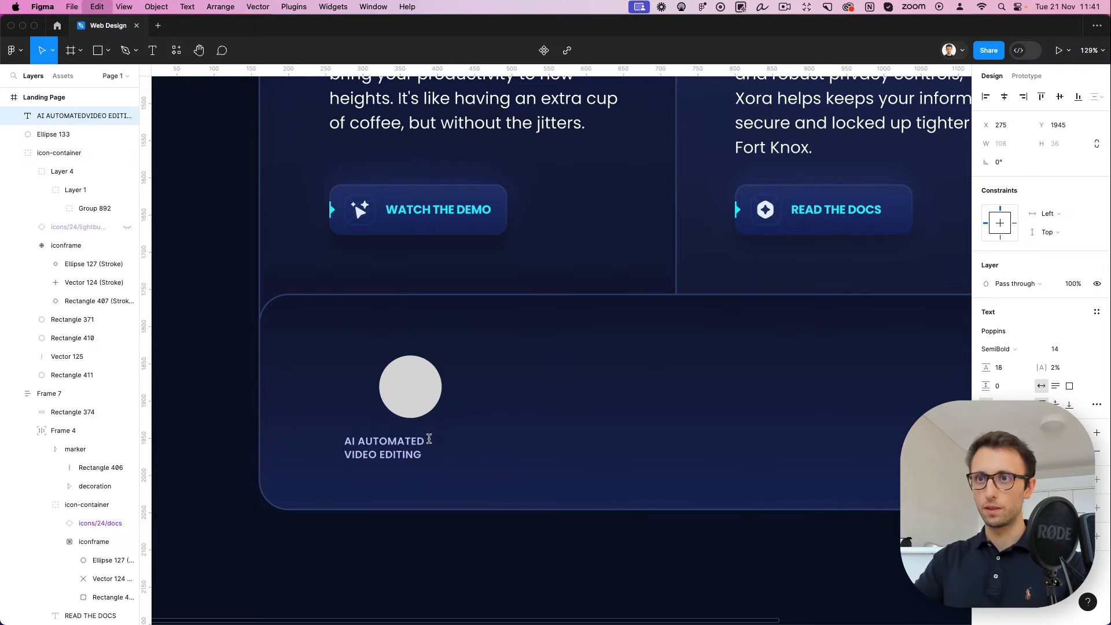
pyautogui.moveTo(408, 450); pyautogui.dragTo(439, 441)
pyautogui.click(427, 384)
pyautogui.keyDown('shift'); pyautogui.click(439, 453); pyautogui.keyUp('shift')
pyautogui.hotkey('shift', 'a')
pyautogui.scroll(-3, 651, 354)
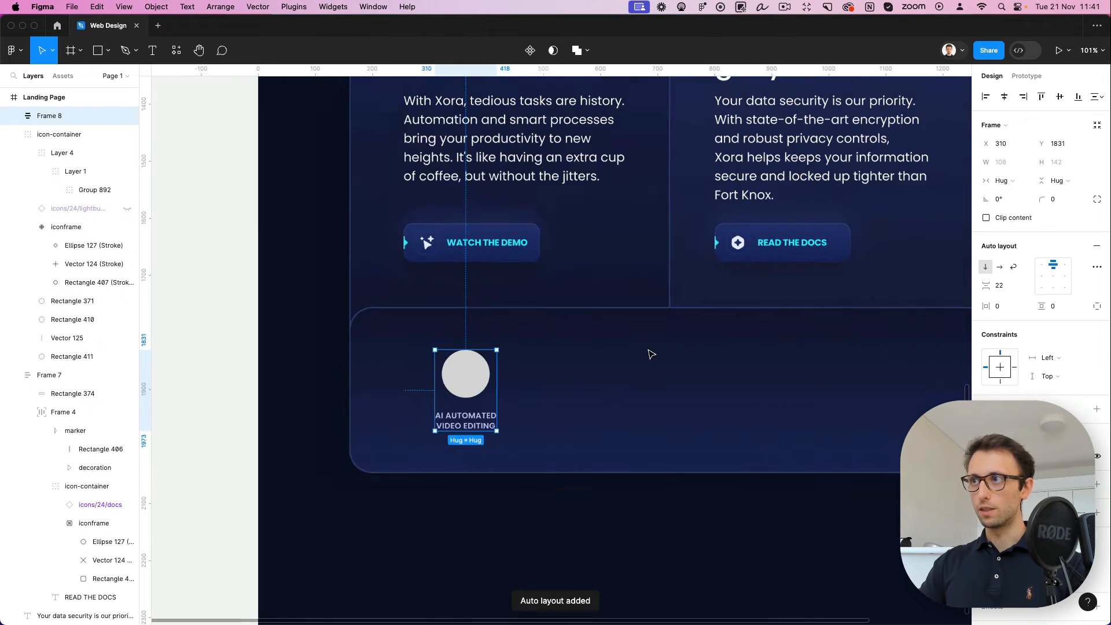
pyautogui.scroll(-1, 651, 354)
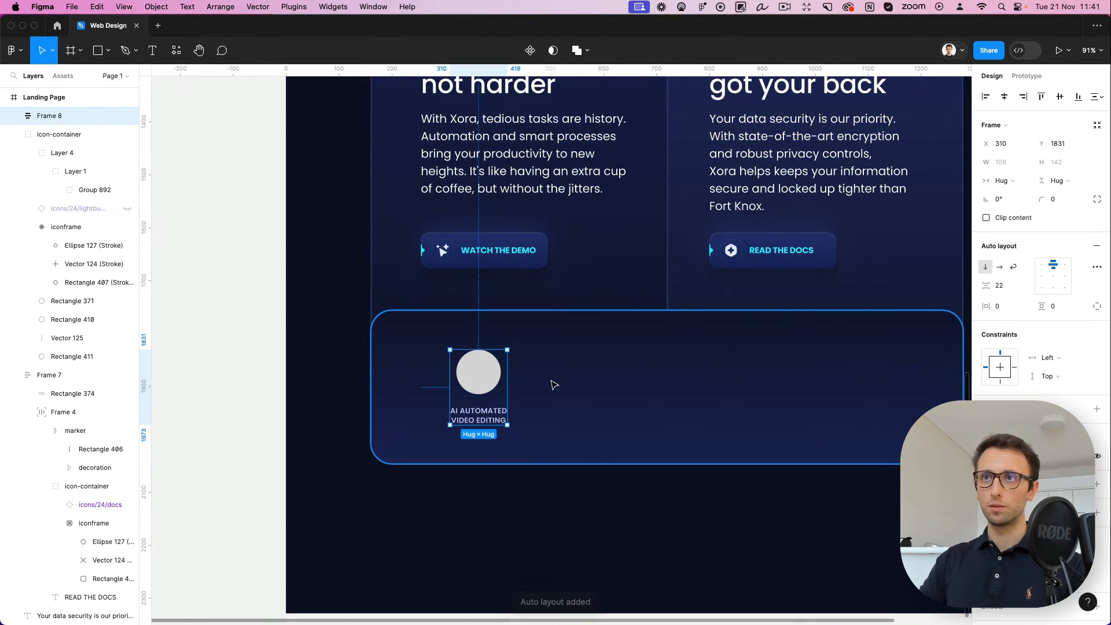
# Duplicate the circle-and-label item three times to the right at equal intervals, placing the last copy at X 949
pyautogui.scroll(1, 554, 385)
pyautogui.click(771, 7)
pyautogui.click(767, 174)
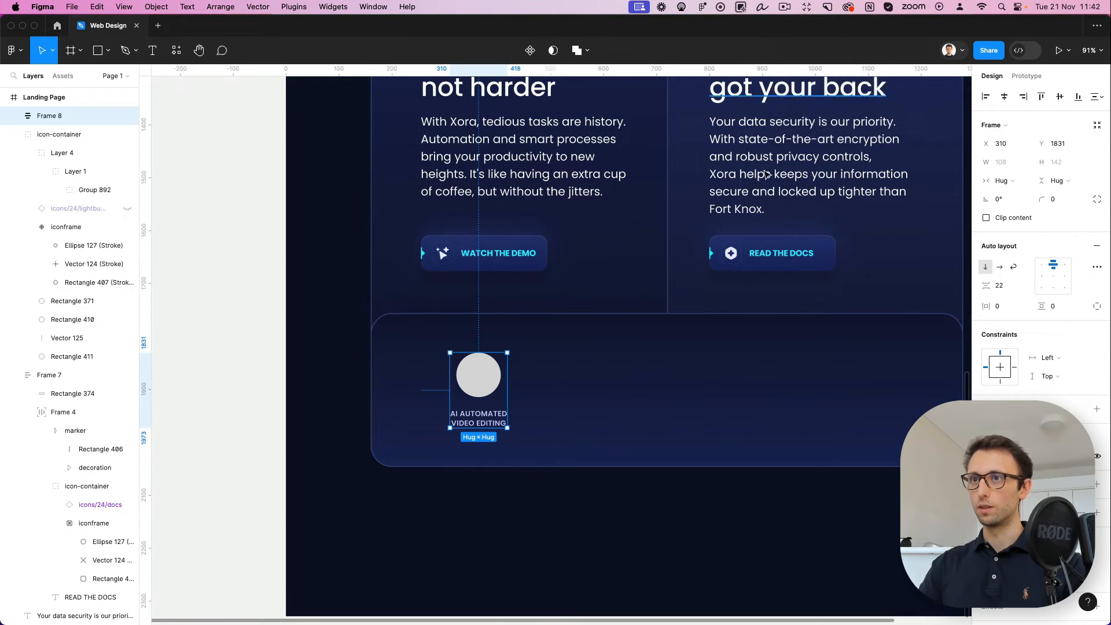
pyautogui.hscroll(3, 633, 367)
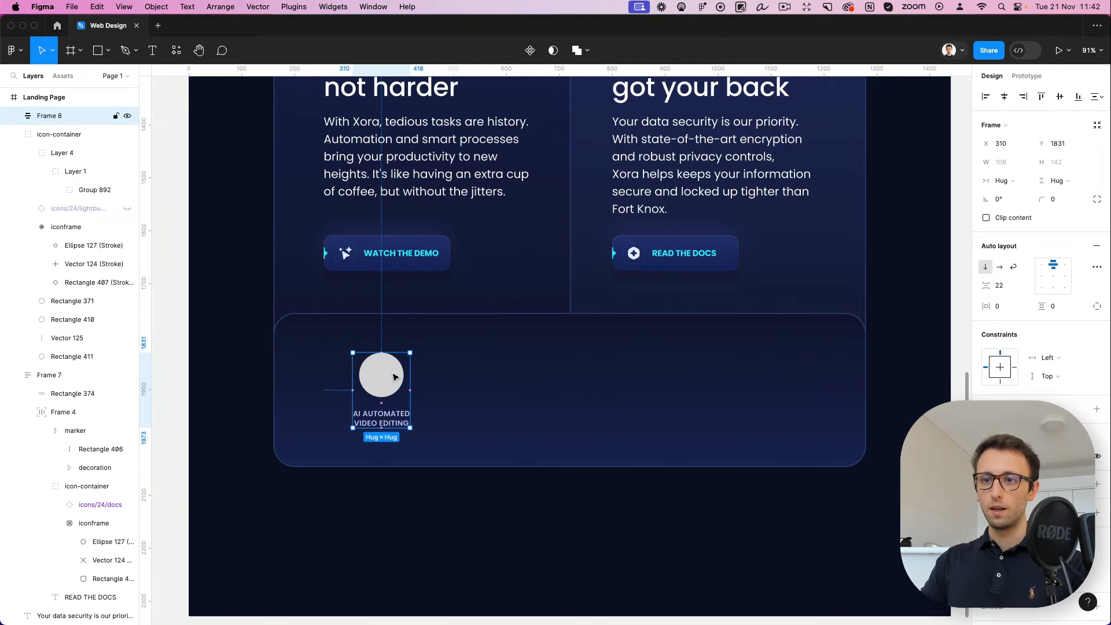
pyautogui.moveTo(393, 377); pyautogui.dragTo(508, 380)
pyautogui.press('super+d')
pyautogui.press('super+d')
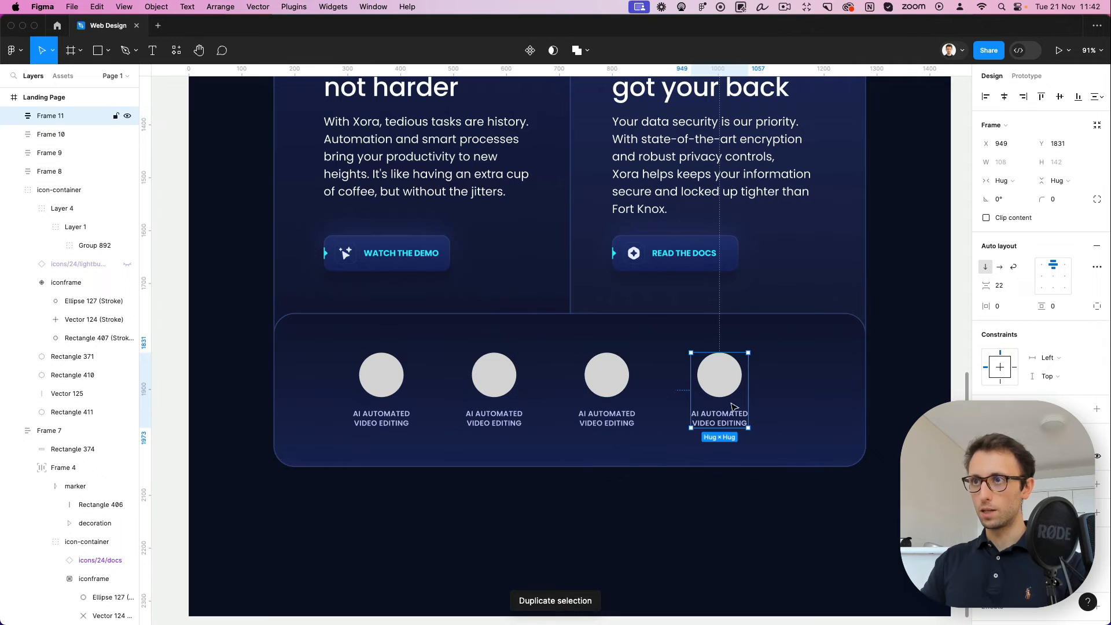
# Shift the fourth item further right and distribute all four items with equal horizontal spacing
pyautogui.moveTo(737, 391); pyautogui.dragTo(776, 394)
pyautogui.keyDown('shift'); pyautogui.click(607, 375); pyautogui.keyUp('shift')
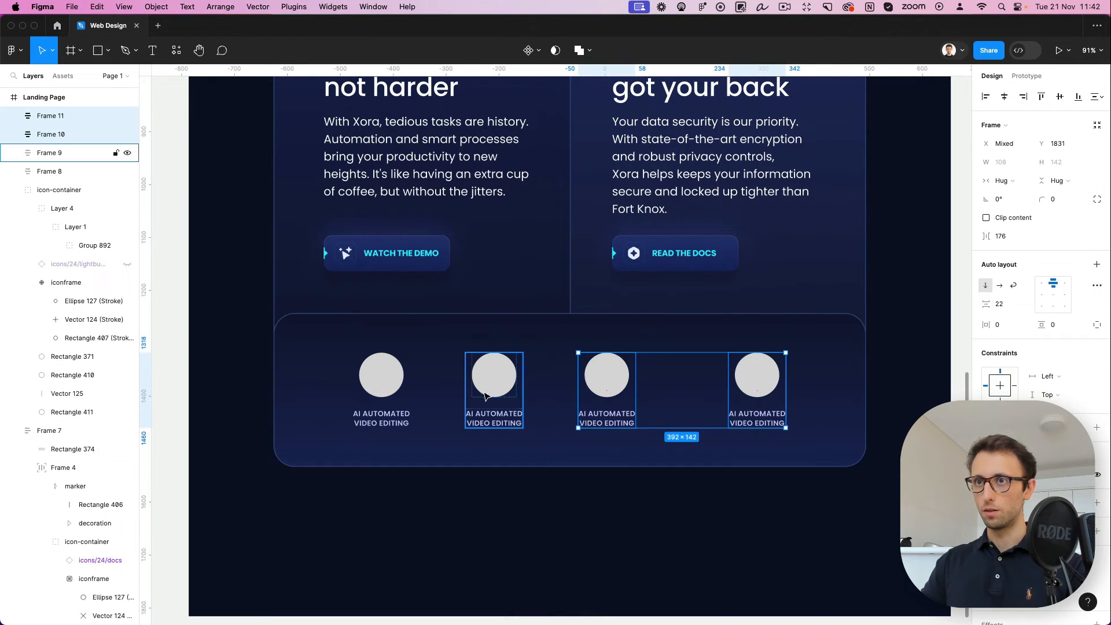
pyautogui.keyDown('shift'); pyautogui.click(493, 375); pyautogui.keyUp('shift')
pyautogui.keyDown('shift'); pyautogui.click(381, 375); pyautogui.keyUp('shift')
pyautogui.click(1096, 96)
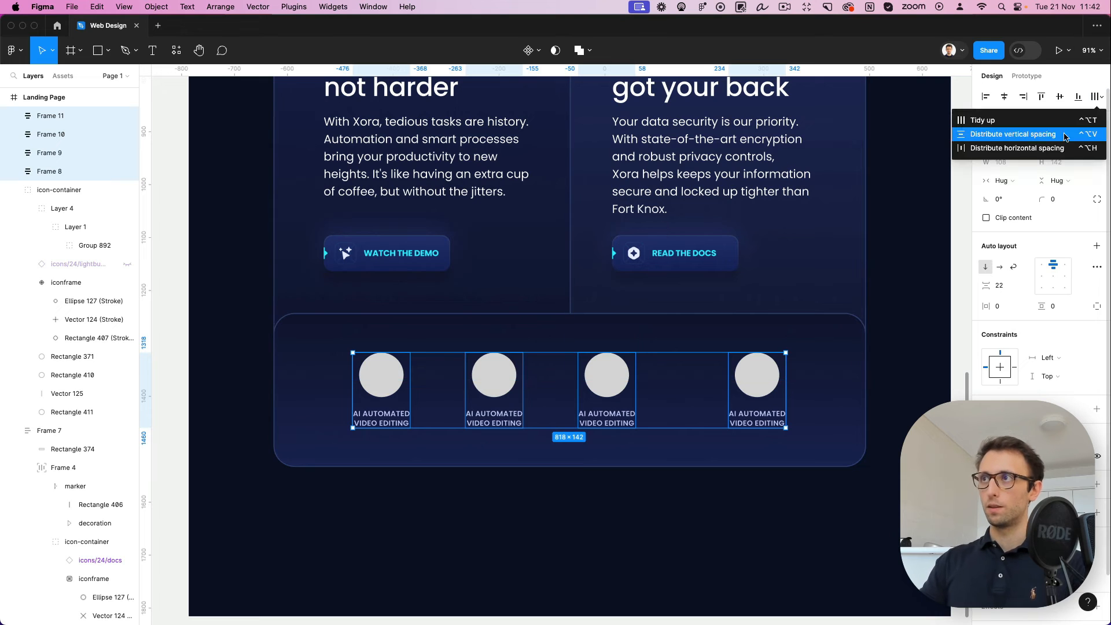
pyautogui.click(1018, 149)
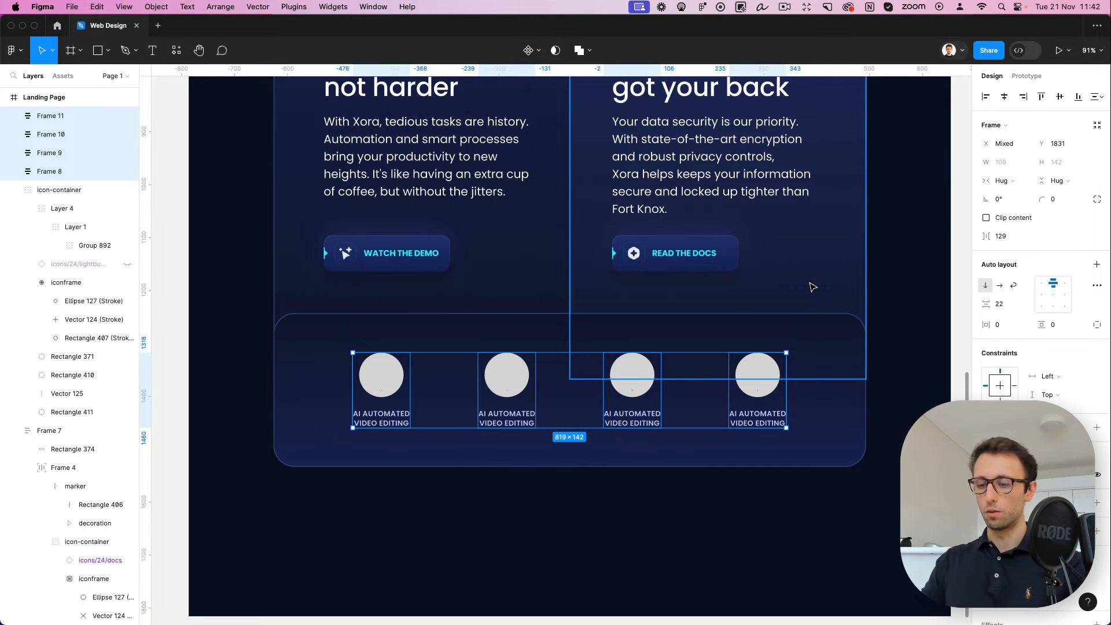
# Group the four circle-and-label items and nudge the group down to Y 1833
pyautogui.press('super+g')
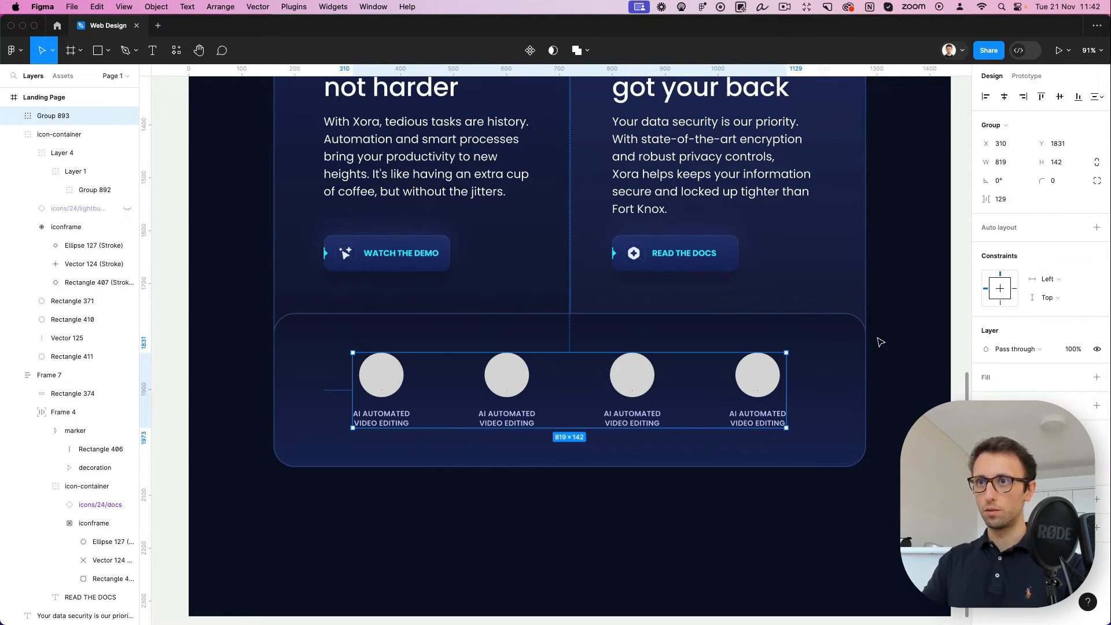
pyautogui.press('Down')
pyautogui.press('Down')
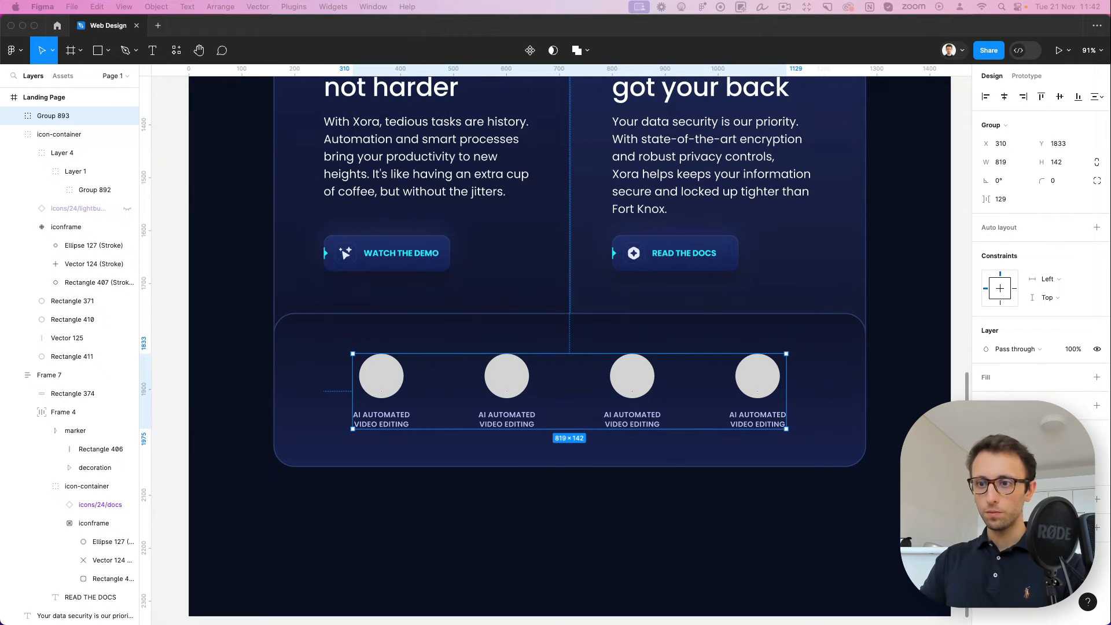
# Change the second, third and fourth labels to "COLLABORATE WITH YOUR TEAM", "ULTRA FAST CLOUD-ENGINE" and "24 / 7 CUSTOMER SUPPORT"
pyautogui.doubleClick(512, 418)
pyautogui.doubleClick(510, 415)
pyautogui.write('COLLABORATE WITH YOUR TEAM')
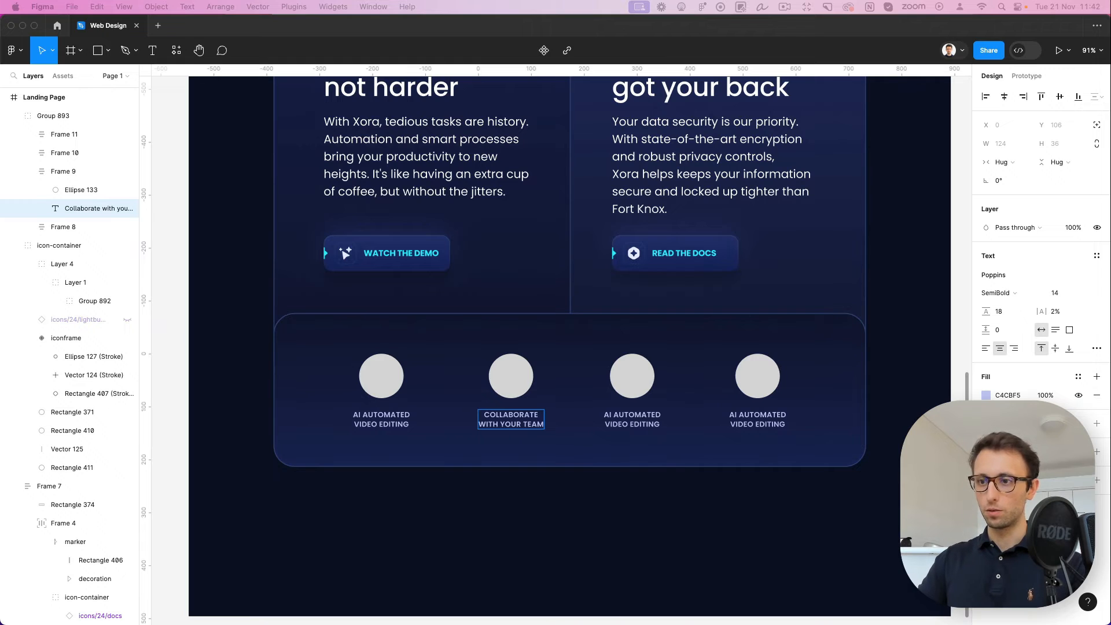
pyautogui.doubleClick(632, 419)
pyautogui.write('ULTRA FAST CLOUD-ENGINE')
pyautogui.click(767, 421)
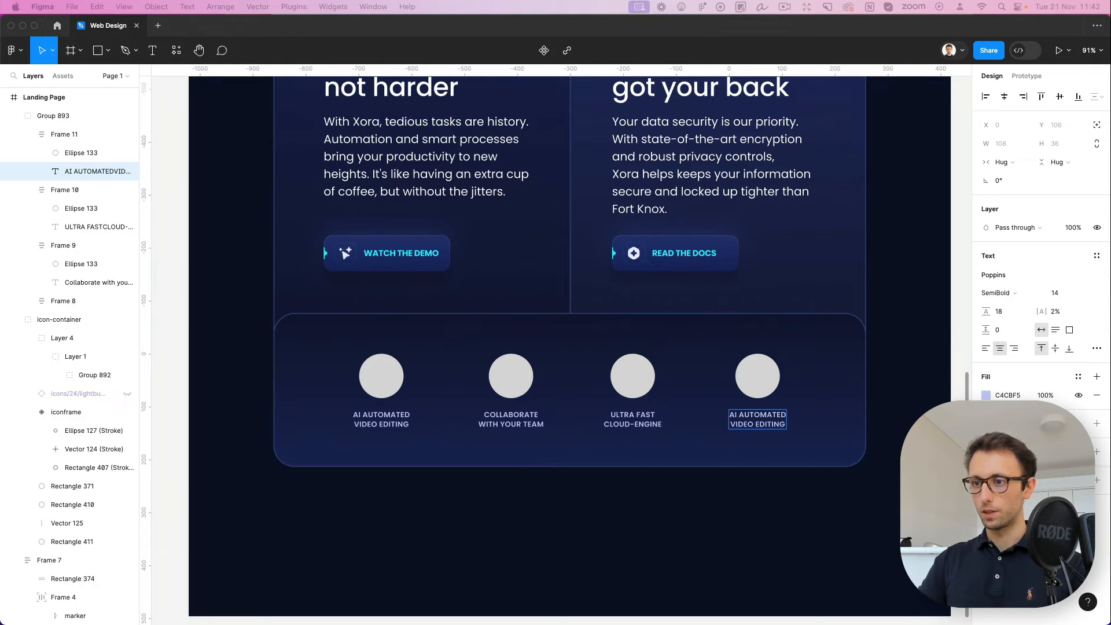
pyautogui.doubleClick(774, 414)
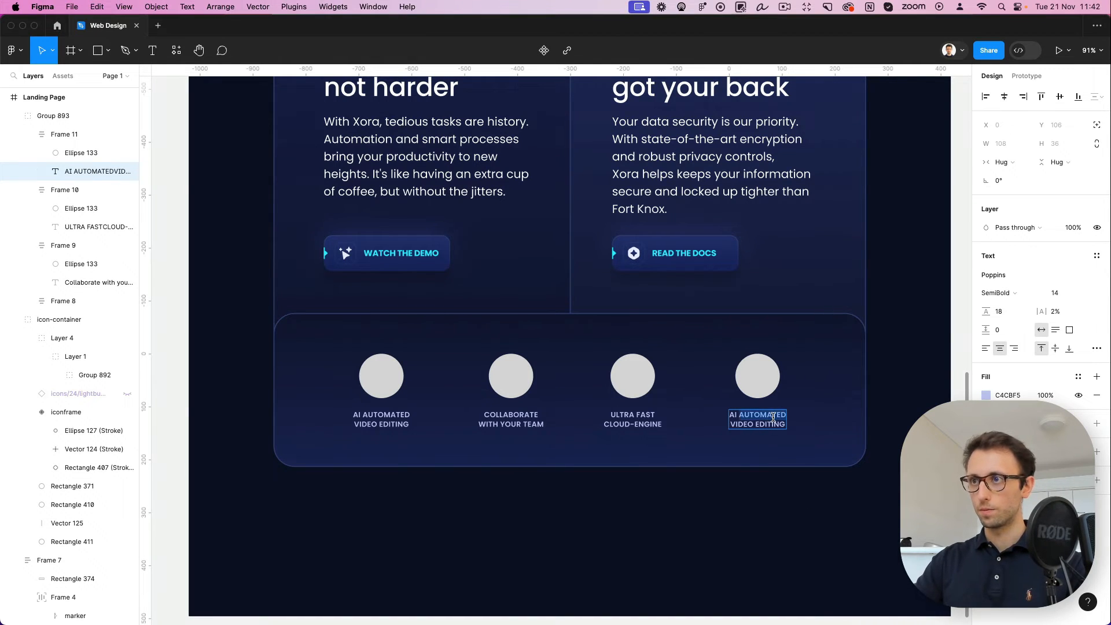
pyautogui.write('24 / 7 CUSTOMER SUPPORT')
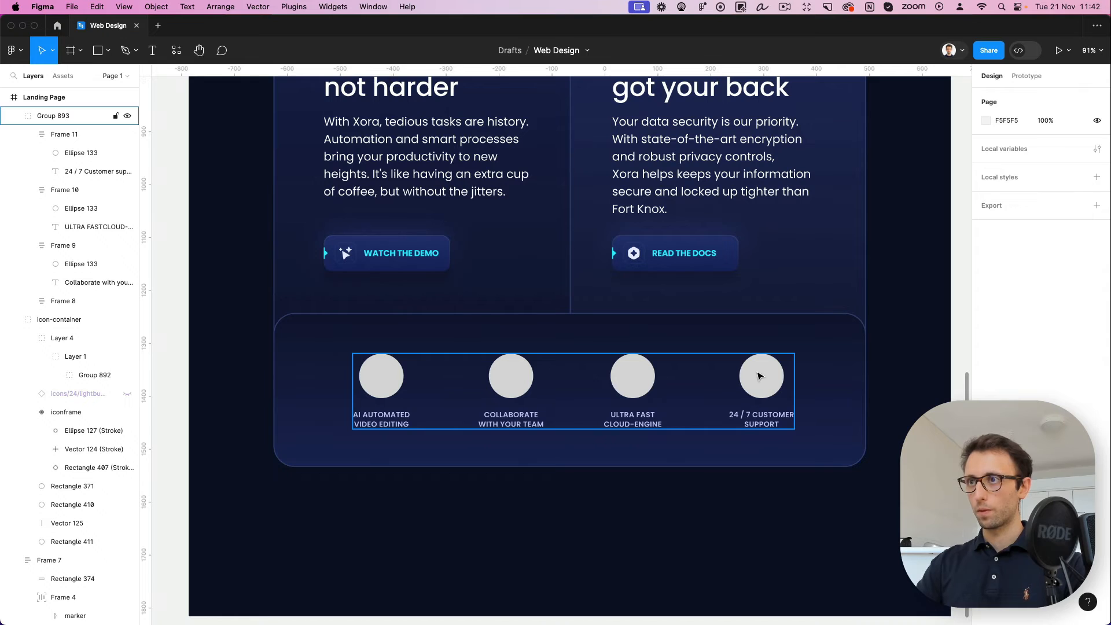
# Nudge the group of four items left to X 303 and check that its side distances are equal
pyautogui.click(759, 376)
pyautogui.press('Left')
pyautogui.press('Left')
pyautogui.press('Left')
pyautogui.press('Left')
pyautogui.press('Left')
pyautogui.press('Left')
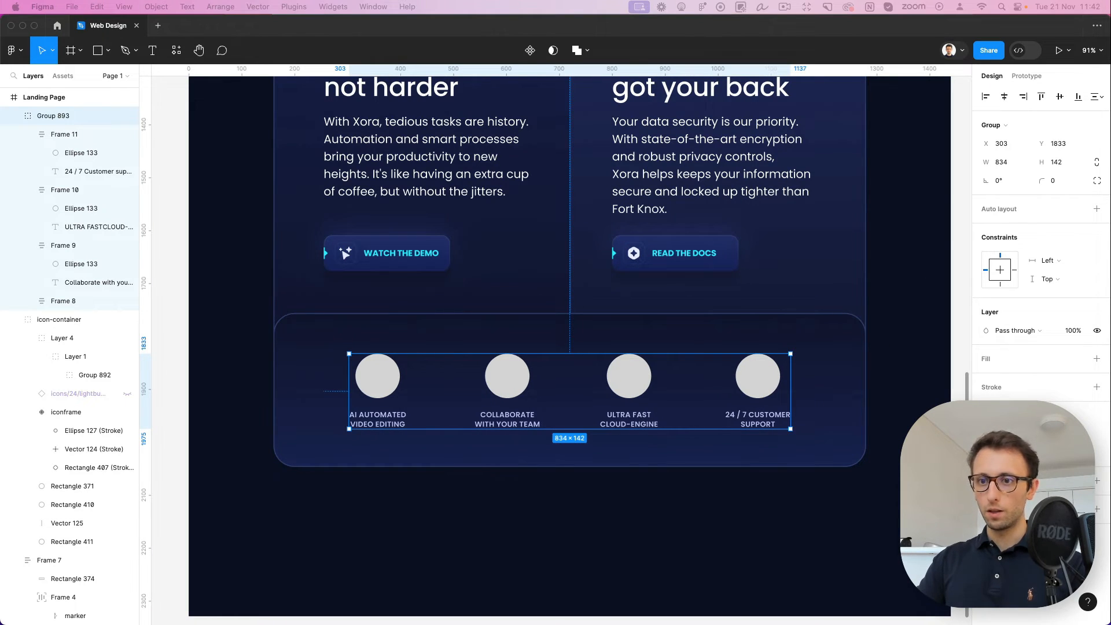
pyautogui.press('alt')
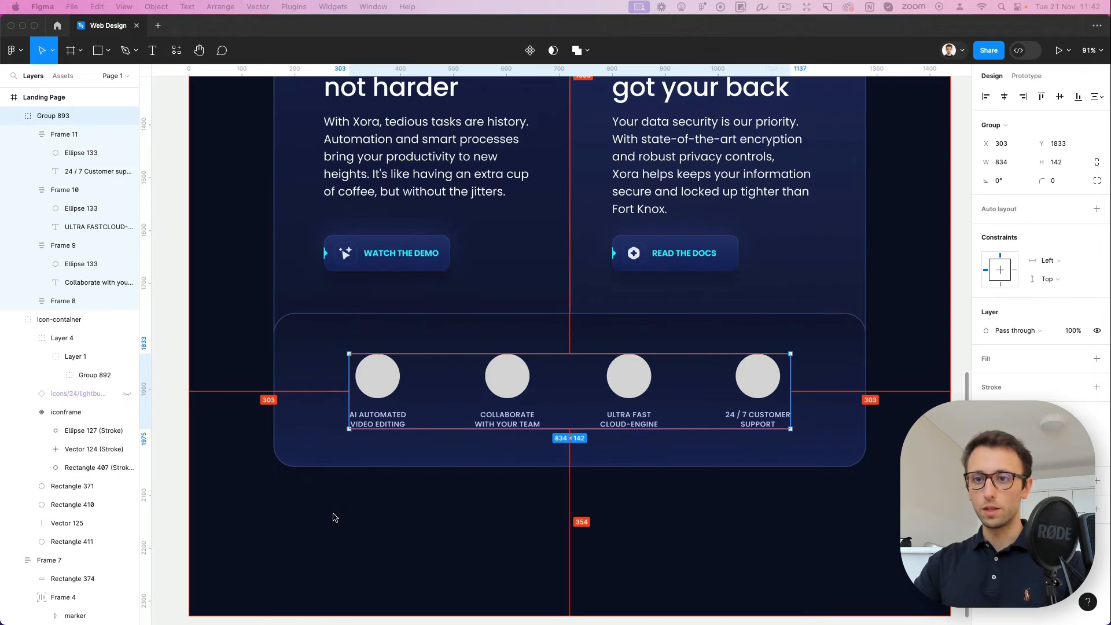
# Paste the copied style onto the first circle, giving it a linear gradient fill, two drop shadows and an inner shadow
pyautogui.keyDown('super'); pyautogui.click(375, 371); pyautogui.keyUp('super')
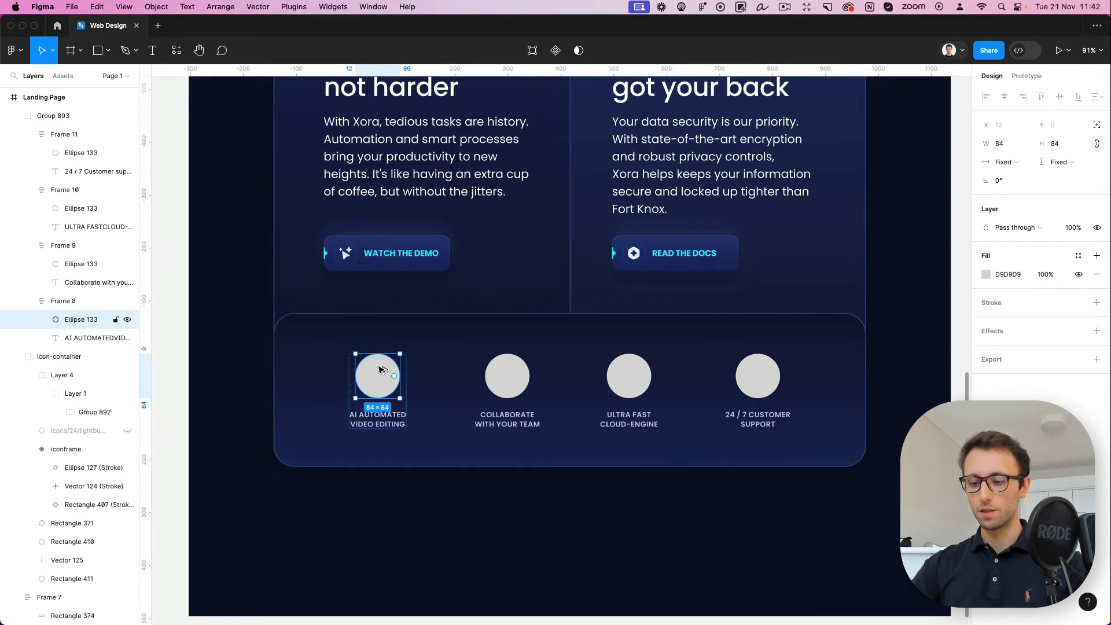
pyautogui.press('super+alt+v')
pyautogui.scroll(5, 379, 370)
pyautogui.scroll(5, 379, 371)
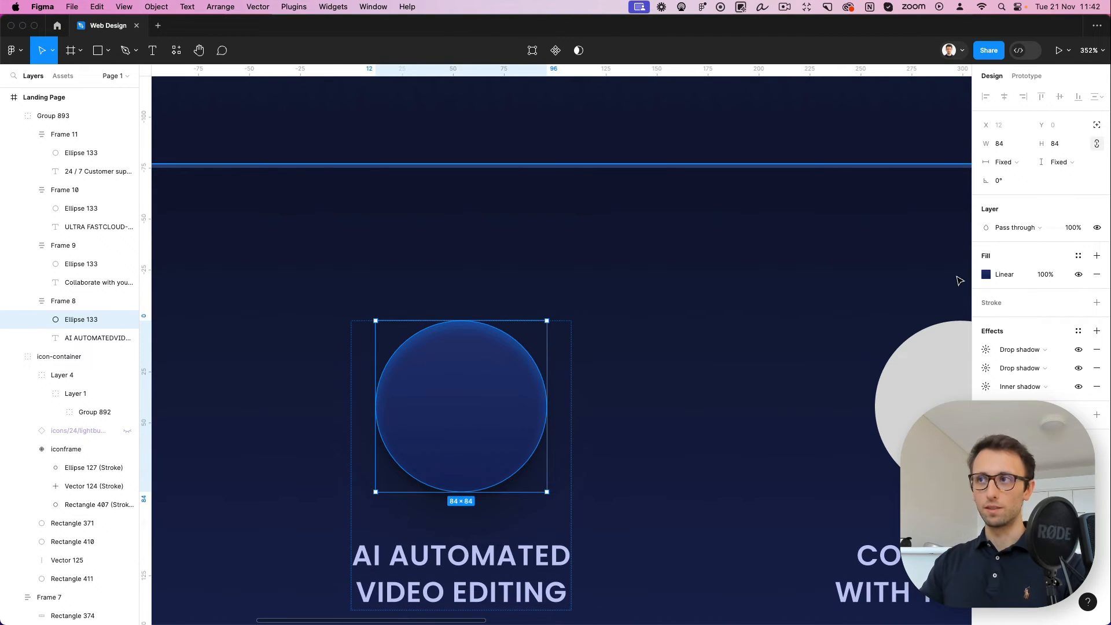
pyautogui.click(699, 355)
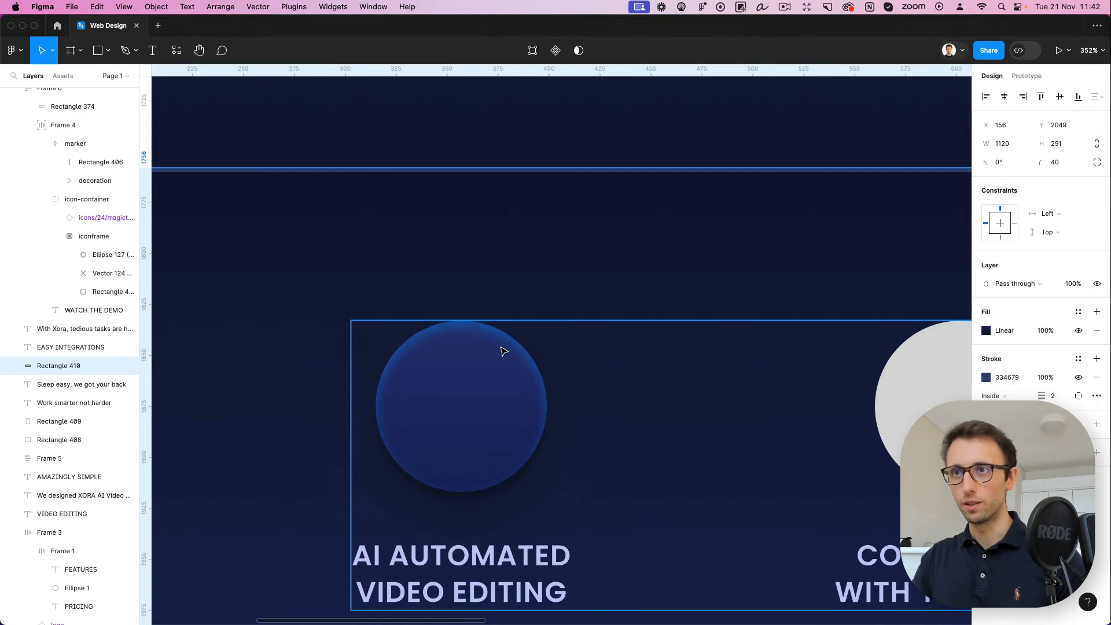
# Examine both colour stops of the first circle's linear gradient fill
pyautogui.click(504, 352)
pyautogui.click(985, 274)
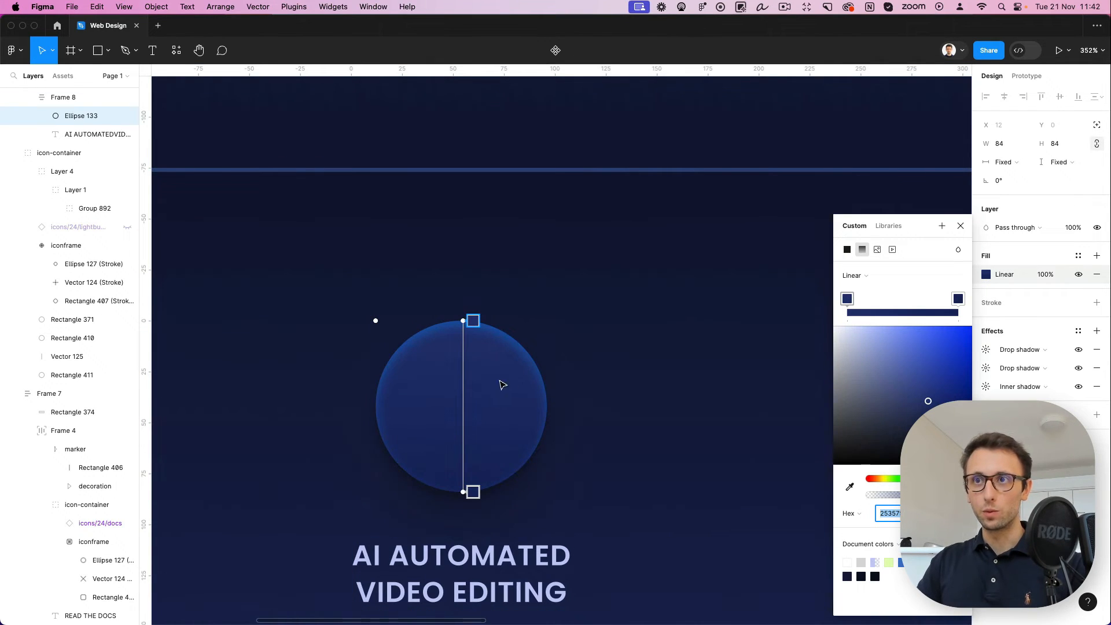
pyautogui.click(959, 299)
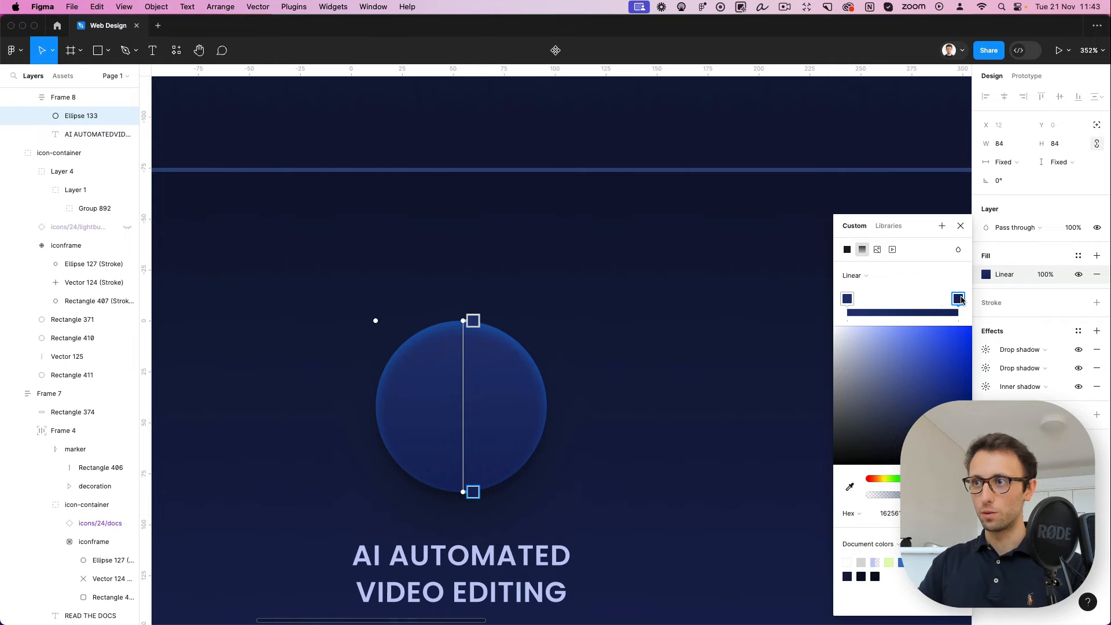
pyautogui.click(847, 298)
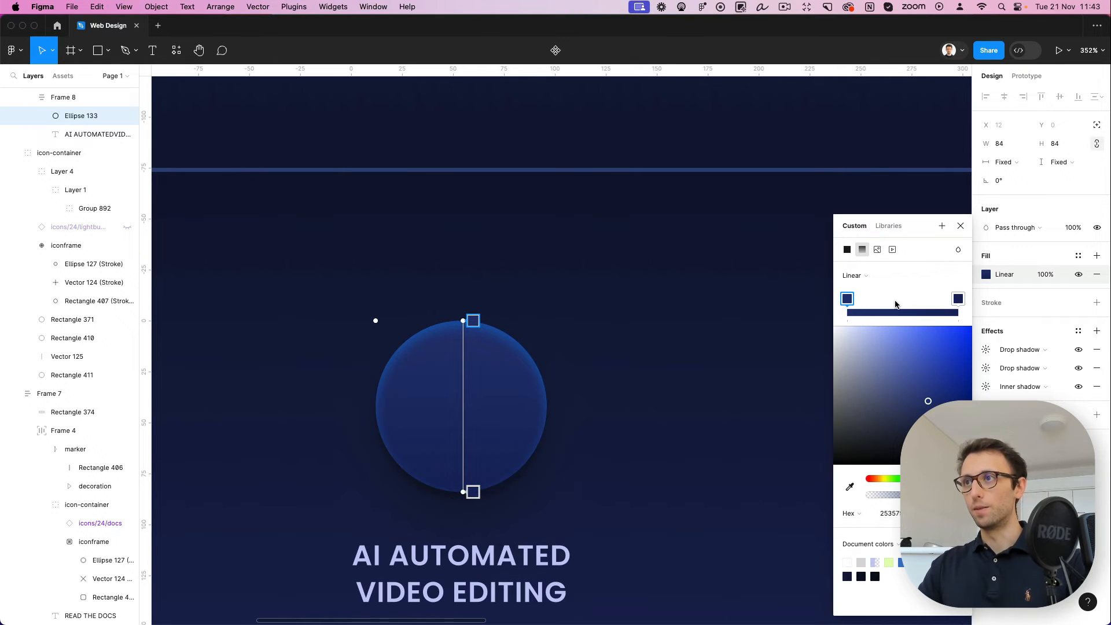
pyautogui.click(961, 225)
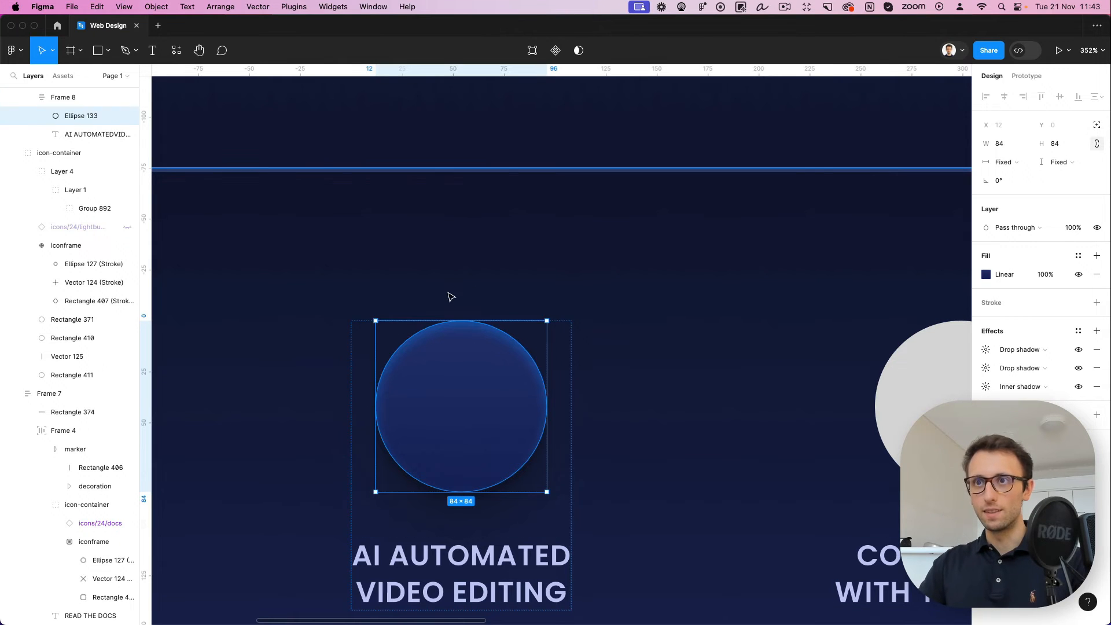
pyautogui.click(550, 328)
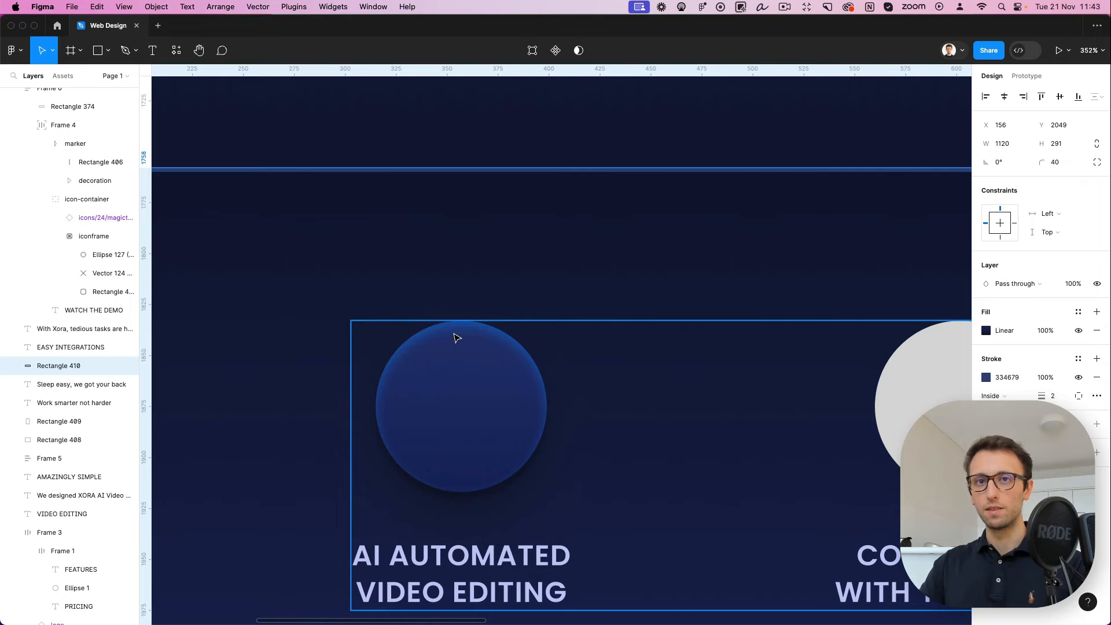
# Try a lighter blue for the first circle's inner shadow, undo it, and set the shadow colour to 1971AD
pyautogui.click(462, 341)
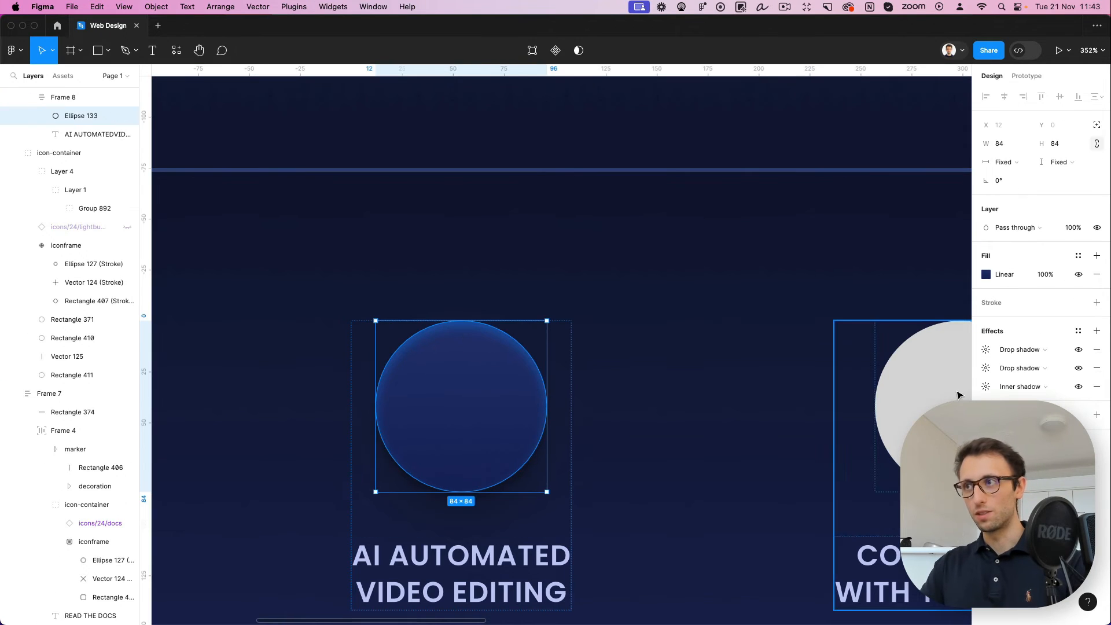
pyautogui.click(986, 387)
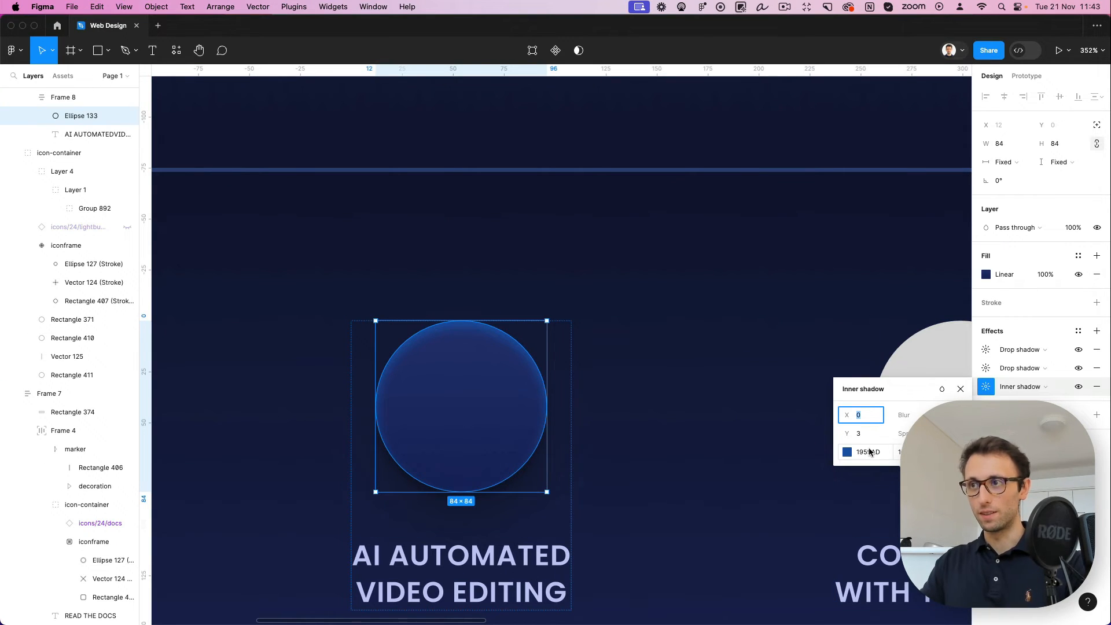
pyautogui.click(847, 452)
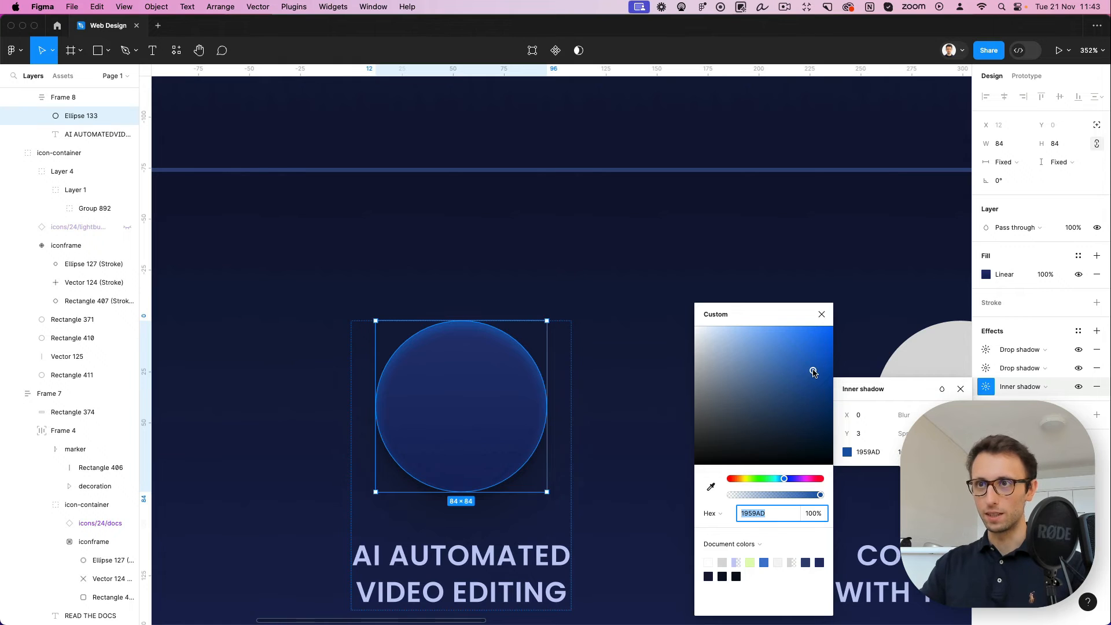
pyautogui.moveTo(813, 372); pyautogui.dragTo(791, 363)
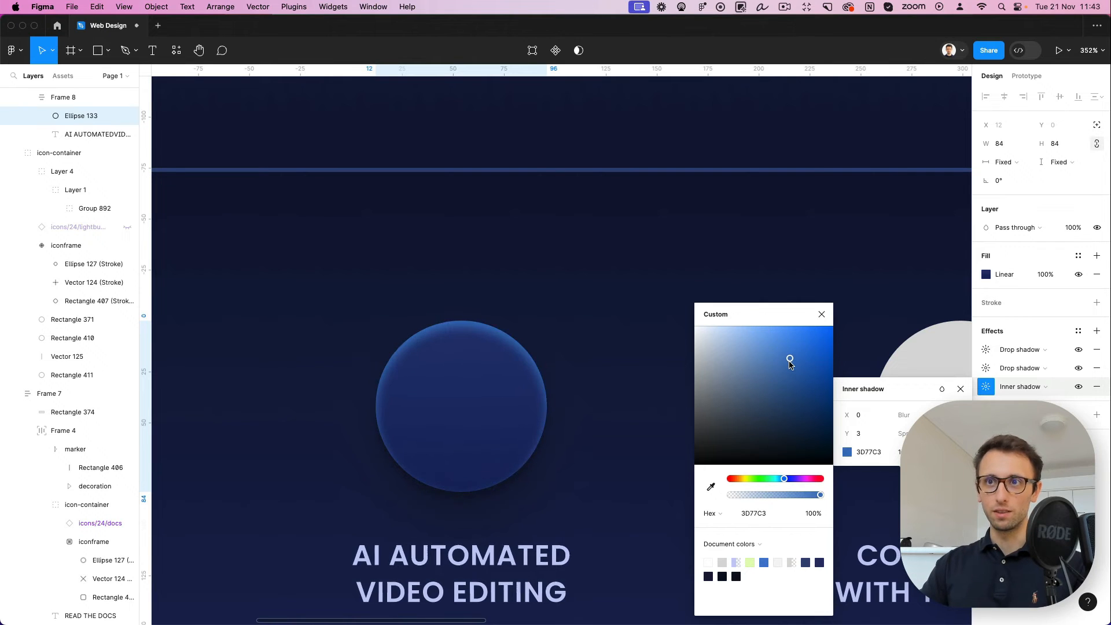
pyautogui.press('super+z')
pyautogui.press('super+z')
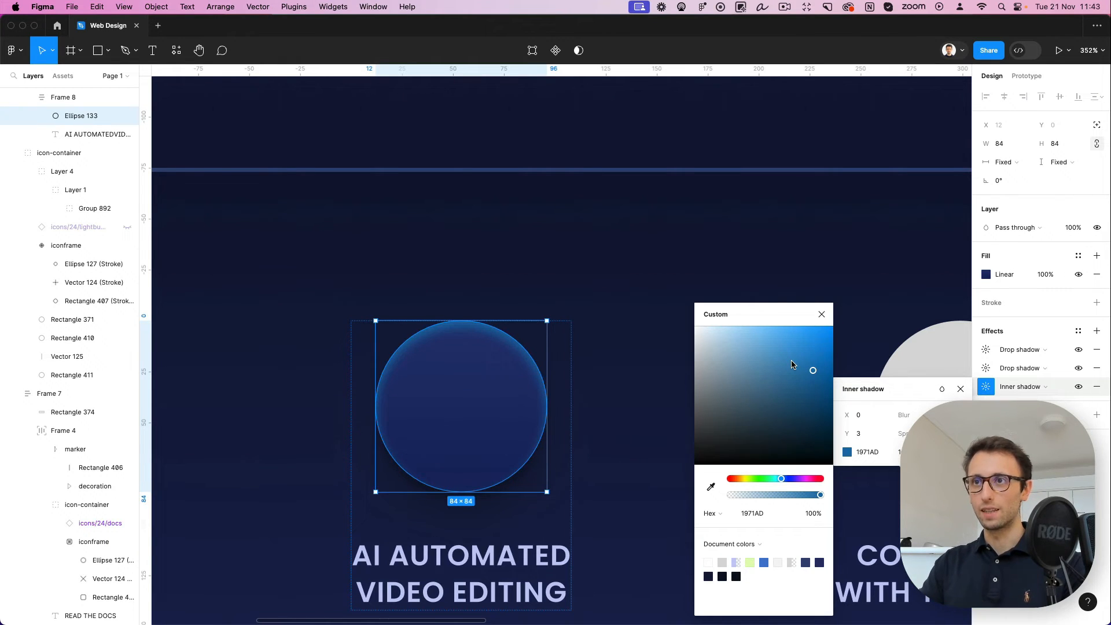
pyautogui.click(791, 265)
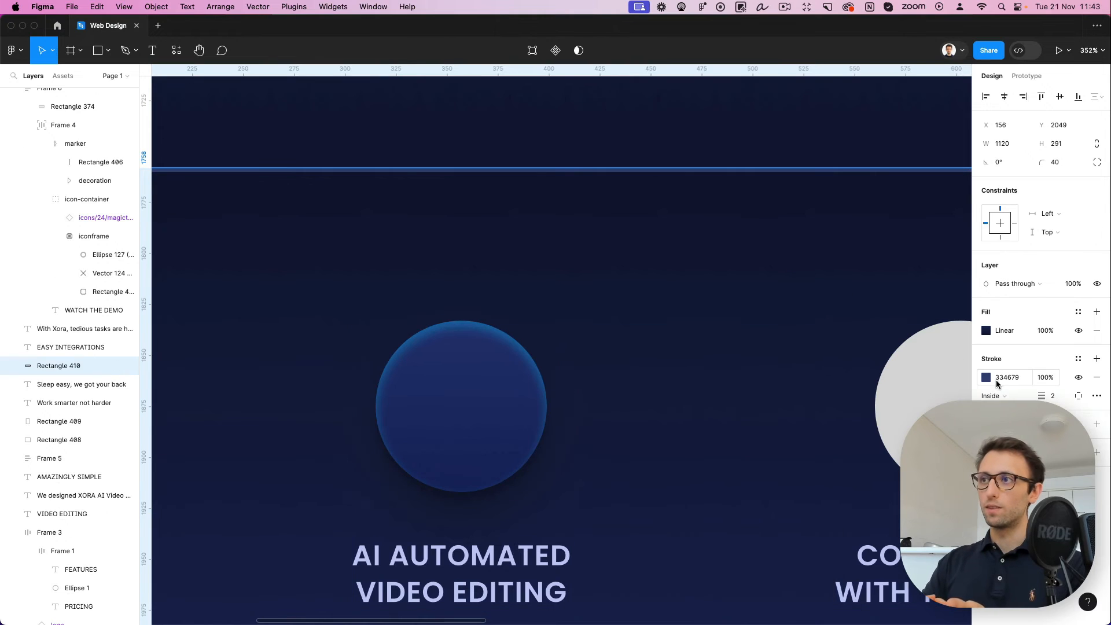
# Compare the first circle's look with and without its upper drop shadow, leaving the shadow visible
pyautogui.doubleClick(494, 384)
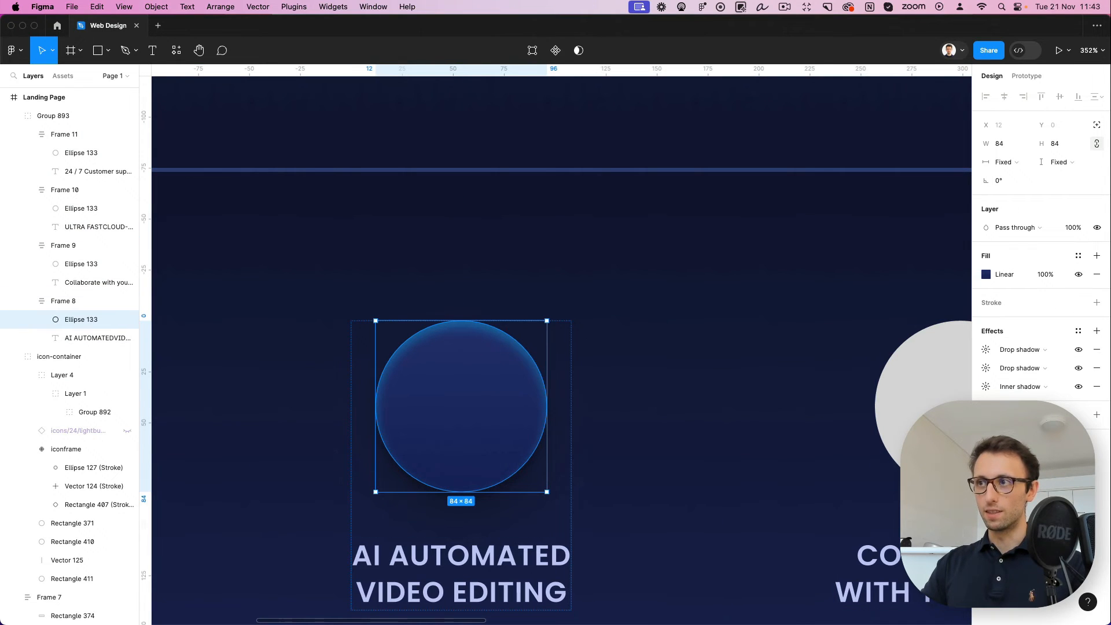
pyautogui.click(987, 350)
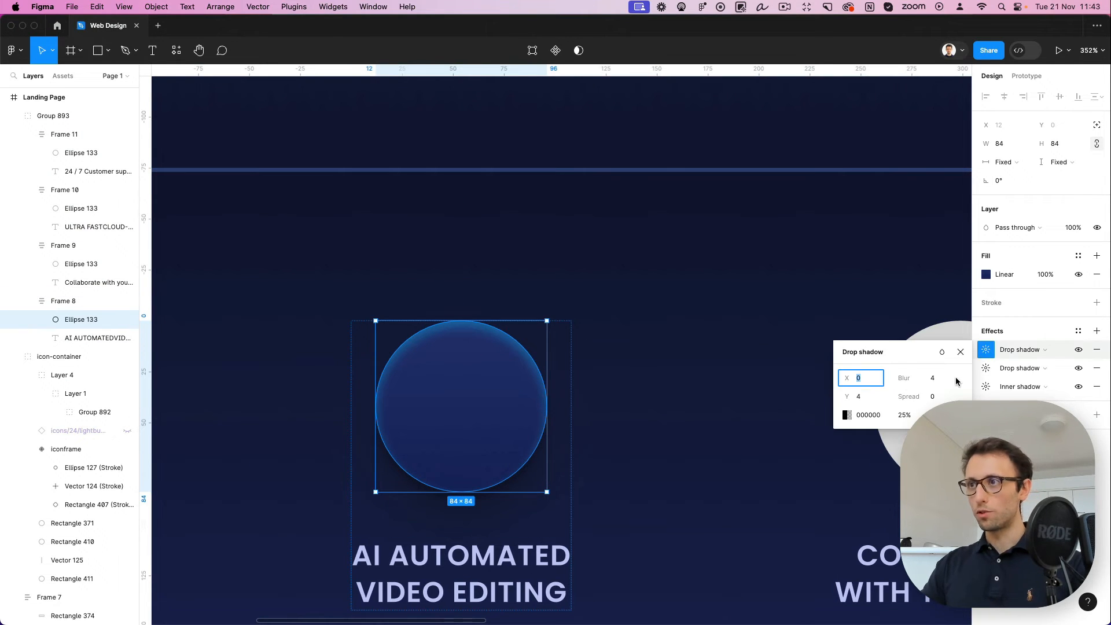
pyautogui.click(1078, 350)
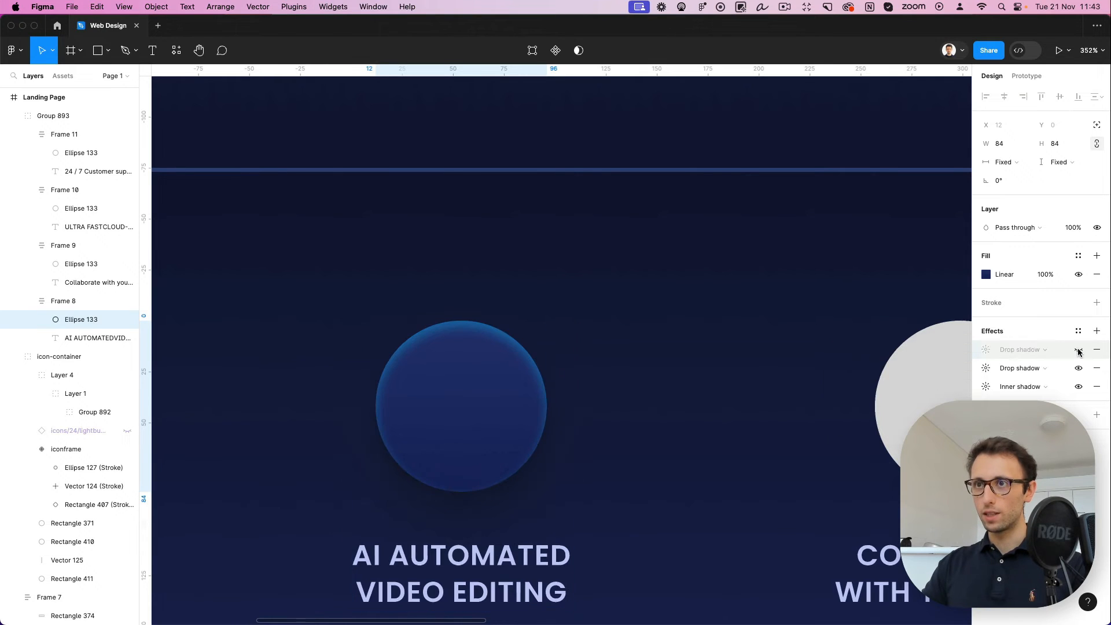
pyautogui.click(1078, 350)
pyautogui.click(1078, 350)
pyautogui.click(1079, 350)
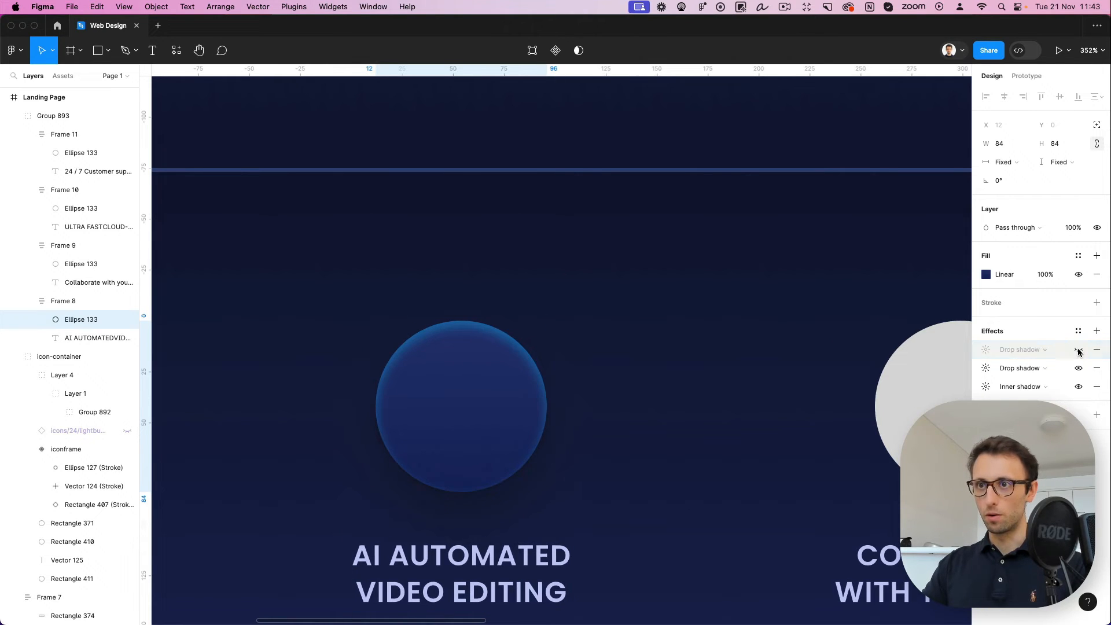
pyautogui.click(1079, 351)
pyautogui.scroll(5, 456, 491)
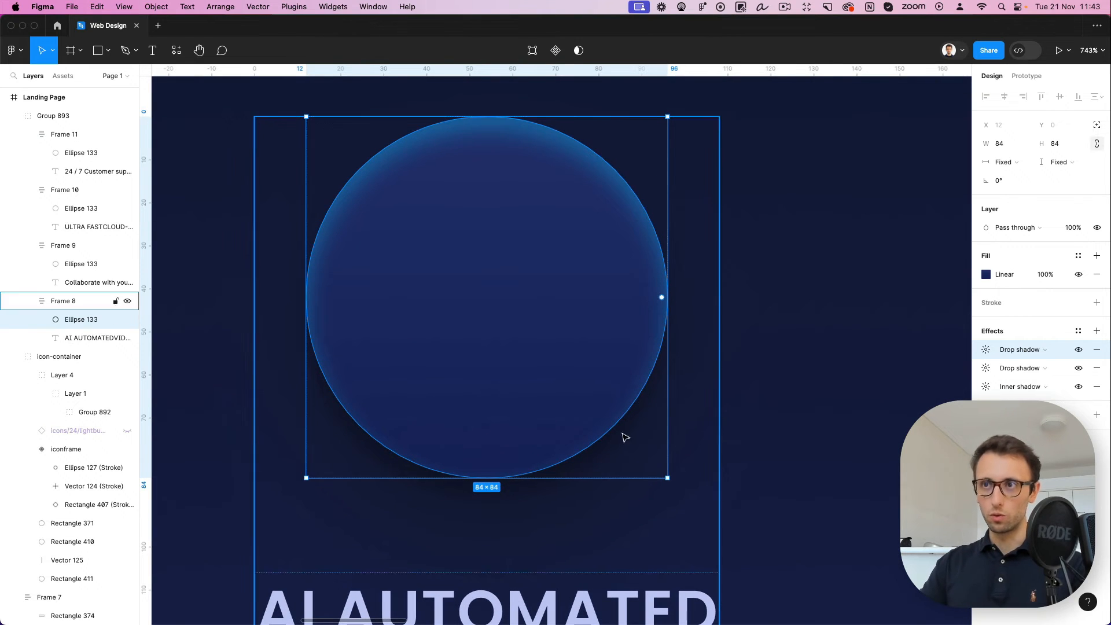
pyautogui.click(1079, 350)
pyautogui.click(1078, 351)
pyautogui.click(1078, 350)
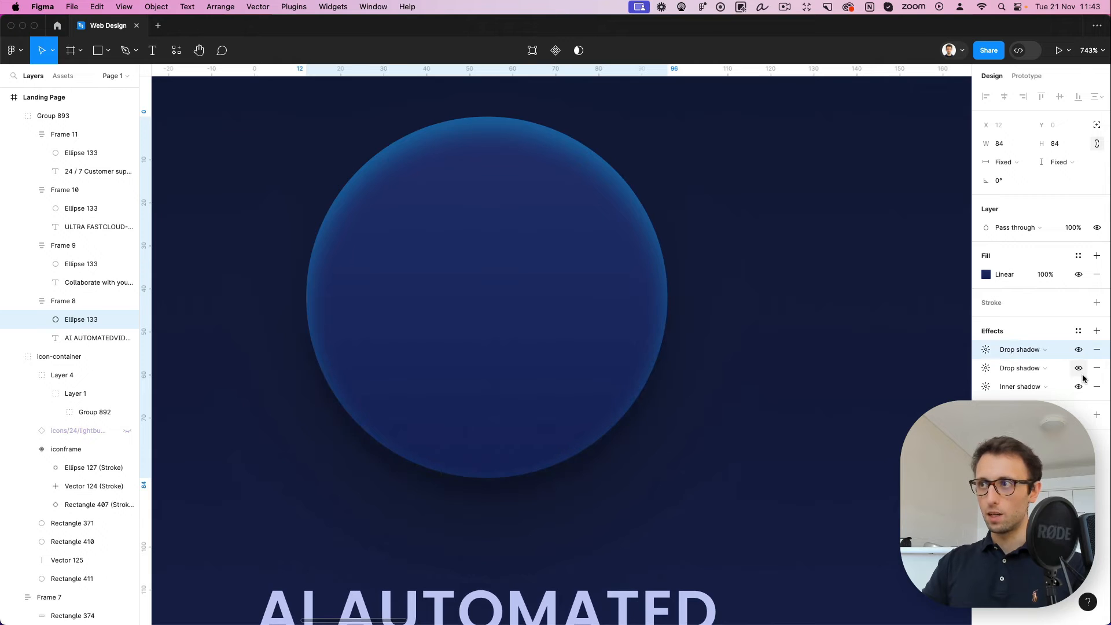
# Compare the first circle with and without its second drop shadow, leave the shadow visible, and view the circle within the panel
pyautogui.click(1080, 368)
pyautogui.click(1079, 369)
pyautogui.click(1081, 371)
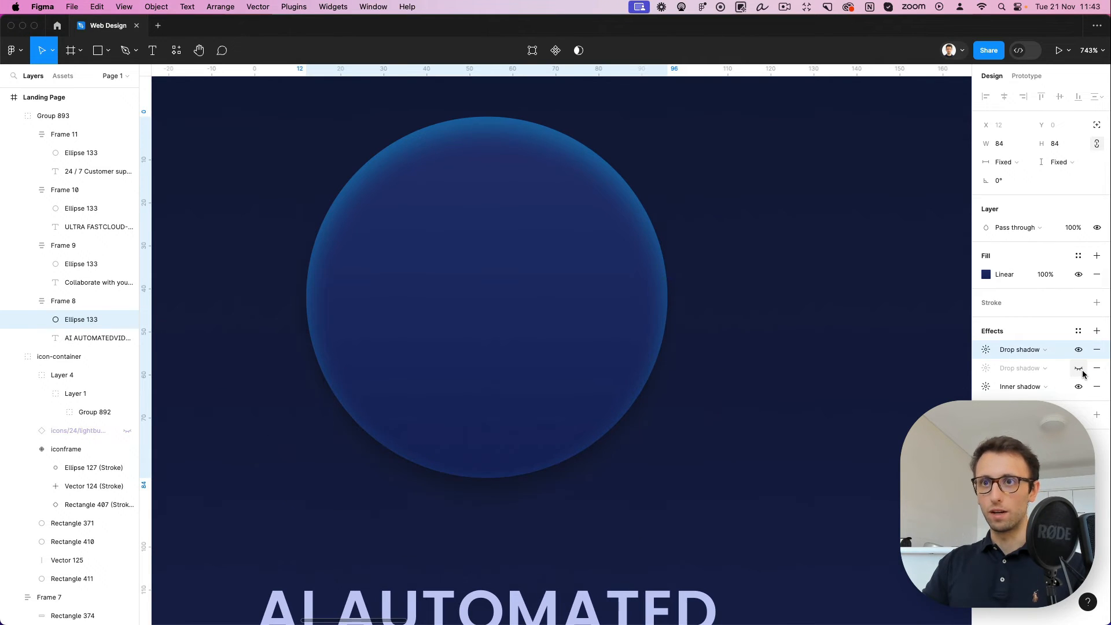
pyautogui.click(1082, 371)
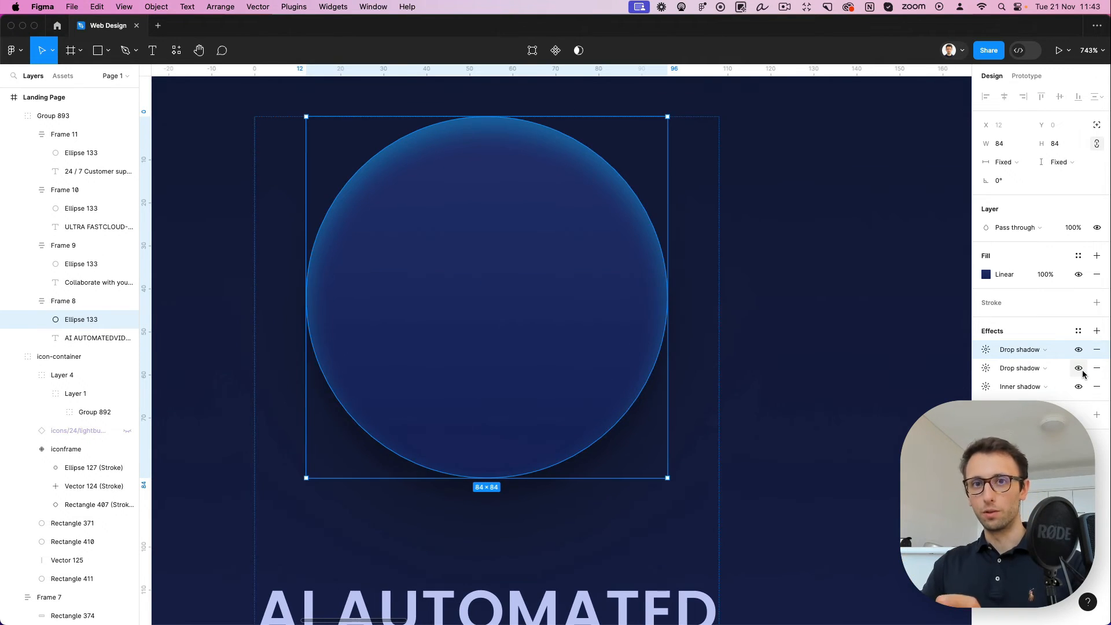
pyautogui.scroll(-6, 650, 366)
pyautogui.hscroll(4, 650, 364)
pyautogui.scroll(2, 649, 364)
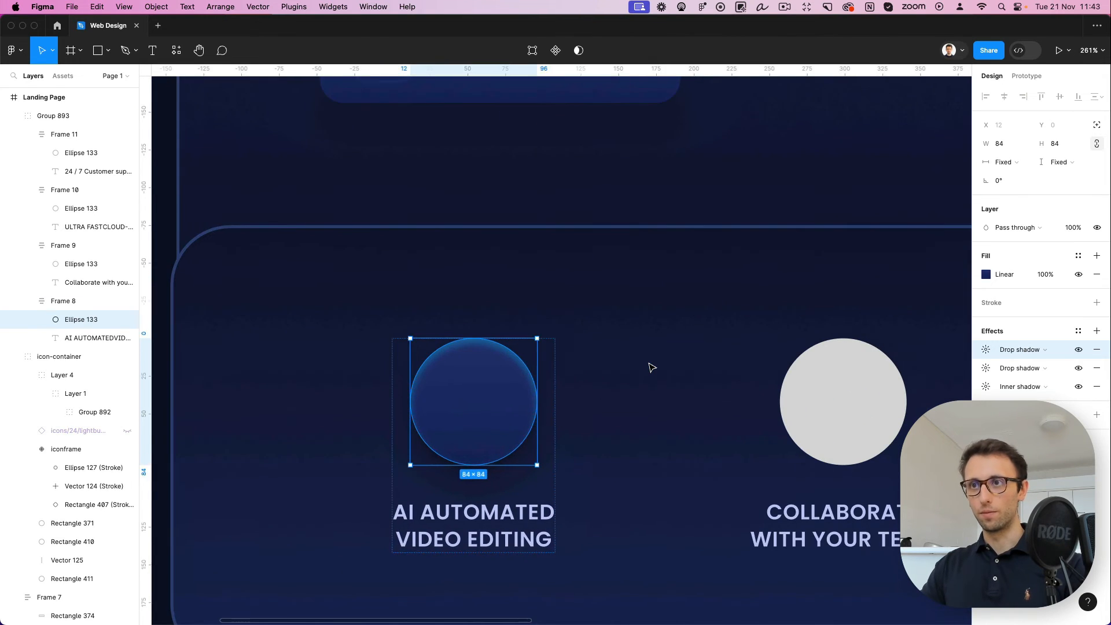
pyautogui.click(649, 364)
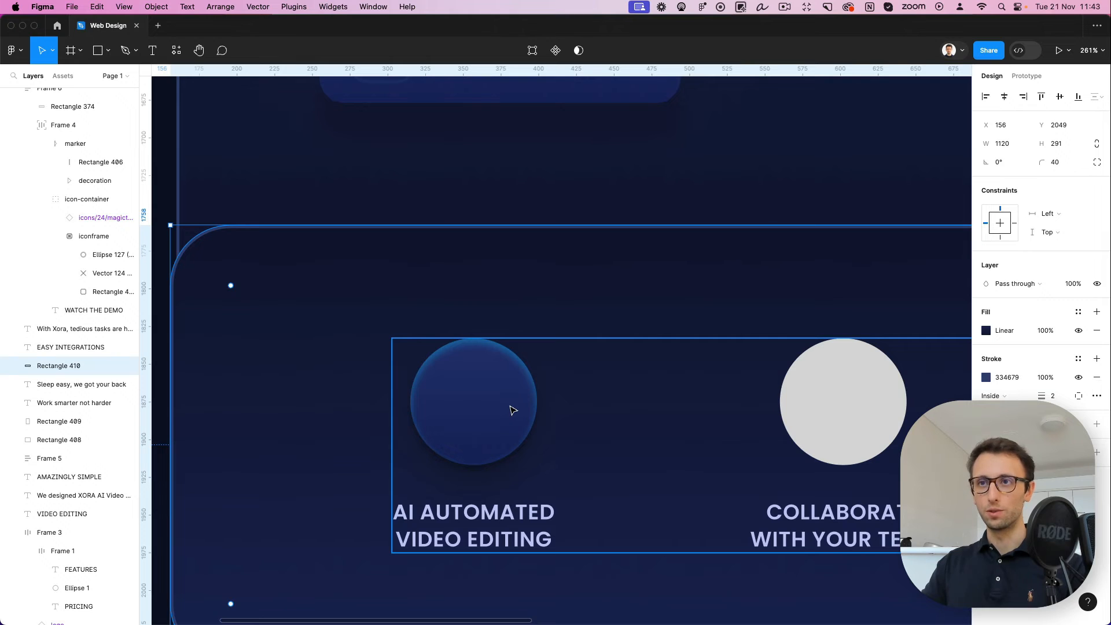
pyautogui.scroll(-3, 511, 410)
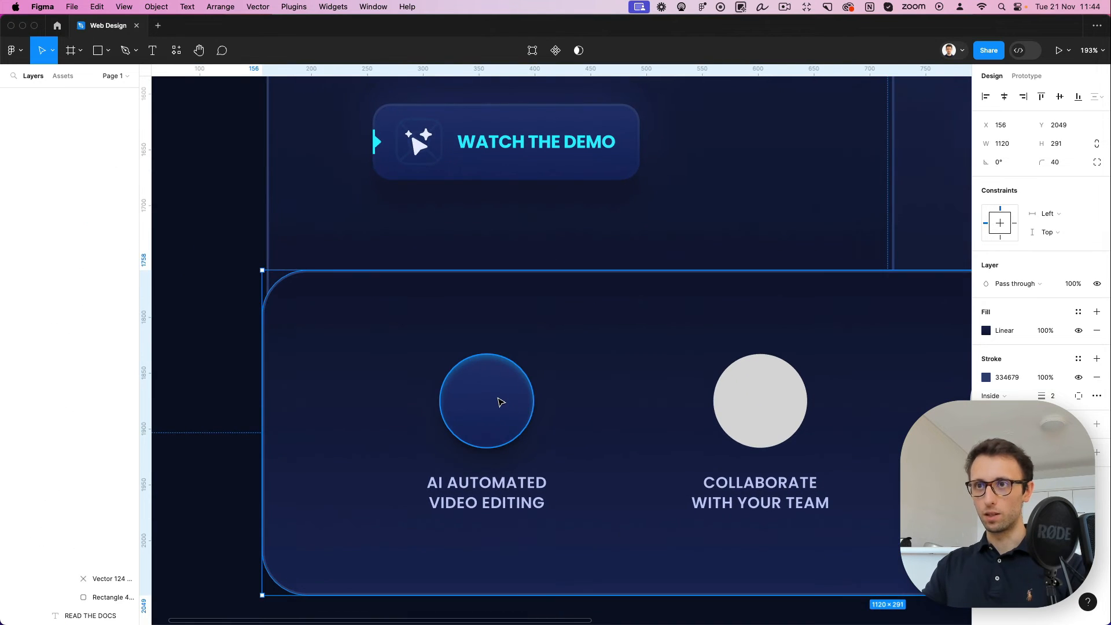
# Copy the first circle's gradient and shadow style onto the other three grey circles
pyautogui.doubleClick(501, 402)
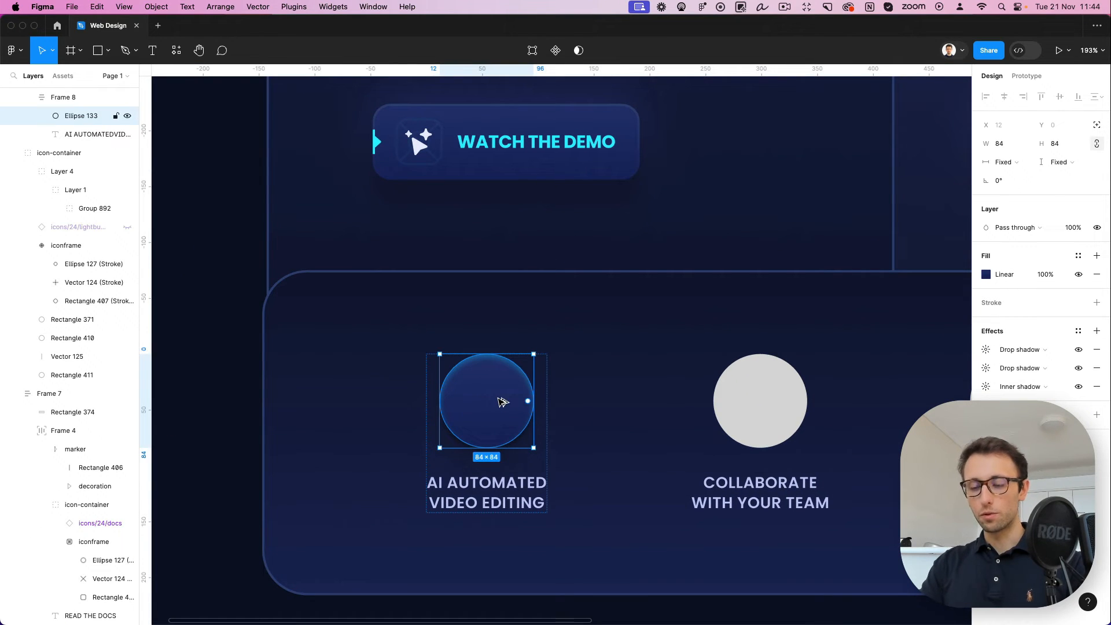
pyautogui.hscroll(5, 501, 402)
pyautogui.click(496, 399)
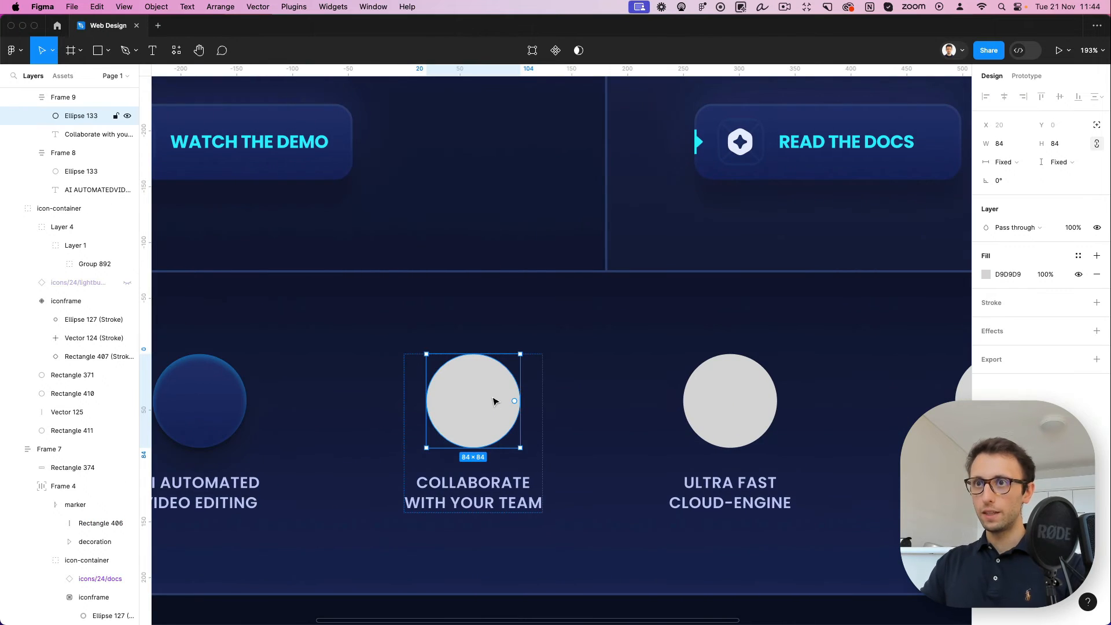
pyautogui.press('alt+super+v')
pyautogui.hscroll(3, 501, 402)
pyautogui.click(558, 400)
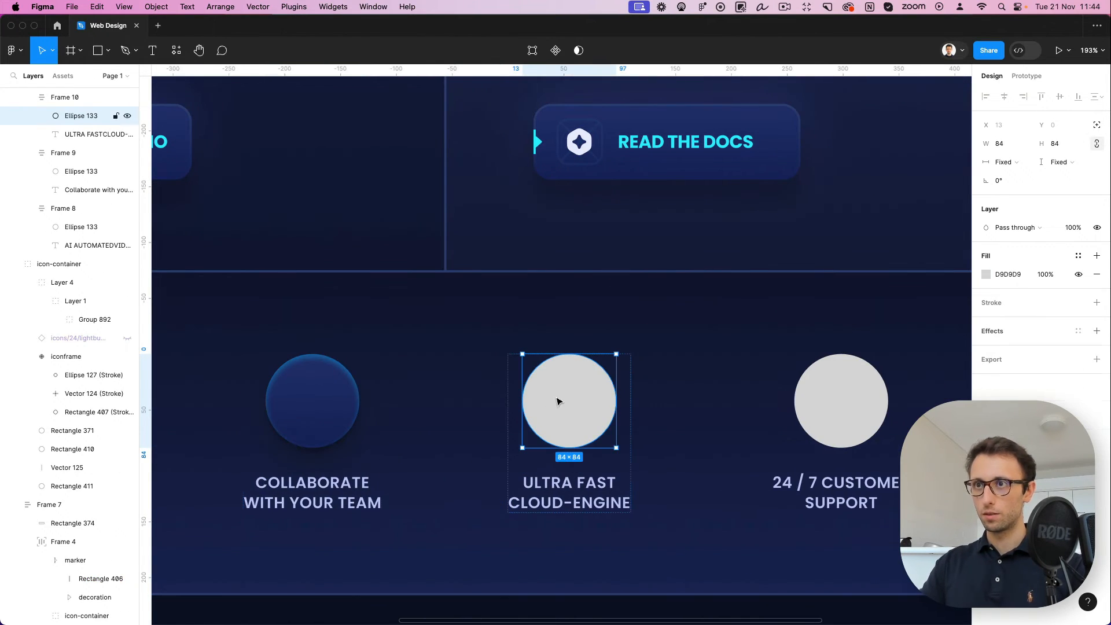
pyautogui.keyDown('shift'); pyautogui.click(866, 386); pyautogui.keyUp('shift')
pyautogui.press('alt+super+v')
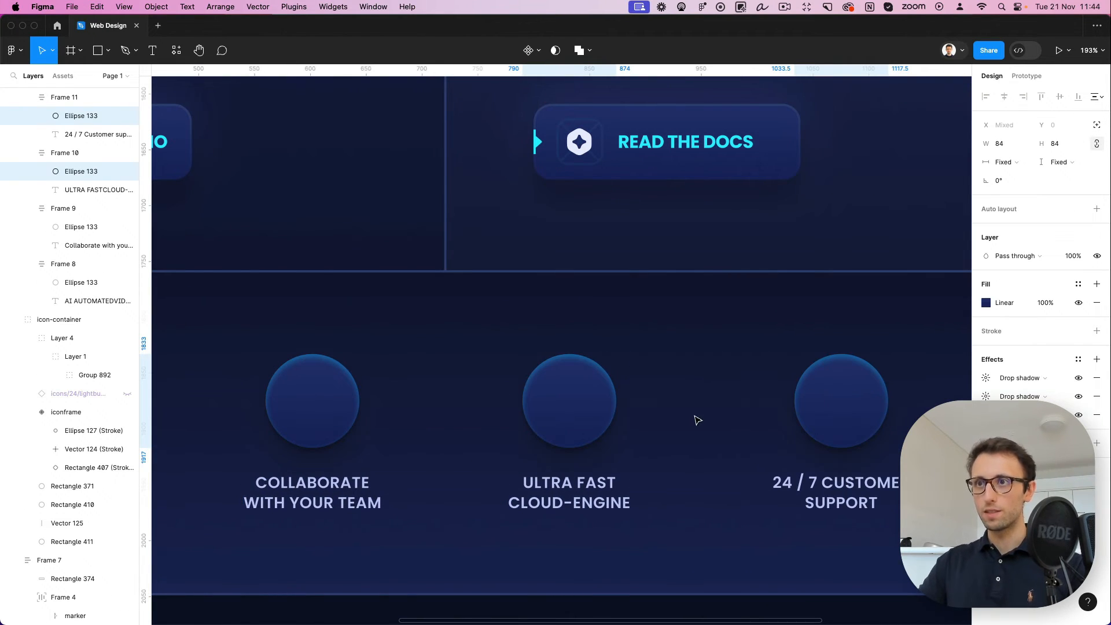
pyautogui.scroll(-3, 698, 419)
pyautogui.scroll(-3, 698, 419)
pyautogui.click(658, 528)
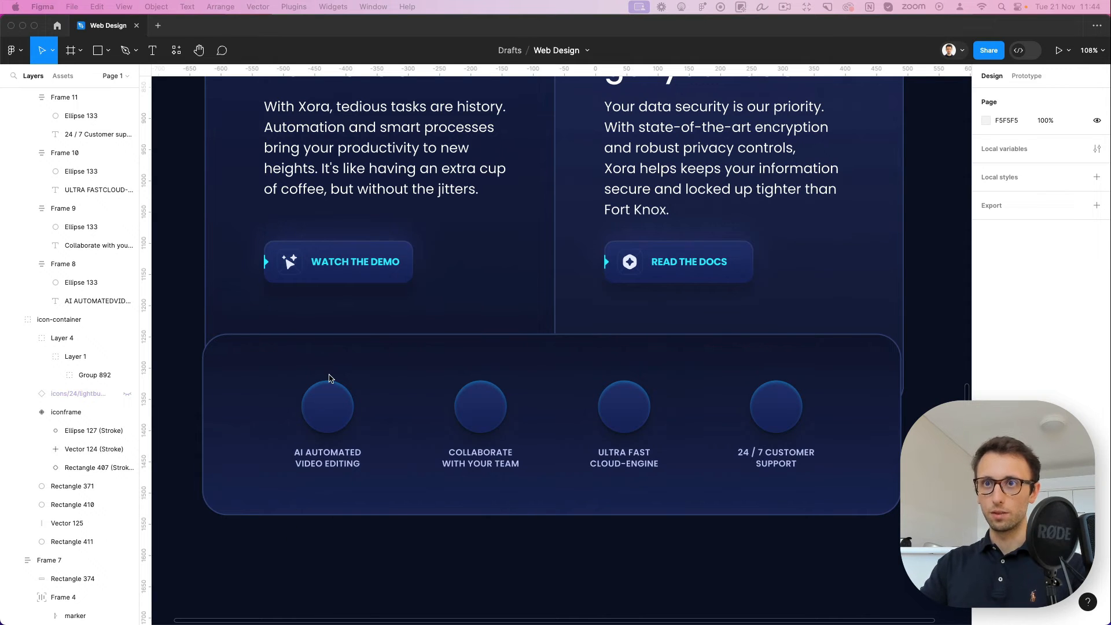
# Paste the cyan connected-dots icon into the AI Automated Video Editing item, position it absolutely, centre it on the circle and scale it to 32 × 32
pyautogui.scroll(5, 329, 379)
pyautogui.click(337, 435)
pyautogui.hscroll(-4, 345, 431)
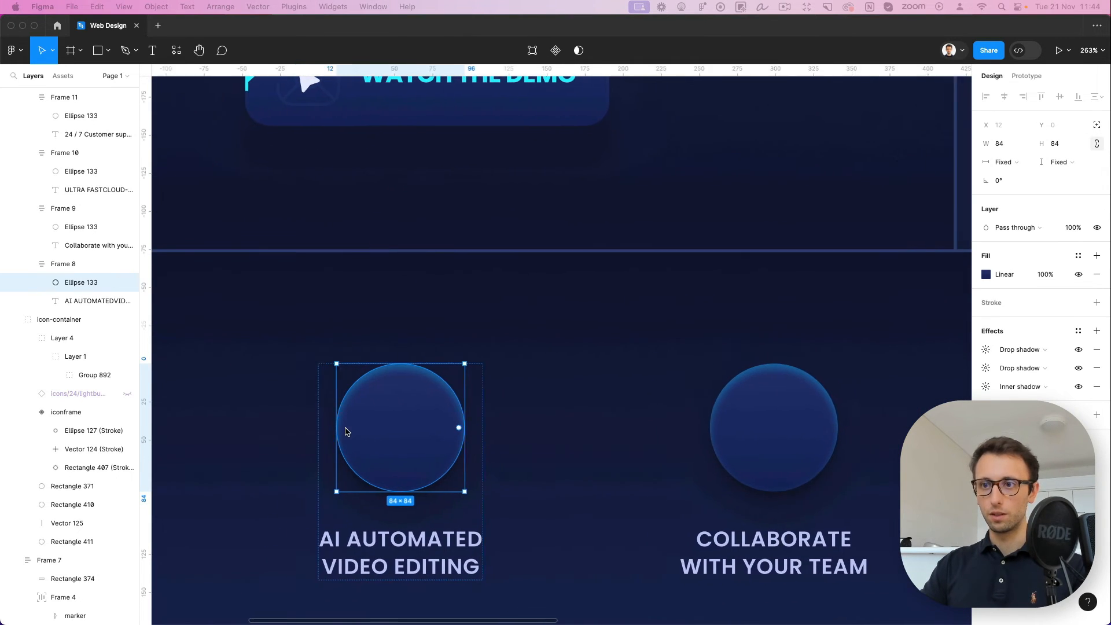
pyautogui.hotkey('ctrl', 'v')
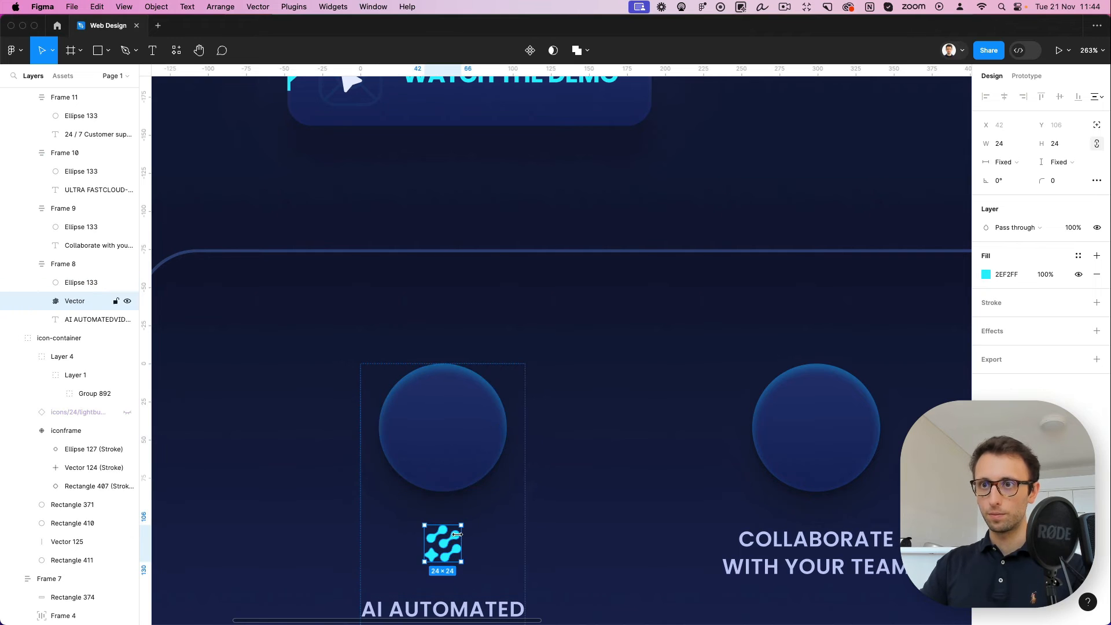
pyautogui.press('Up')
pyautogui.click(445, 462)
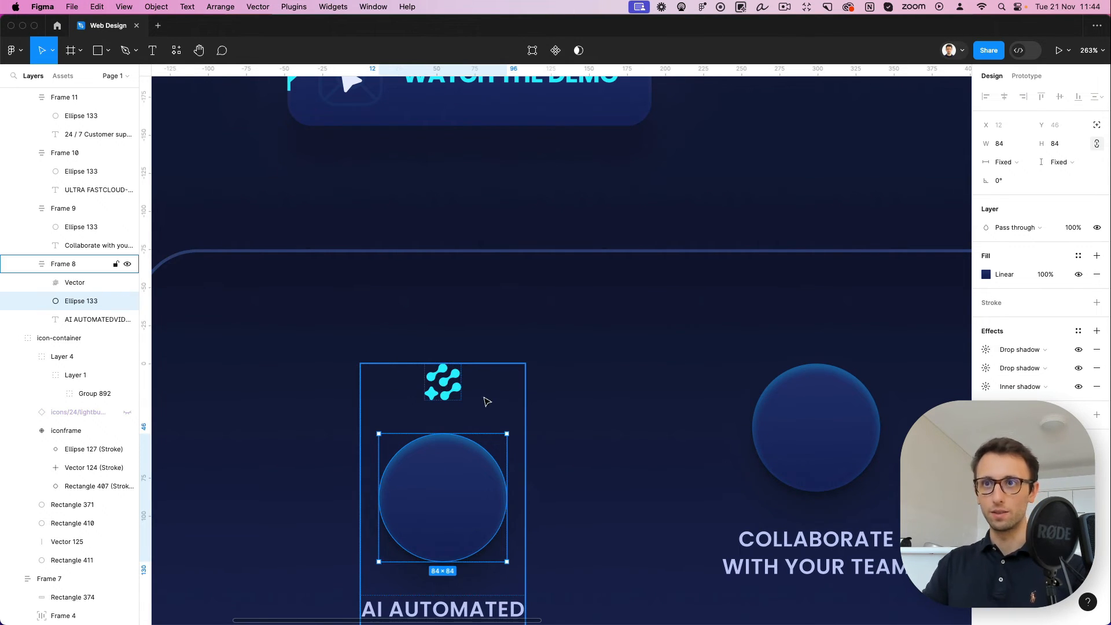
pyautogui.click(455, 396)
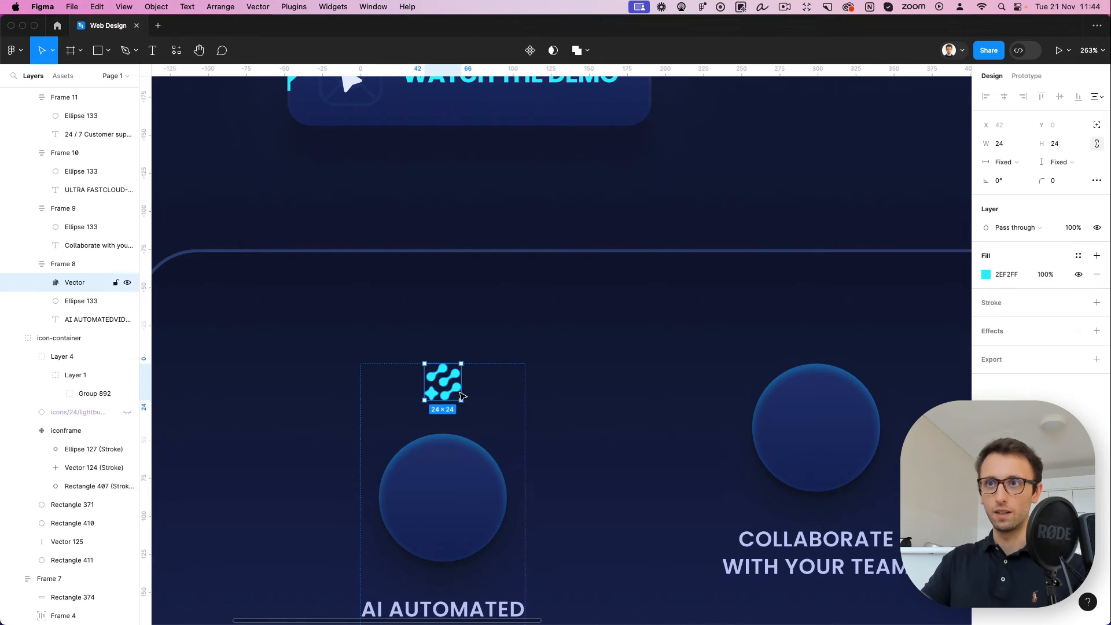
pyautogui.click(1098, 125)
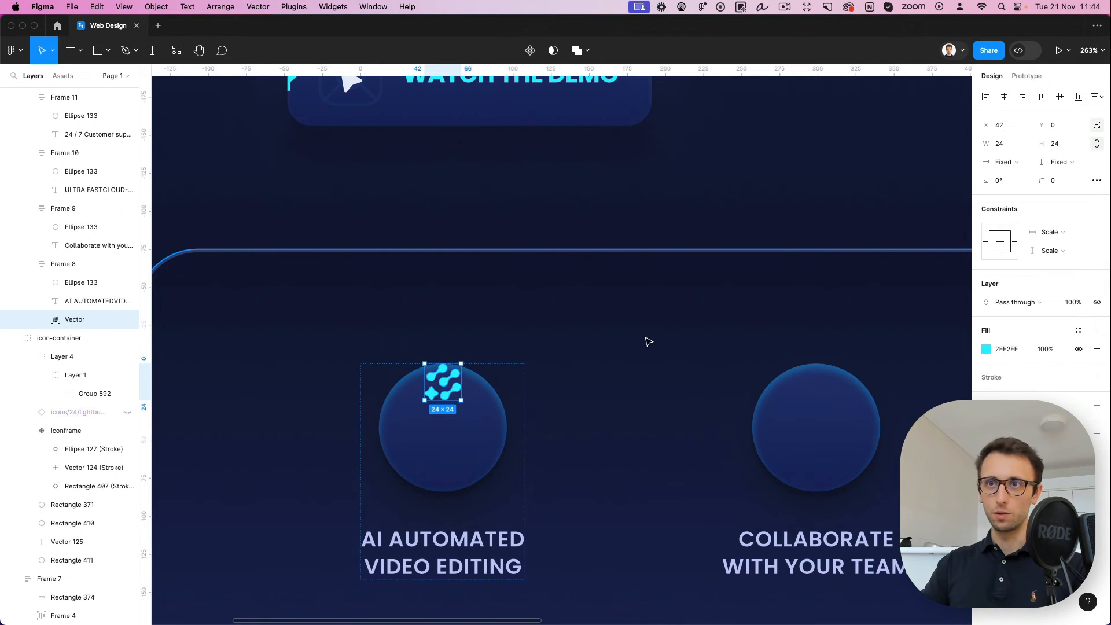
pyautogui.moveTo(449, 377); pyautogui.dragTo(467, 403)
pyautogui.press('k')
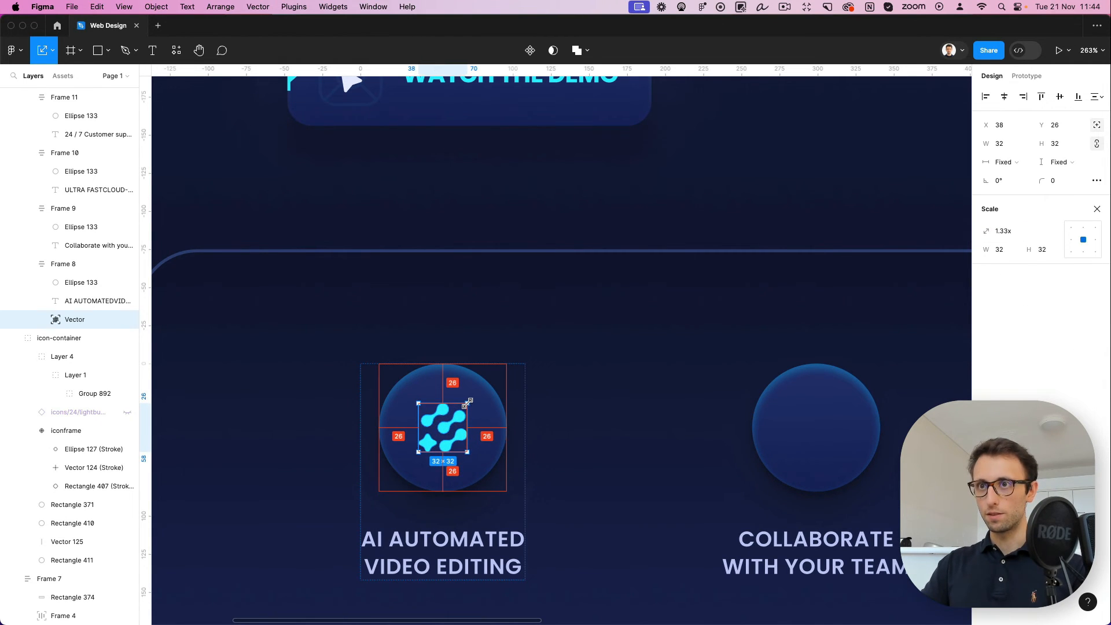
# Paste the pinwheel icon into the Collaborate With Your Team item with absolute positioning, centred on the circle and scaled to a width of 34
pyautogui.scroll(-2, 467, 403)
pyautogui.scroll(-3, 467, 403)
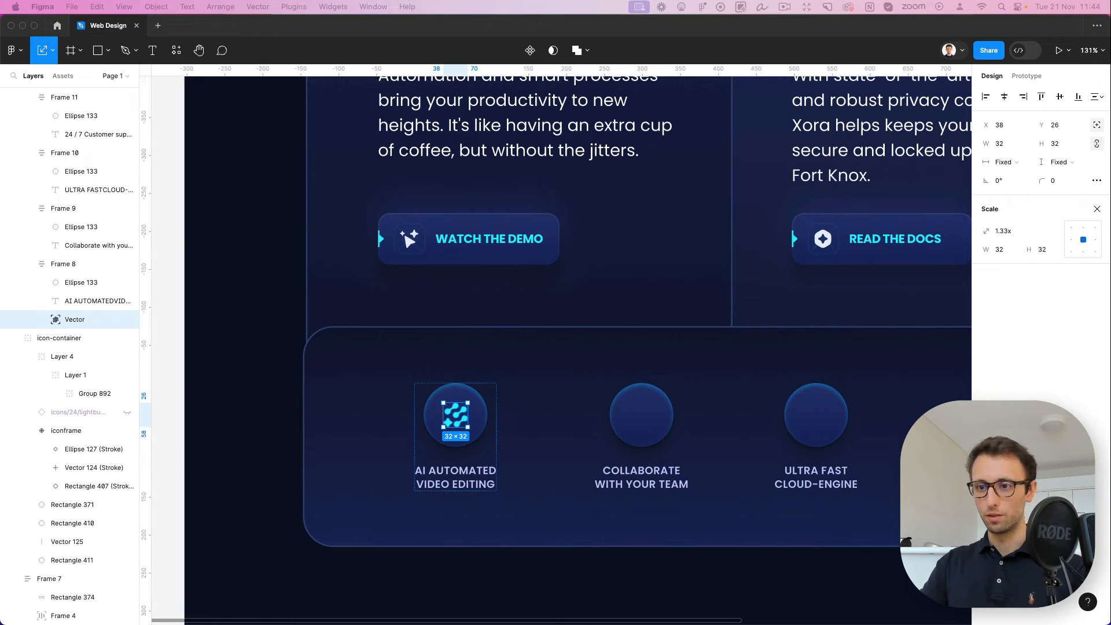
pyautogui.click(661, 418)
pyautogui.scroll(3, 661, 418)
pyautogui.hotkey('ctrl', 'v')
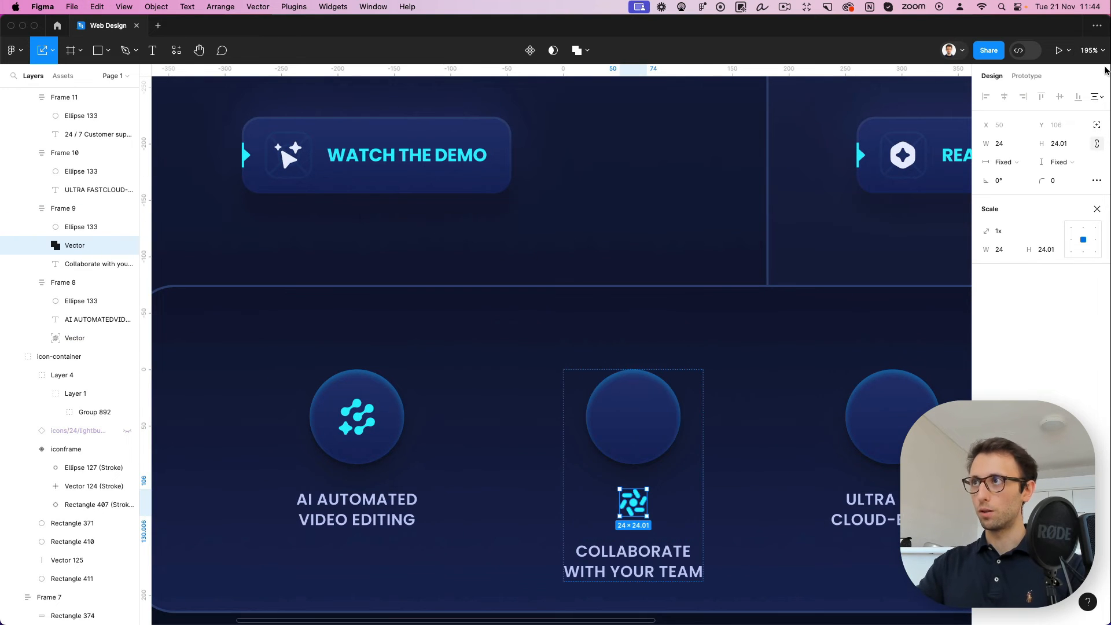
pyautogui.hotkey('ctrl', '[')
pyautogui.moveTo(643, 493); pyautogui.dragTo(652, 398)
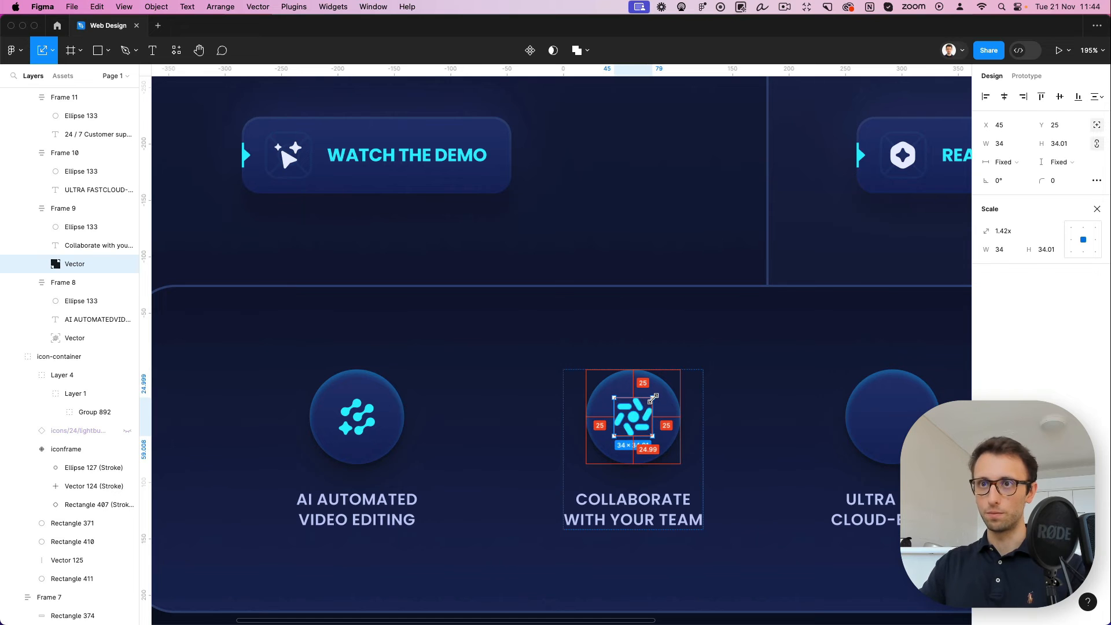
# Paste the speeding-star icon into the Ultra Fast Cloud-Engine item with absolute positioning, centred on the circle and scaled to a width of 40
pyautogui.scroll(-3, 654, 400)
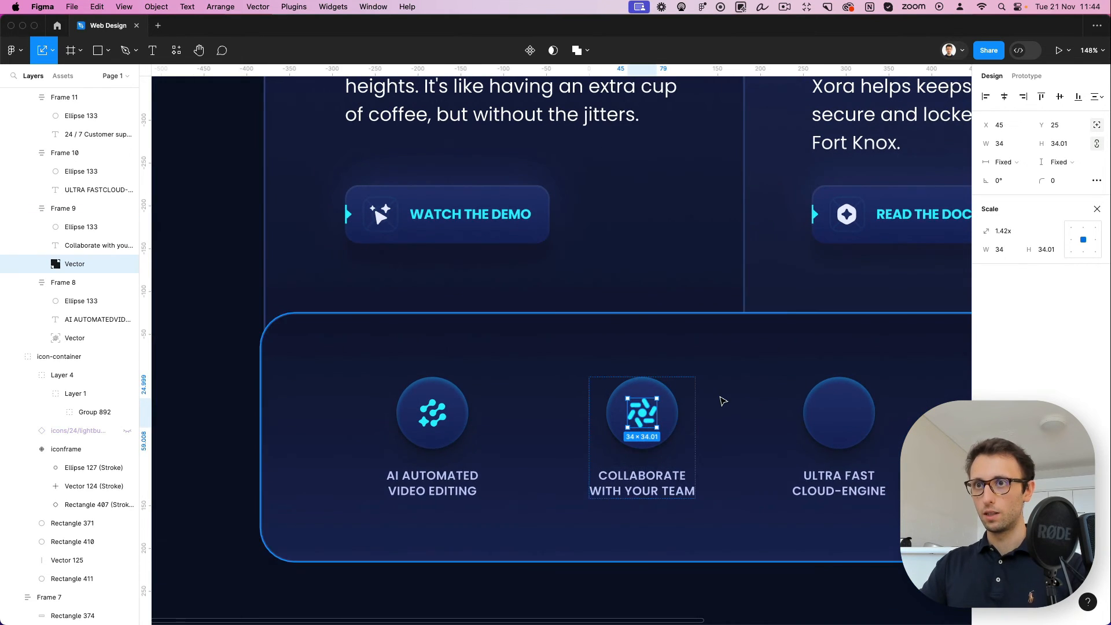
pyautogui.hscroll(3, 719, 401)
pyautogui.click(722, 401)
pyautogui.hscroll(3, 722, 401)
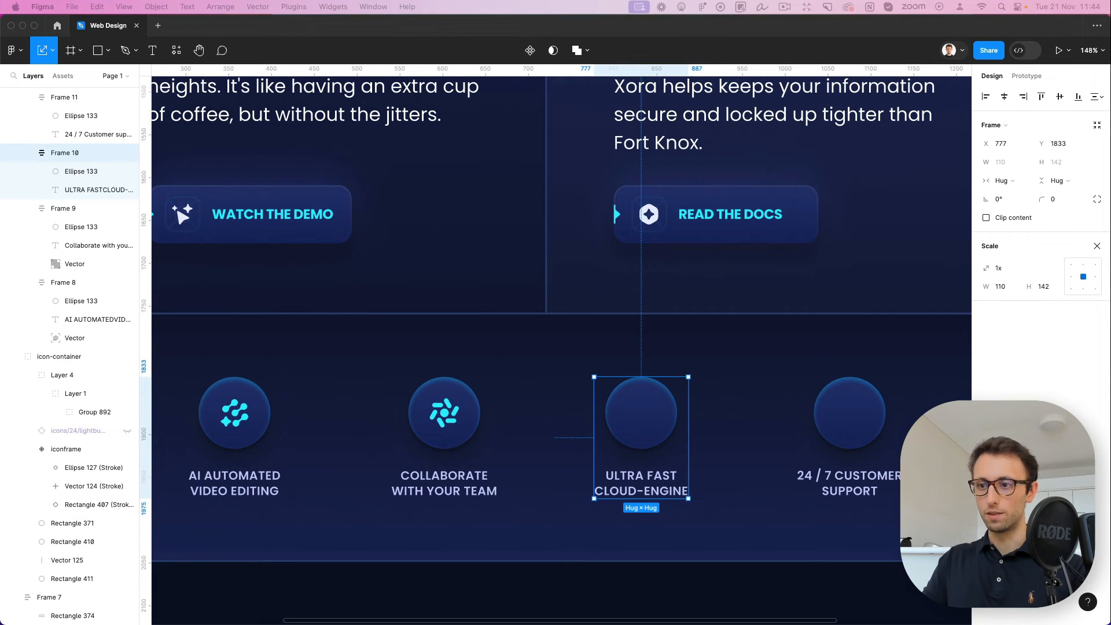
pyautogui.click(642, 405)
pyautogui.press('super+v')
pyautogui.scroll(5, 659, 408)
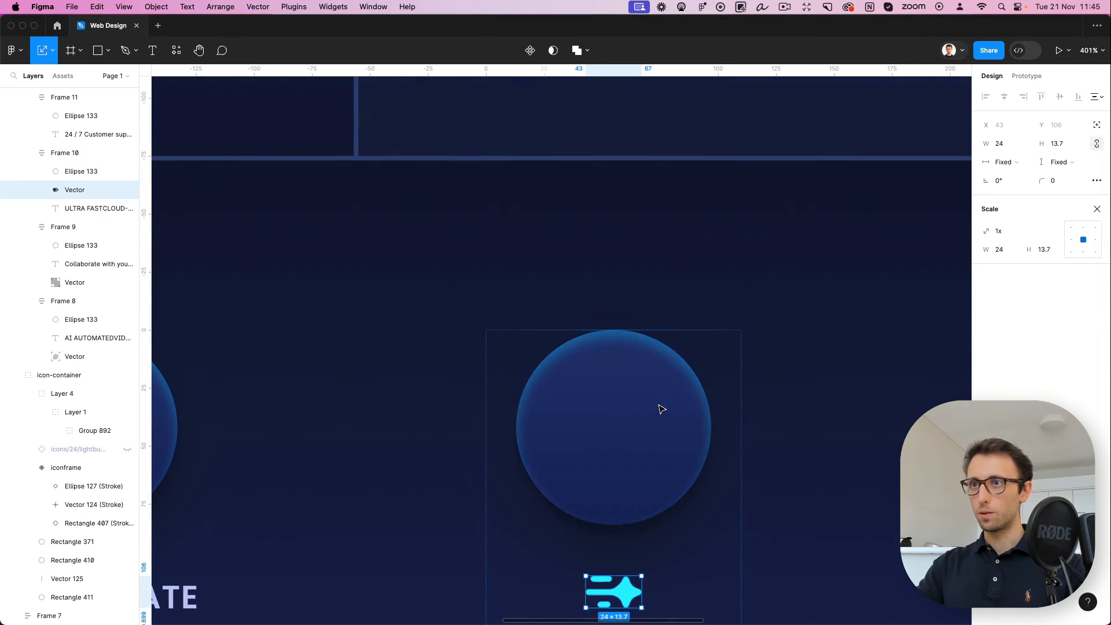
pyautogui.scroll(-3, 657, 446)
pyautogui.click(1097, 125)
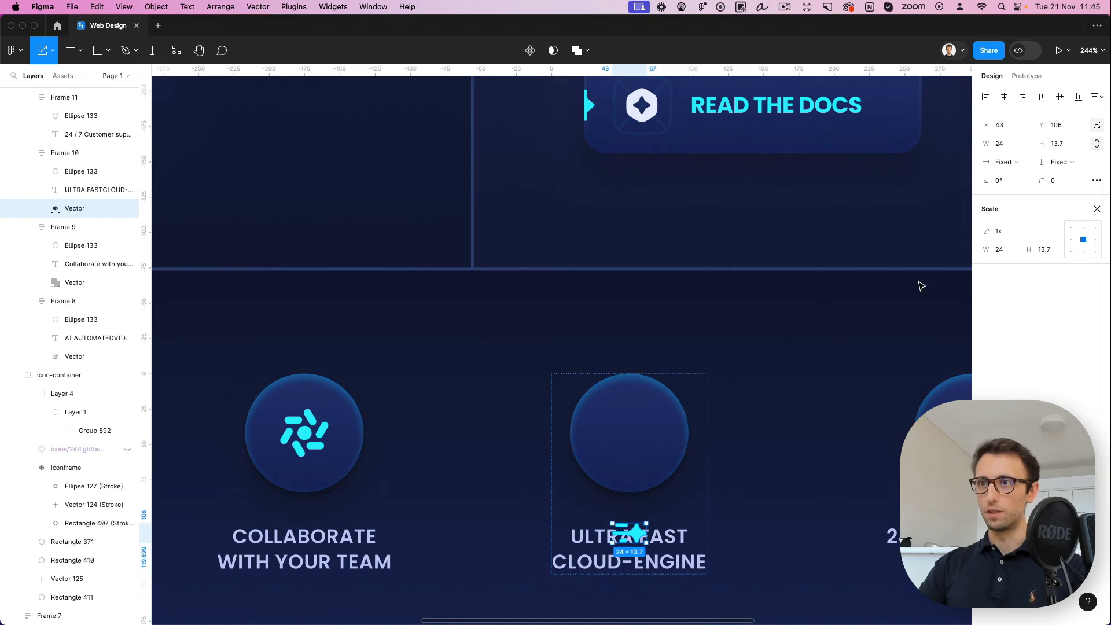
pyautogui.moveTo(645, 538); pyautogui.dragTo(658, 430)
# Paste the magic wand icon into the 24 / 7 Customer Support item with absolute positioning, centred on the circle and scaled to 32 × 32
pyautogui.scroll(-2, 657, 430)
pyautogui.hscroll(6, 658, 430)
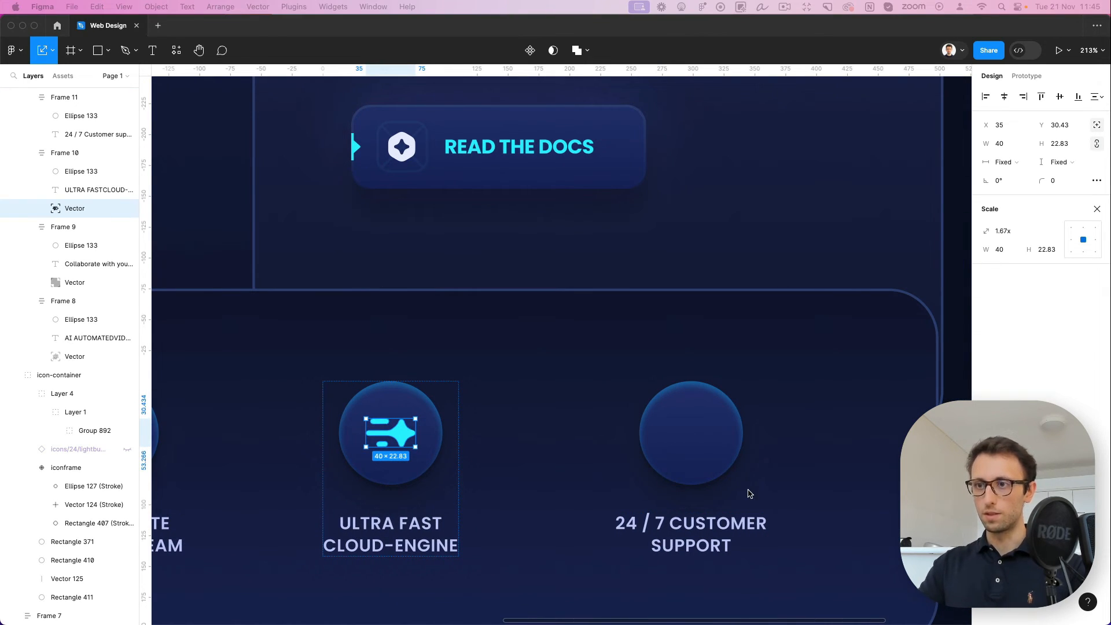
pyautogui.click(702, 427)
pyautogui.press('cmd+v')
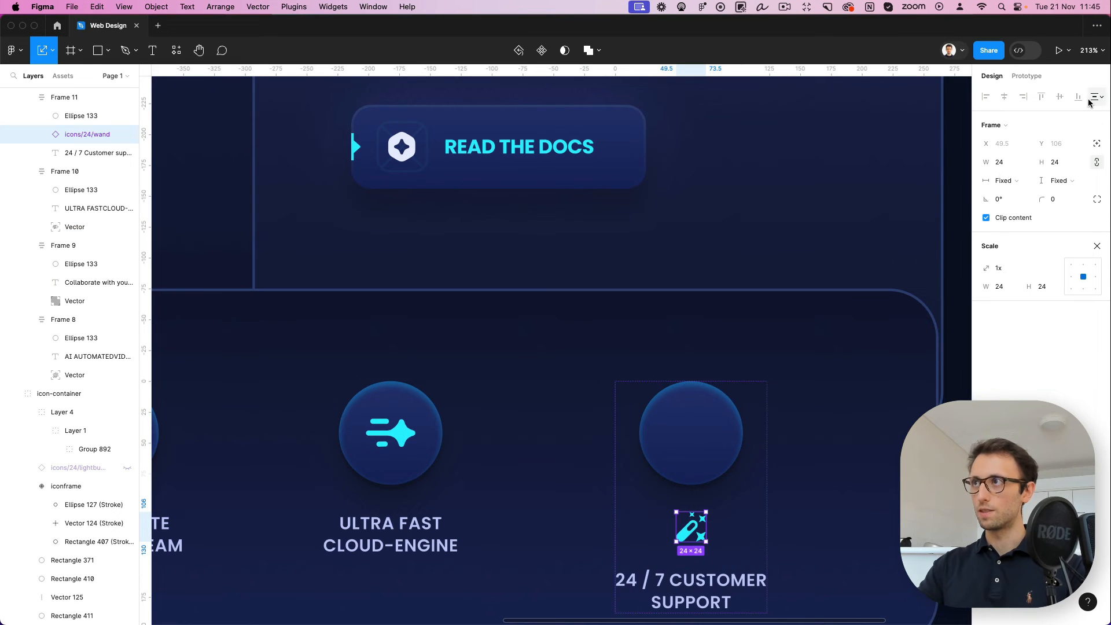
pyautogui.click(1097, 143)
pyautogui.moveTo(699, 535); pyautogui.dragTo(711, 413)
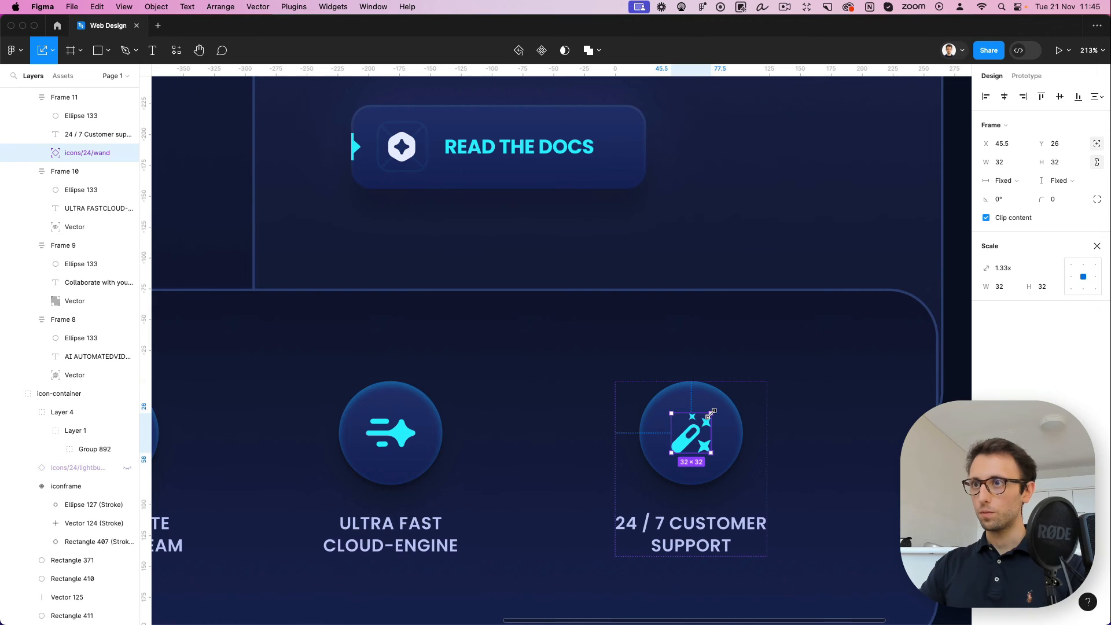
pyautogui.scroll(-5, 711, 412)
pyautogui.click(867, 448)
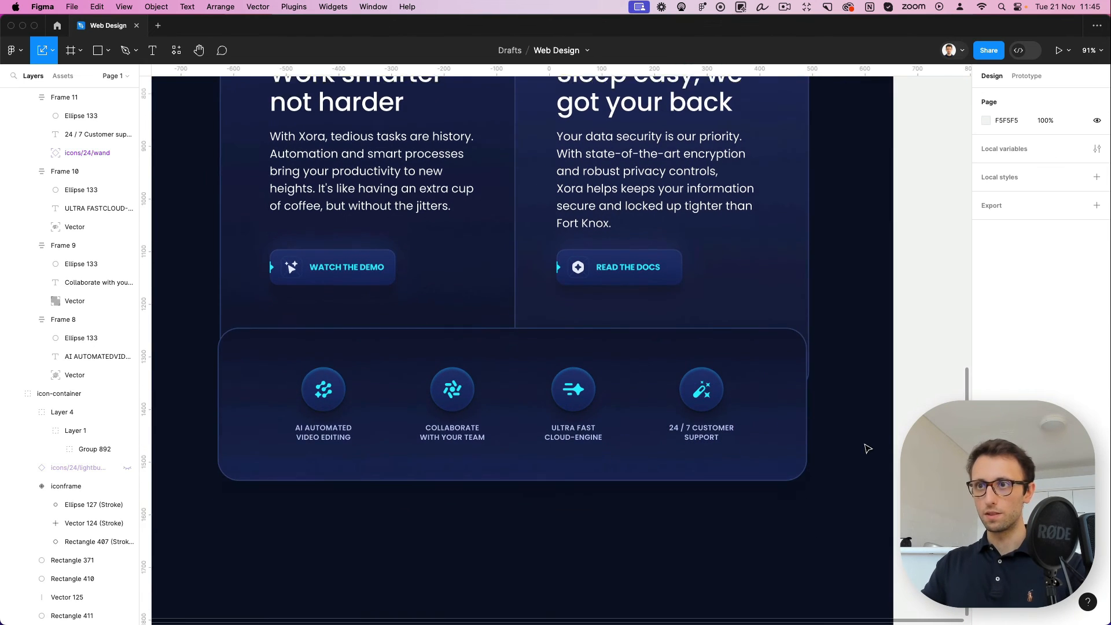
pyautogui.scroll(-3, 868, 448)
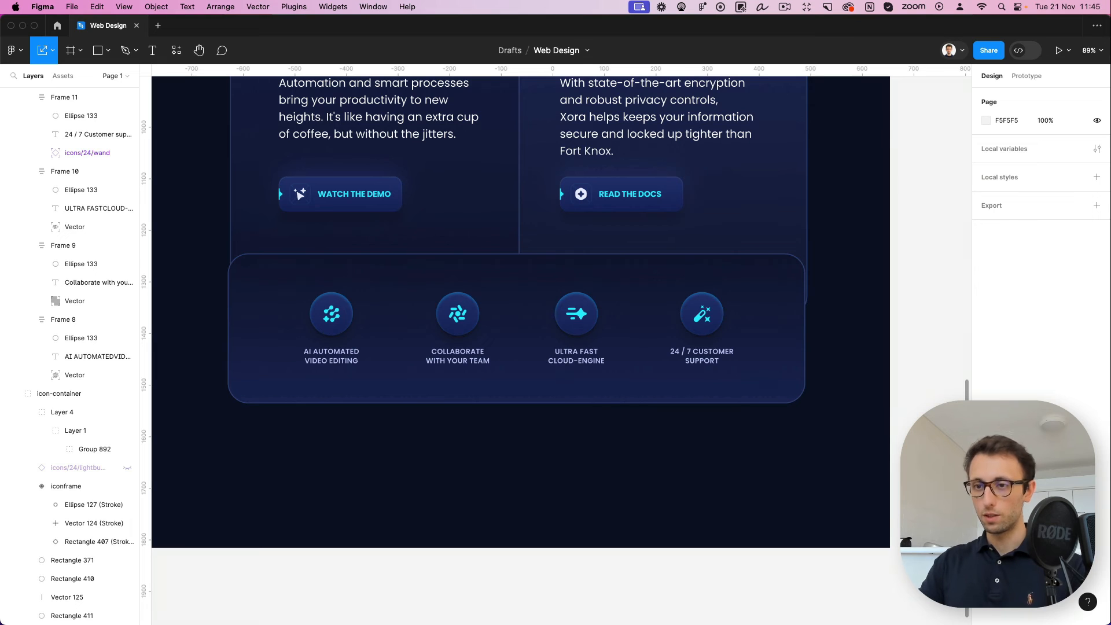
pyautogui.scroll(5, 552, 419)
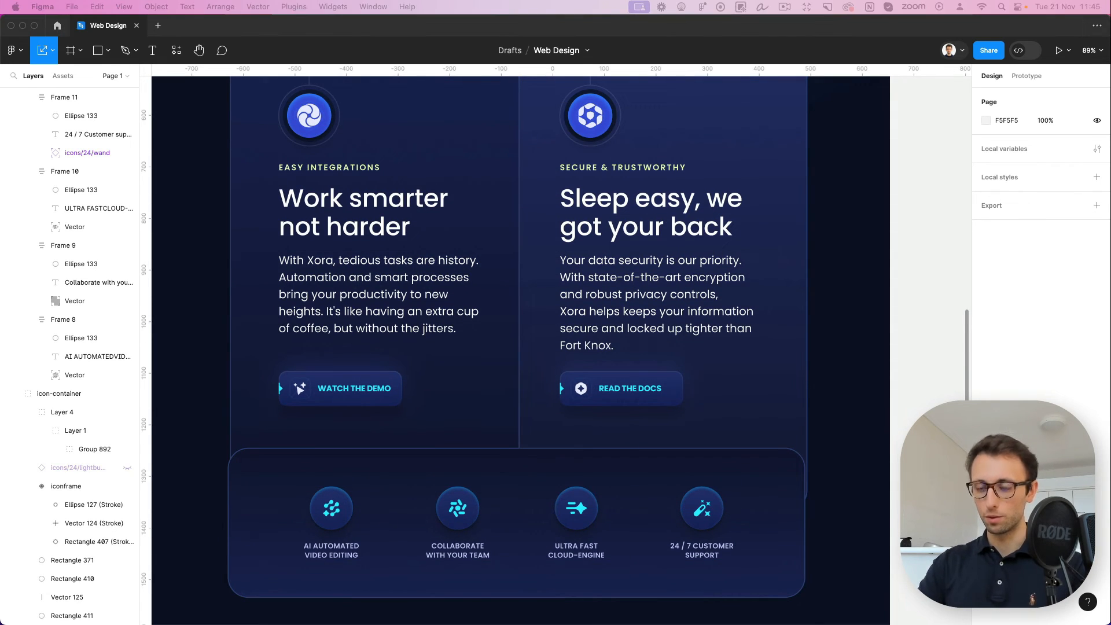
# Shift the lower feature panel right to X 160 so its edges line up with the card above
pyautogui.click(527, 464)
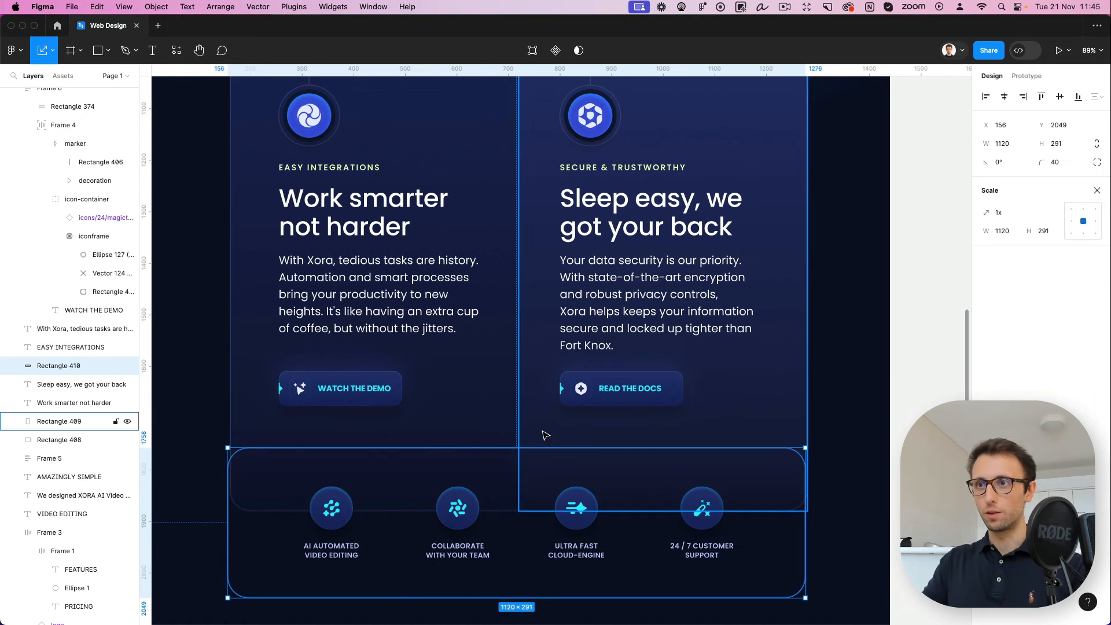
pyautogui.press('v')
pyautogui.scroll(-2, 576, 448)
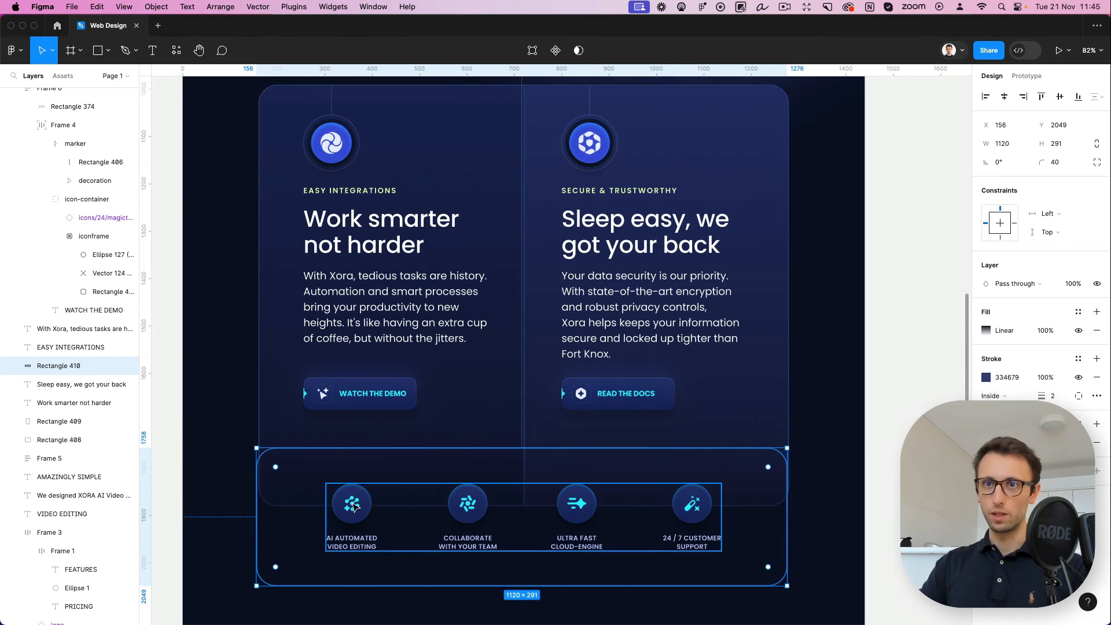
pyautogui.press('Right')
pyautogui.press('Right')
pyautogui.press('Right')
pyautogui.press('Right')
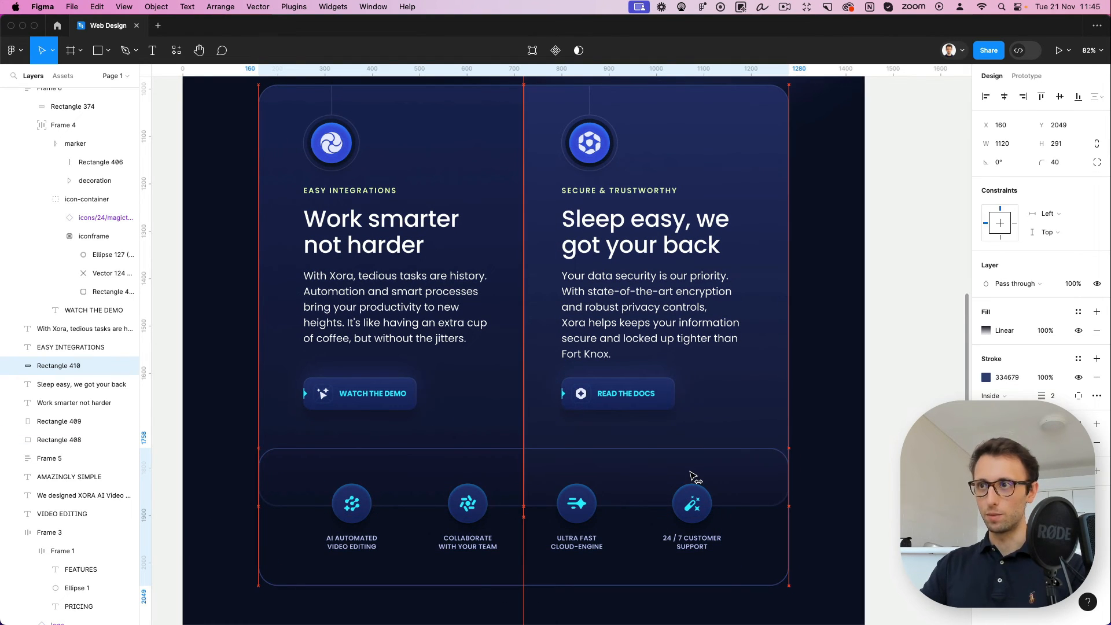
# Recolour the end stop of the lower panel's gradient fill to the same near-black navy as its start
pyautogui.click(986, 331)
pyautogui.click(958, 299)
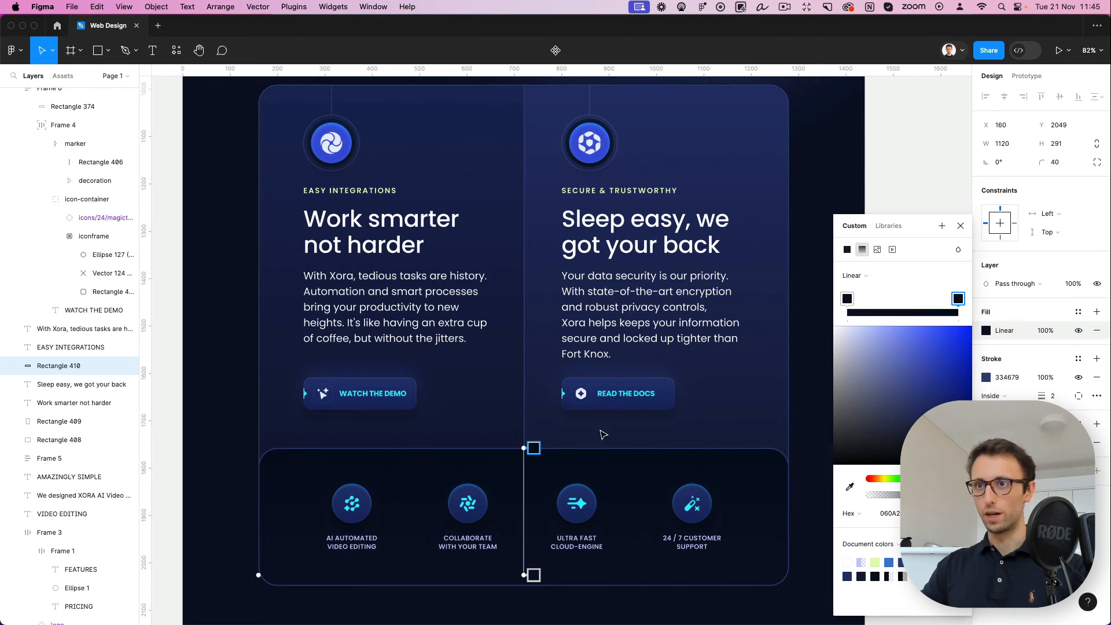
pyautogui.press('Escape')
pyautogui.press('Escape')
pyautogui.scroll(-4, 808, 454)
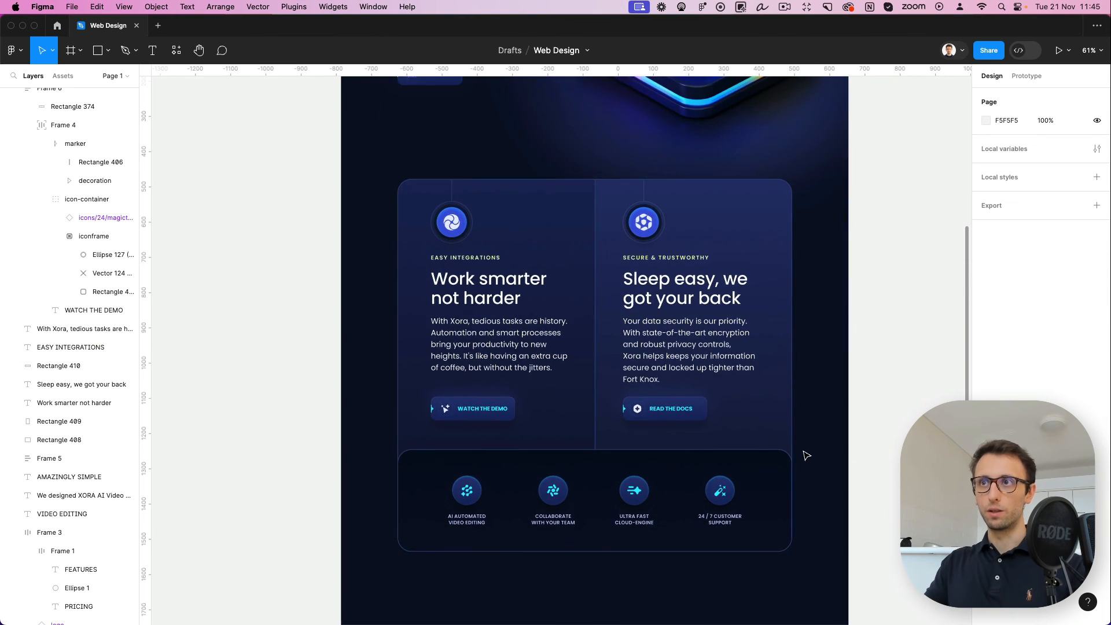
pyautogui.scroll(-3, 806, 455)
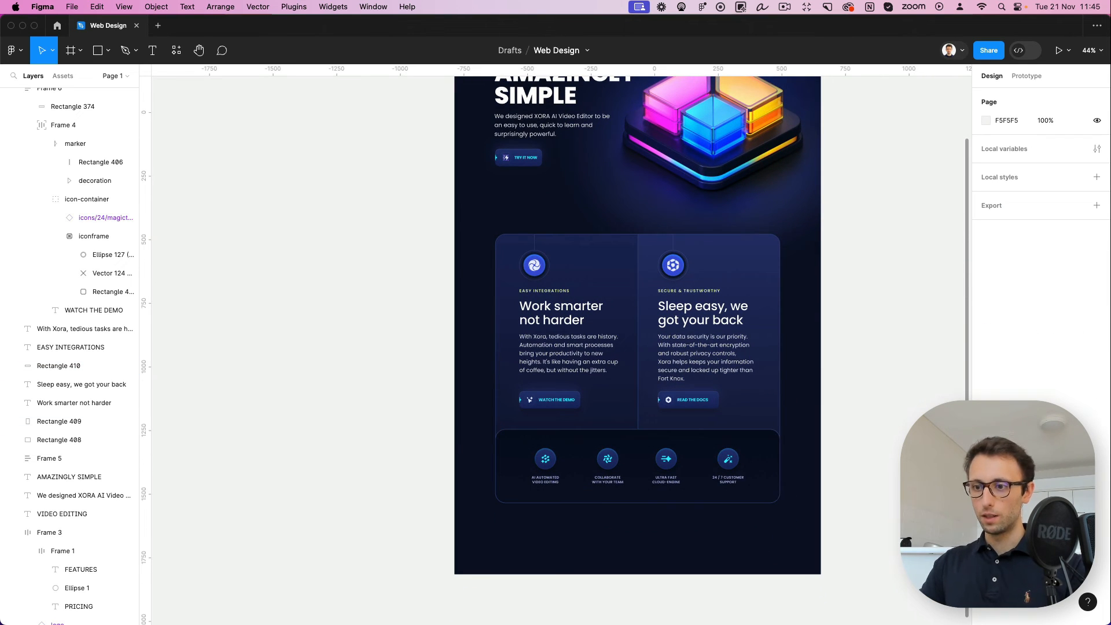
pyautogui.click(784, 382)
pyautogui.press('Escape')
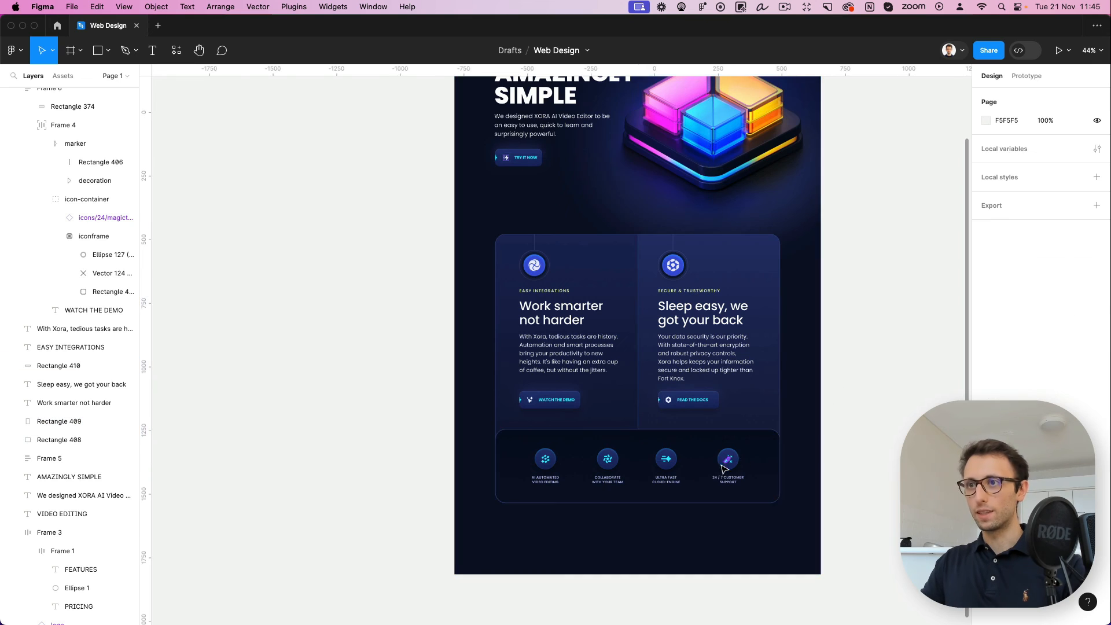
# Draw a vertical line about 288 px long across the lower panel, centred through the AI Automated Video Editing icon
pyautogui.scroll(9, 724, 466)
pyautogui.scroll(-1, 616, 451)
pyautogui.hscroll(-1, 617, 451)
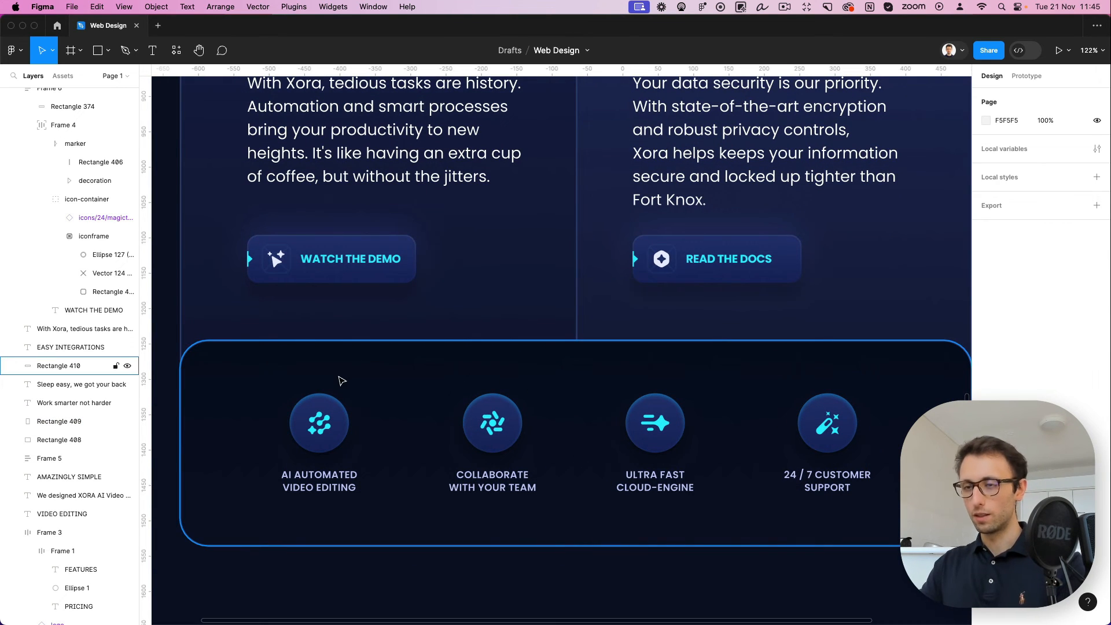
pyautogui.press('l')
pyautogui.moveTo(317, 343)
pyautogui.mouseDown()
pyautogui.moveTo(471, 420)
pyautogui.moveTo(317, 514)
pyautogui.moveTo(317, 545)
pyautogui.mouseUp()
pyautogui.moveTo(320, 377); pyautogui.dragTo(323, 377)
# Set the vertical line's stroke colour to 334679, sampled from the panel's border
pyautogui.click(987, 359)
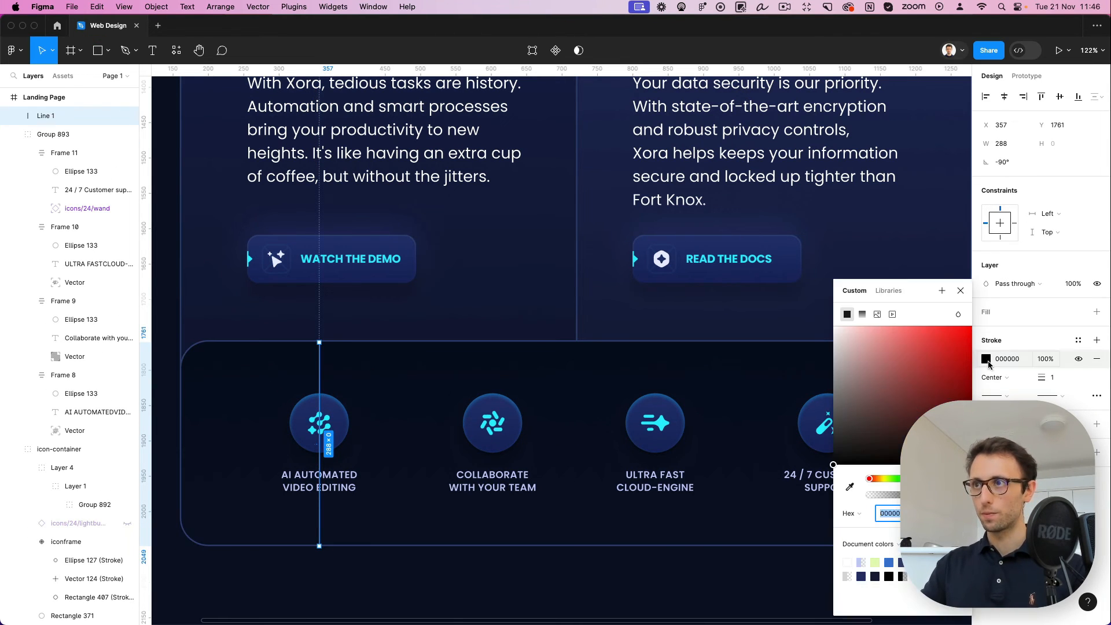
pyautogui.moveTo(913, 391); pyautogui.dragTo(647, 257)
pyautogui.scroll(5, 333, 350)
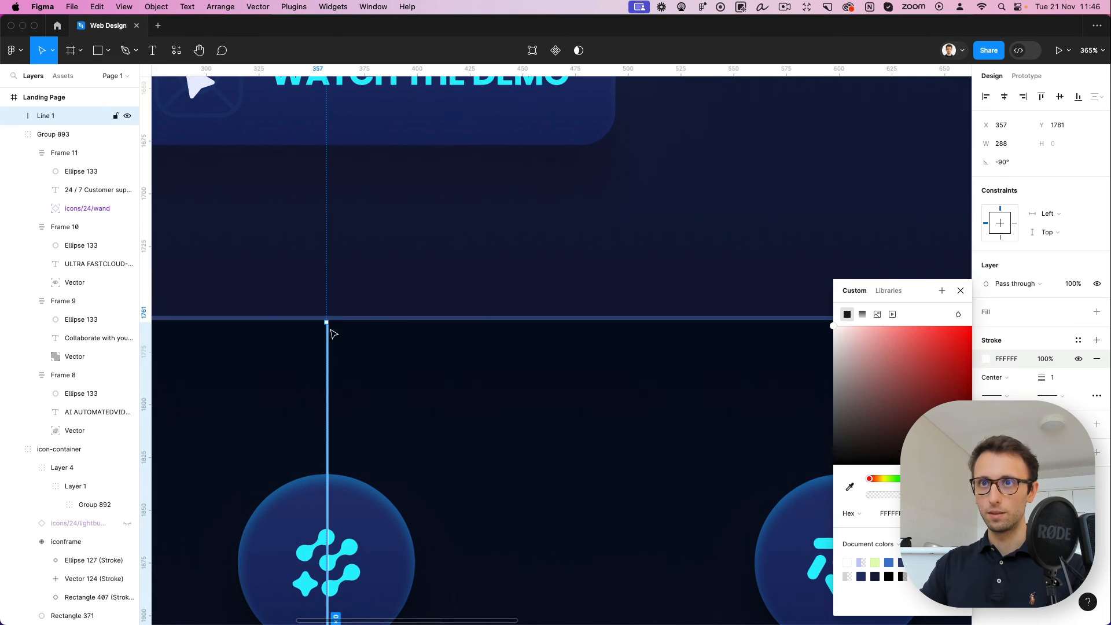
pyautogui.press('i')
pyautogui.click(349, 315)
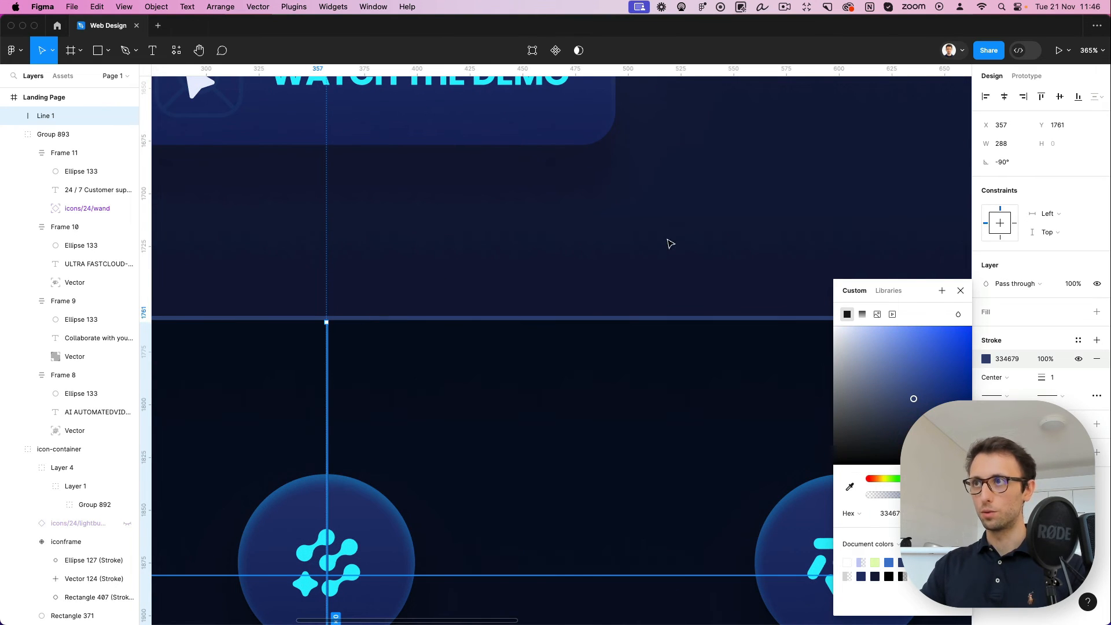
pyautogui.scroll(-5, 670, 244)
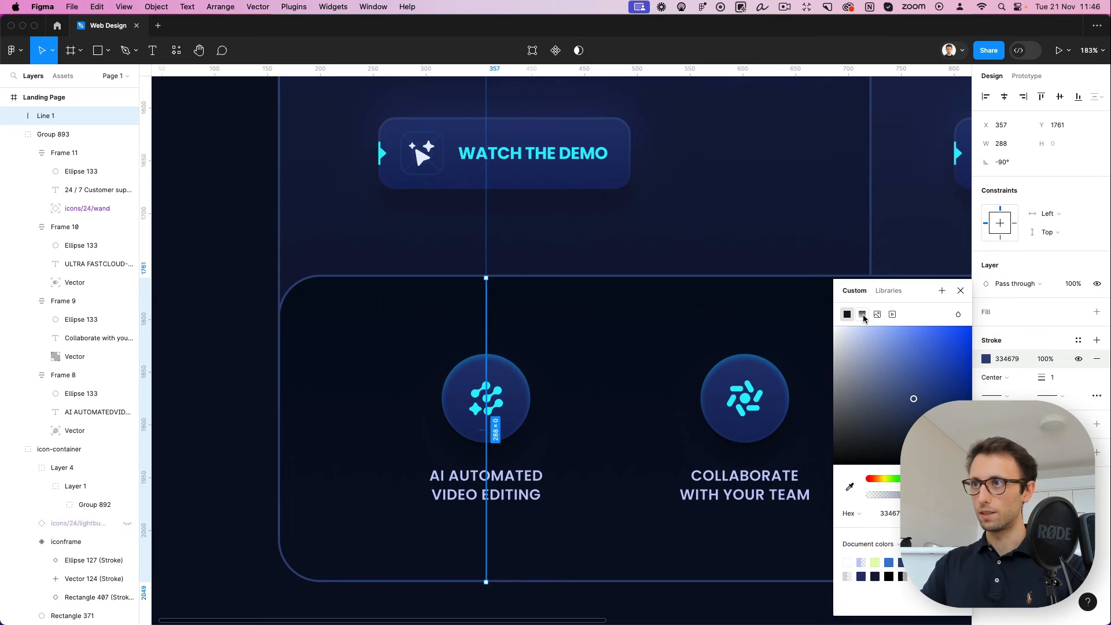
# Make the line's stroke a linear gradient fading to transparent downwards, stretched over the line's full length
pyautogui.click(863, 314)
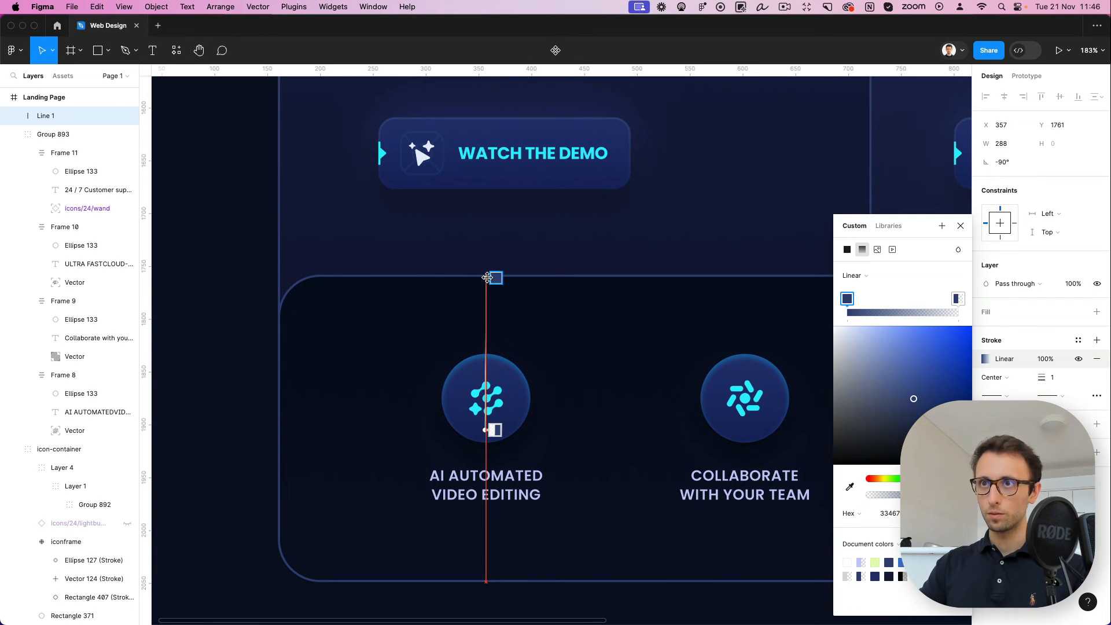
pyautogui.moveTo(487, 278); pyautogui.dragTo(488, 273)
pyautogui.moveTo(486, 430); pyautogui.dragTo(481, 578)
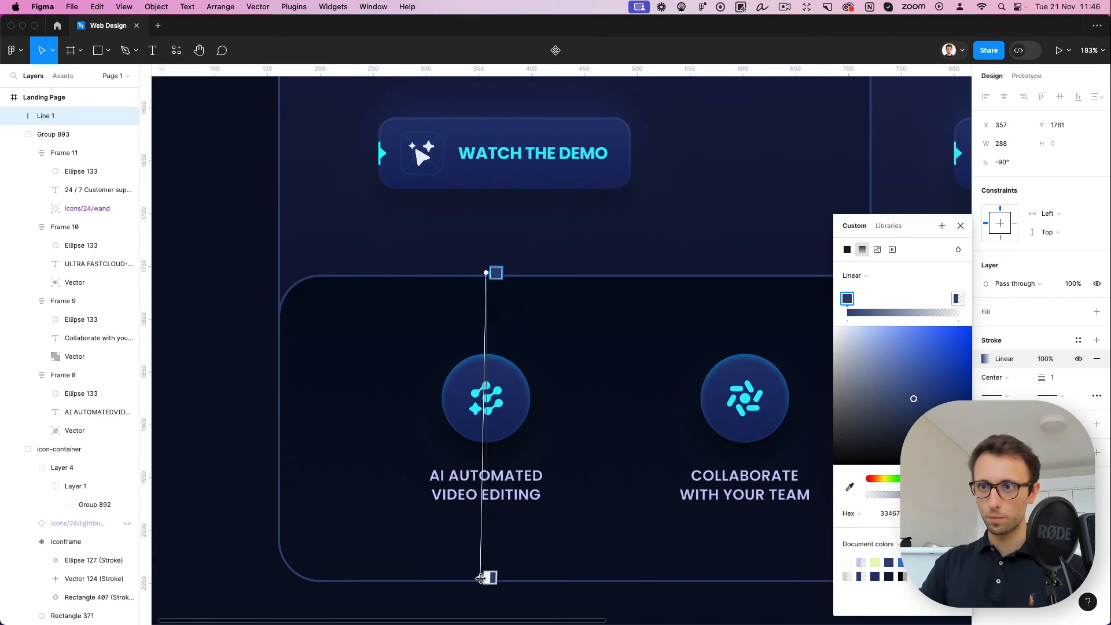
pyautogui.press('Escape')
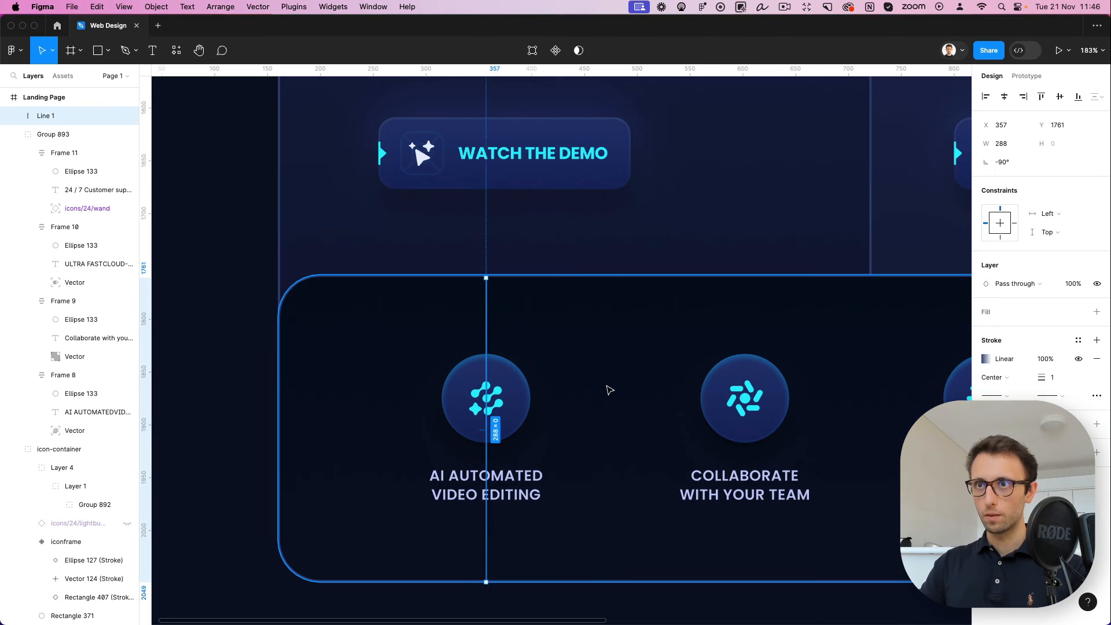
# Move the vertical line up to Y 1760 so it meets the panel's upper border
pyautogui.scroll(-2, 572, 357)
pyautogui.click(573, 357)
pyautogui.click(483, 278)
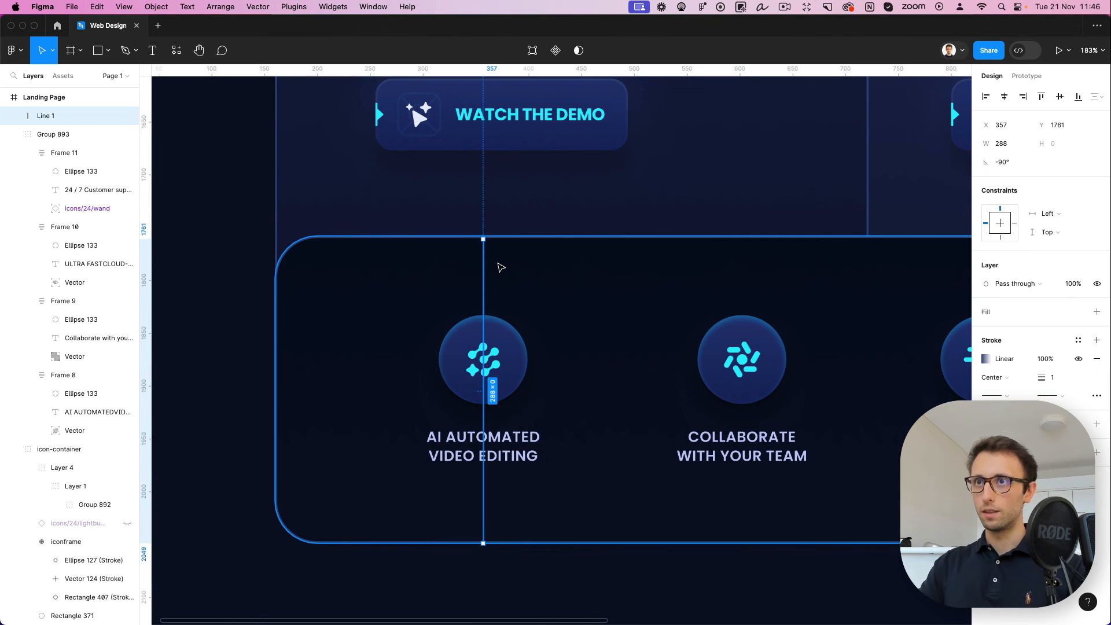
pyautogui.press('Up')
pyautogui.scroll(4, 504, 272)
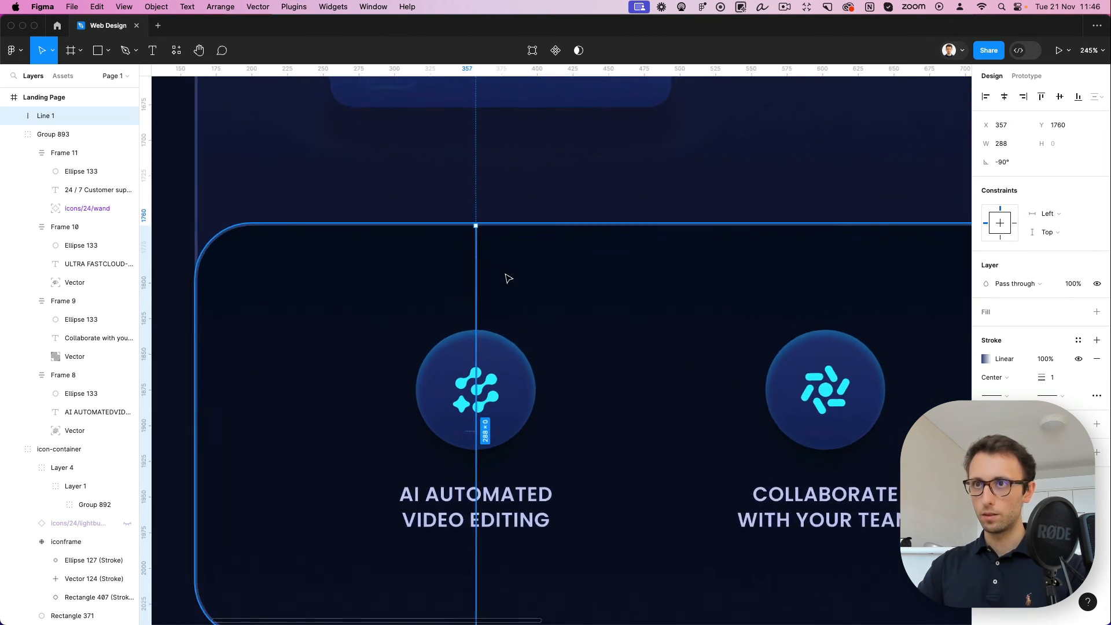
# Lighten the start stop of the line's gradient stroke to a pale grey-blue
pyautogui.click(986, 359)
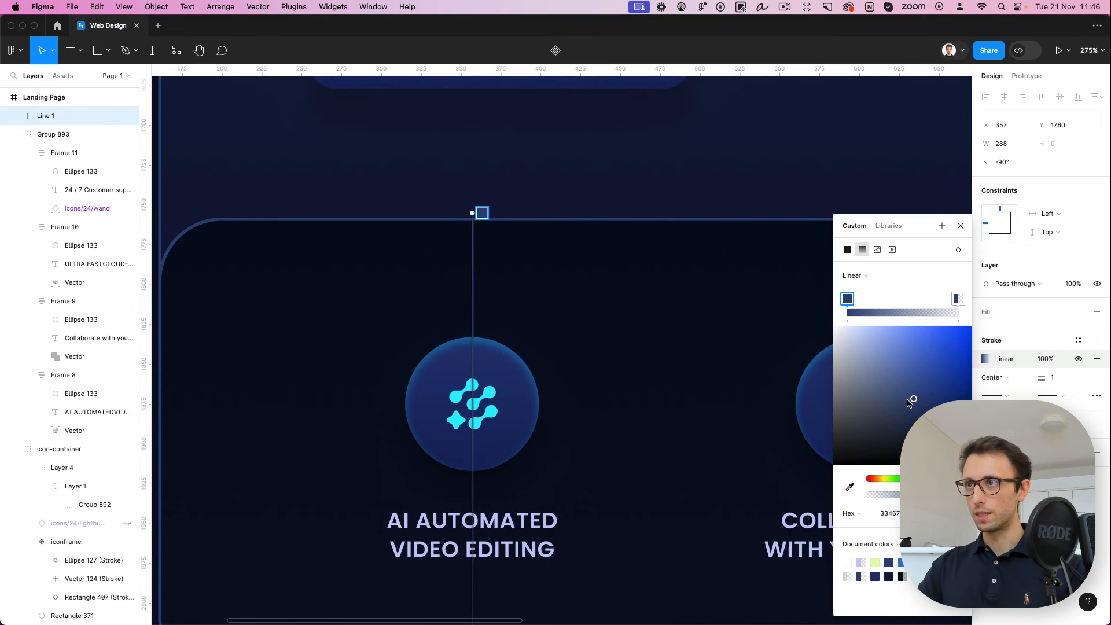
pyautogui.click(876, 380)
pyautogui.moveTo(875, 380); pyautogui.dragTo(866, 370)
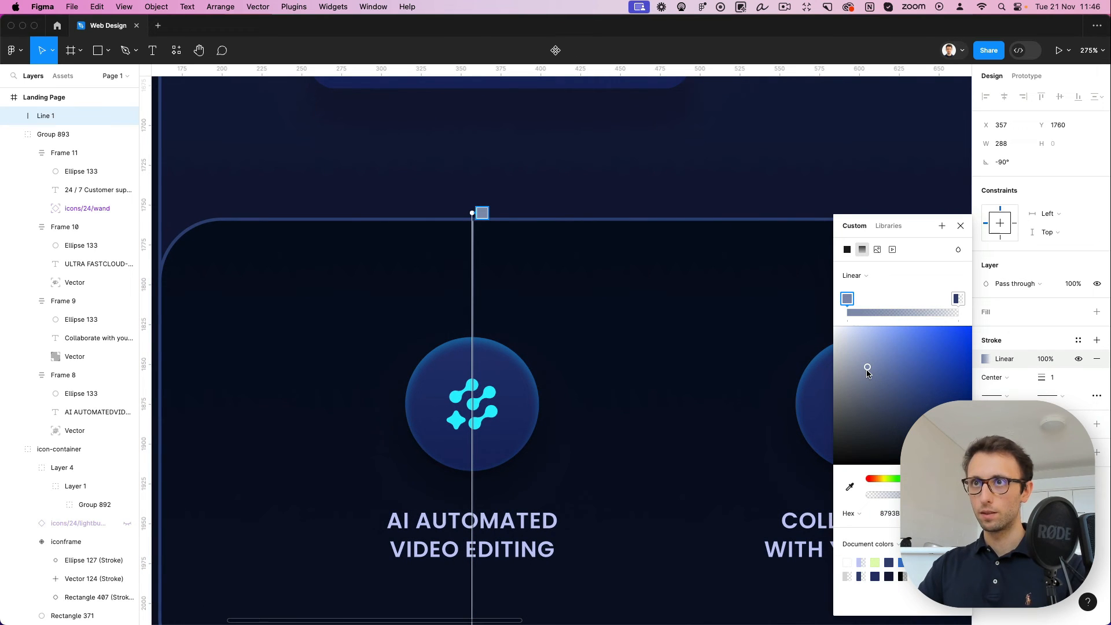
pyautogui.press('Escape')
pyautogui.click(585, 315)
pyautogui.scroll(-5, 584, 316)
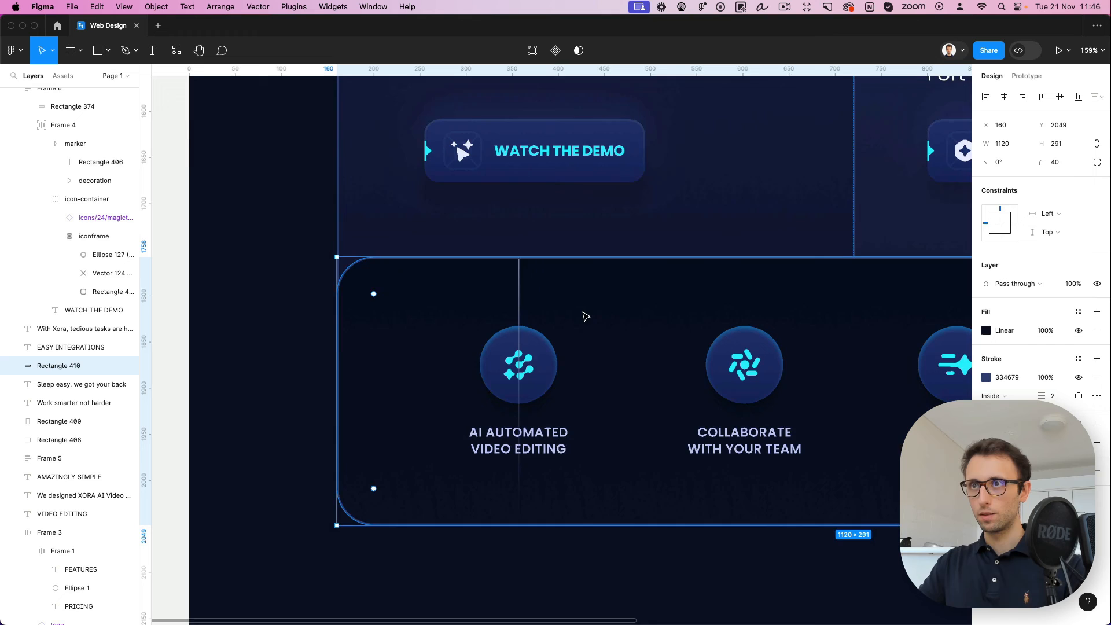
# Set the vertical line's stroke weight to 1.5
pyautogui.click(523, 288)
pyautogui.click(1051, 377)
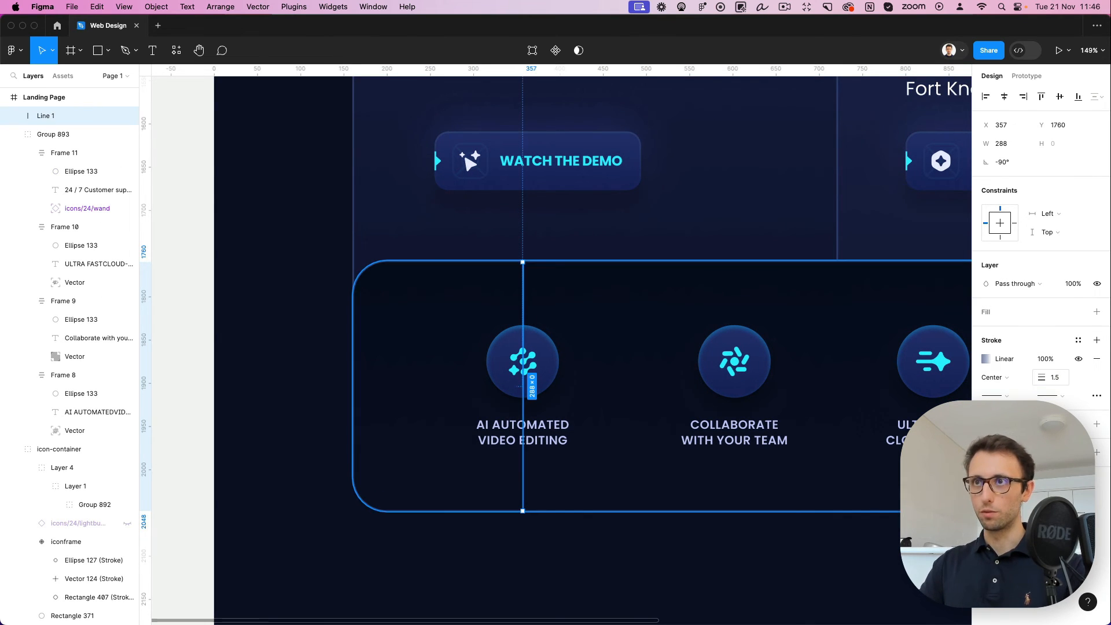
pyautogui.click(532, 276)
# Send the vertical line backward in the layer order, behind the AI Automated Video Editing circle and icon
pyautogui.scroll(5, 532, 276)
pyautogui.click(519, 276)
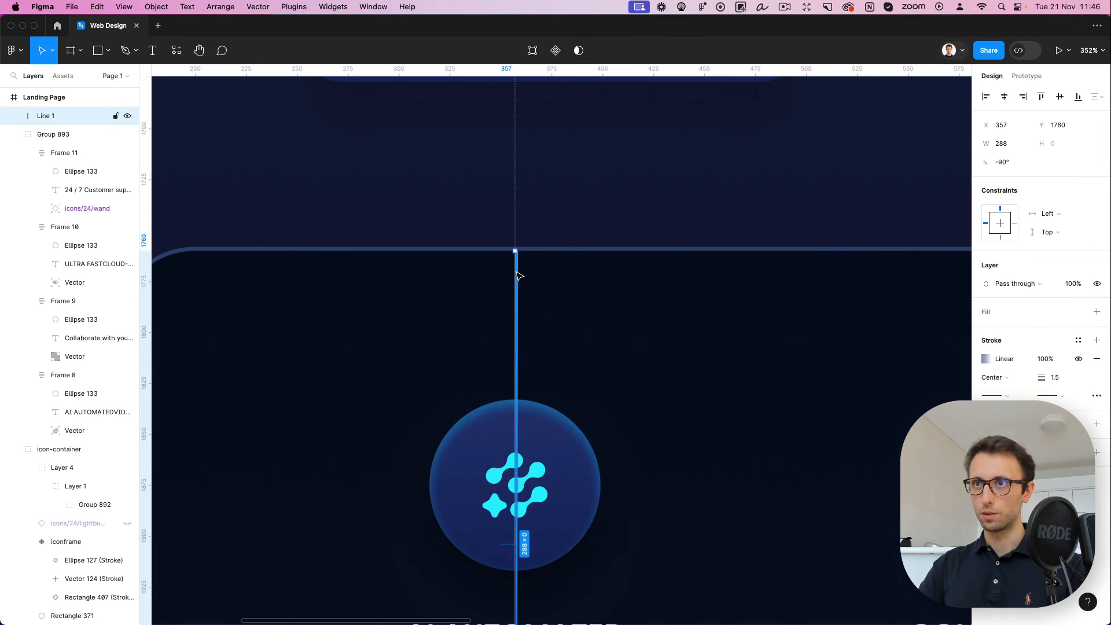
pyautogui.scroll(-5, 519, 276)
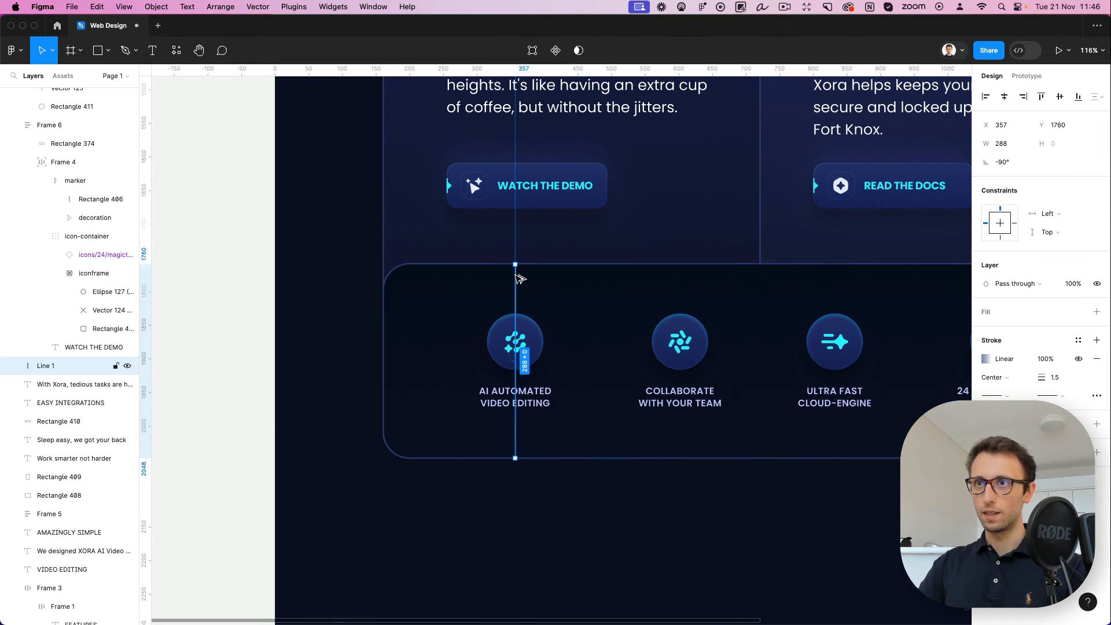
pyautogui.click(345, 285)
# Change the start stop of the line's gradient stroke to a darker, muted grey-blue
pyautogui.click(521, 278)
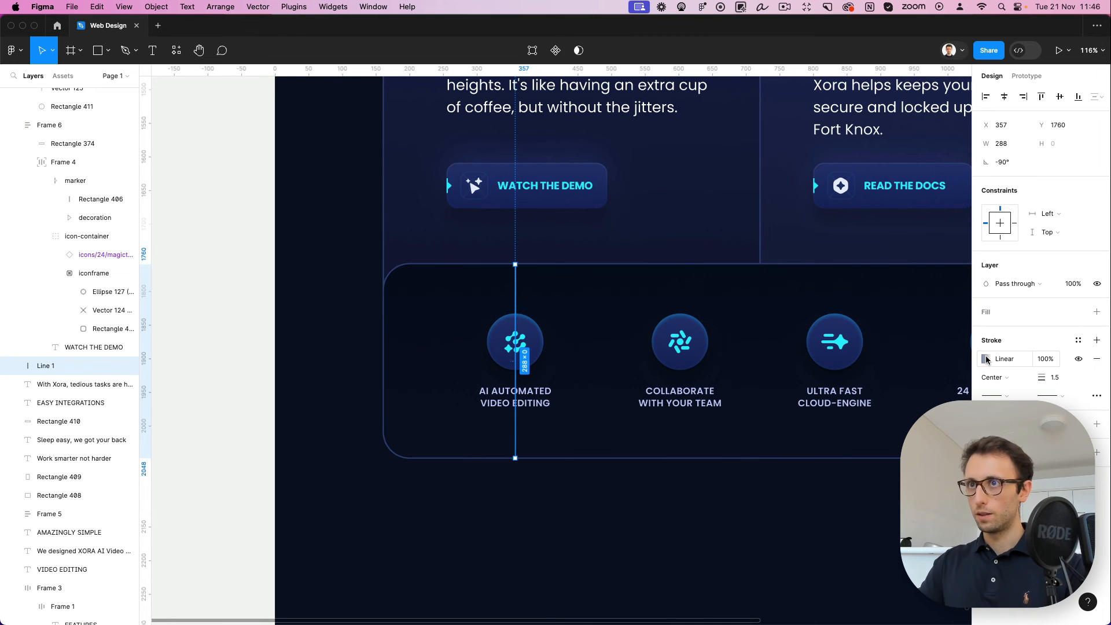
pyautogui.click(986, 358)
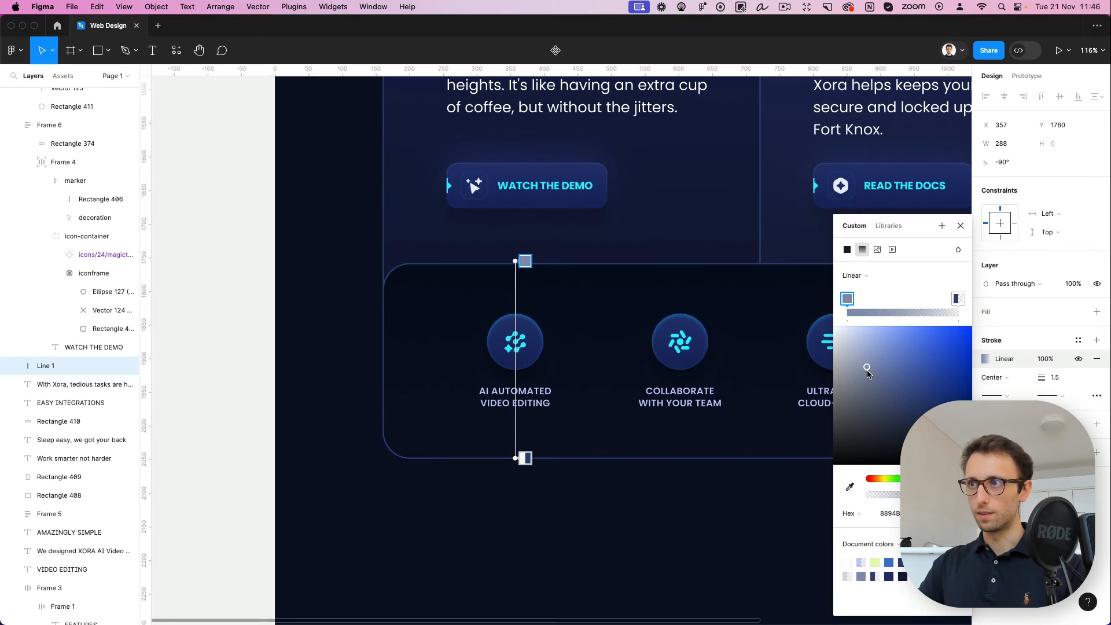
pyautogui.moveTo(868, 372); pyautogui.dragTo(877, 386)
pyautogui.click(683, 528)
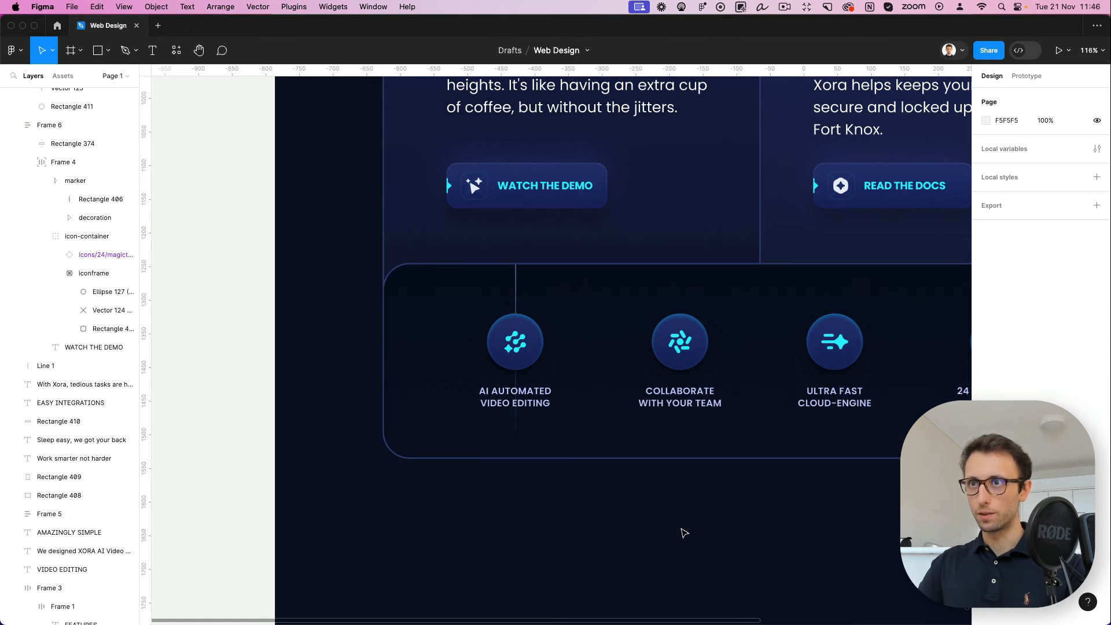
# Raise the opacity of the end stop in the line's gradient so its lower part stays faintly coloured
pyautogui.hscroll(5, 608, 463)
pyautogui.click(323, 283)
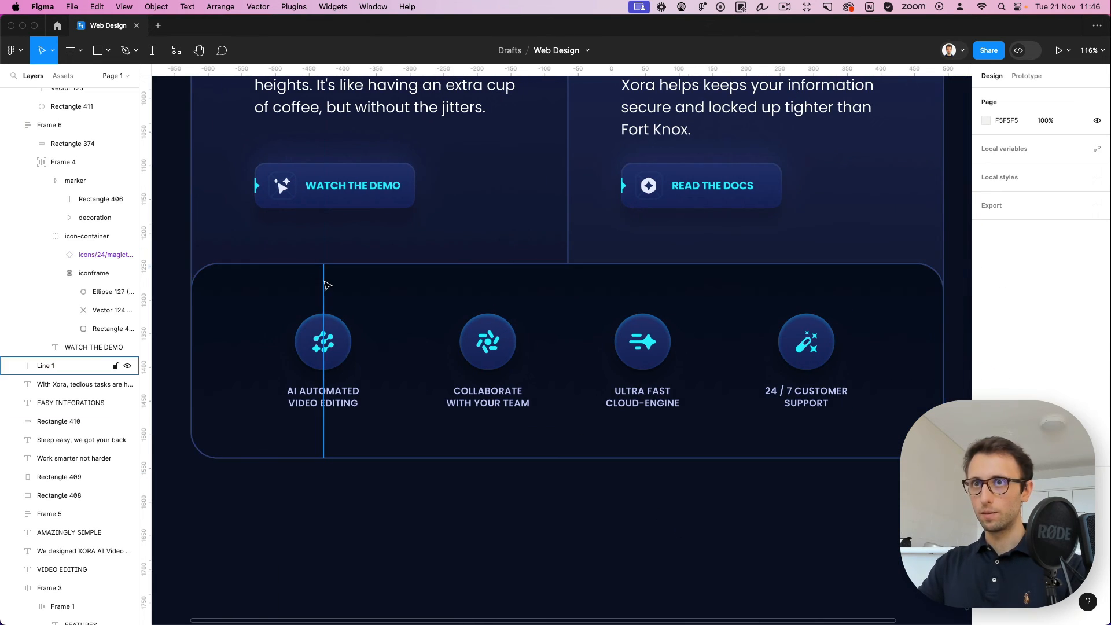
pyautogui.click(986, 359)
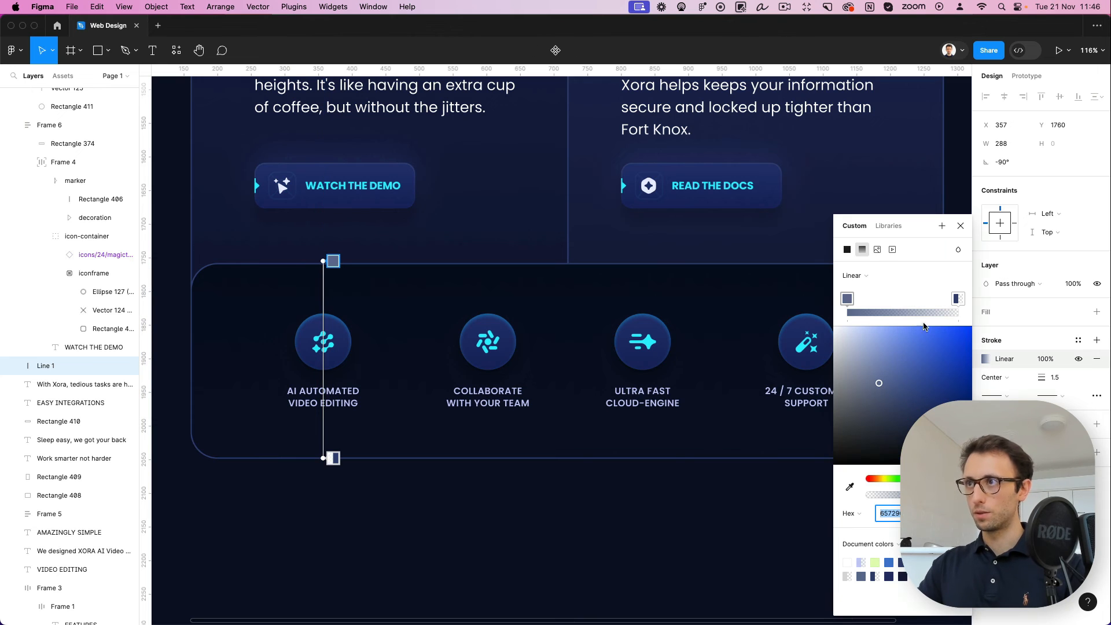
pyautogui.click(958, 298)
pyautogui.moveTo(879, 495); pyautogui.dragTo(949, 494)
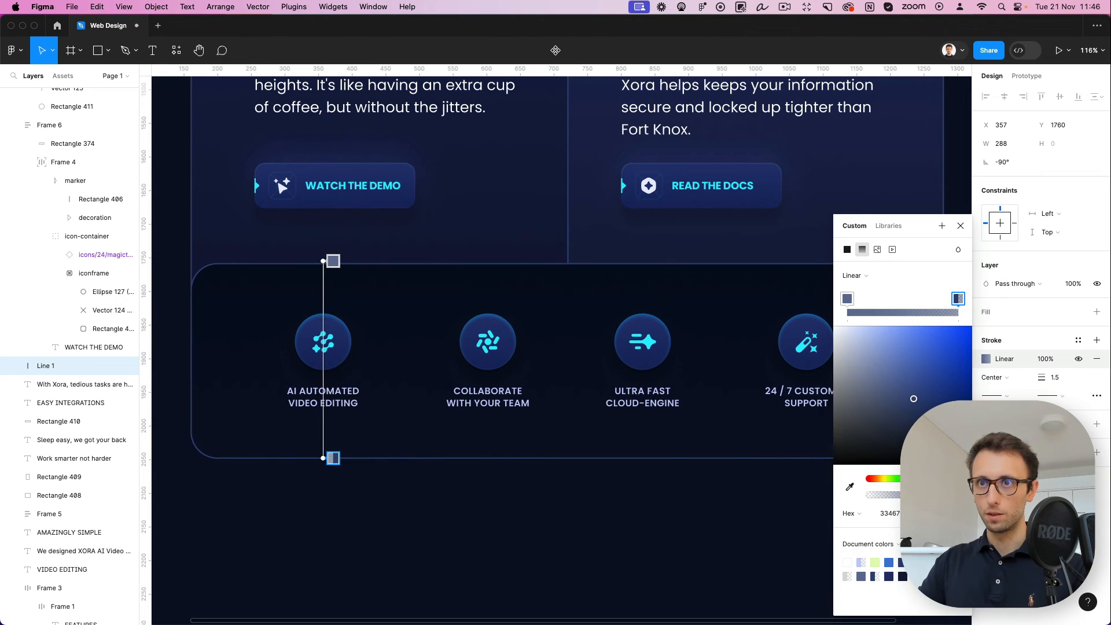
pyautogui.press('Escape')
pyautogui.click(496, 486)
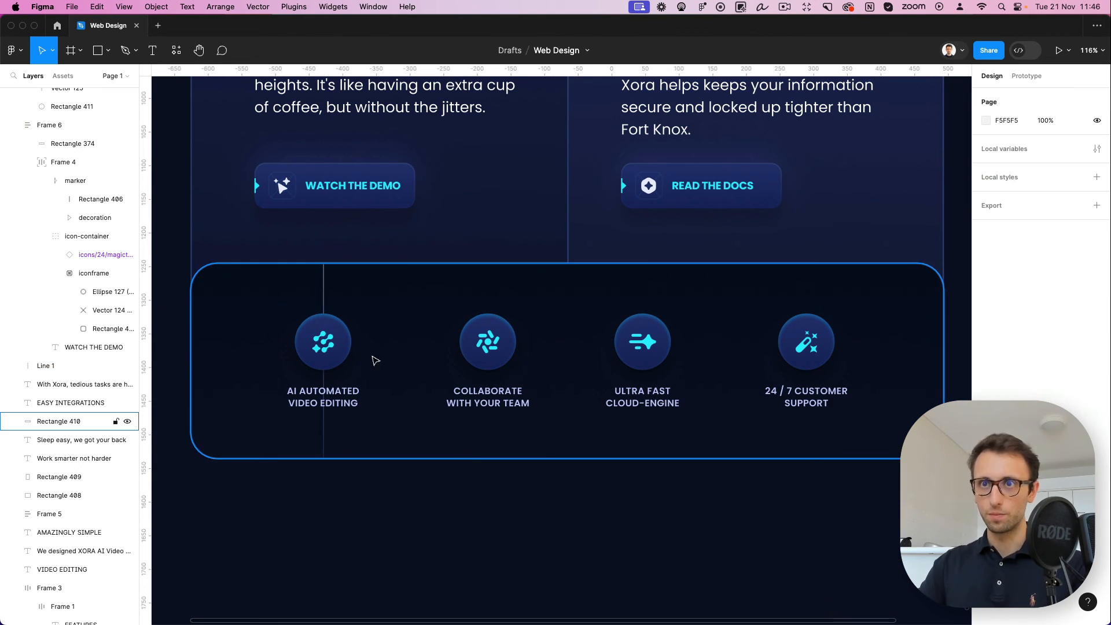
# Try slightly different vertical positions for the line, returning it to Y 1760
pyautogui.click(45, 366)
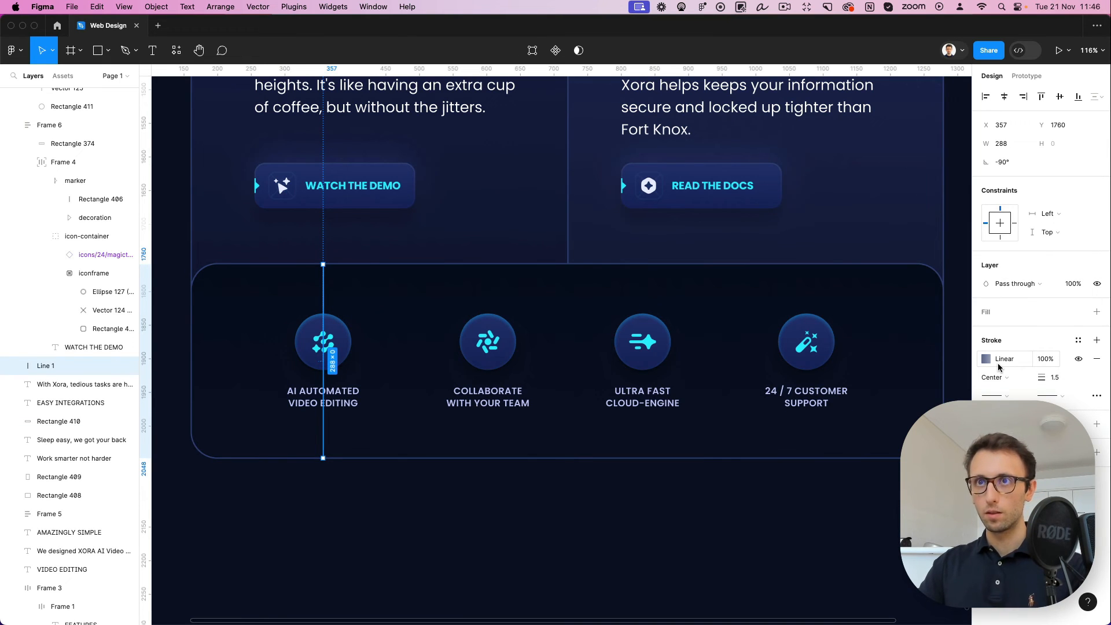
pyautogui.hotkey('shift', 'Down')
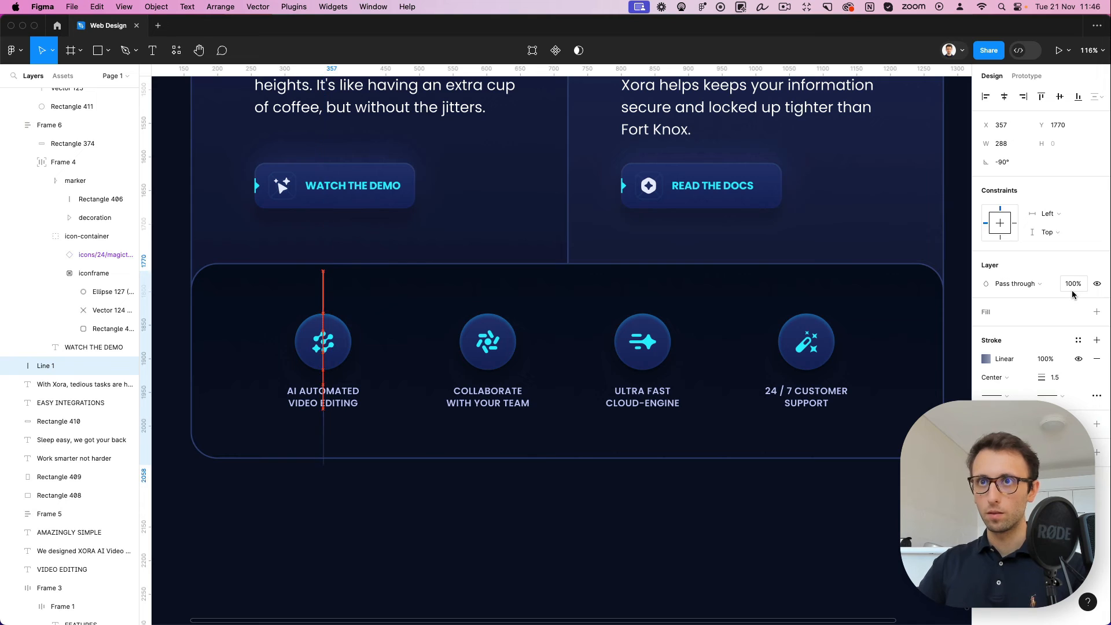
pyautogui.press('Down')
pyautogui.hotkey('shift', 'Up')
pyautogui.press('Down')
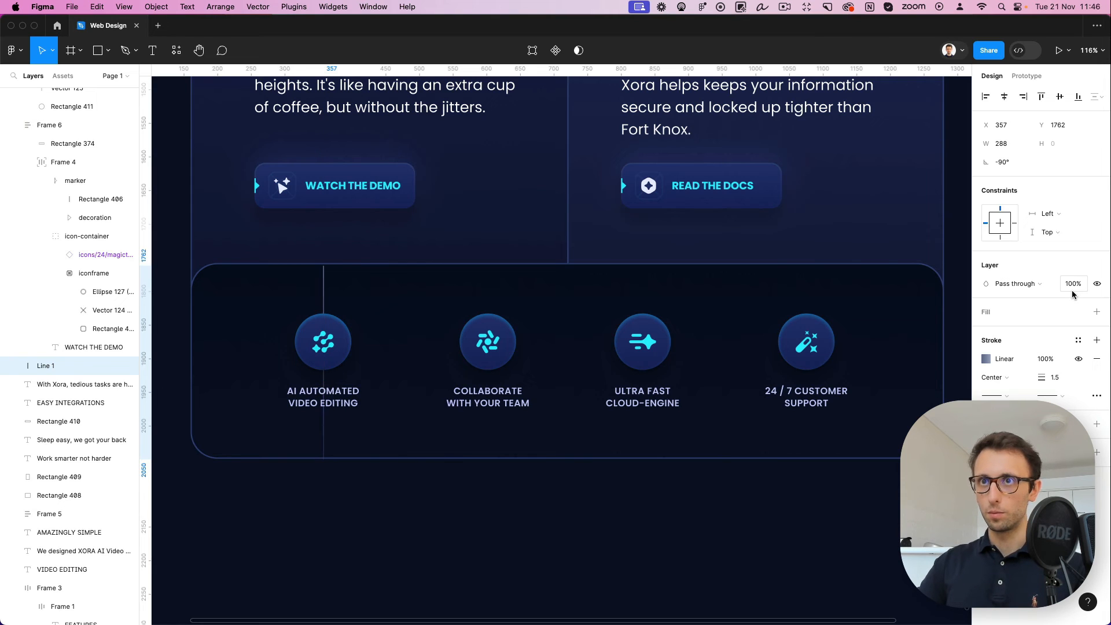
pyautogui.press('Up')
pyautogui.press('Up')
# Set the vertical line's layer opacity to 70%
pyautogui.click(1071, 288)
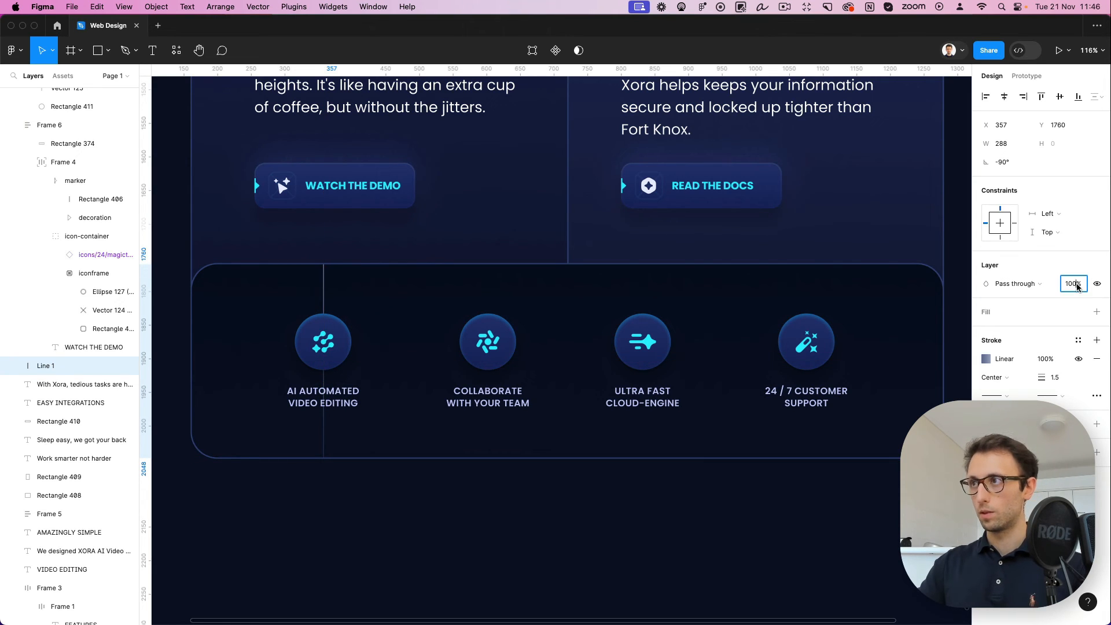
pyautogui.write('90')
pyautogui.press('Return')
pyautogui.write('70')
pyautogui.press('Return')
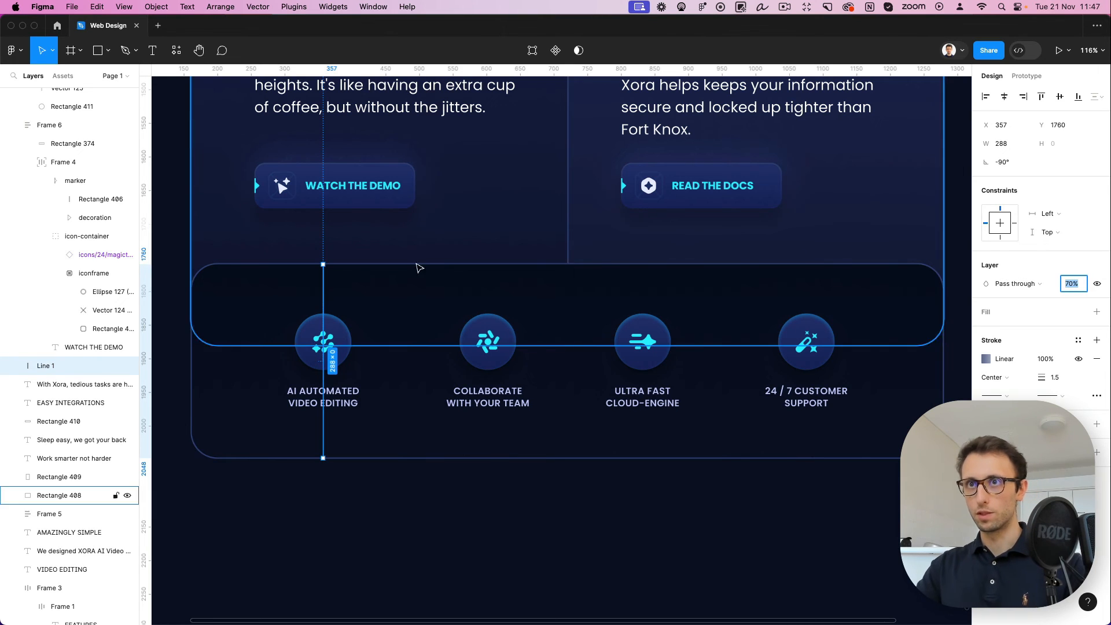
# Duplicate the vertical line three times at equal spacing across the panel and centre the third and fourth icon blocks on their lines
pyautogui.moveTo(323, 289); pyautogui.dragTo(495, 289)
pyautogui.press('super+d')
pyautogui.press('super+d')
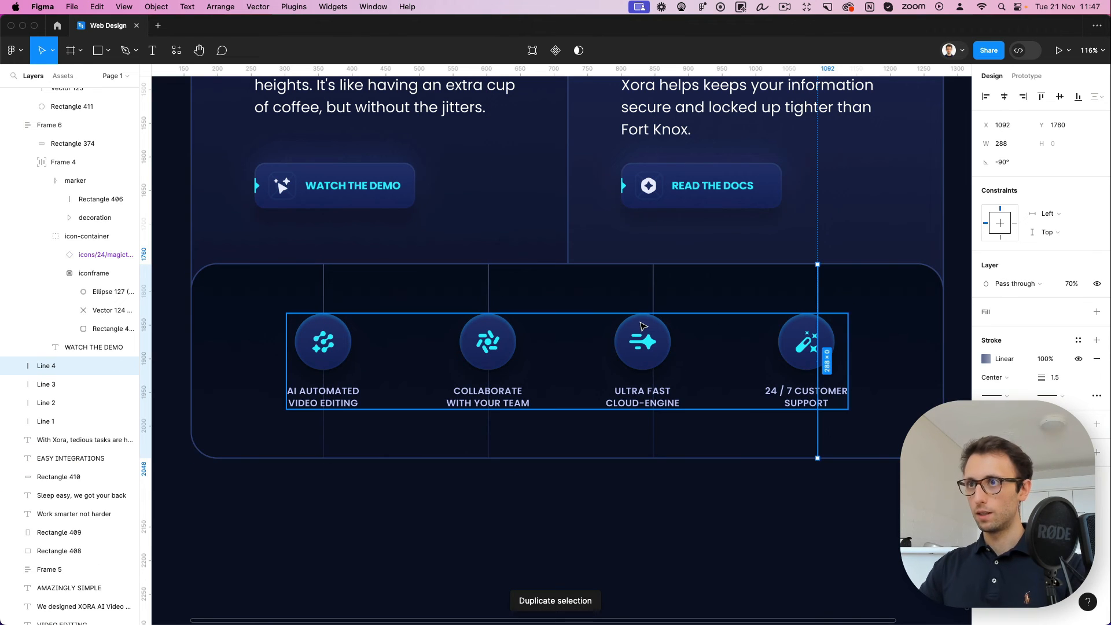
pyautogui.moveTo(647, 332); pyautogui.dragTo(658, 341)
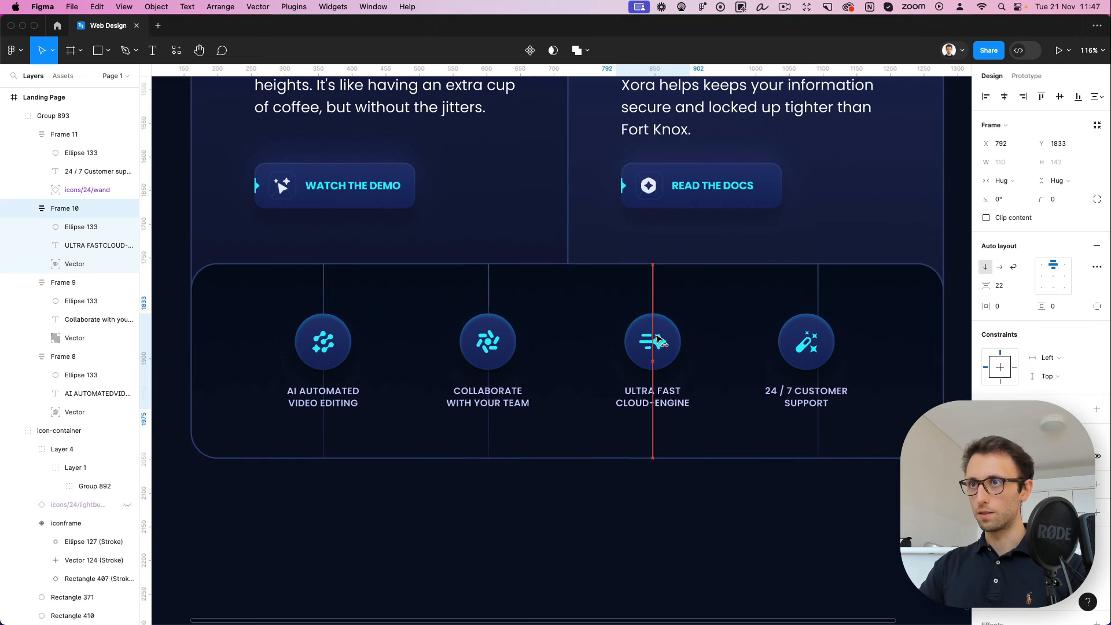
pyautogui.moveTo(807, 341); pyautogui.dragTo(815, 341)
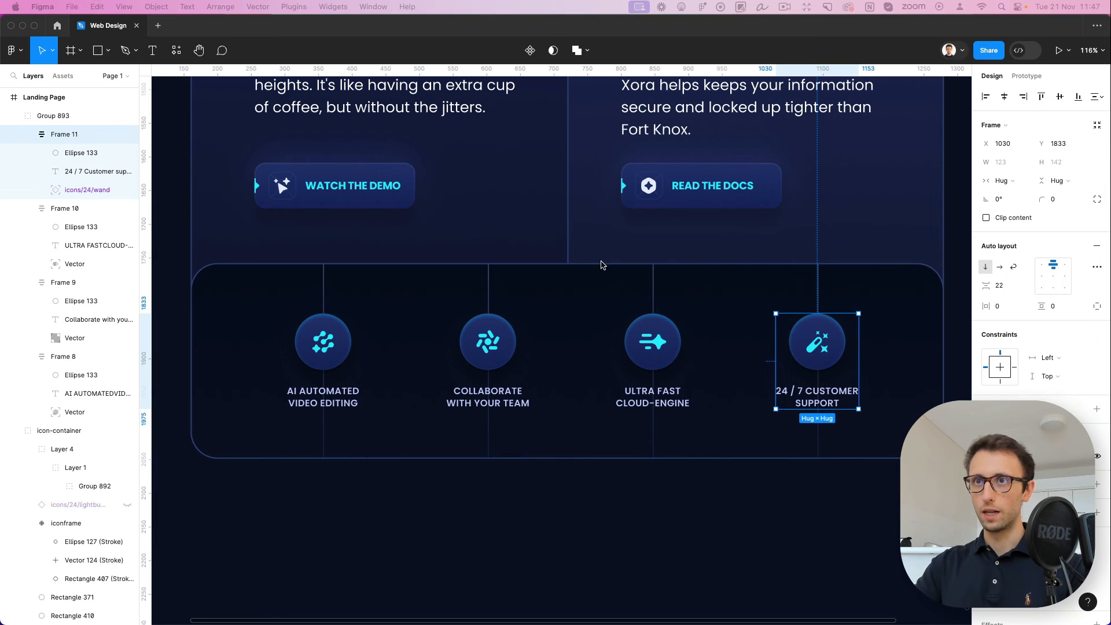
# Duplicate the first vertical line, rotate the copy to horizontal, and stretch it to 1120 wide across the panel at Y 1875
pyautogui.click(329, 296)
pyautogui.click(323, 292)
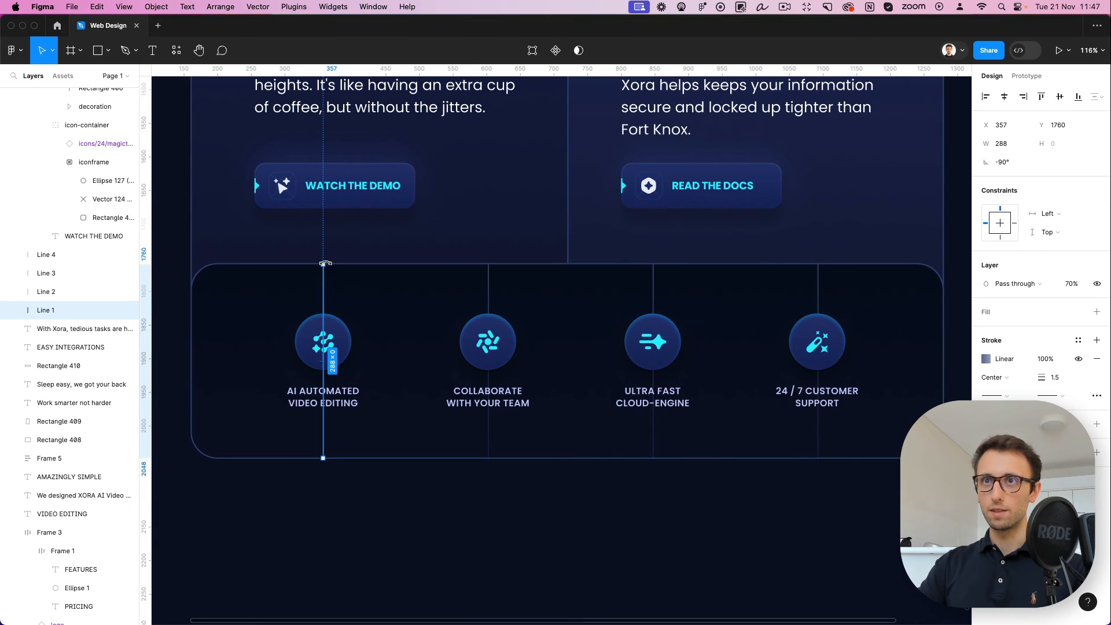
pyautogui.press('super+d')
pyautogui.moveTo(325, 259); pyautogui.dragTo(218, 347)
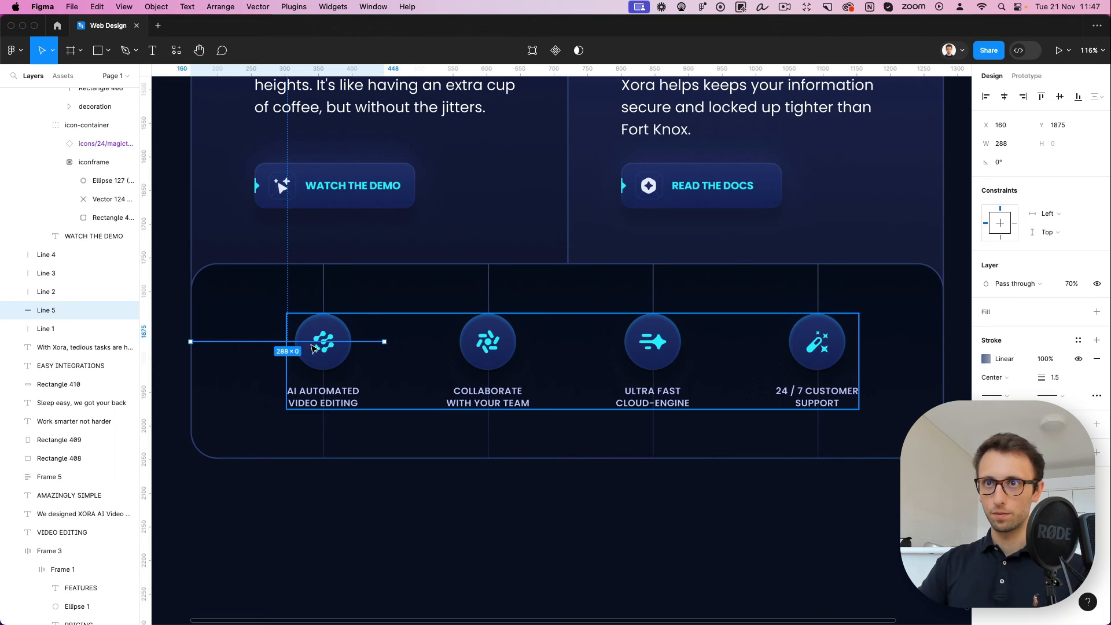
pyautogui.moveTo(383, 341); pyautogui.dragTo(850, 360)
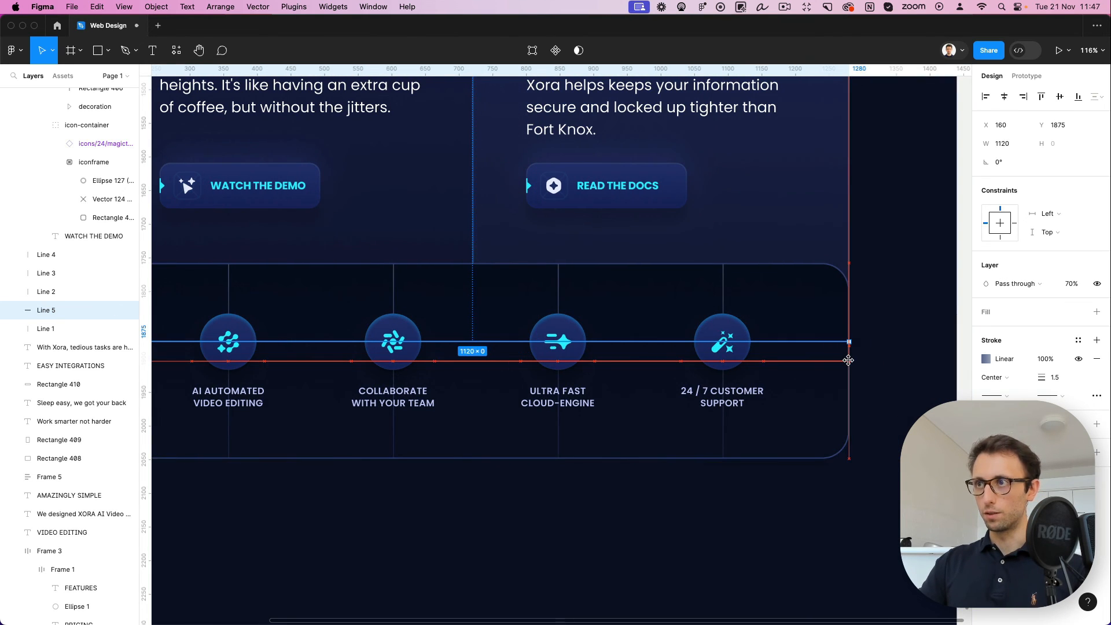
pyautogui.press('Escape')
pyautogui.hscroll(-5, 886, 358)
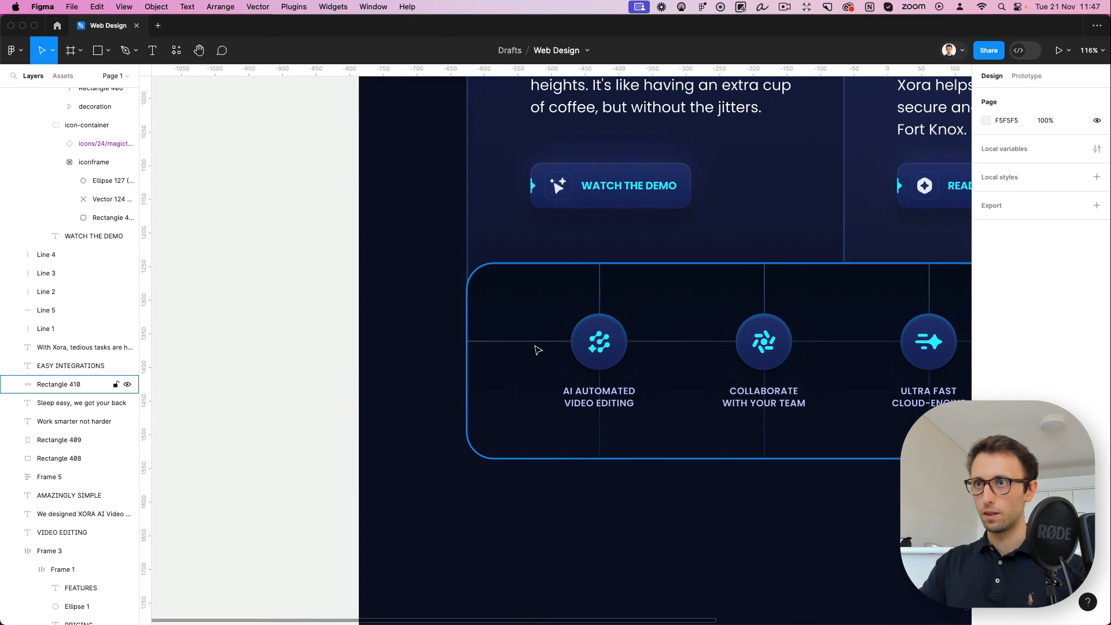
pyautogui.hscroll(5, 567, 417)
pyautogui.click(472, 377)
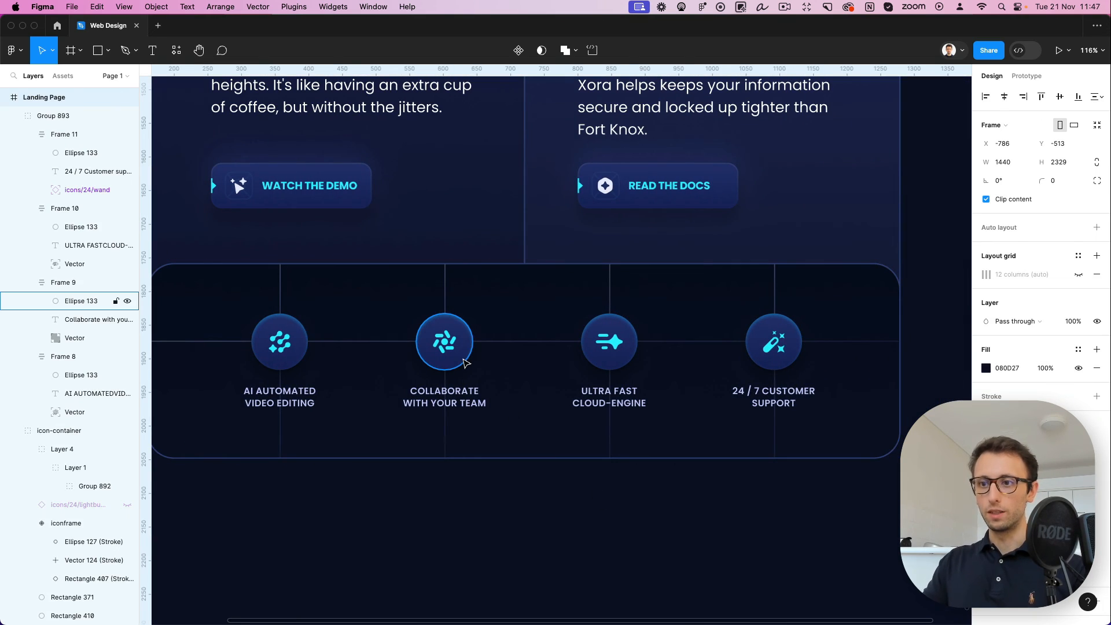
# Add a 100 × 100 circle over the AI Automated icon, with absolute positioning that ignores the frame's auto layout
pyautogui.scroll(4, 319, 317)
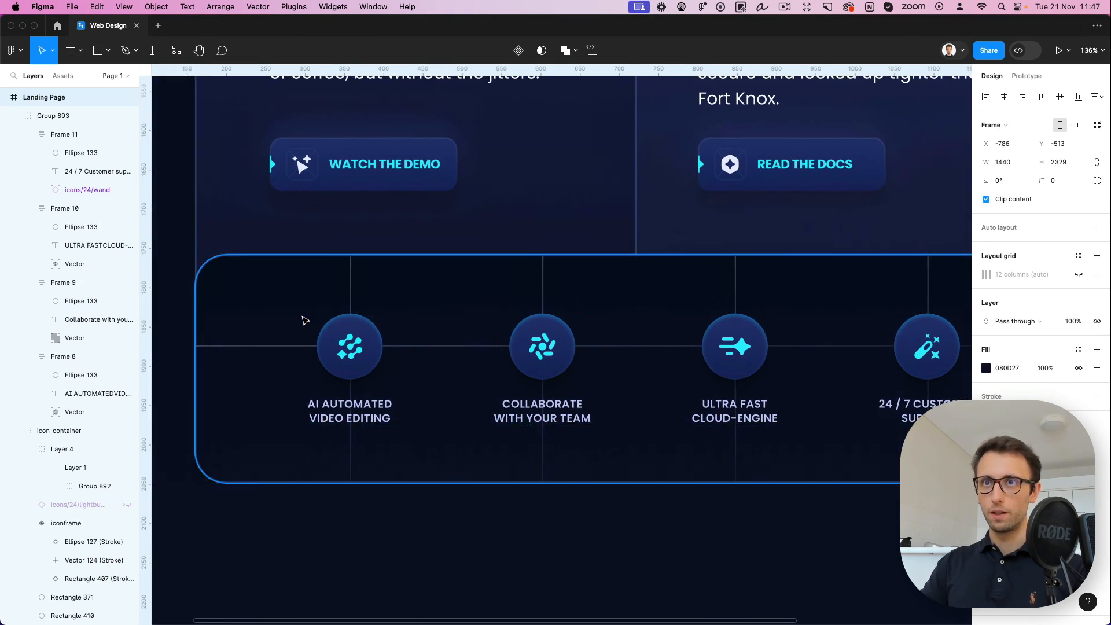
pyautogui.scroll(5, 305, 320)
pyautogui.click(376, 323)
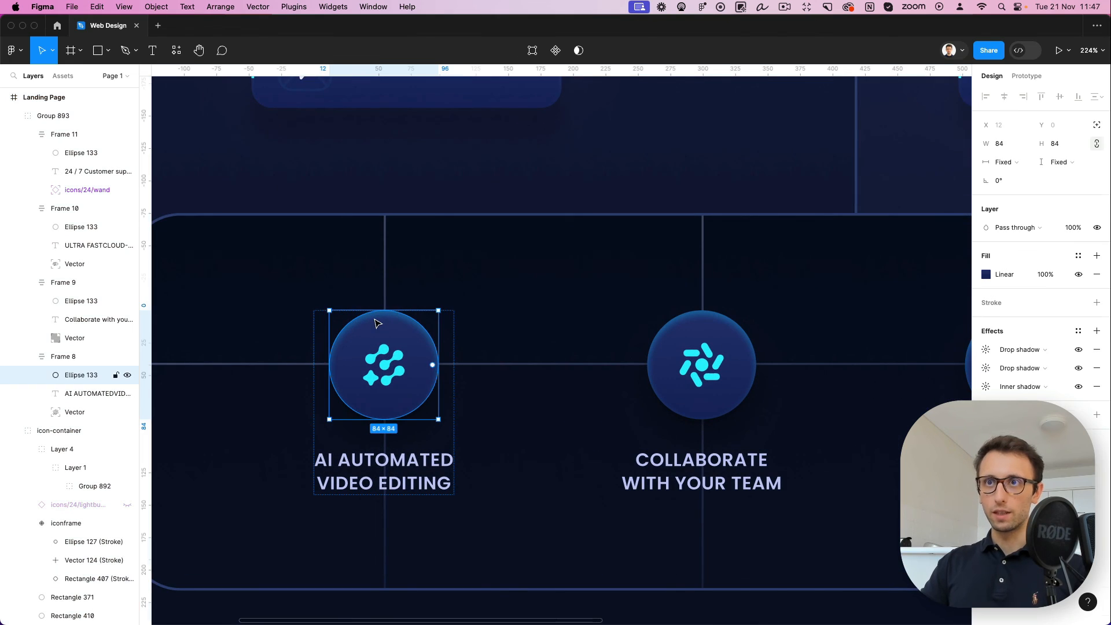
pyautogui.click(421, 308)
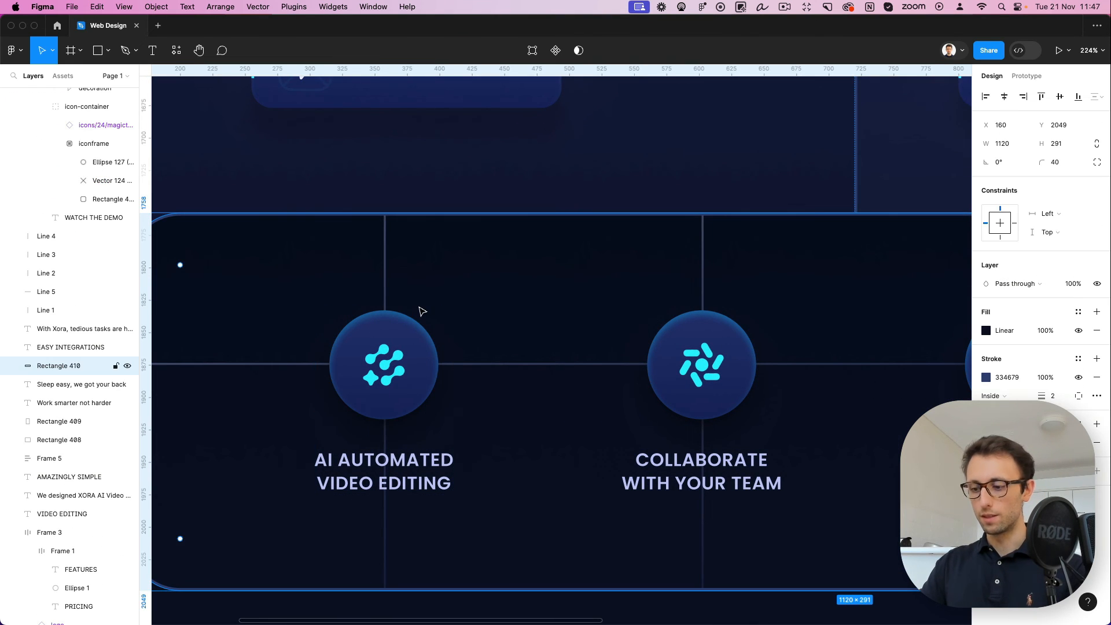
pyautogui.press('o')
pyautogui.click(412, 310)
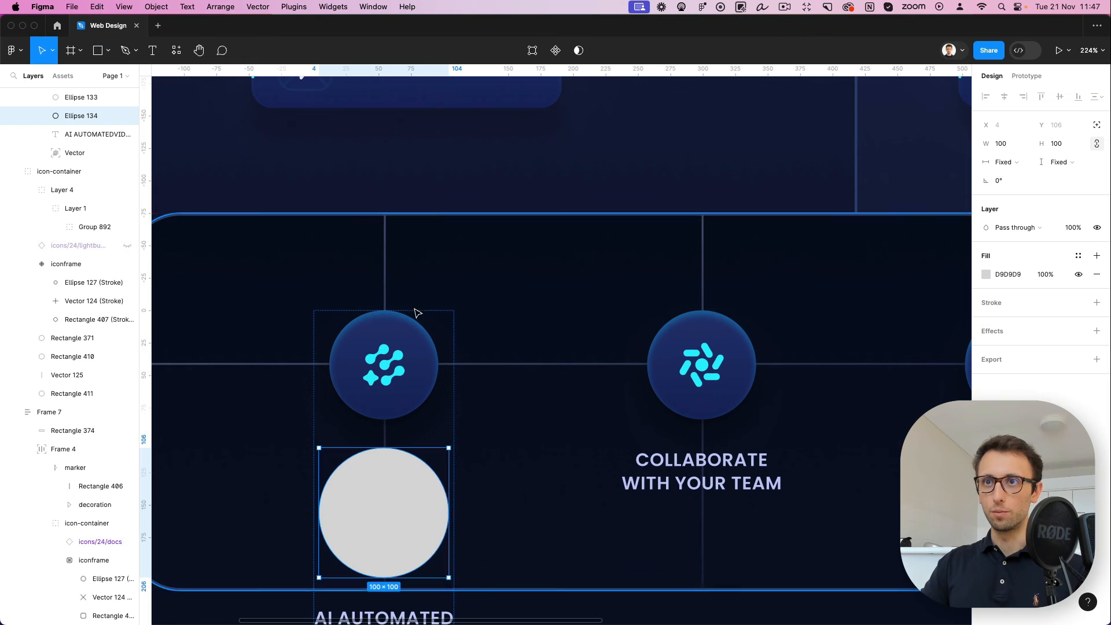
pyautogui.click(1096, 126)
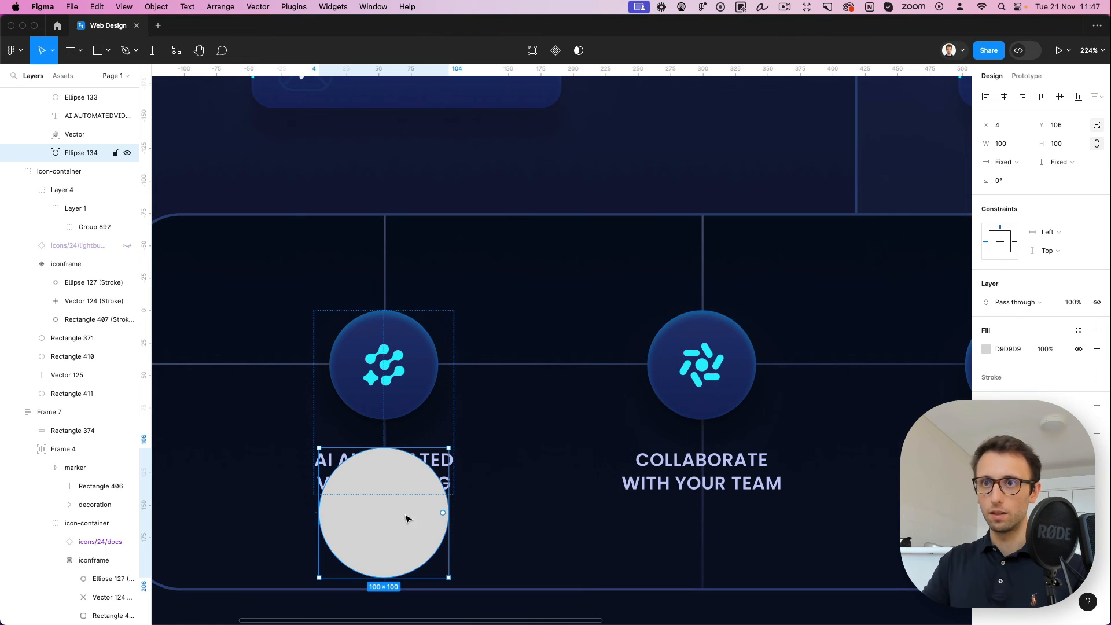
pyautogui.moveTo(405, 530); pyautogui.dragTo(410, 379)
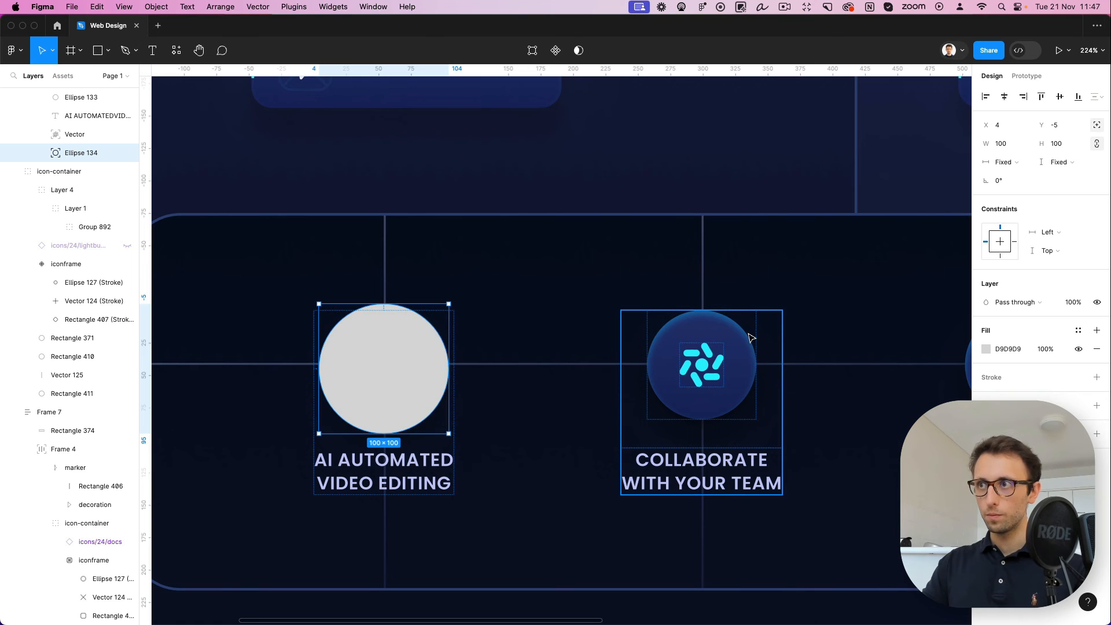
# Set the new circle to 50% opacity, centre it on the icon at Y -8, and layer it behind the icon's blue circle
pyautogui.press('5')
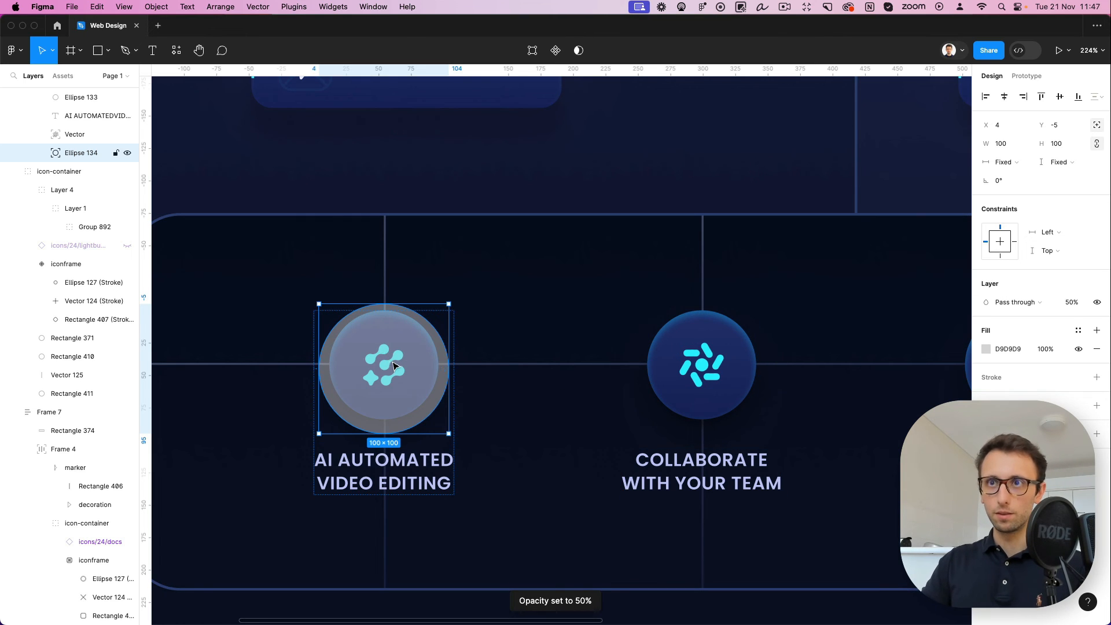
pyautogui.moveTo(392, 366); pyautogui.dragTo(393, 363)
pyautogui.scroll(3, 393, 364)
pyautogui.press('super+bracketright')
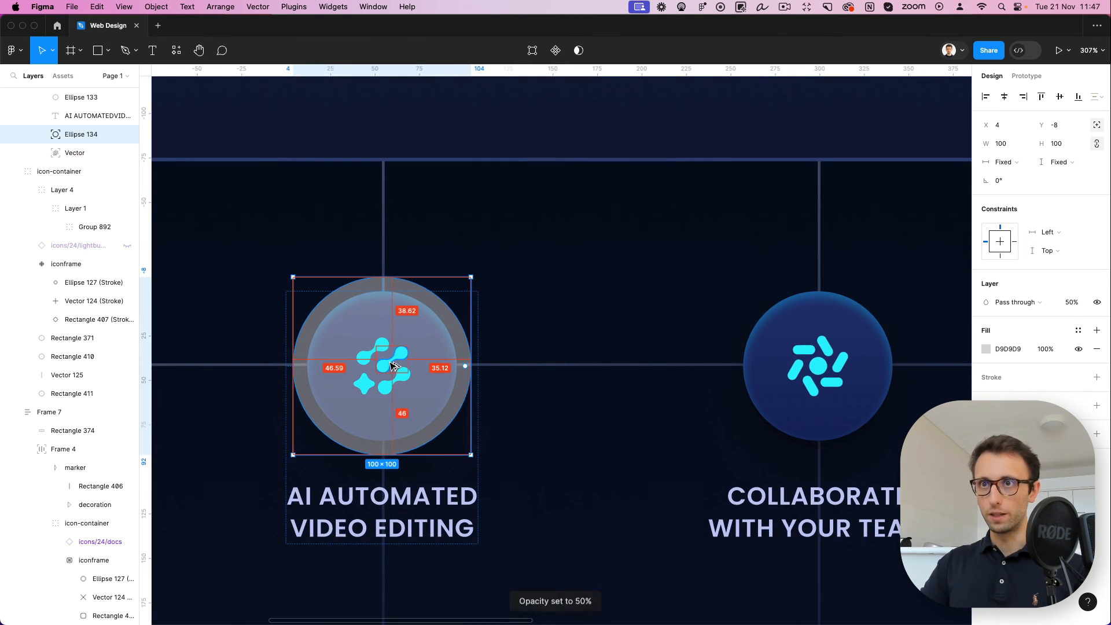
pyautogui.press('super+bracketright')
pyautogui.press('super+bracketright')
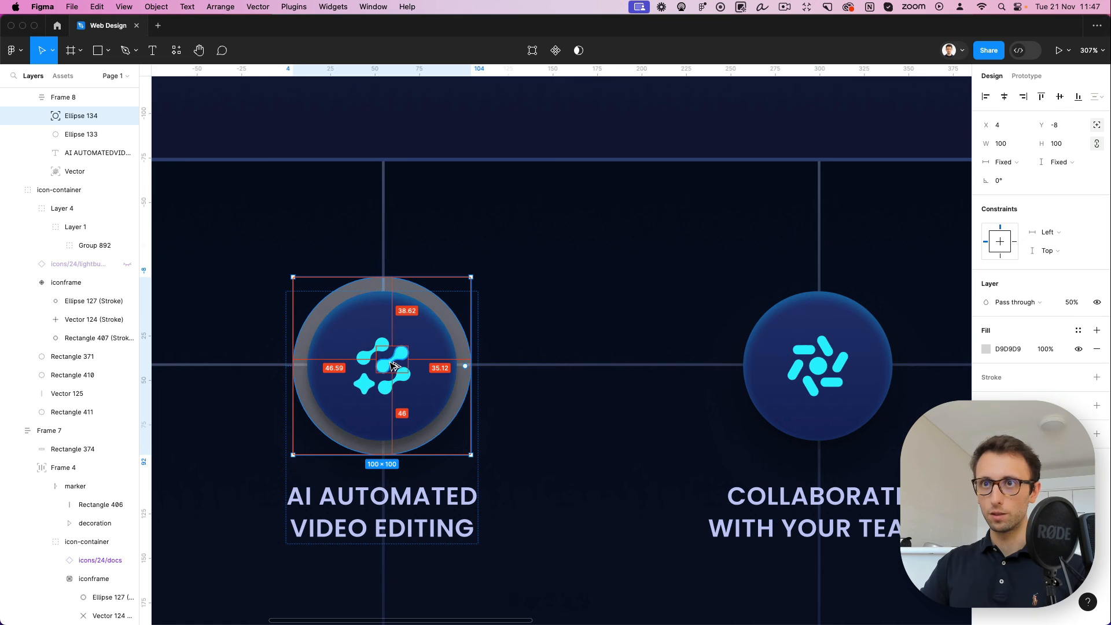
# Set the backing circle's fill to black
pyautogui.click(986, 349)
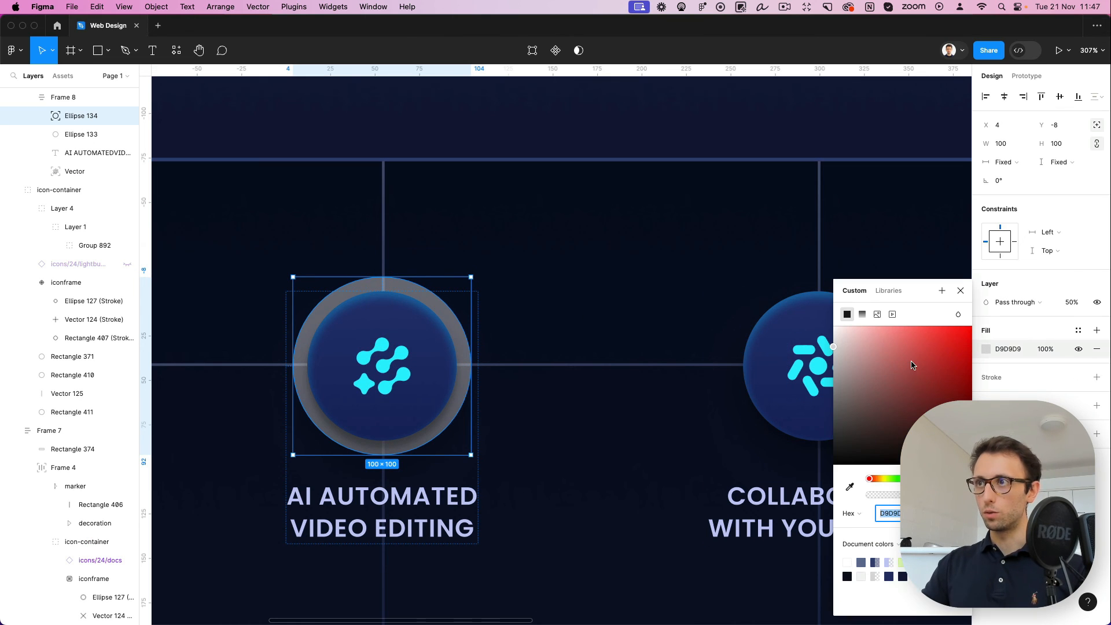
pyautogui.moveTo(912, 368); pyautogui.dragTo(558, 594)
pyautogui.press('Escape')
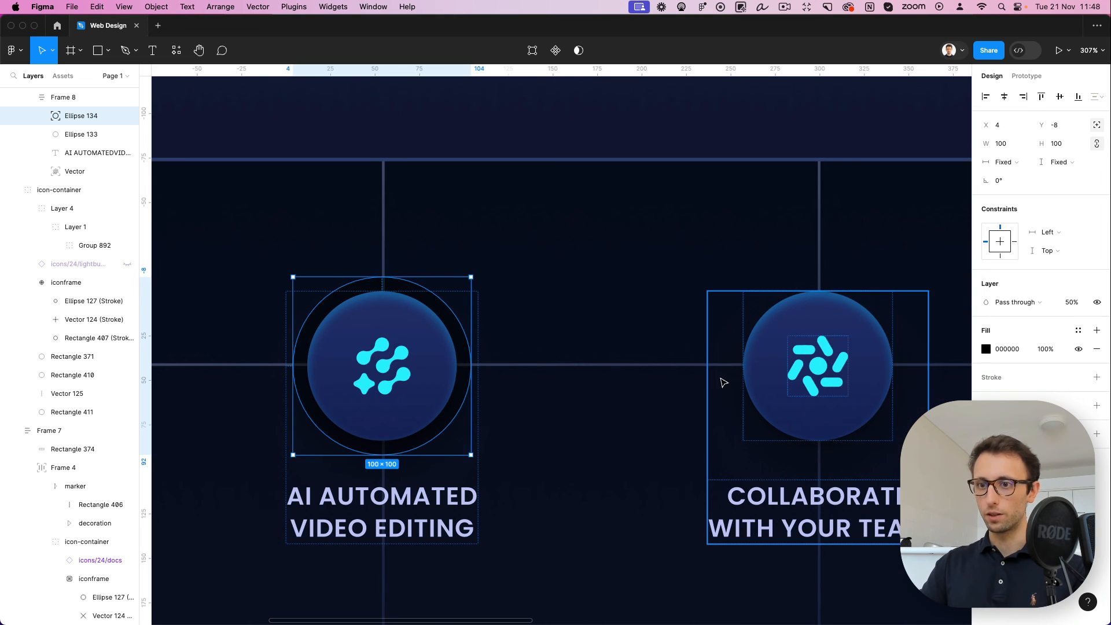
# Add a stroke to the backing circle and sample its colour, 3C4768, from the vertical line above
pyautogui.click(1097, 377)
pyautogui.click(986, 396)
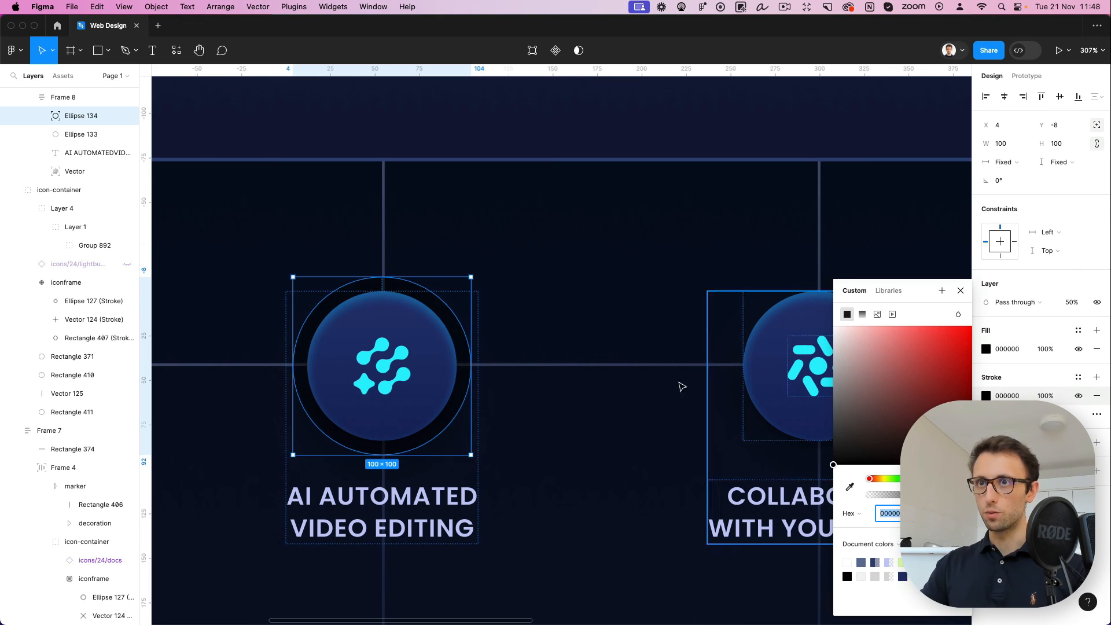
pyautogui.press('i')
pyautogui.click(385, 254)
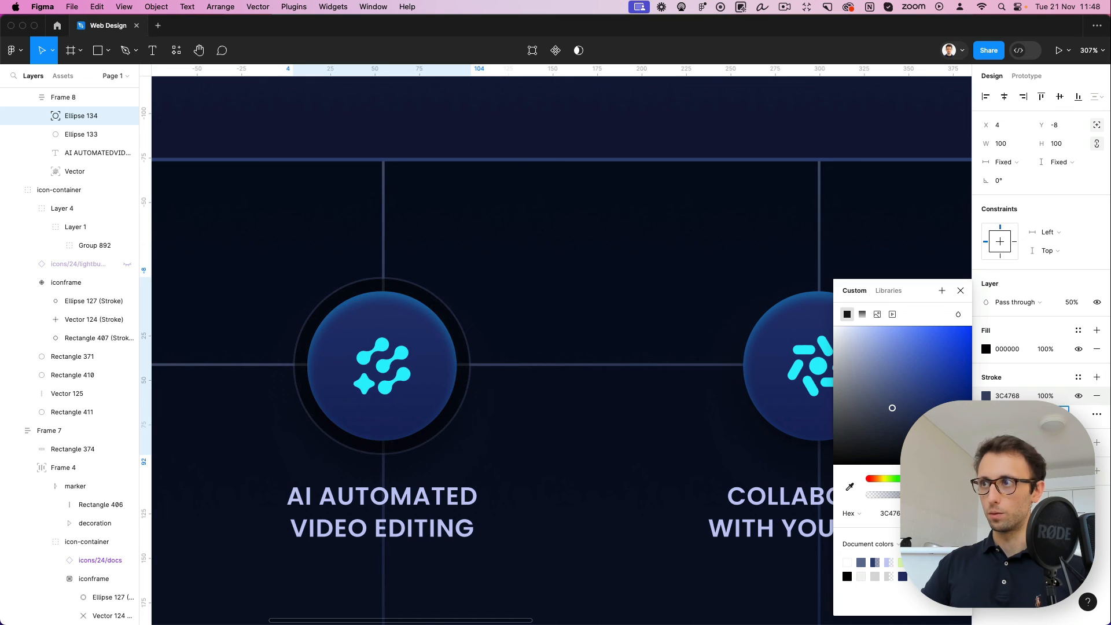
# Set the backing circle's layer opacity to 100% and its fill to 080D23
pyautogui.click(1071, 302)
pyautogui.write('60')
pyautogui.press('Return')
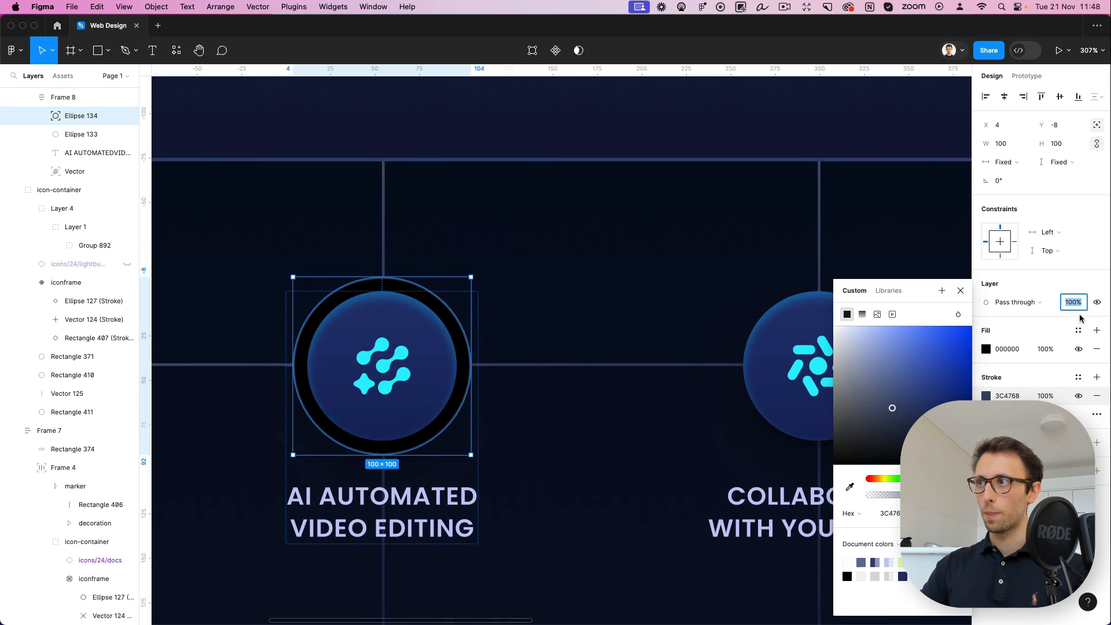
pyautogui.press('Escape')
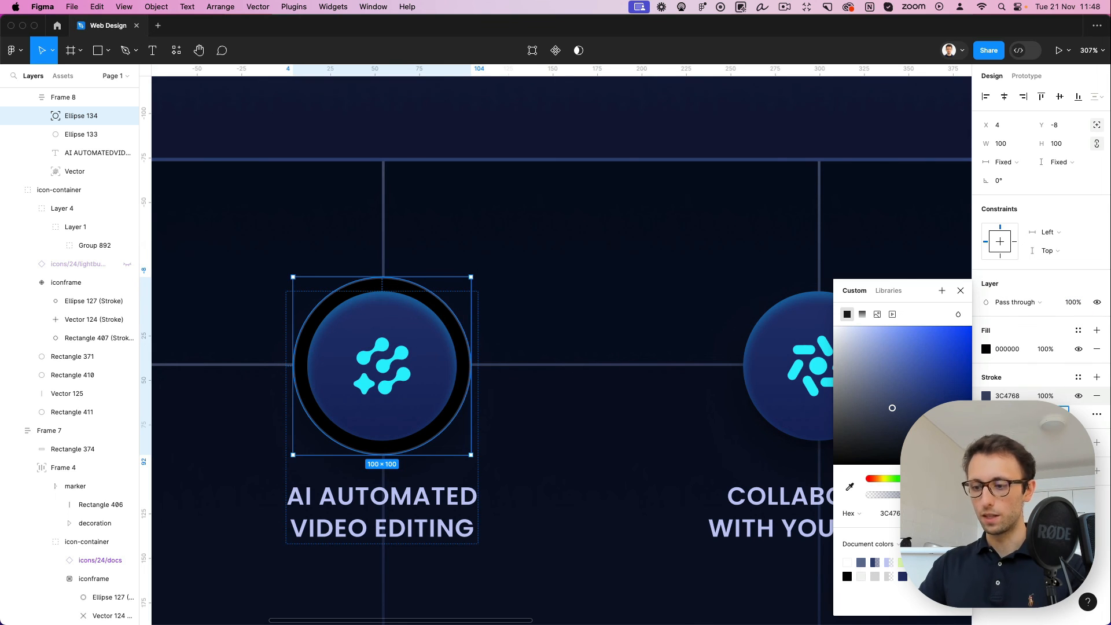
pyautogui.click(986, 349)
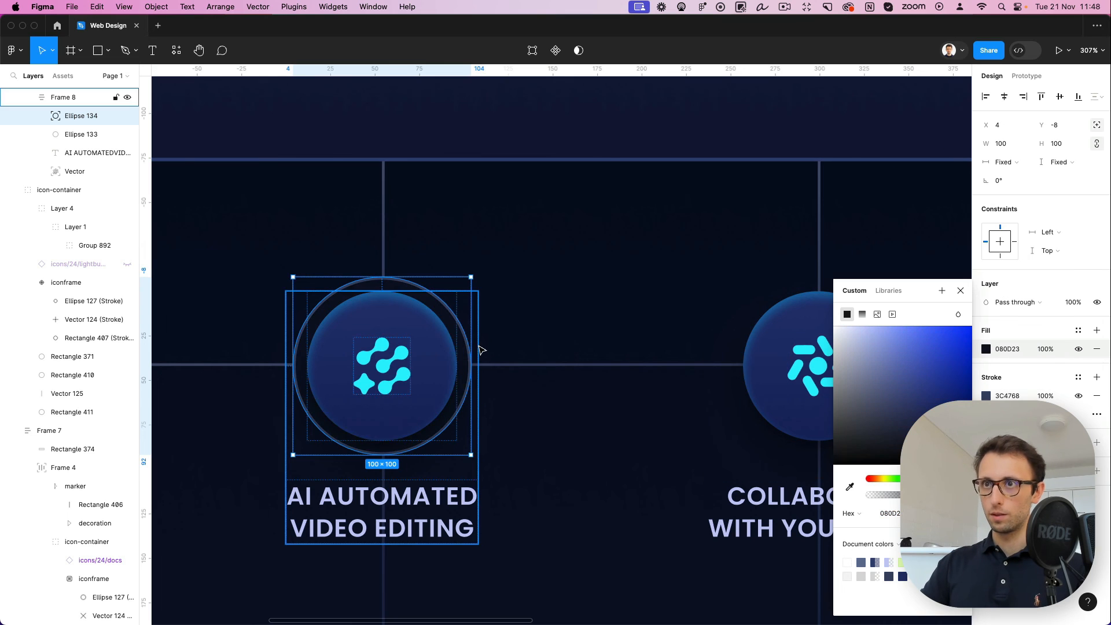
# Darken the backing circle's stroke colour to 232F54
pyautogui.click(491, 322)
pyautogui.scroll(-5, 546, 322)
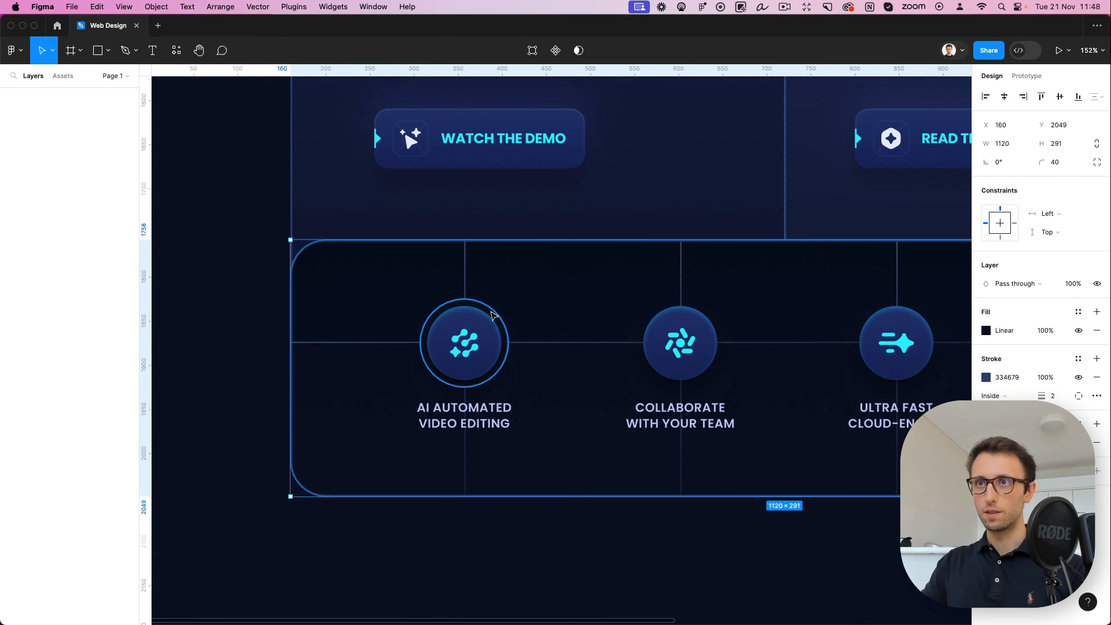
pyautogui.click(490, 315)
pyautogui.scroll(4, 566, 320)
pyautogui.scroll(1, 567, 319)
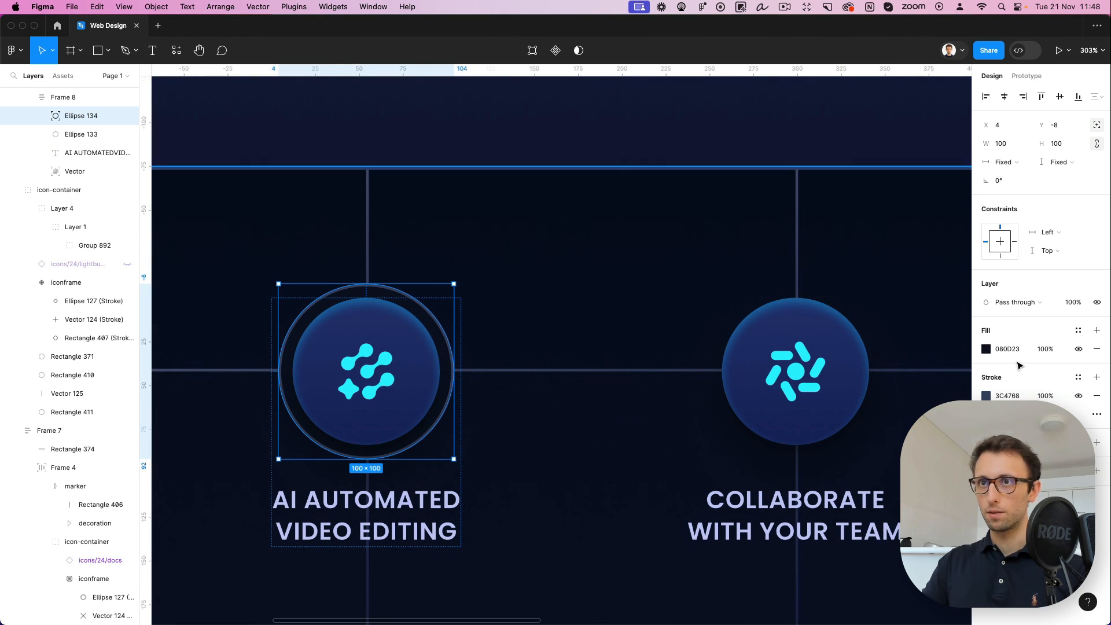
pyautogui.click(986, 396)
pyautogui.moveTo(856, 372); pyautogui.dragTo(904, 416)
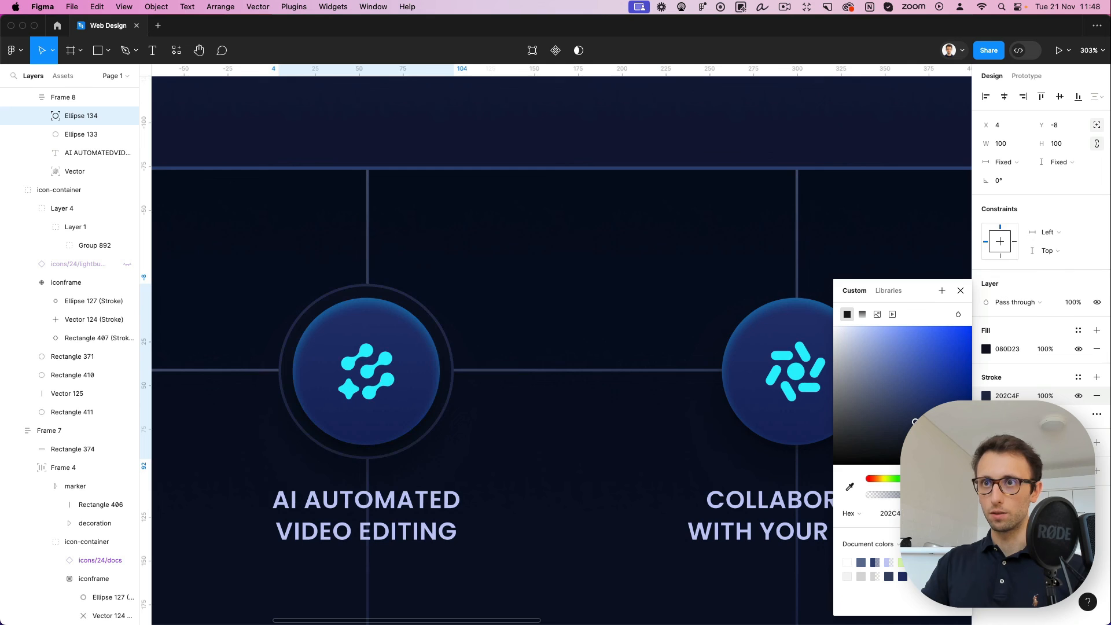
pyautogui.press('Escape')
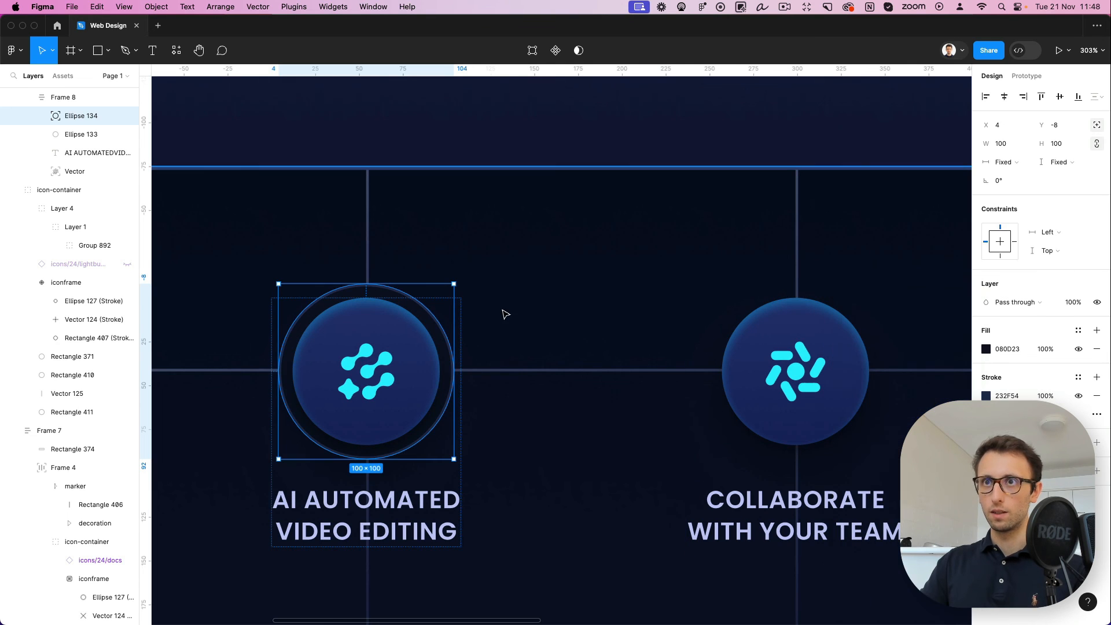
# Duplicate the backing circle for the Collaborate icon and transfer the copy into that icon's own frame
pyautogui.moveTo(398, 298); pyautogui.dragTo(803, 299)
pyautogui.scroll(-3, 803, 300)
pyautogui.hscroll(5, 774, 300)
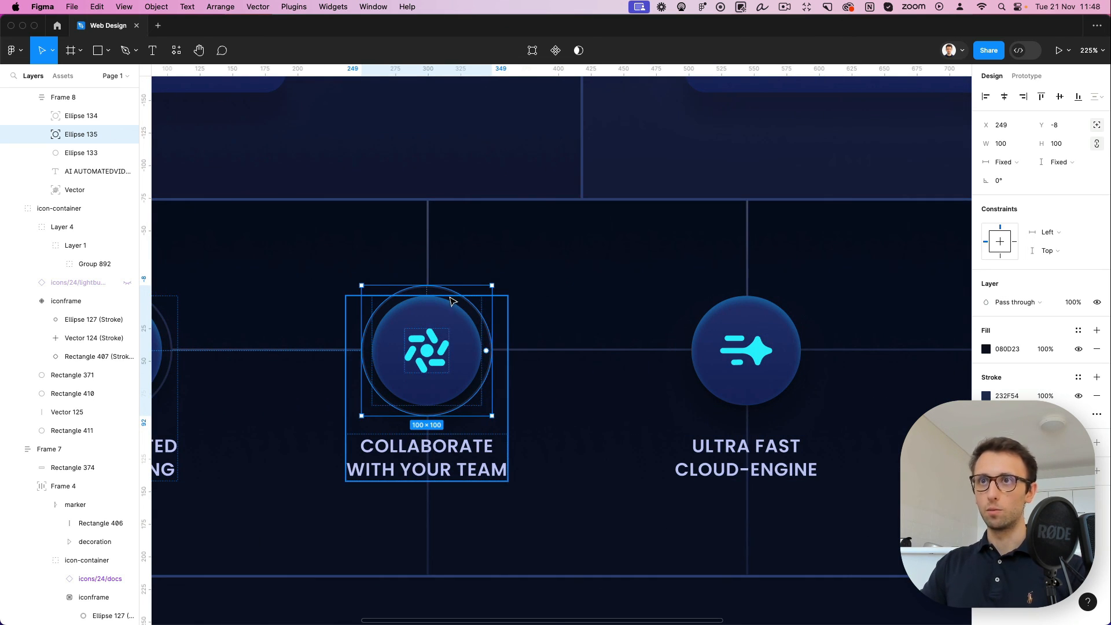
pyautogui.press('Delete')
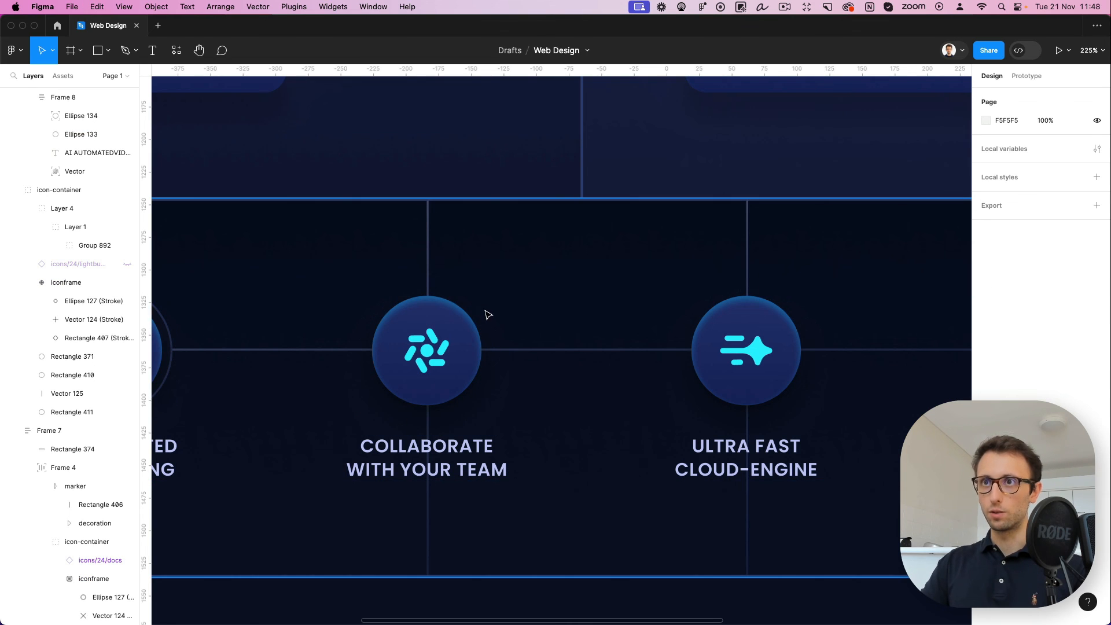
pyautogui.hotkey('ctrl', 'z')
pyautogui.hotkey('ctrl', 'z')
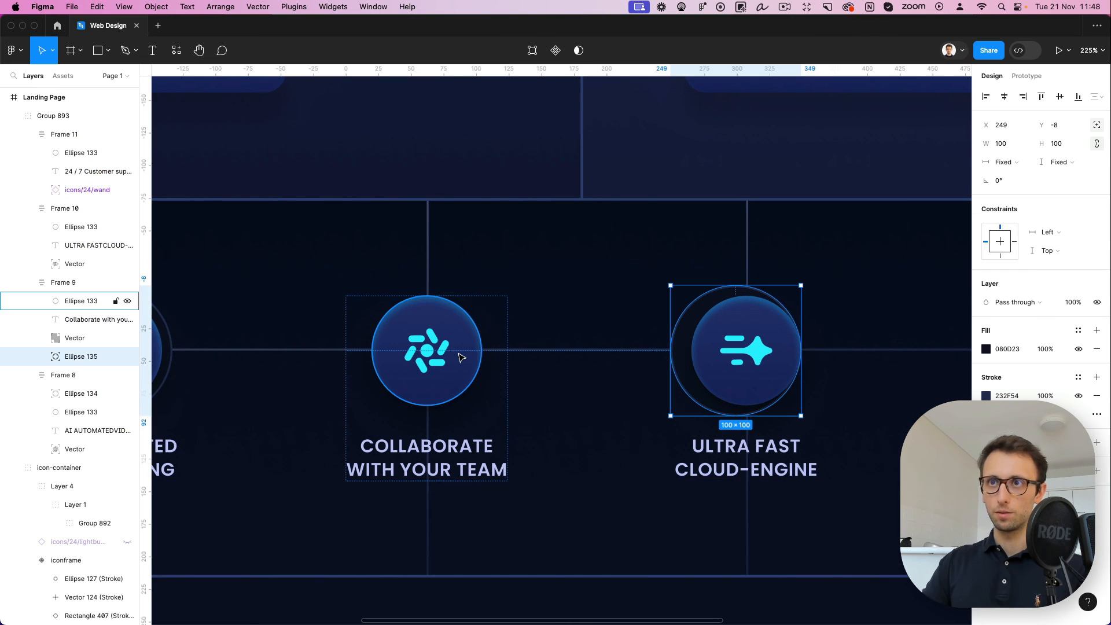
# Centre the copied circle behind the Collaborate icon and place another copy around the Ultra Fast icon at X 797, Y 1825
pyautogui.moveTo(746, 311); pyautogui.dragTo(729, 287)
pyautogui.press('super+bracketright')
pyautogui.press('super+bracketright')
pyautogui.press('super+bracketright')
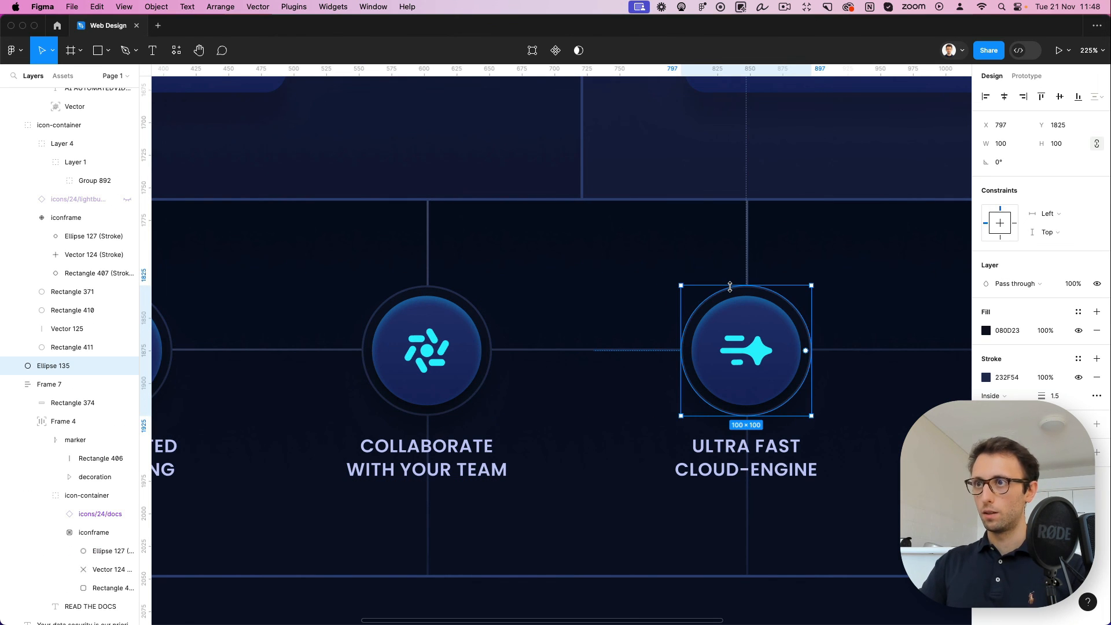
# Add a copy of the backing circle to the 24/7 Customer Support frame, absolutely positioned behind the icon at Y -7
pyautogui.hscroll(10, 730, 287)
pyautogui.moveTo(412, 318); pyautogui.dragTo(730, 321)
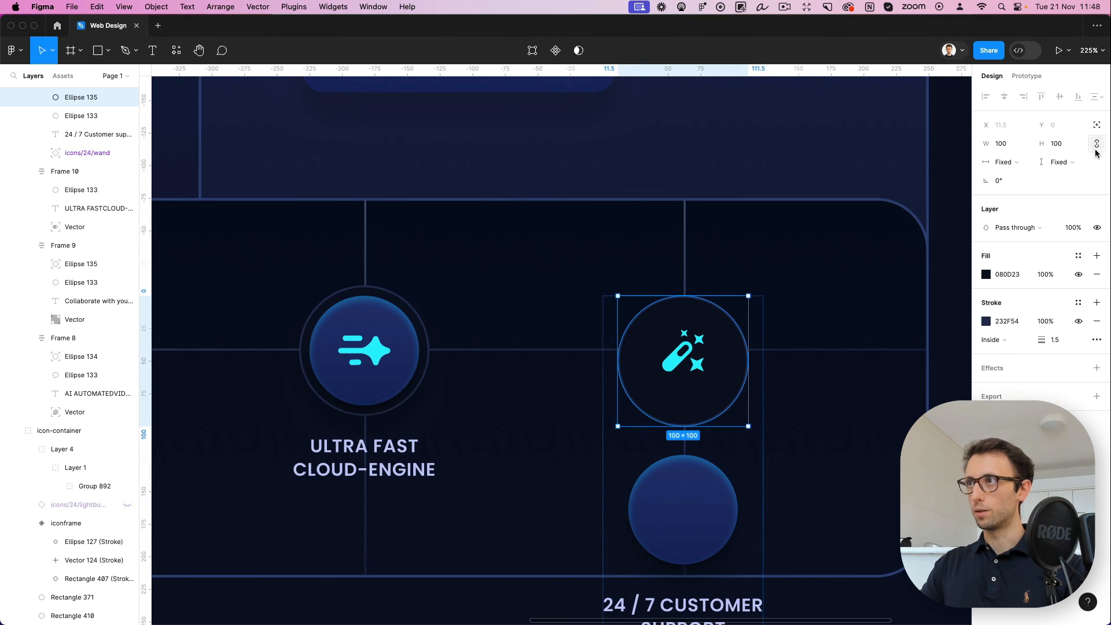
pyautogui.click(1096, 124)
pyautogui.press('alt+super+bracketleft')
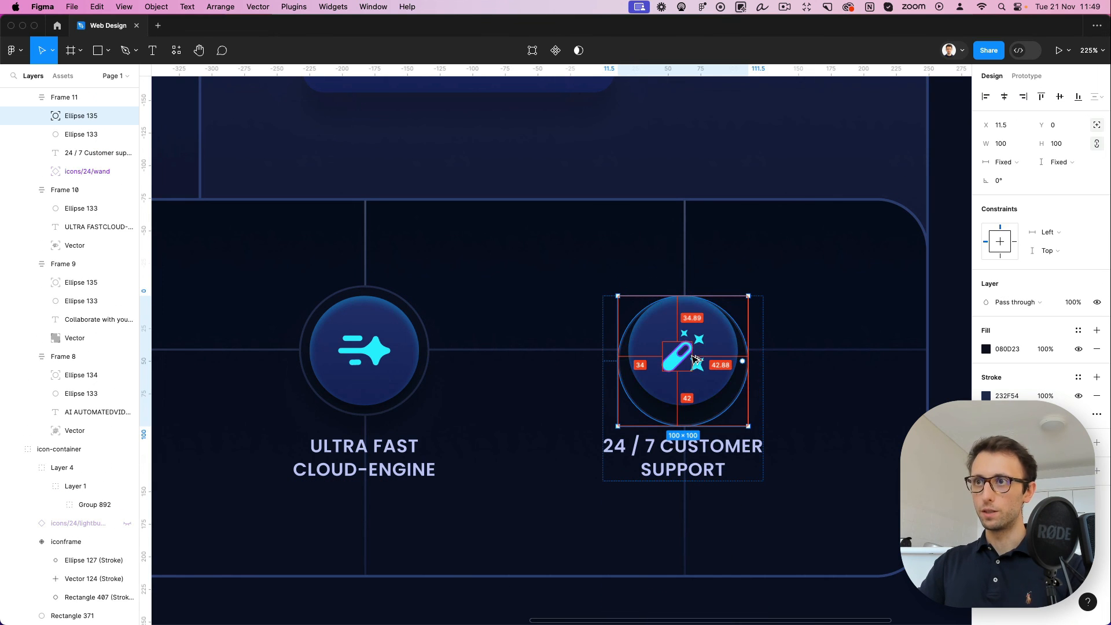
pyautogui.hotkey('shift', 'Up')
pyautogui.press('Down')
pyautogui.press('Down')
pyautogui.press('Down')
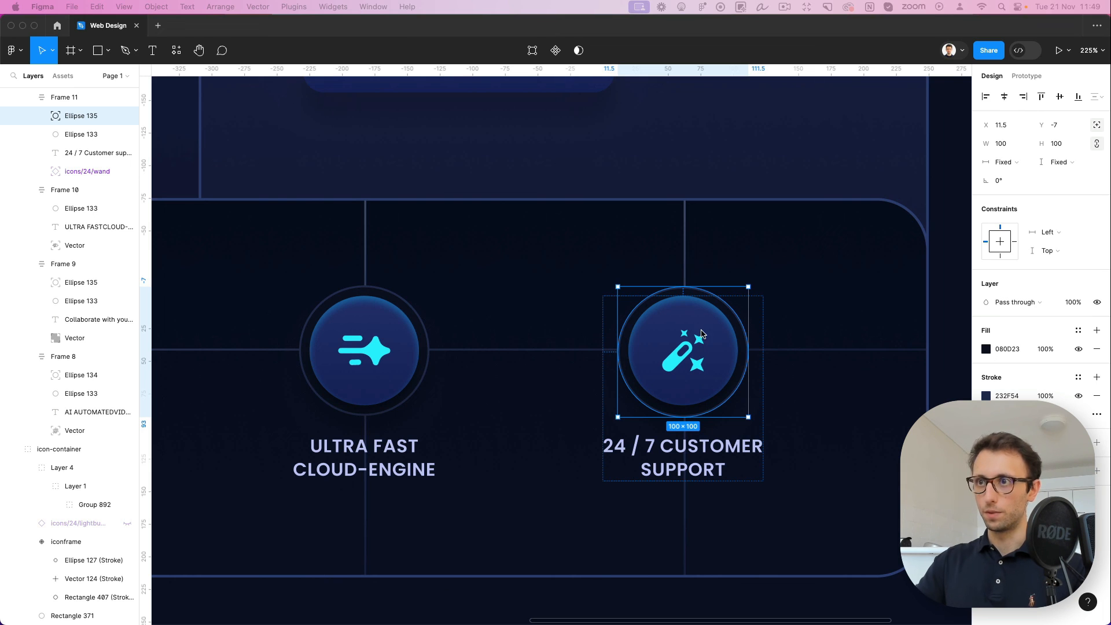
# Clear the selection and examine the whole landing page, from the hero section down to the feature card's four-icon panel
pyautogui.scroll(-5, 701, 334)
pyautogui.click(875, 326)
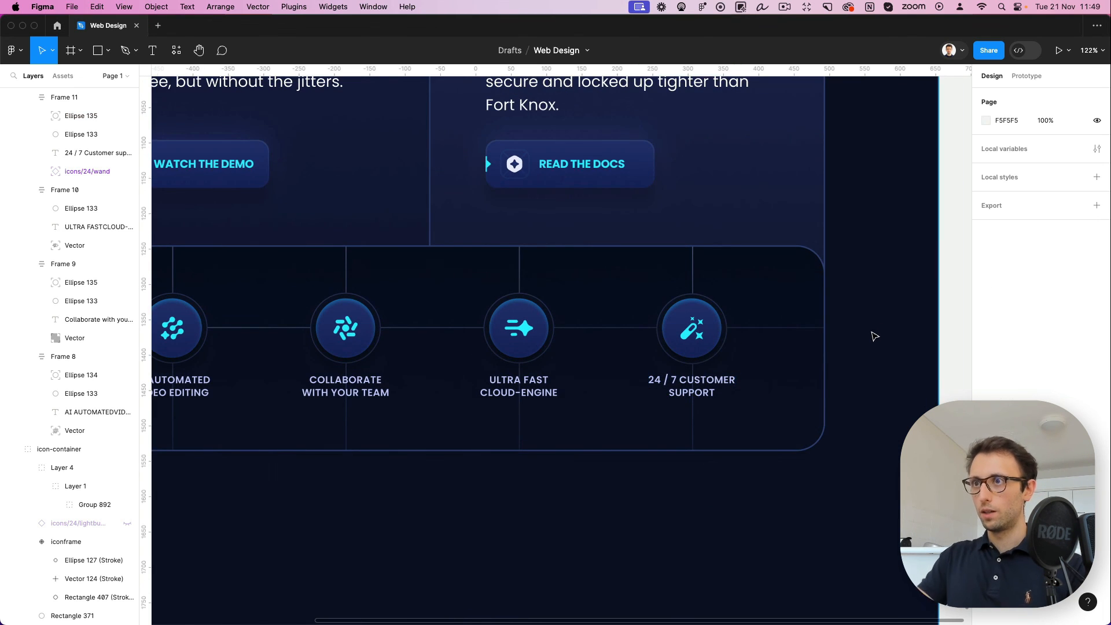
pyautogui.scroll(-5, 875, 337)
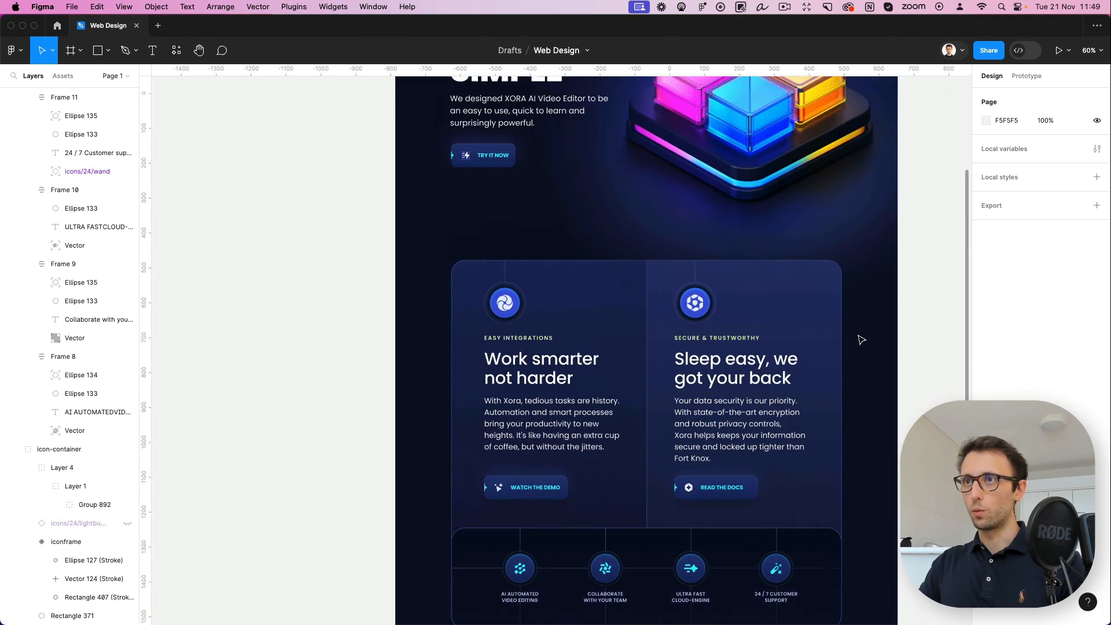
pyautogui.scroll(3, 861, 339)
pyautogui.scroll(-4, 861, 339)
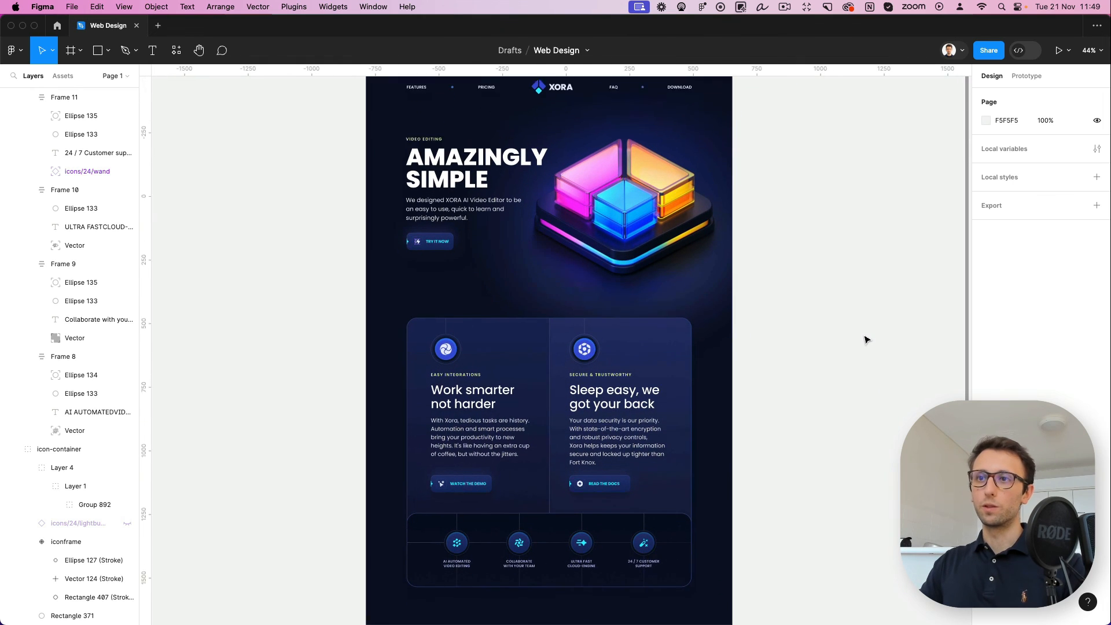
pyautogui.scroll(-2, 866, 339)
pyautogui.scroll(-1, 866, 340)
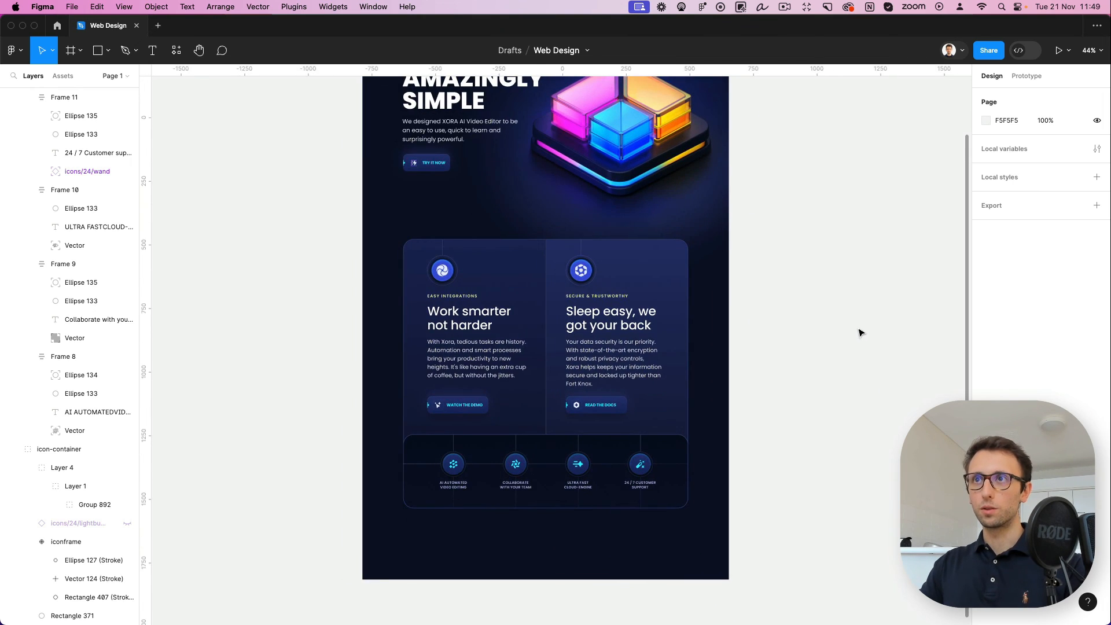
pyautogui.scroll(-2, 859, 332)
pyautogui.scroll(1, 629, 499)
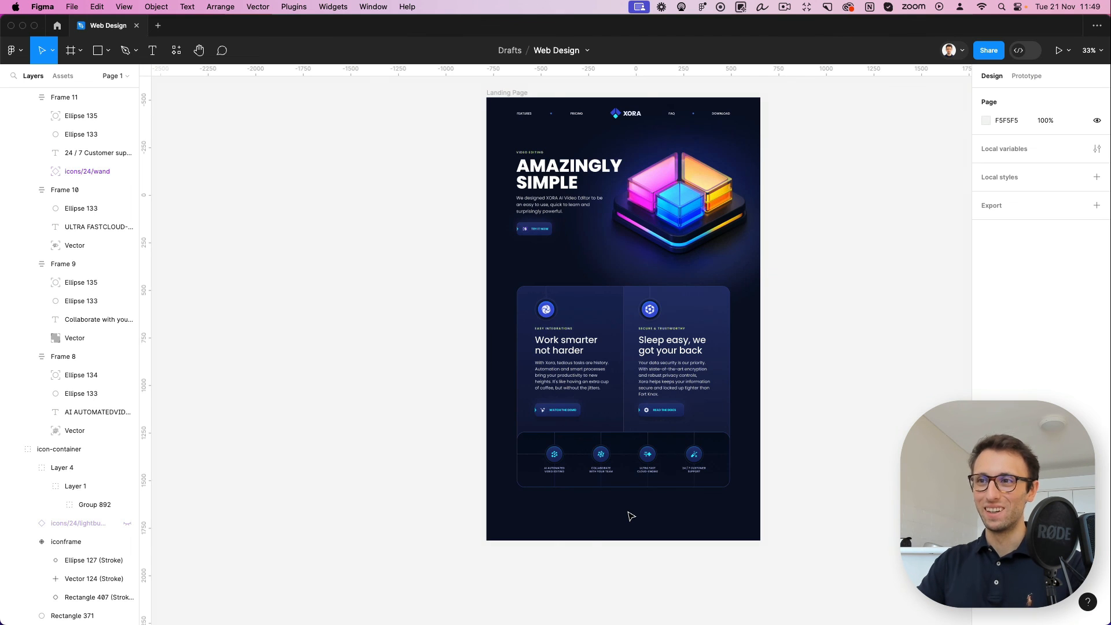
pyautogui.scroll(3, 631, 516)
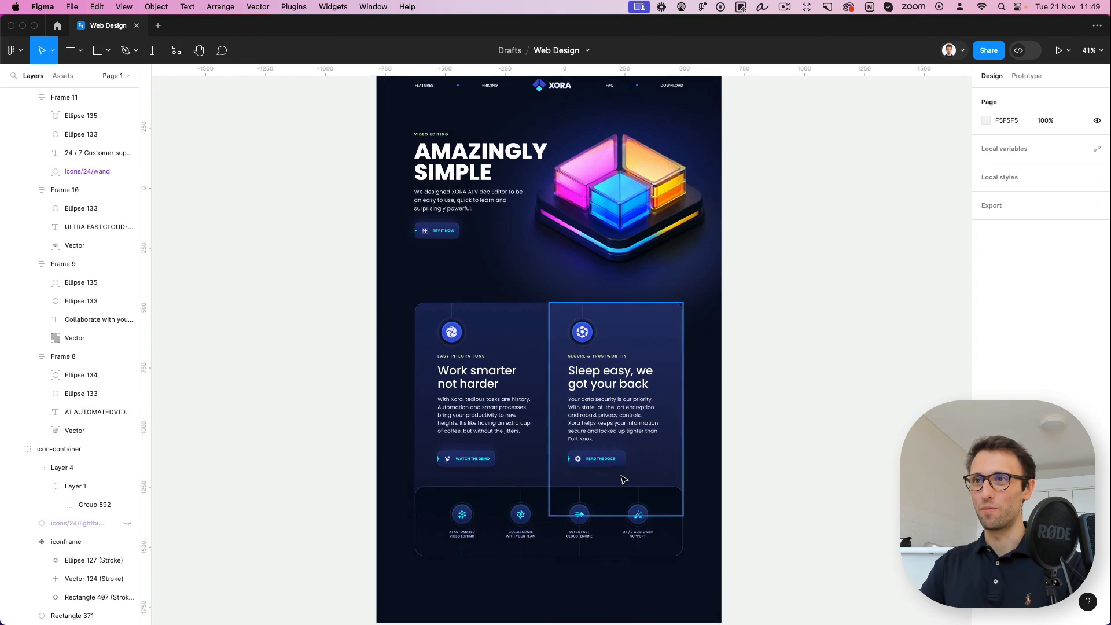
pyautogui.scroll(-3, 624, 478)
pyautogui.click(439, 137)
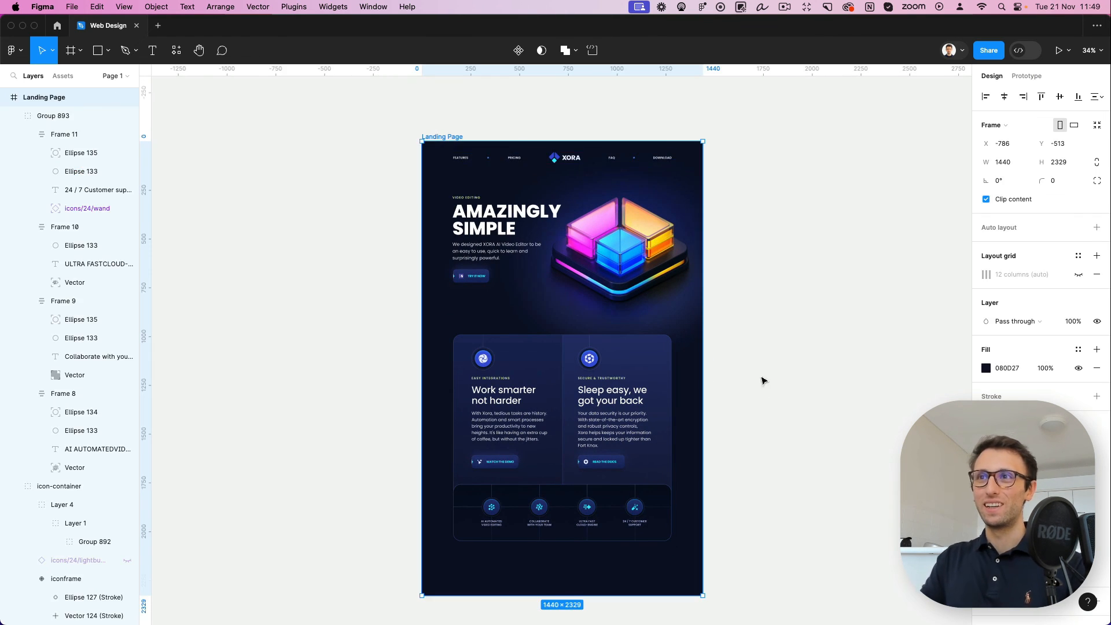
pyautogui.click(760, 395)
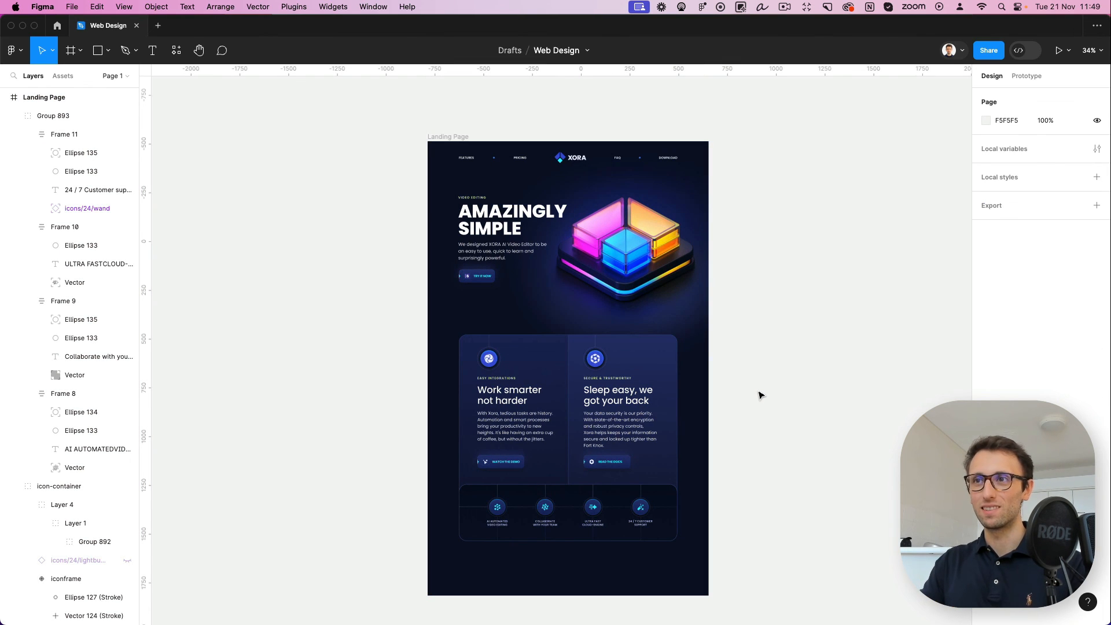
pyautogui.scroll(-2, 758, 392)
pyautogui.scroll(3, 551, 340)
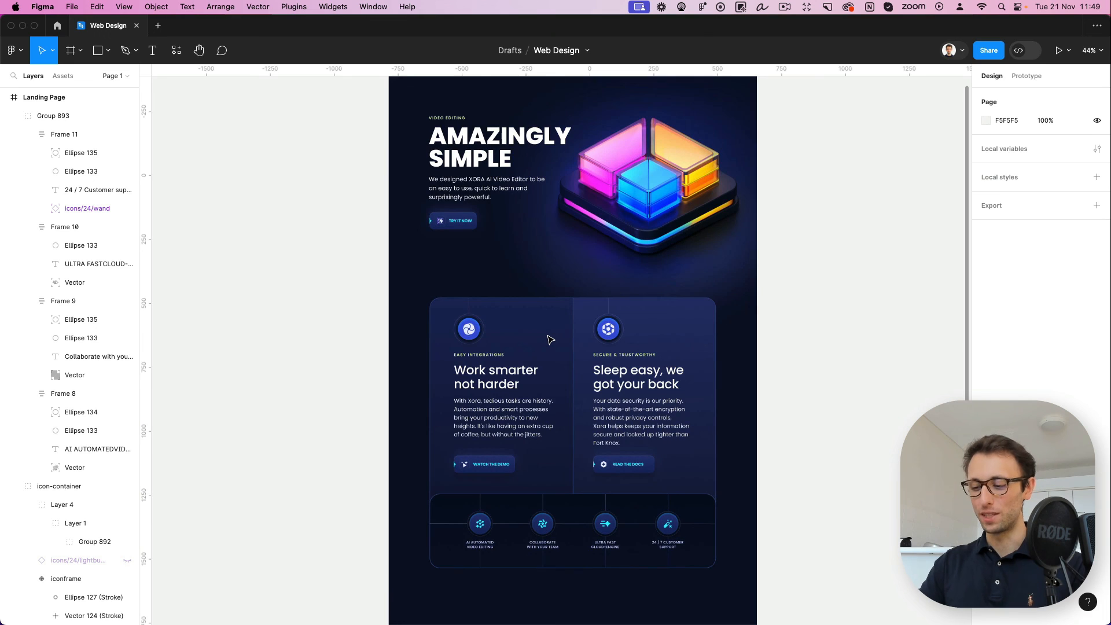
# Hide the editor interface and review the finished landing page layout on the bare canvas
pyautogui.press('super+backslash')
pyautogui.scroll(1, 550, 340)
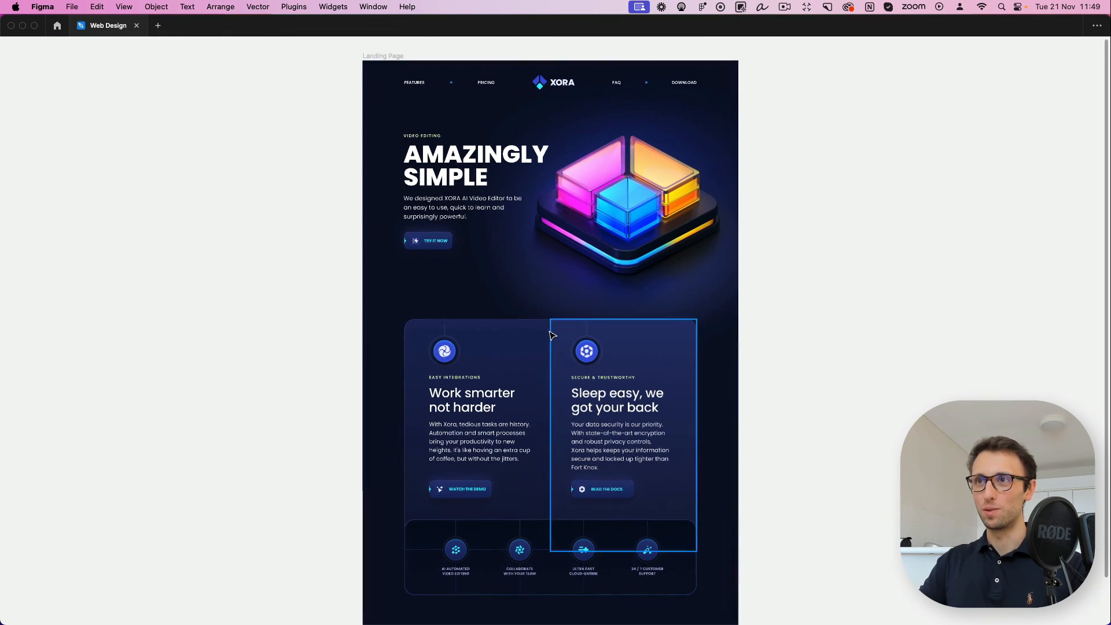
pyautogui.scroll(2, 550, 333)
pyautogui.scroll(1, 550, 333)
pyautogui.scroll(-1, 798, 318)
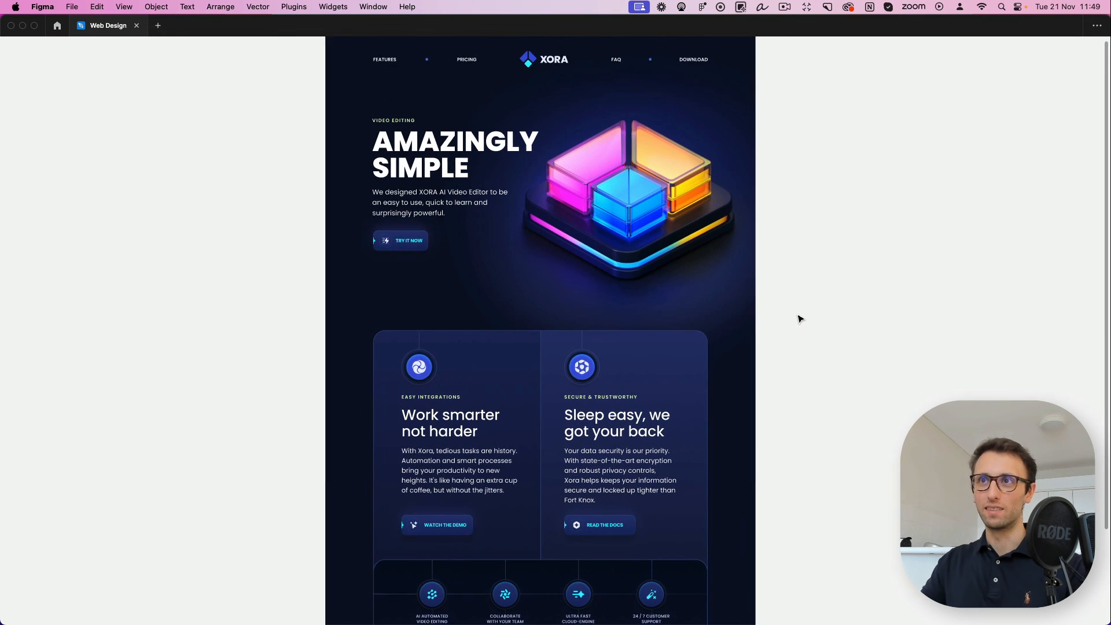
pyautogui.scroll(-2, 799, 318)
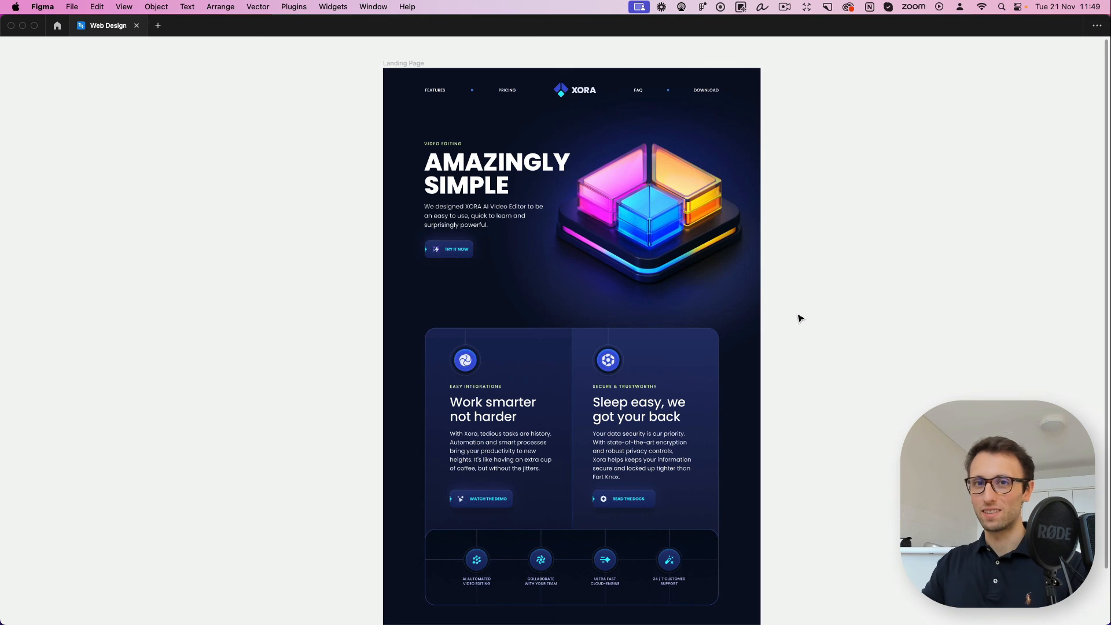
pyautogui.scroll(-2, 799, 318)
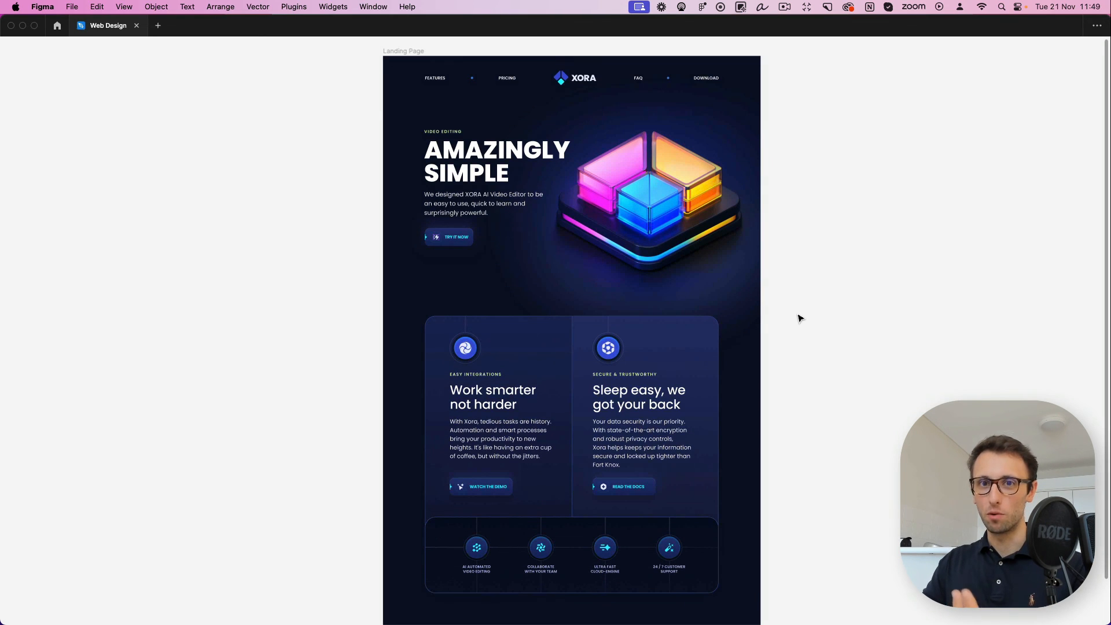